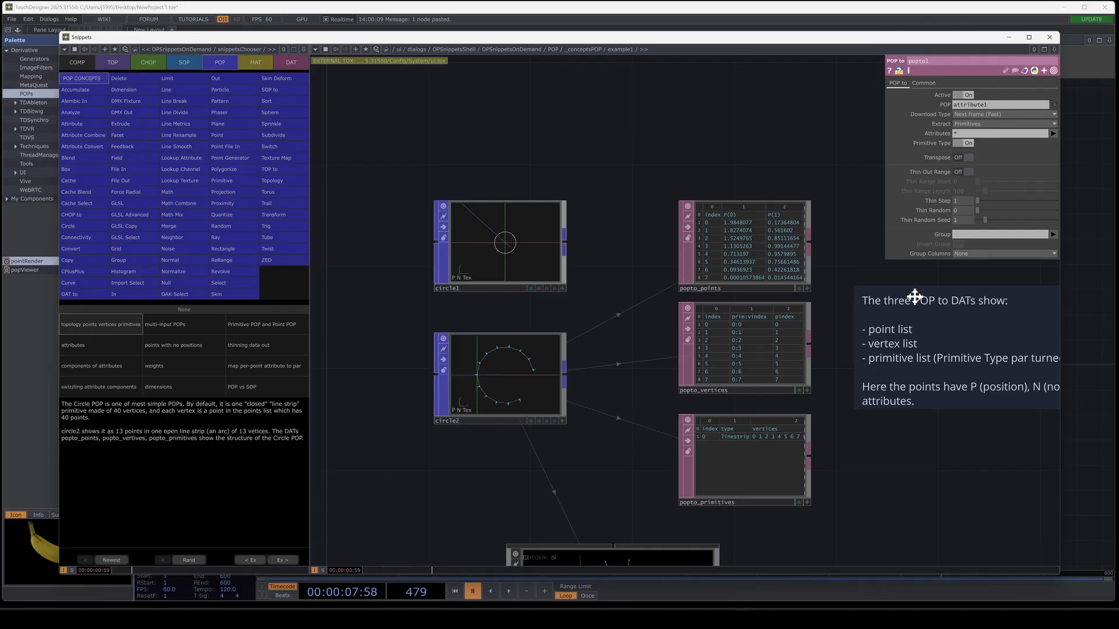
# Step: Examine the circle1 and circle2 parameters and the vertex and primitive lists in popto_vertices and popto_primitives
pyautogui.click(494, 229)
pyautogui.click(493, 382)
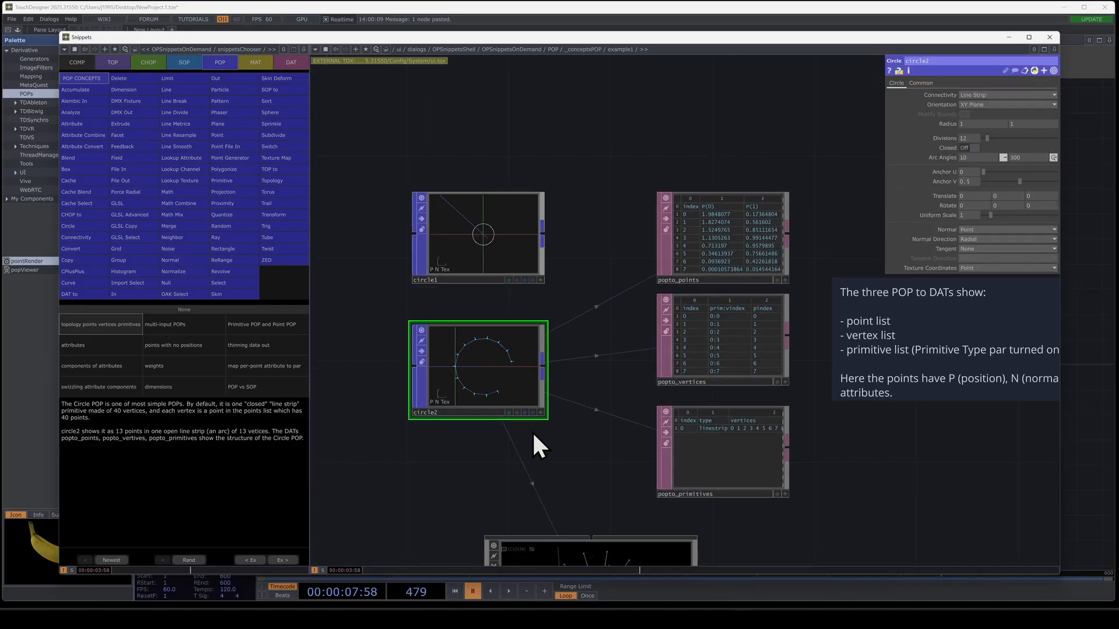
pyautogui.click(729, 262)
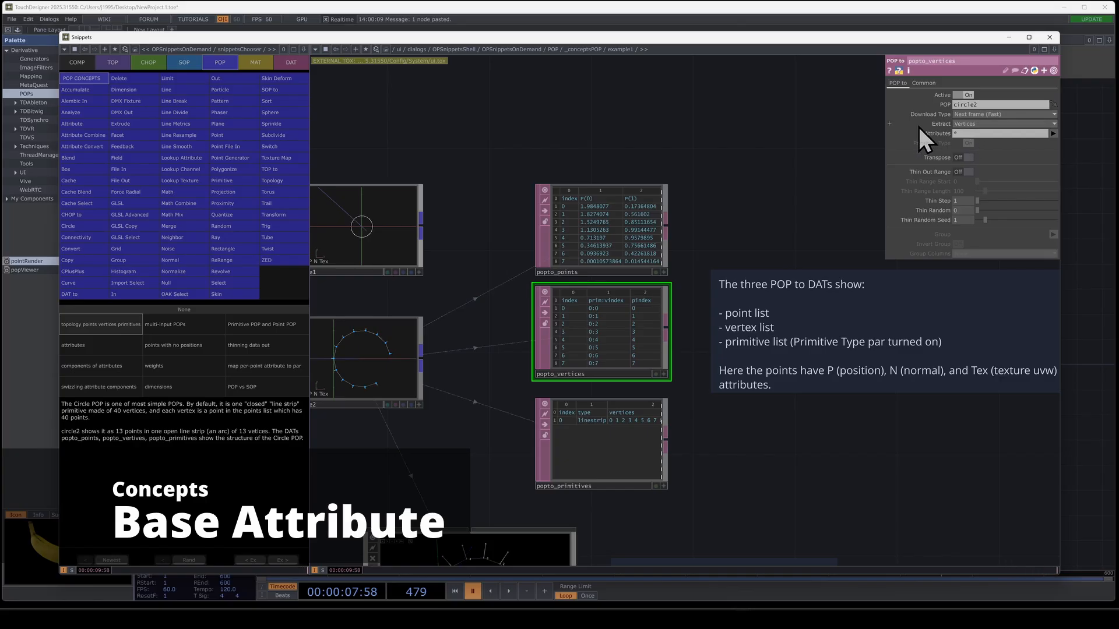
pyautogui.click(646, 457)
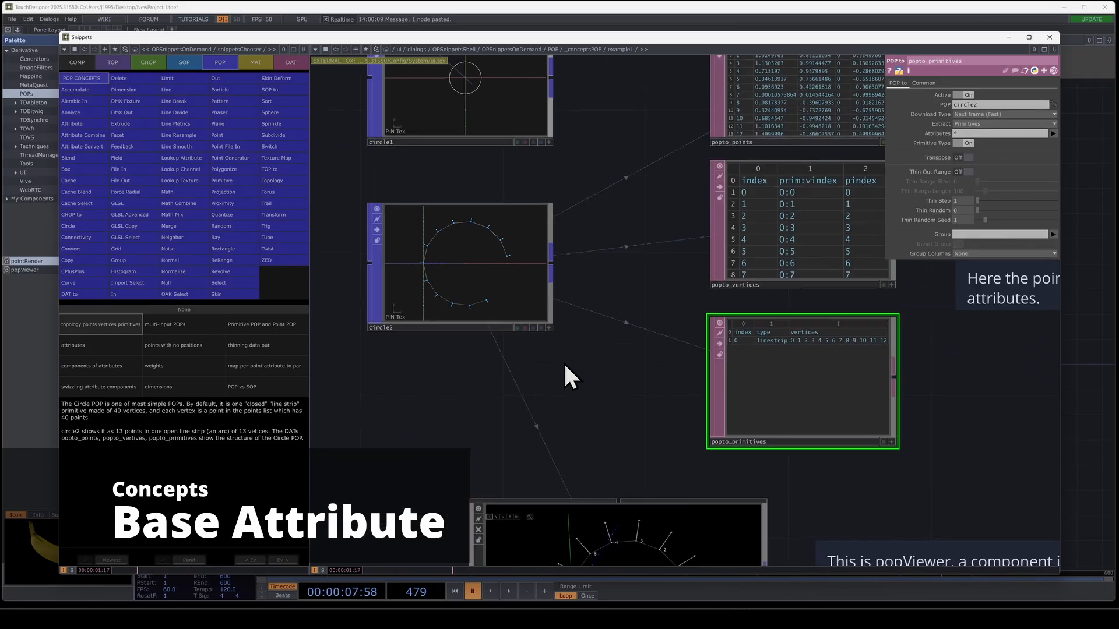
pyautogui.rightClick(491, 267)
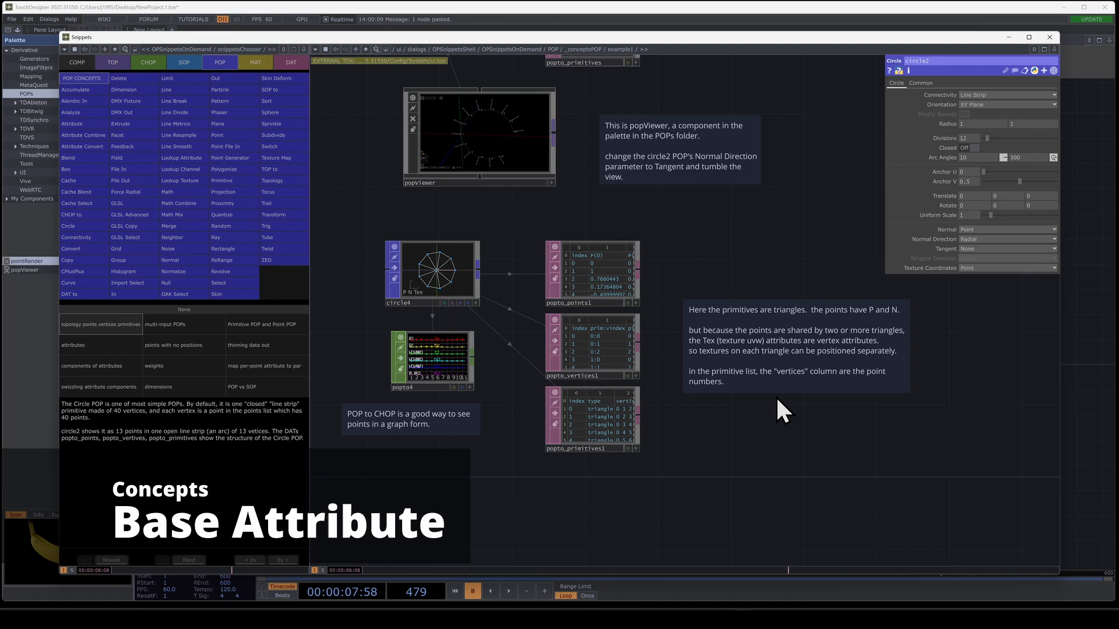
# Step: Read the notes about triangle primitives beside the second circle network and inspect circle4's parameters
pyautogui.scroll(3, 775, 390)
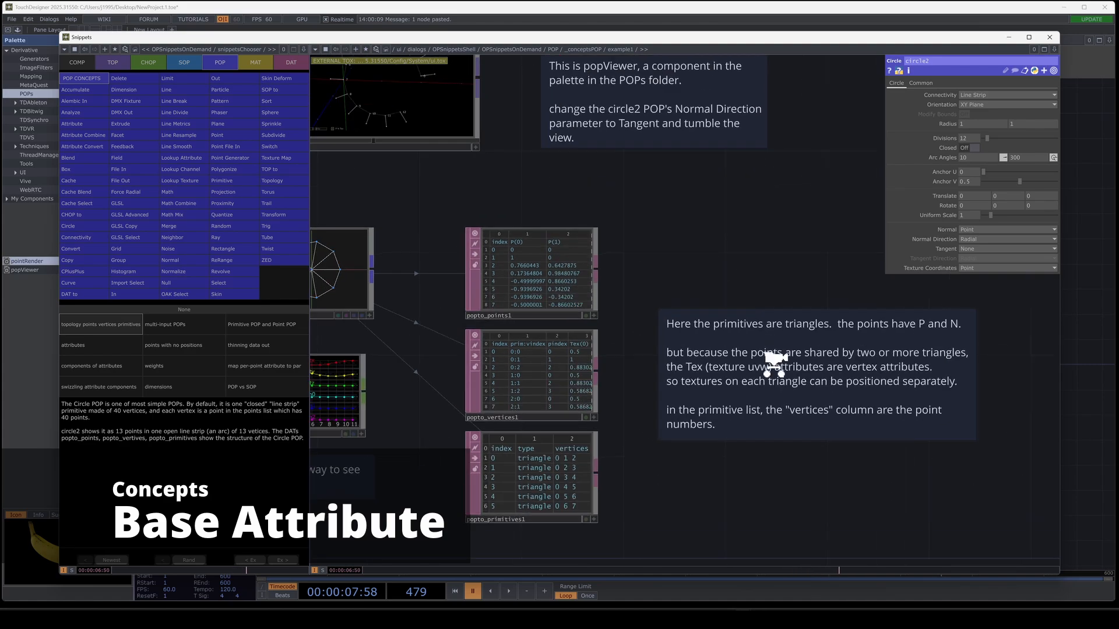
pyautogui.scroll(-3, 770, 368)
pyautogui.scroll(3, 610, 484)
pyautogui.click(369, 208)
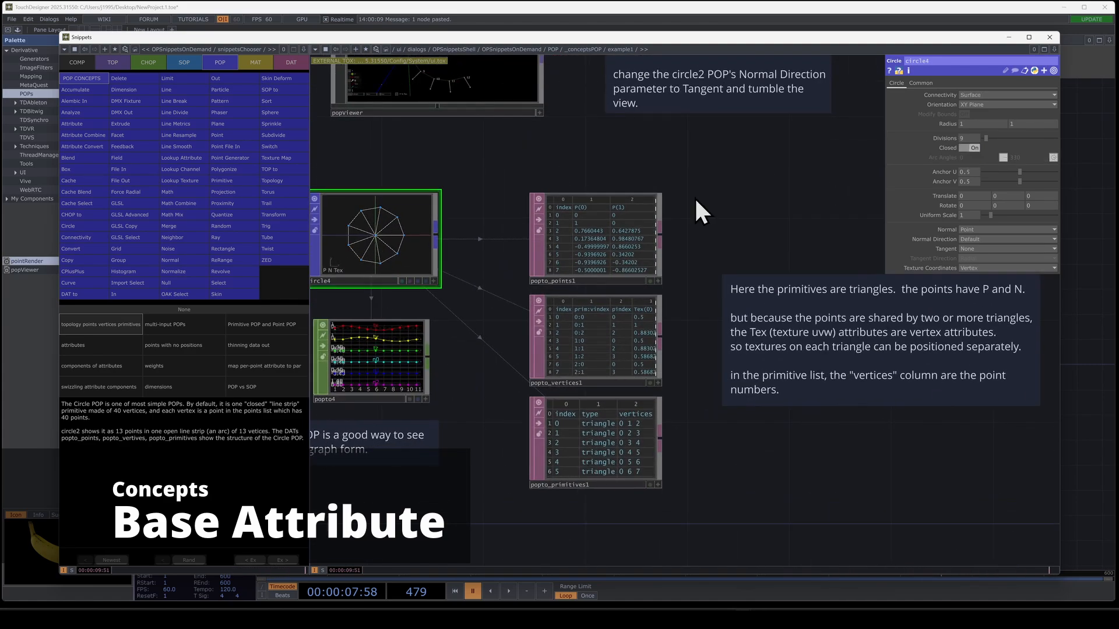
pyautogui.scroll(-4, 792, 233)
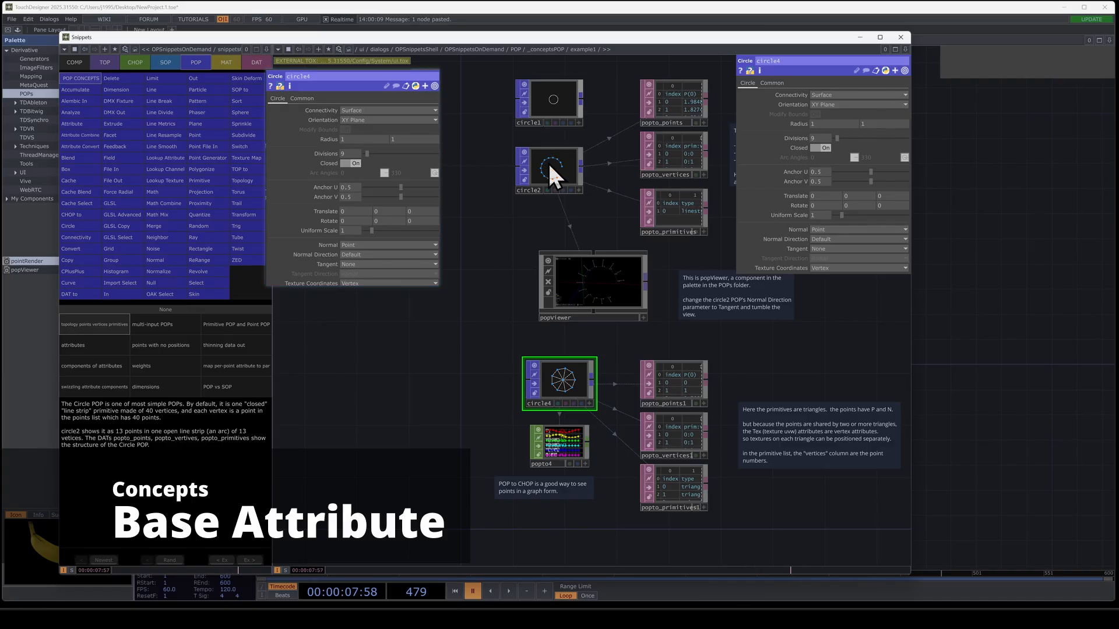
# Step: Compare circle2's parameters with circle4's, and review circle4's point, vertex and primitive tables and the popto4 graph
pyautogui.click(548, 165)
pyautogui.moveTo(539, 211); pyautogui.dragTo(433, 214)
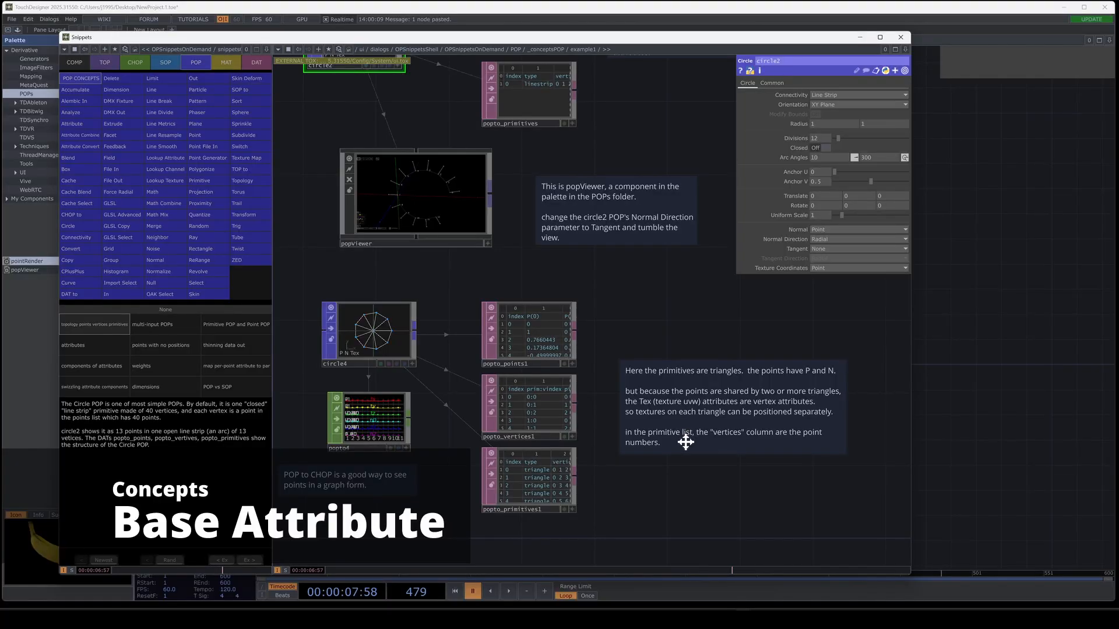
pyautogui.moveTo(685, 442); pyautogui.dragTo(722, 411)
pyautogui.scroll(3, 584, 457)
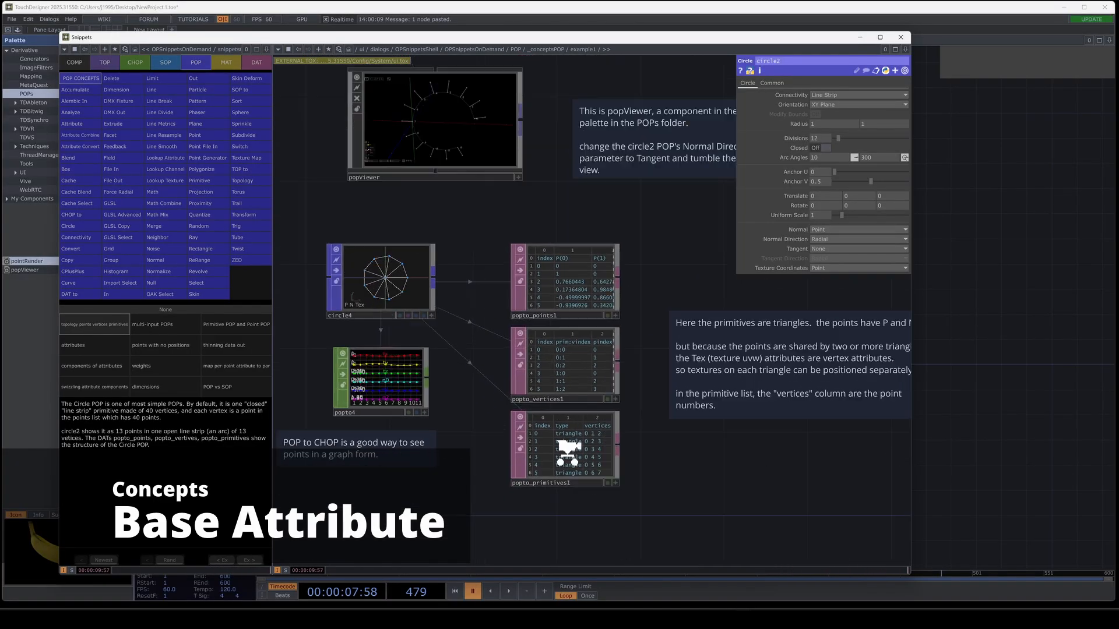
pyautogui.moveTo(625, 478); pyautogui.dragTo(670, 547)
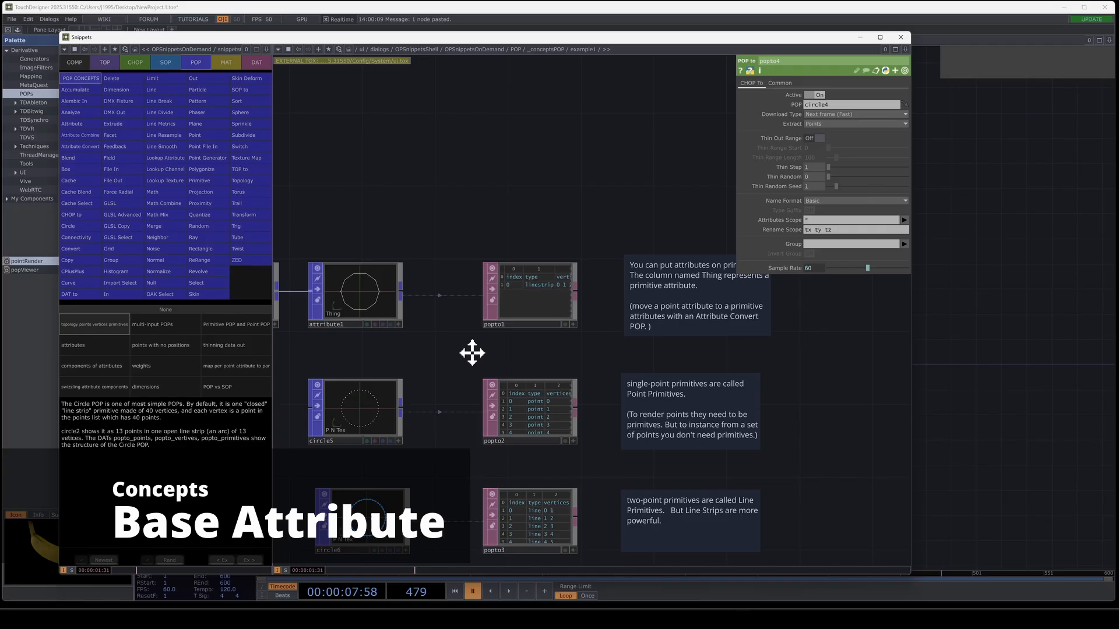
# Step: Inspect how attribute1 defines the custom primitive attribute Thing on the circle3 geometry
pyautogui.moveTo(472, 355); pyautogui.dragTo(631, 366)
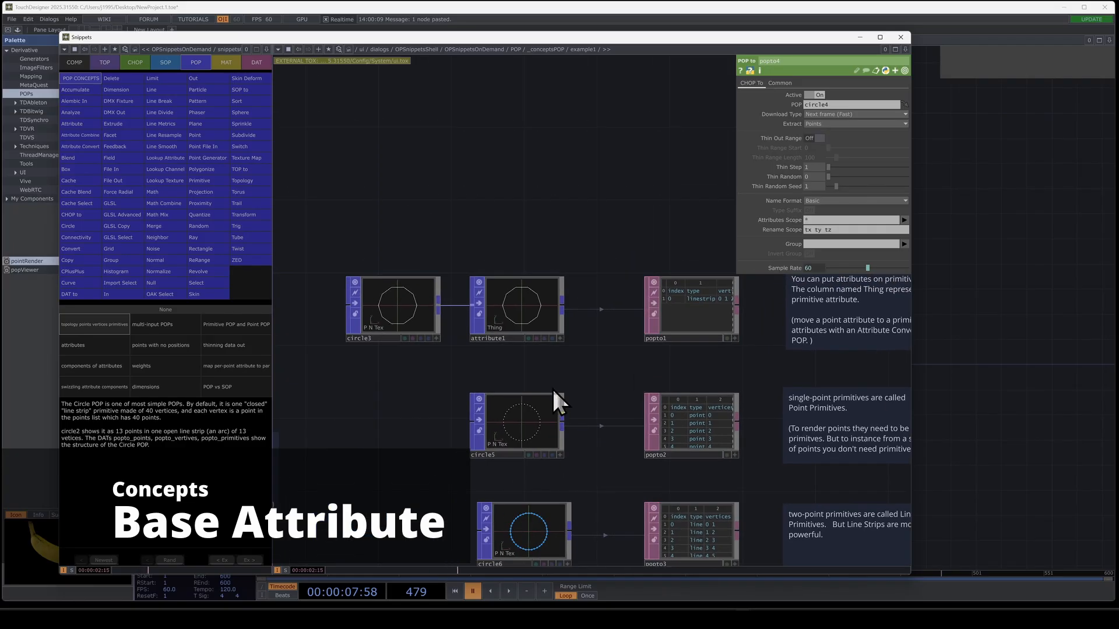
pyautogui.scroll(3, 445, 344)
pyautogui.click(539, 295)
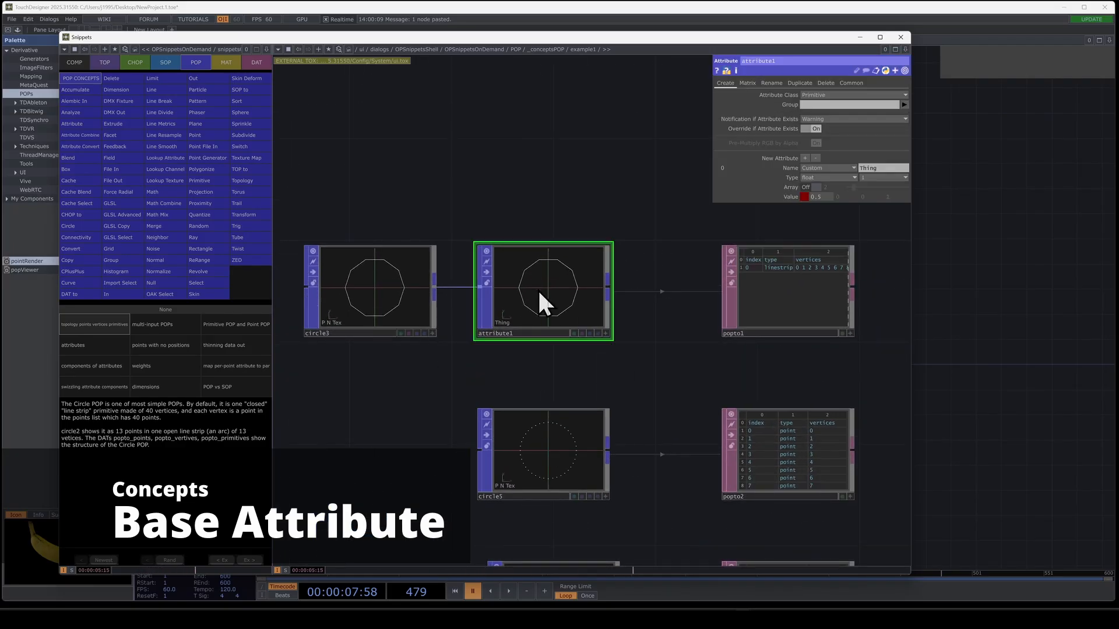
pyautogui.moveTo(726, 377); pyautogui.dragTo(641, 387)
pyautogui.moveTo(568, 385); pyautogui.dragTo(658, 394)
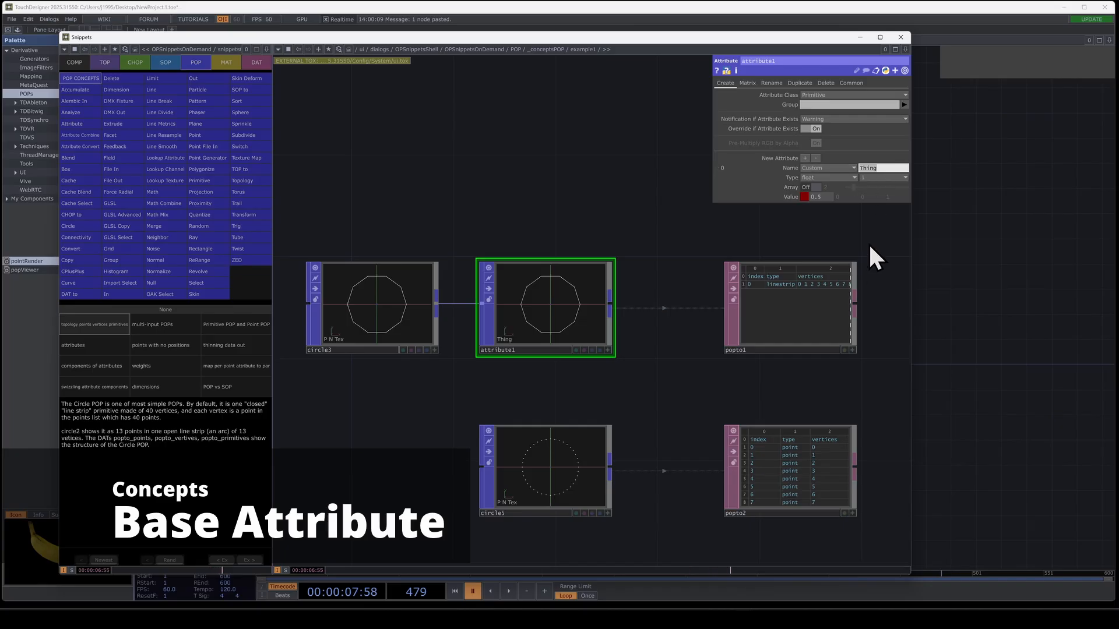
# Step: Examine the Thing column in popto1's primitive list
pyautogui.moveTo(870, 246); pyautogui.dragTo(703, 253)
pyautogui.click(641, 339)
pyautogui.scroll(4, 679, 344)
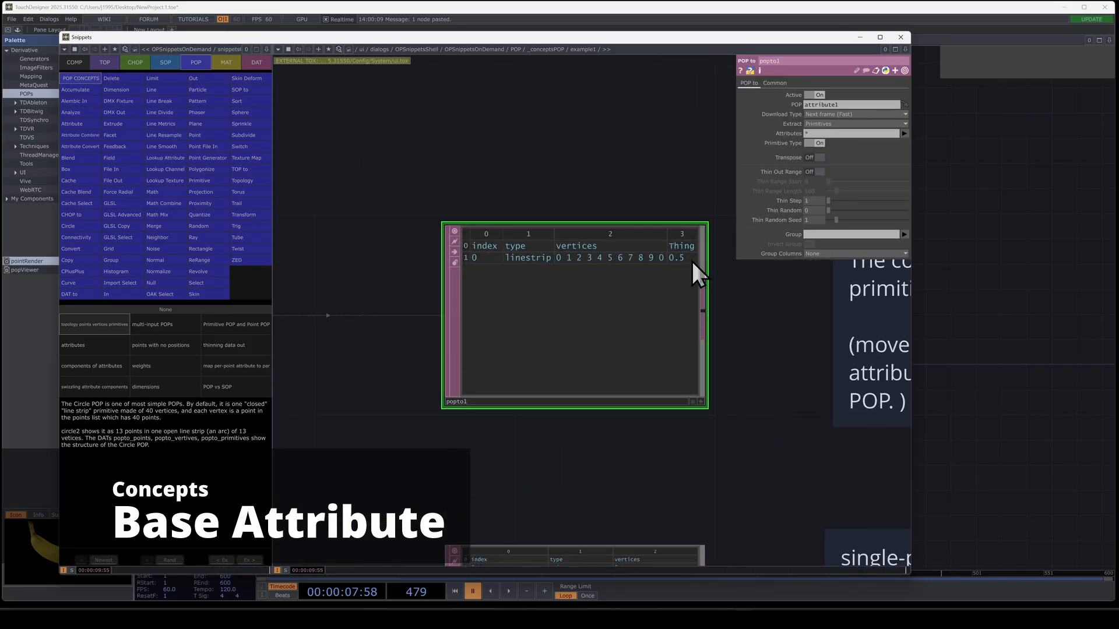
pyautogui.scroll(-3, 670, 274)
pyautogui.scroll(2, 612, 295)
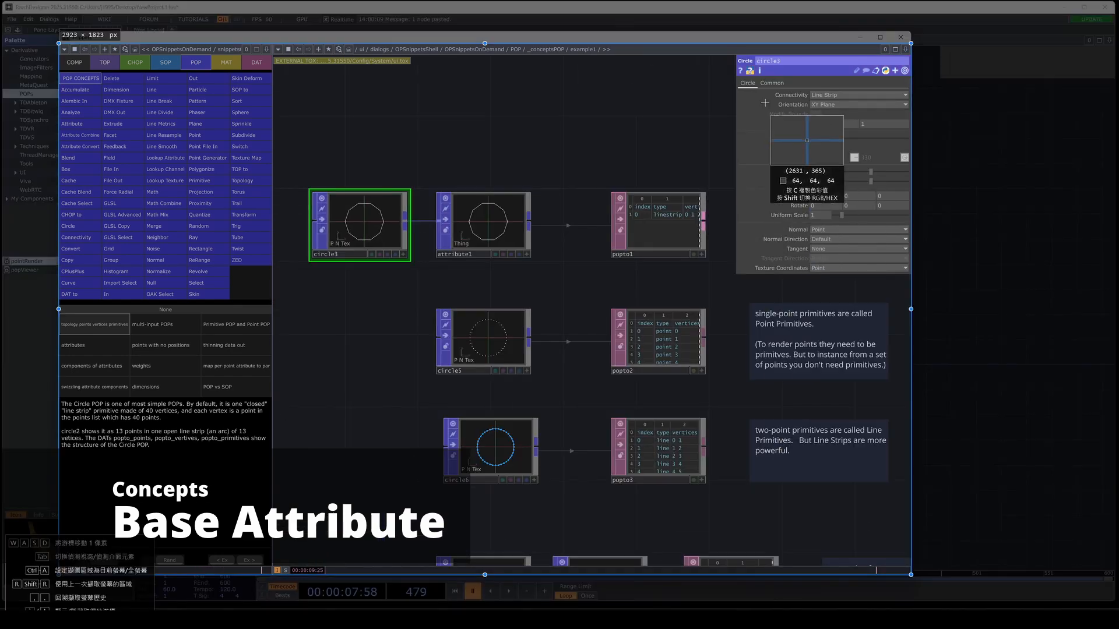
# Step: Compare the Connectivity settings of circle3 and circle5
pyautogui.moveTo(743, 88); pyautogui.dragTo(918, 106)
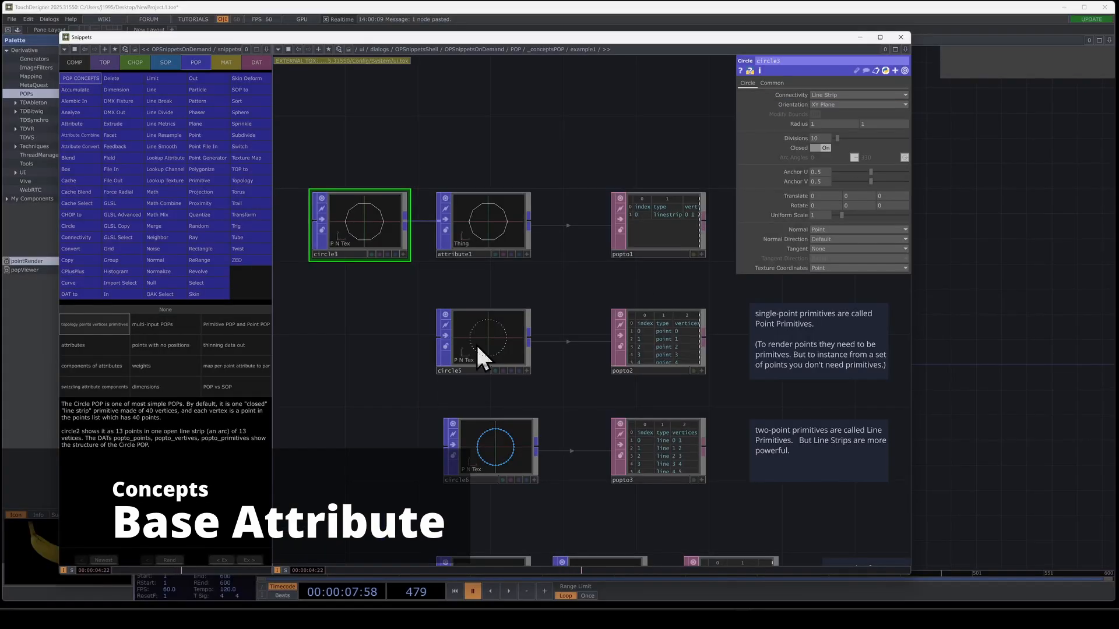
pyautogui.click(438, 341)
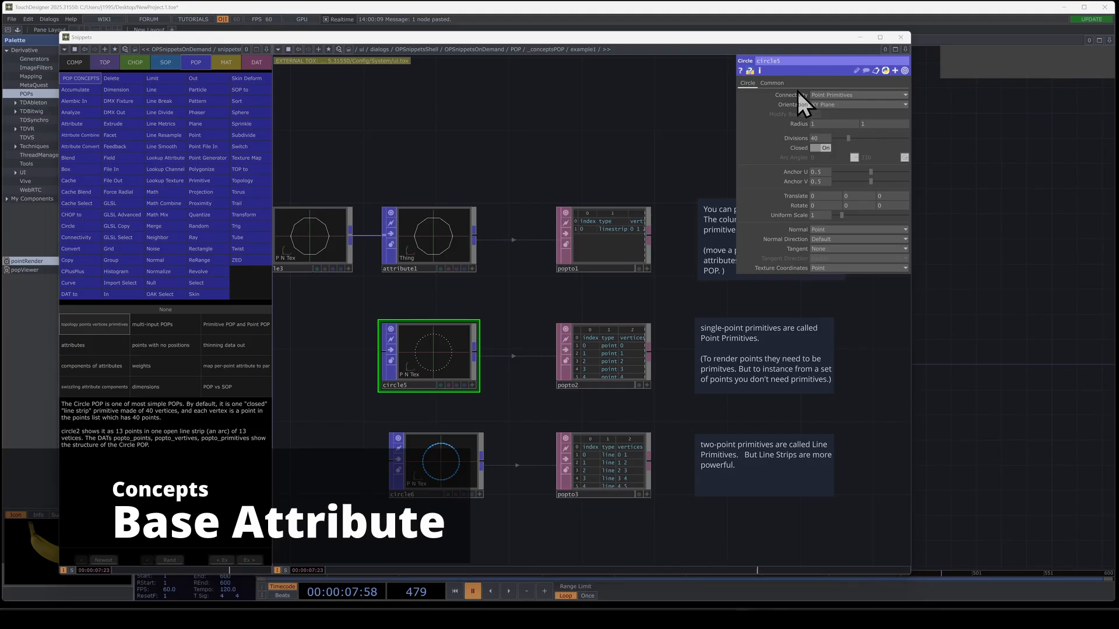
pyautogui.press('ctrl+Print')
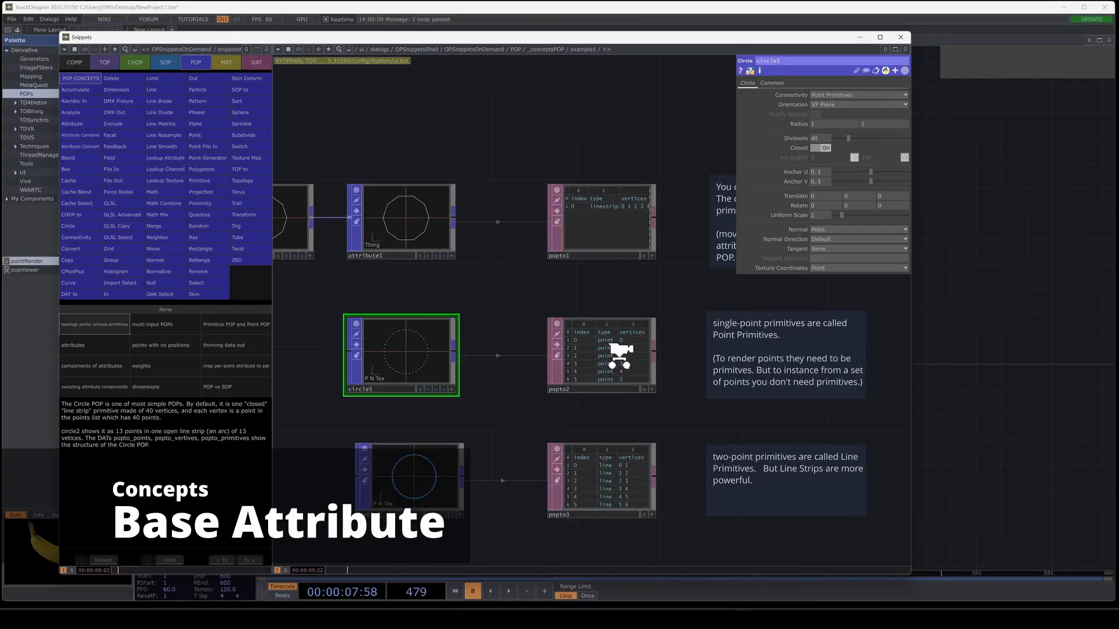
pyautogui.scroll(3, 619, 352)
# Step: Examine popto2's parameters and its list of point primitives from circle5
pyautogui.click(608, 344)
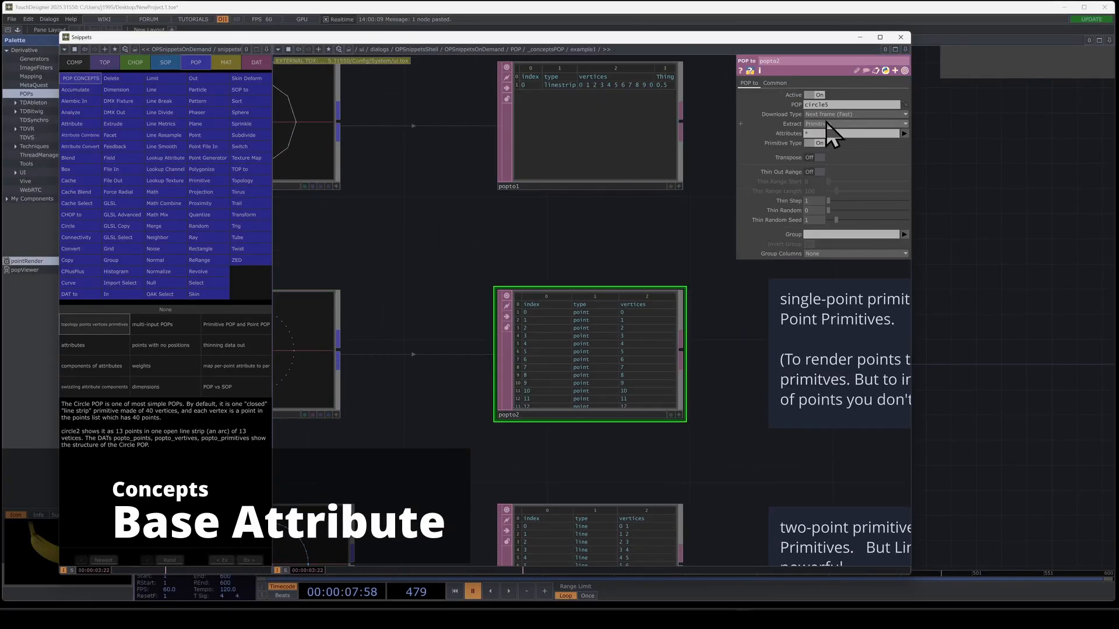
pyautogui.scroll(-3, 625, 282)
pyautogui.scroll(2, 645, 344)
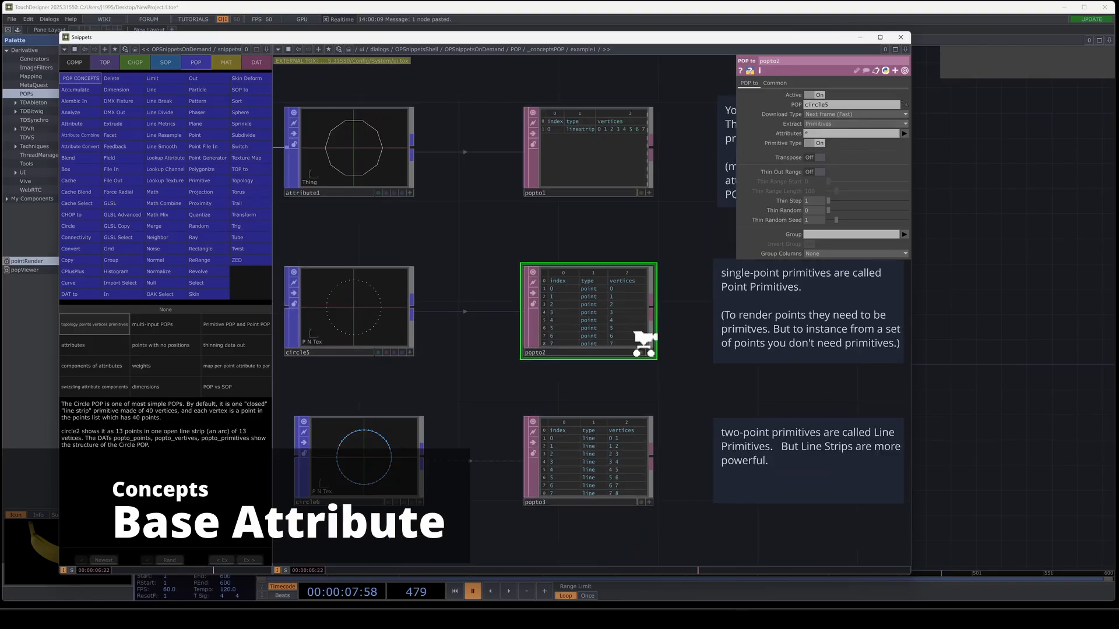
pyautogui.scroll(2, 644, 344)
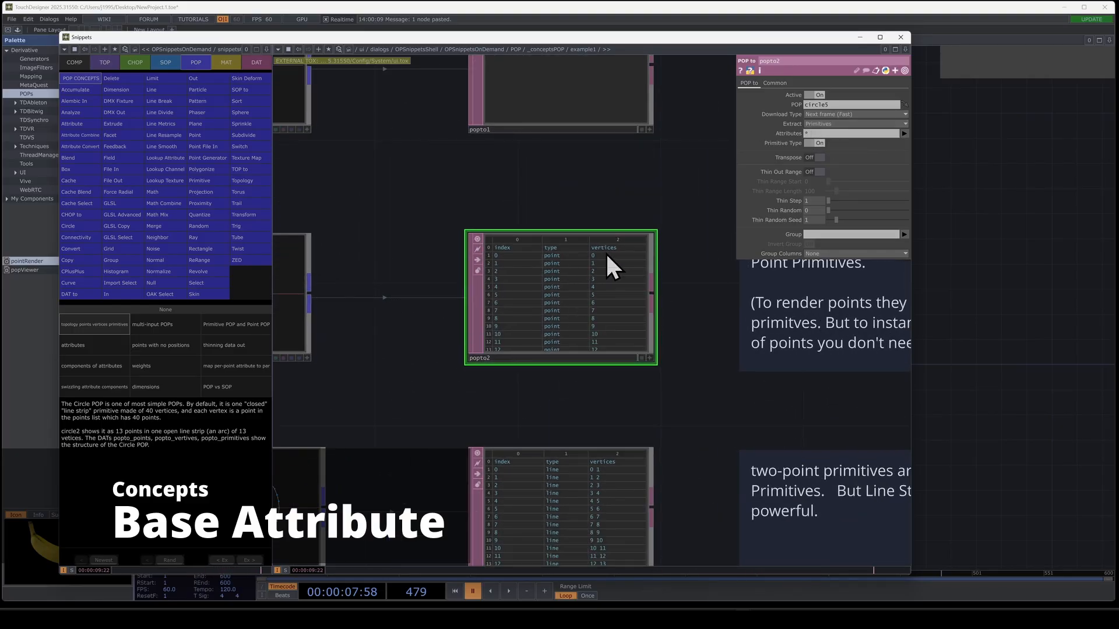
# Step: Switch popto2's Extract setting to Vertices and make its node taller to list more rows
pyautogui.click(819, 142)
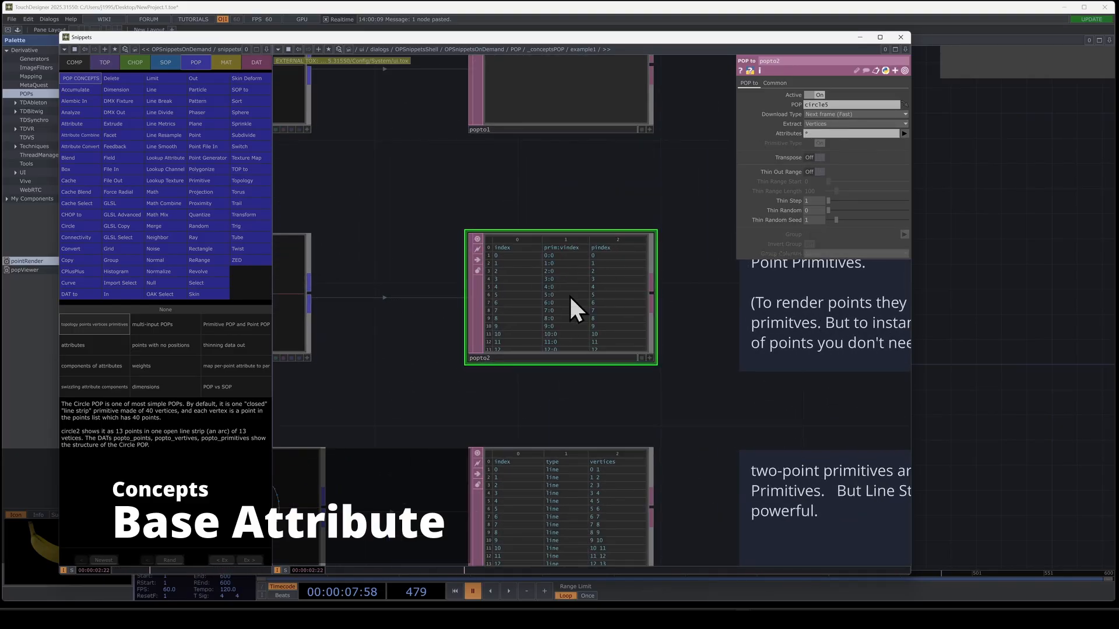
pyautogui.moveTo(655, 365); pyautogui.dragTo(655, 414)
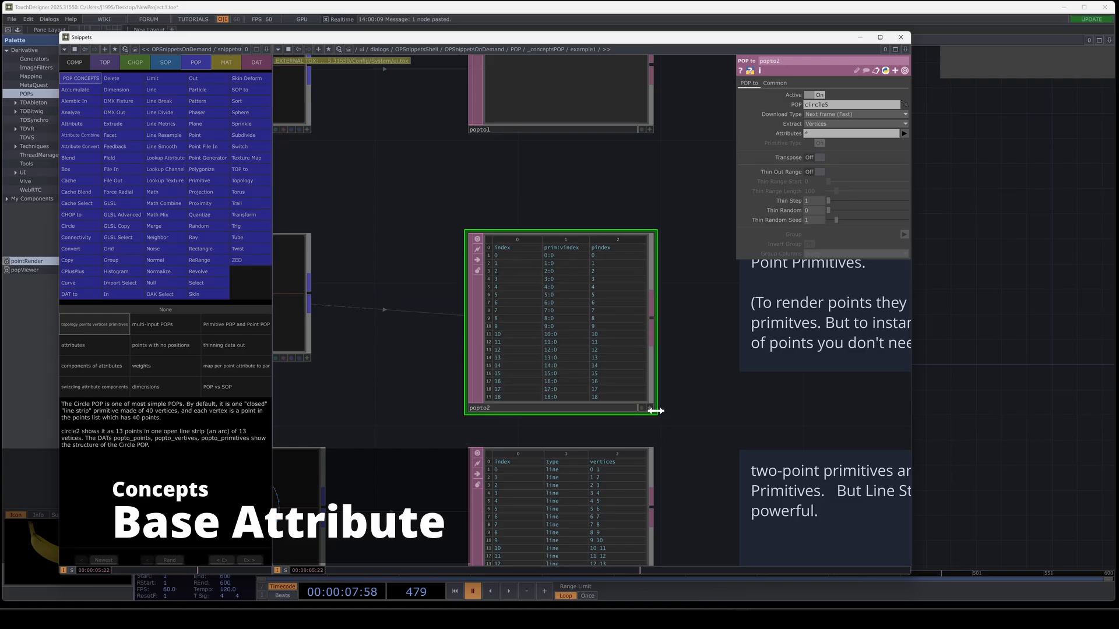
pyautogui.click(649, 408)
pyautogui.scroll(-7, 608, 349)
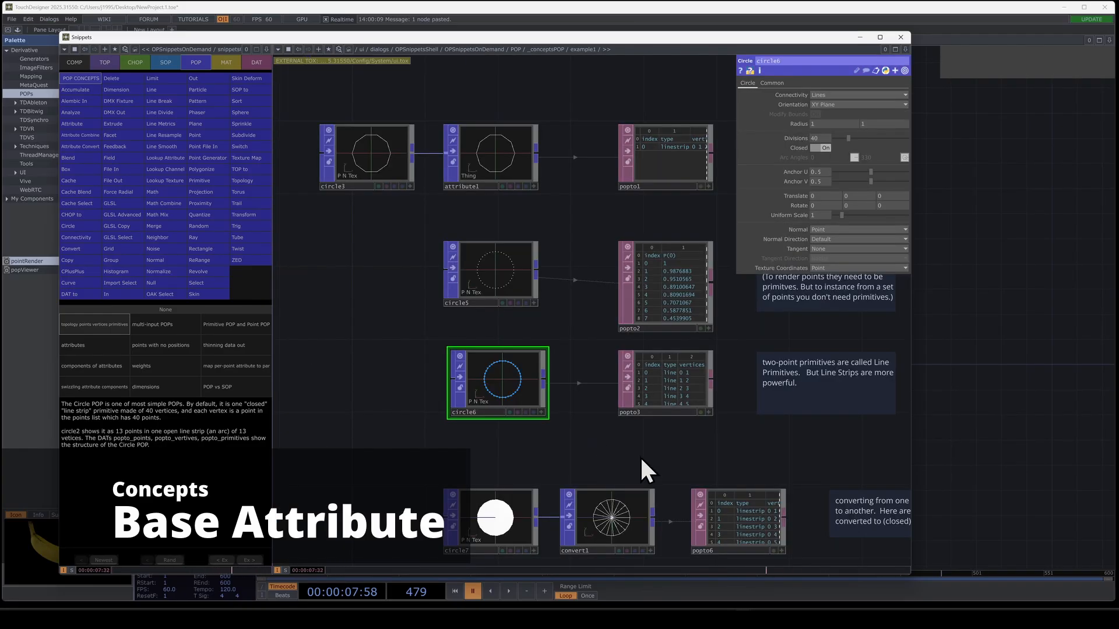
# Step: Examine circle6's Lines connectivity and the two-point line primitives listed in popto3
pyautogui.moveTo(609, 449); pyautogui.dragTo(580, 443)
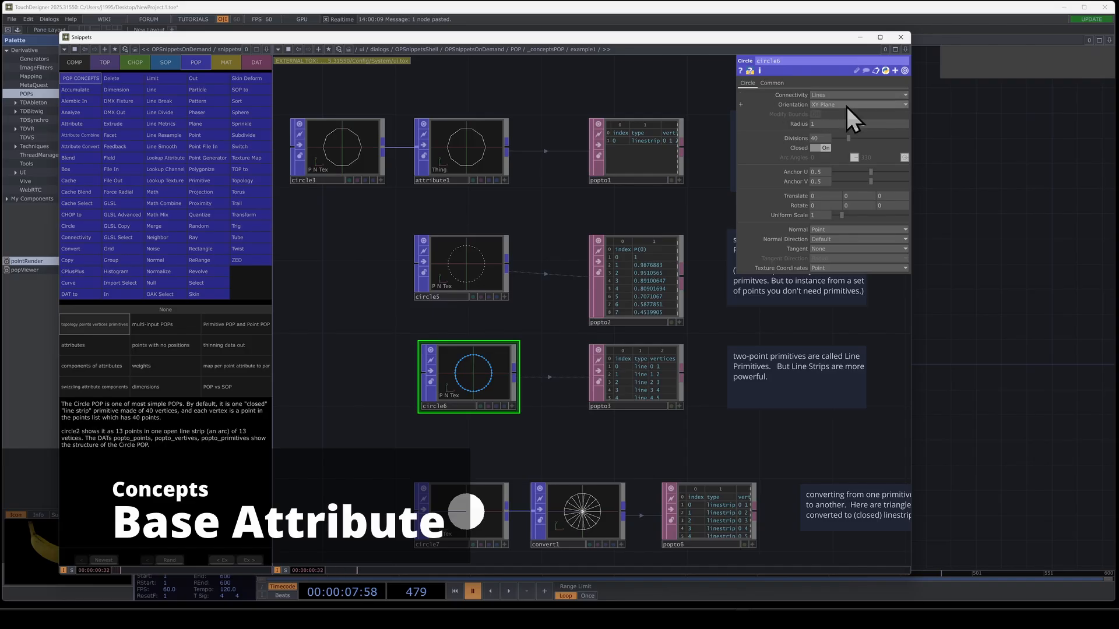
pyautogui.scroll(4, 741, 407)
pyautogui.scroll(-4, 750, 338)
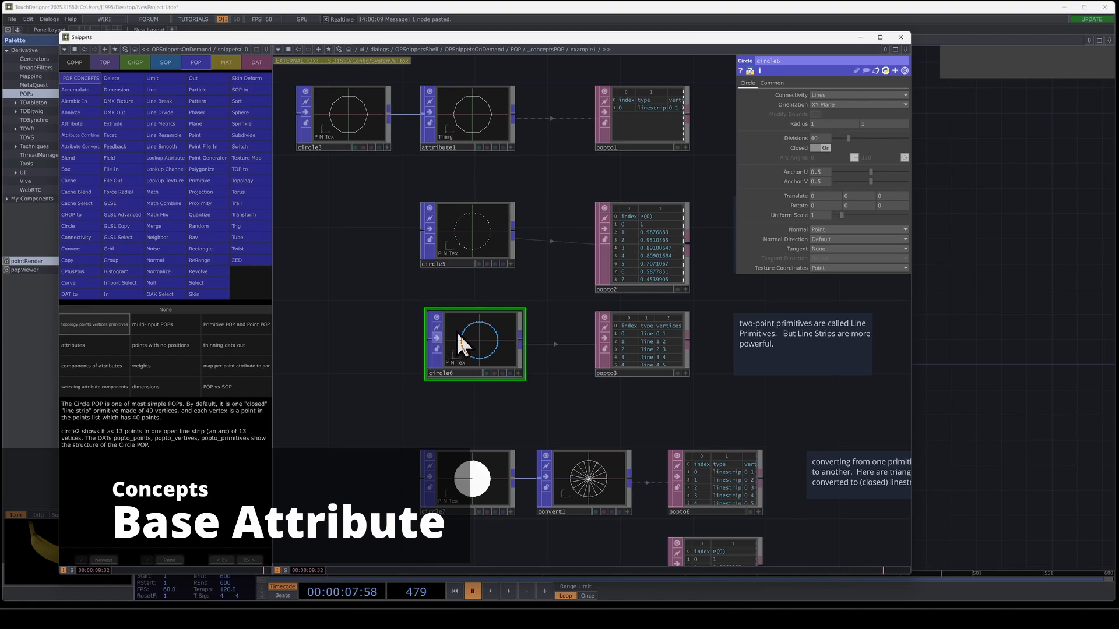
pyautogui.scroll(3, 612, 352)
pyautogui.click(745, 383)
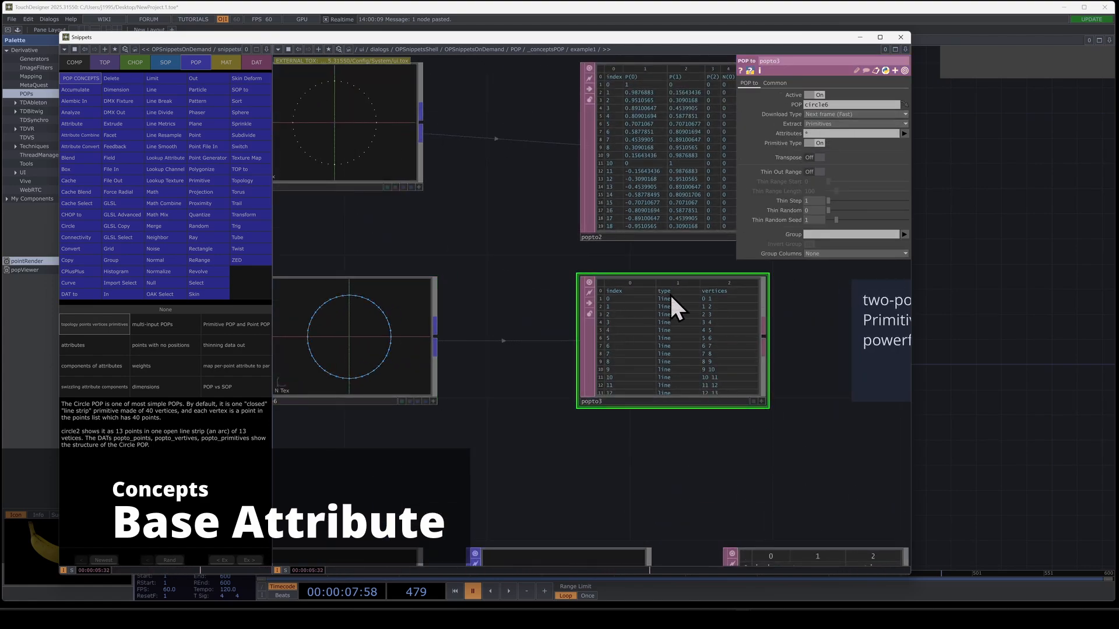
pyautogui.moveTo(787, 397); pyautogui.dragTo(786, 472)
# Step: Inspect circle7's Surface connectivity parameters and its connections to convert1 and popto6
pyautogui.scroll(-3, 789, 431)
pyautogui.moveTo(708, 499); pyautogui.dragTo(702, 274)
pyautogui.scroll(3, 699, 344)
pyautogui.click(430, 312)
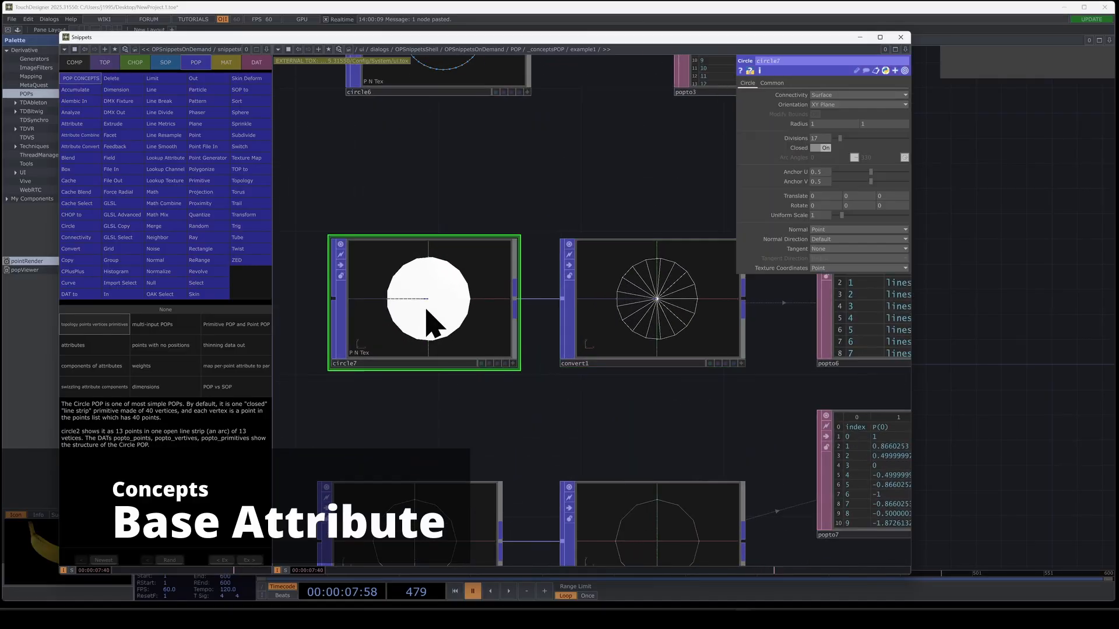
pyautogui.moveTo(660, 438); pyautogui.dragTo(606, 437)
pyautogui.scroll(-4, 606, 438)
pyautogui.moveTo(829, 418); pyautogui.dragTo(788, 424)
pyautogui.moveTo(609, 418); pyautogui.dragTo(672, 433)
pyautogui.scroll(2, 672, 432)
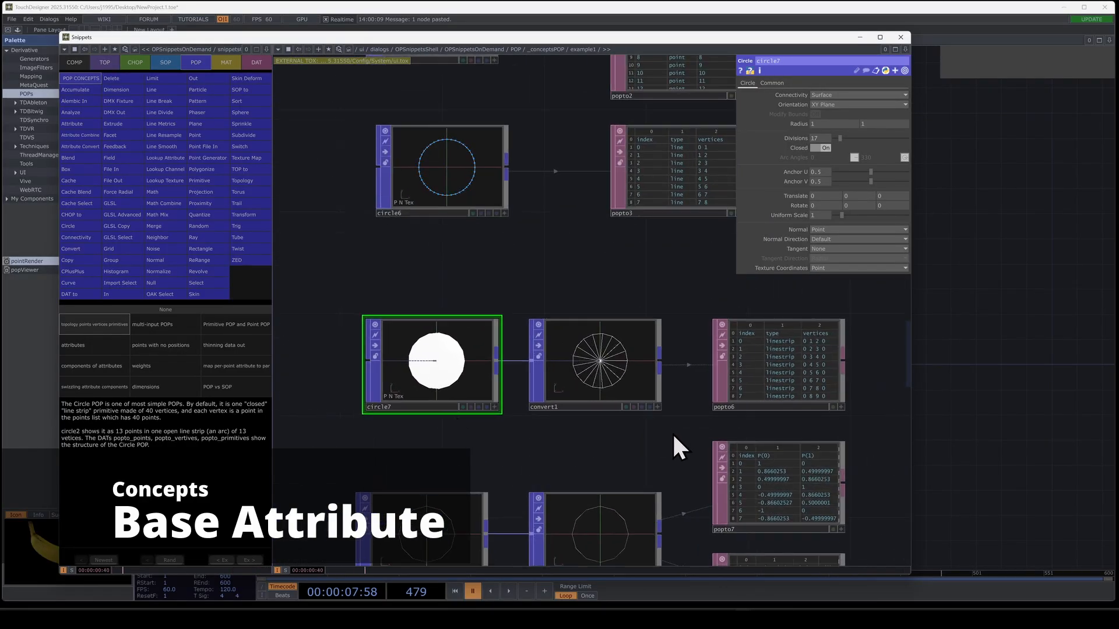
pyautogui.moveTo(670, 291); pyautogui.dragTo(615, 289)
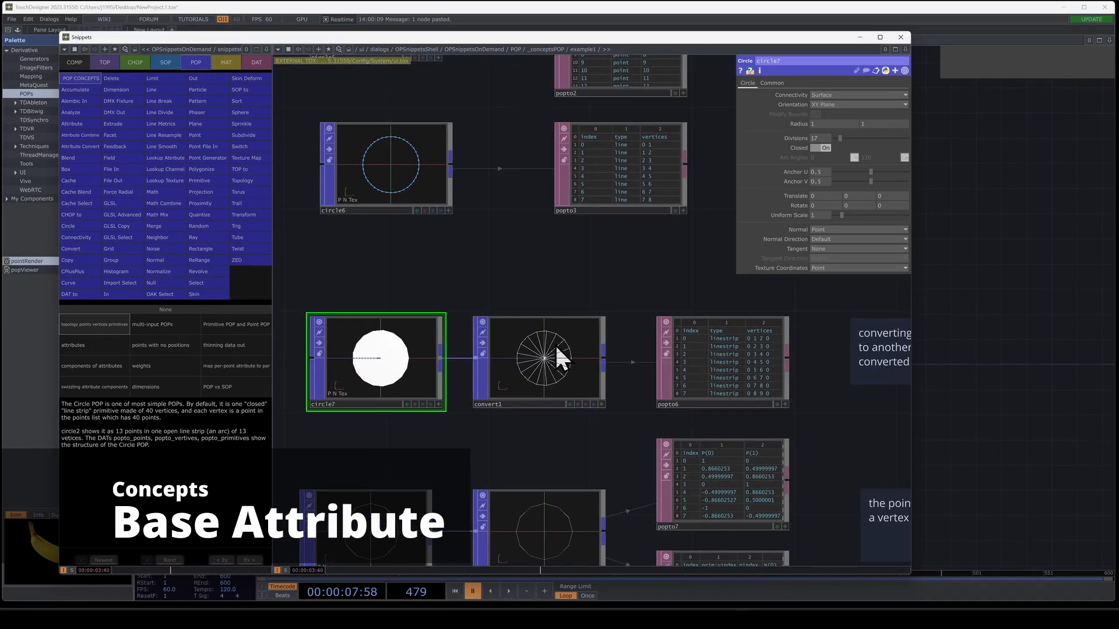
# Step: Inspect convert1's conversion setting and read the note about converting triangles to closed line strips
pyautogui.click(521, 390)
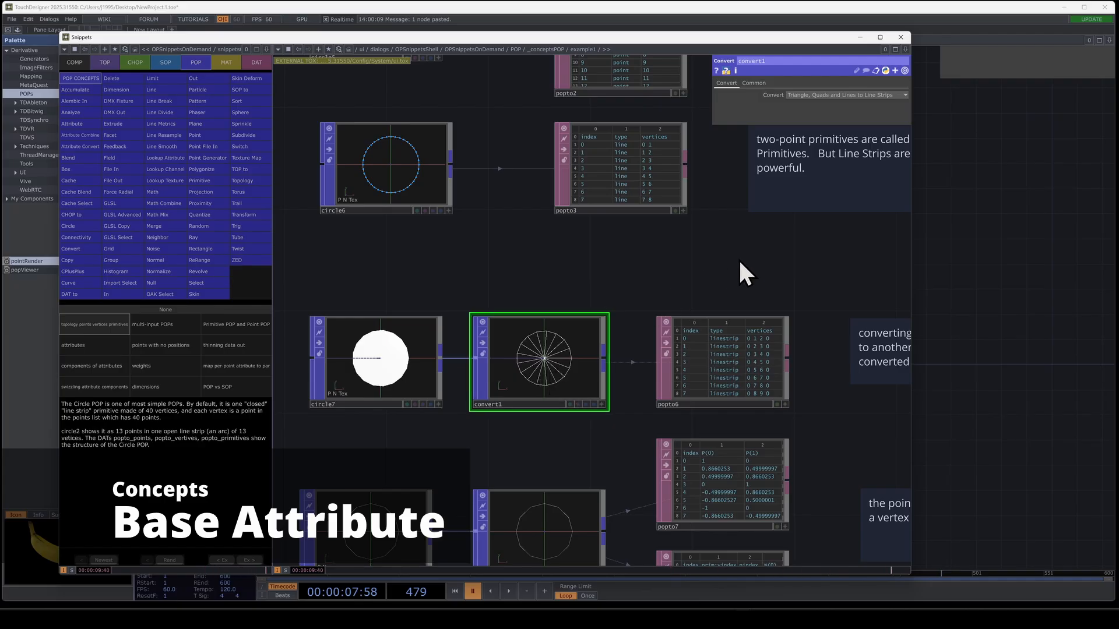
pyautogui.moveTo(739, 263); pyautogui.dragTo(706, 263)
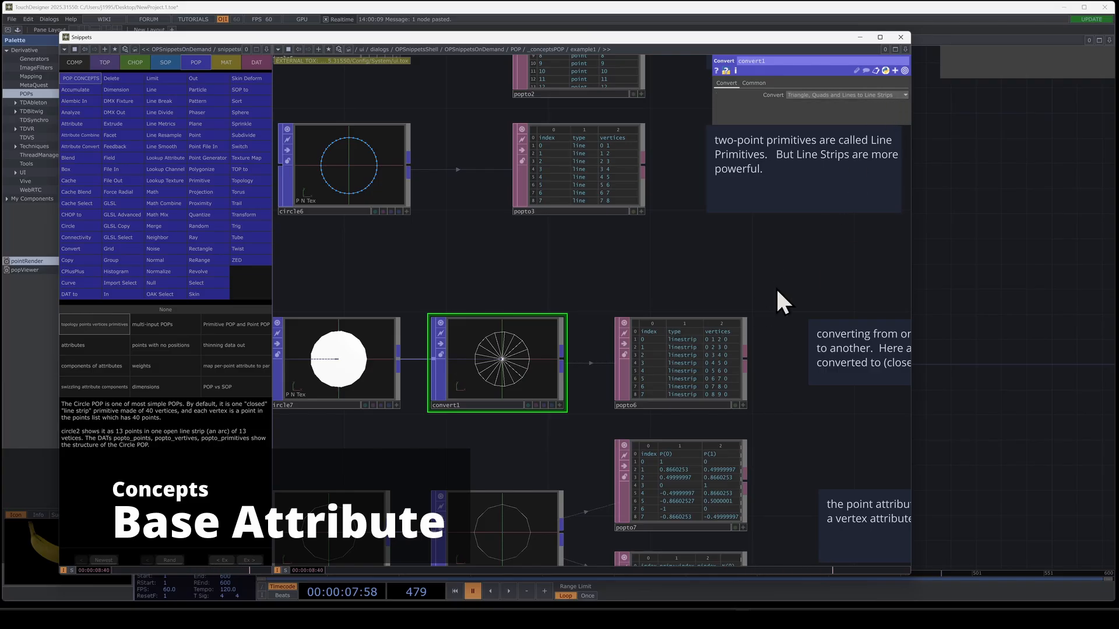
pyautogui.moveTo(777, 290); pyautogui.dragTo(630, 204)
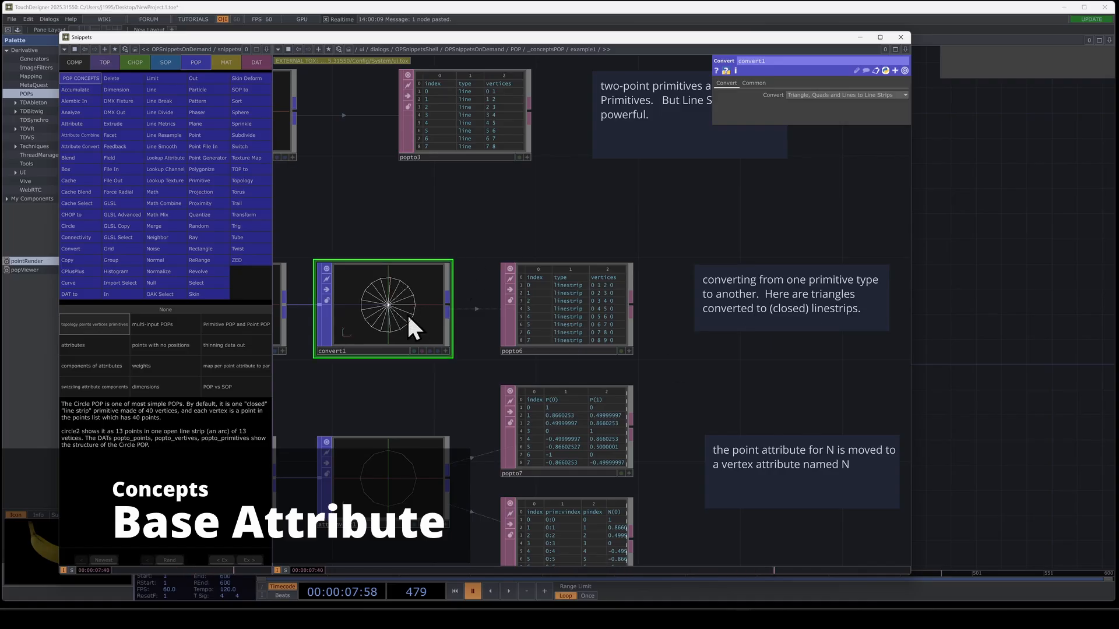
# Step: Open convert1's viewer in a separate window with primitive indices displayed
pyautogui.moveTo(436, 360); pyautogui.dragTo(544, 362)
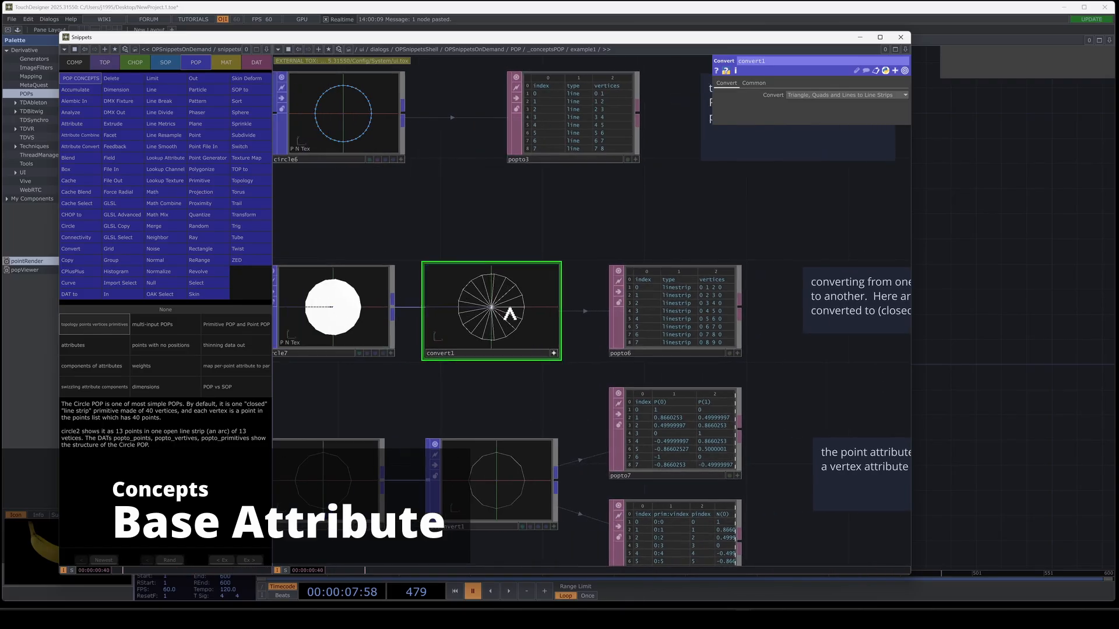
pyautogui.rightClick(510, 315)
pyautogui.moveTo(600, 273)
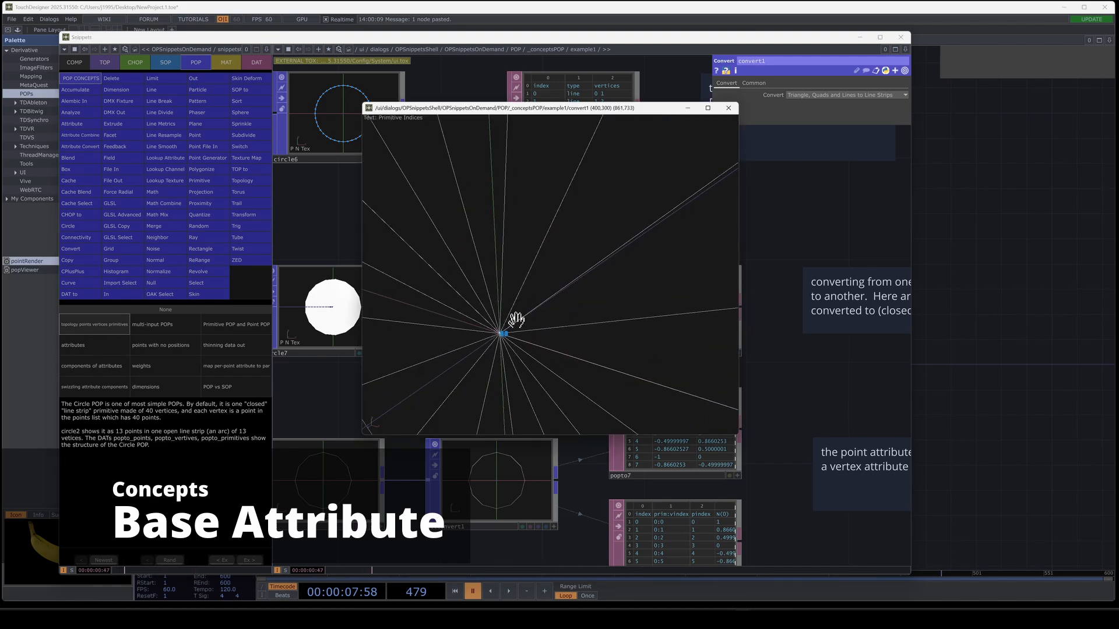
# Step: Close convert1's separate viewer and enlarge the popto6 table to show more of its line strip vertices
pyautogui.moveTo(516, 320); pyautogui.dragTo(541, 271)
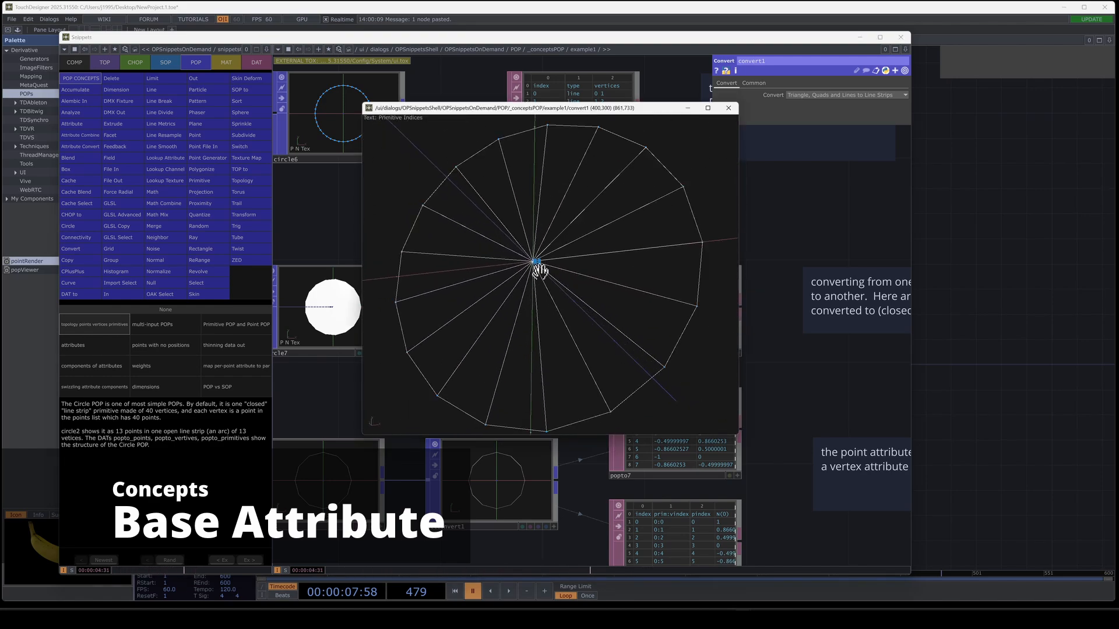
pyautogui.click(728, 108)
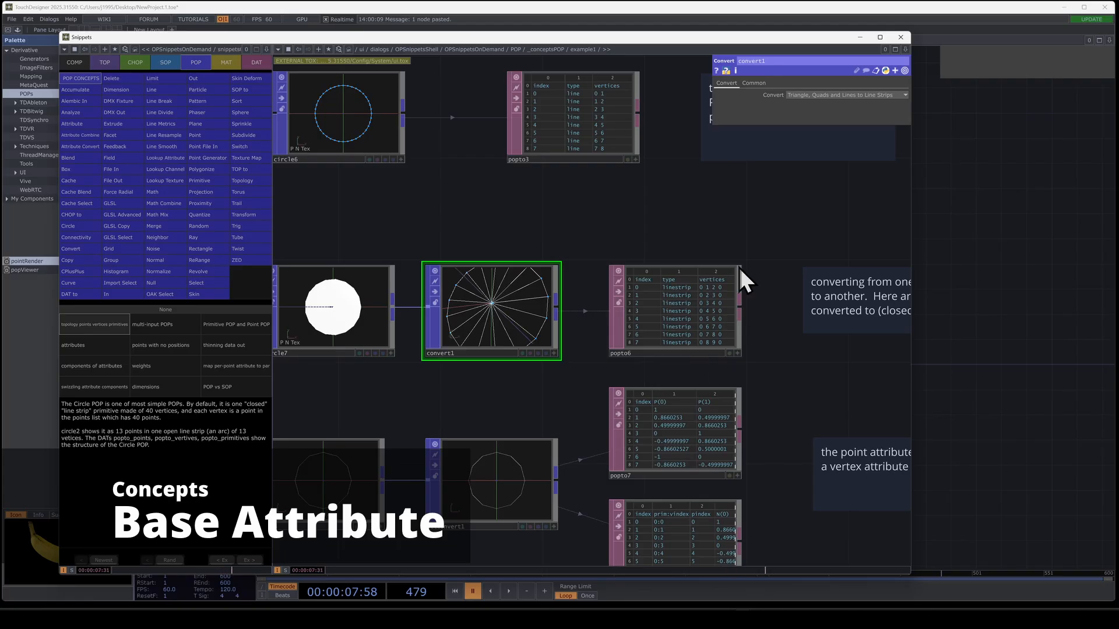
pyautogui.moveTo(739, 266); pyautogui.dragTo(759, 220)
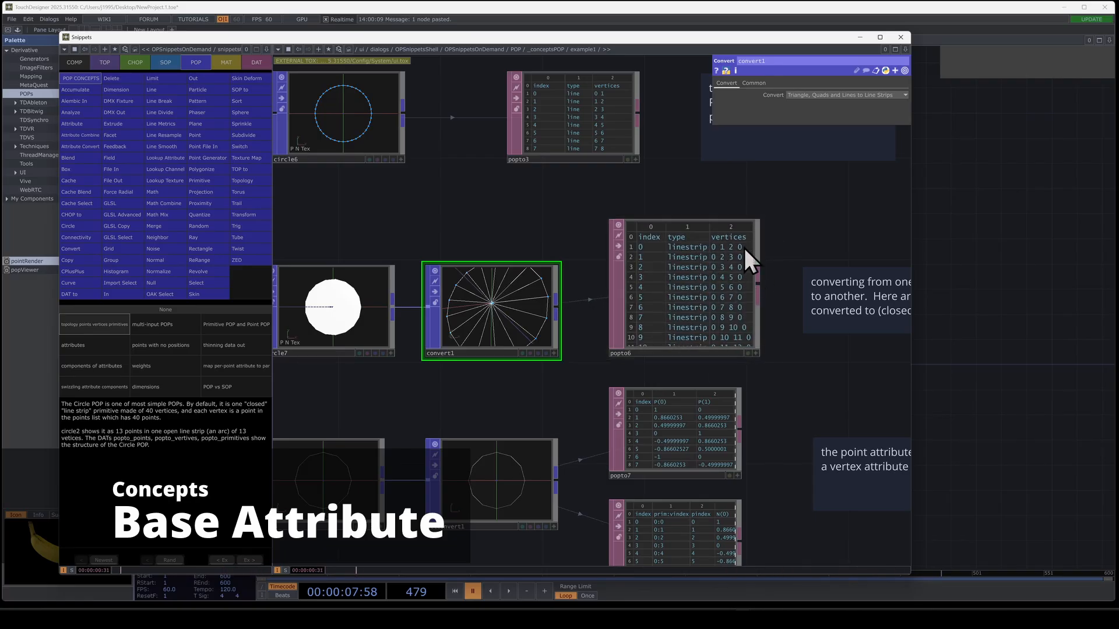
# Step: Display point indices in convert1's viewer and examine the numbered circle in a separate window
pyautogui.moveTo(561, 408); pyautogui.dragTo(572, 425)
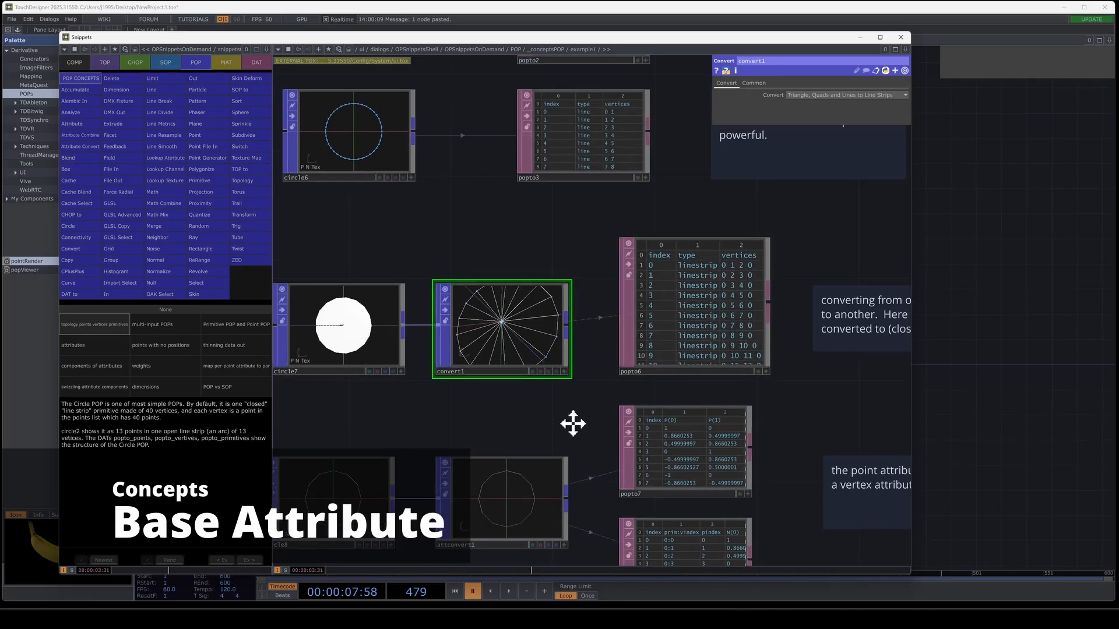
pyautogui.scroll(3, 541, 362)
pyautogui.click(591, 382)
pyautogui.rightClick(507, 256)
pyautogui.moveTo(511, 262)
pyautogui.moveTo(571, 219)
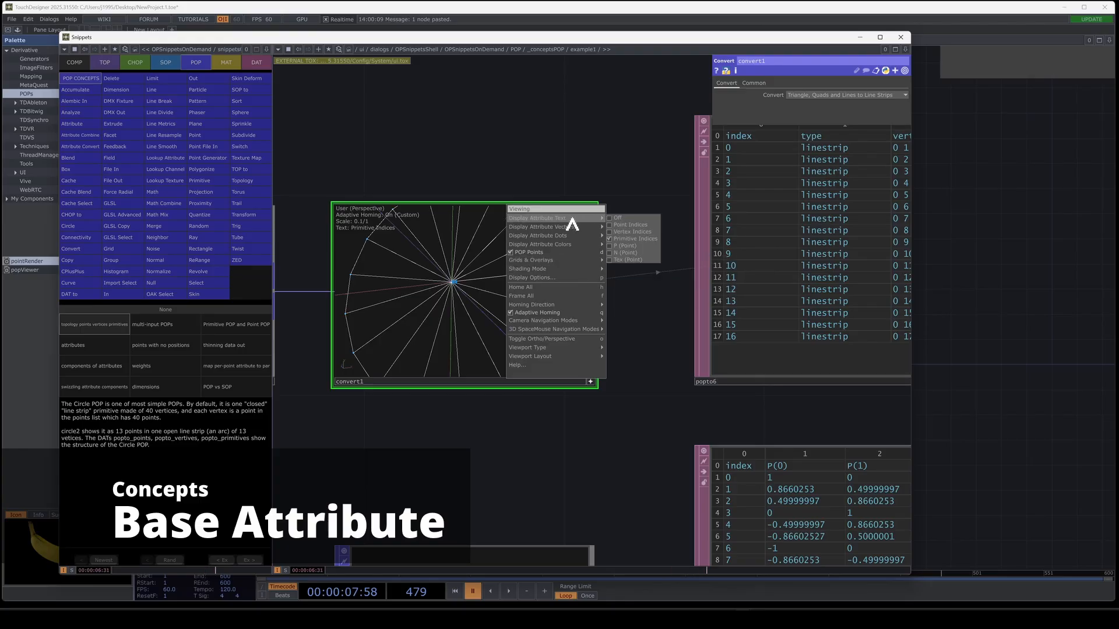
pyautogui.click(633, 227)
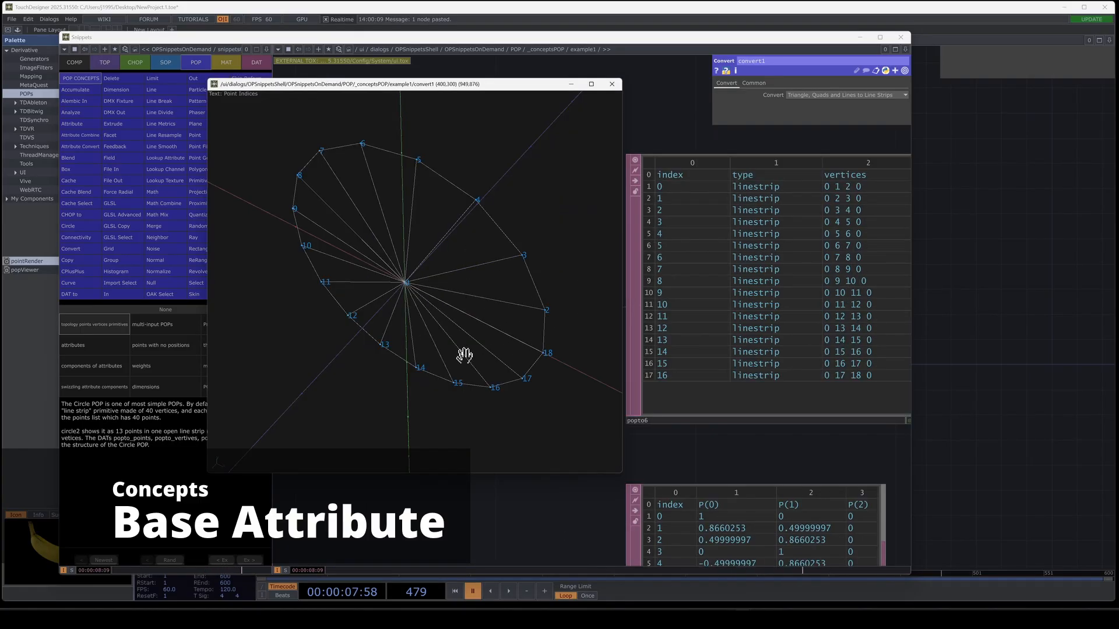
pyautogui.moveTo(472, 366); pyautogui.dragTo(579, 342)
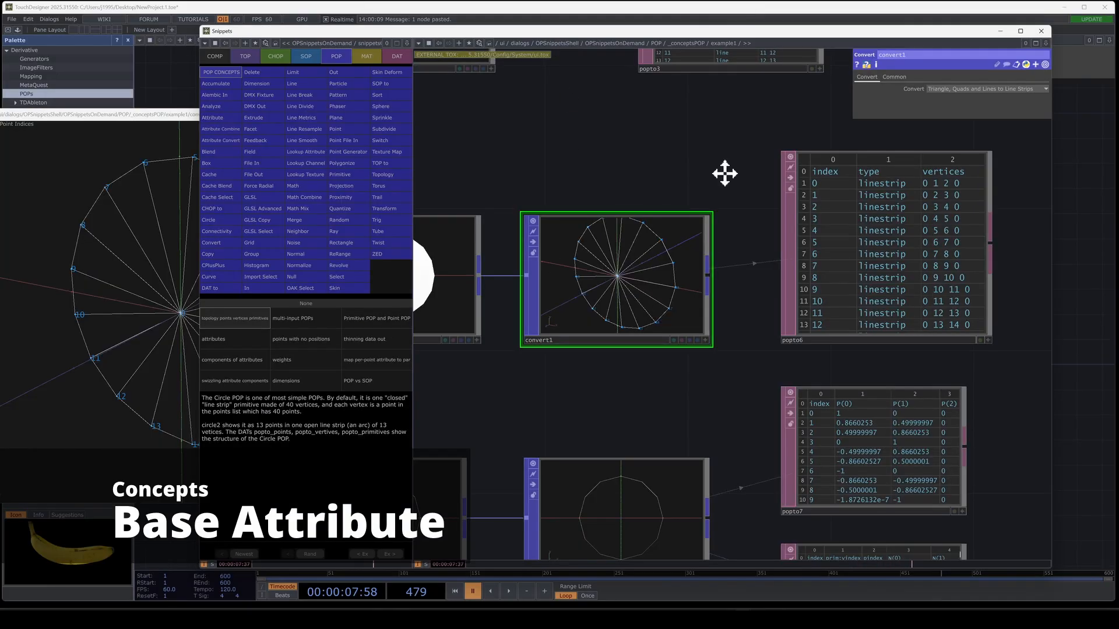
# Step: Bypass convert1 and bring its separate viewer into sight beside the popto6 table
pyautogui.scroll(-2, 854, 233)
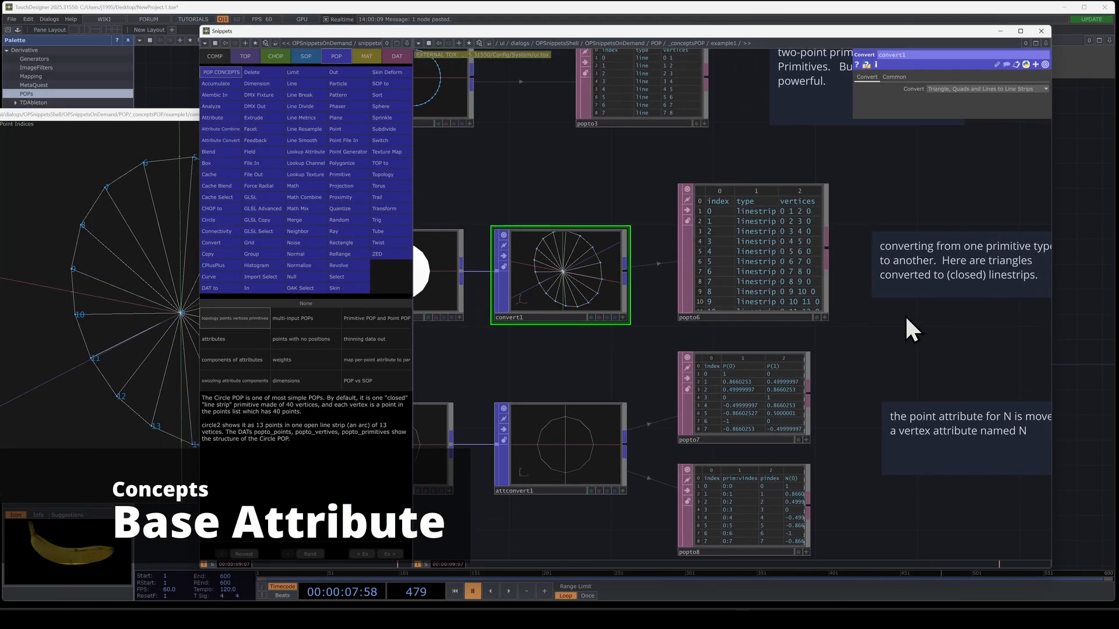
pyautogui.scroll(-2, 907, 322)
pyautogui.press('Left')
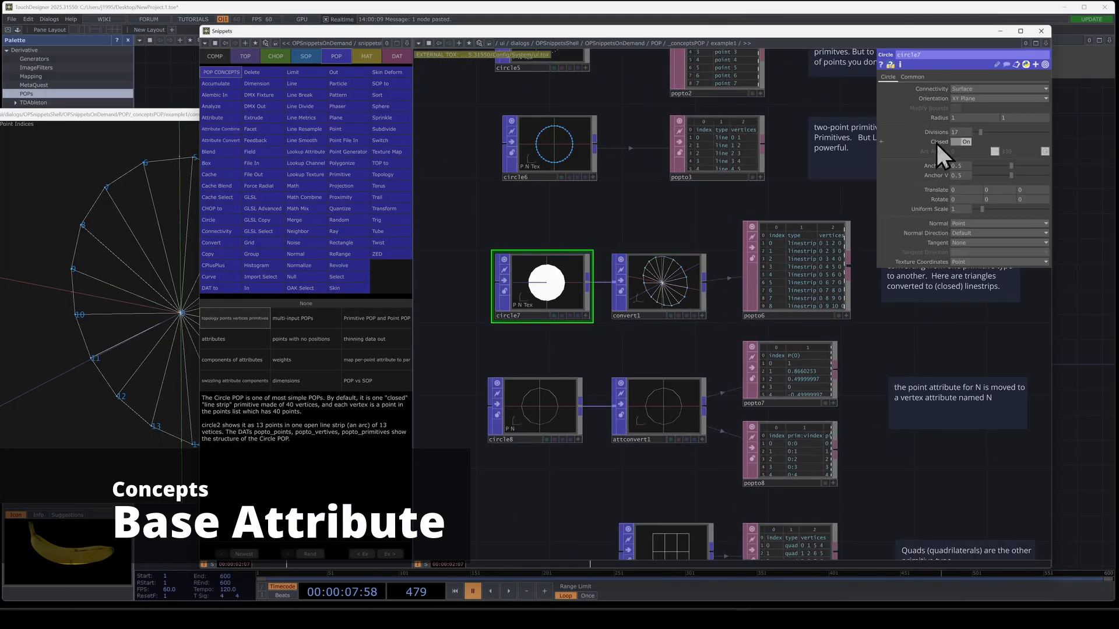
pyautogui.press('Right')
pyautogui.click(621, 281)
pyautogui.scroll(3, 800, 249)
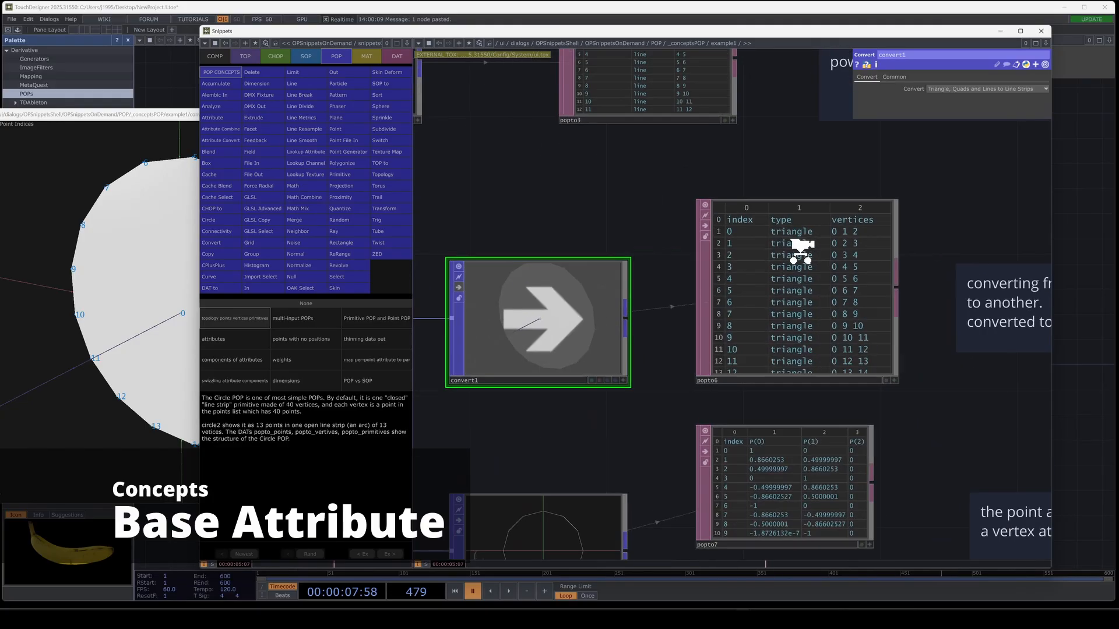
pyautogui.scroll(1, 801, 250)
pyautogui.moveTo(170, 114); pyautogui.dragTo(333, 90)
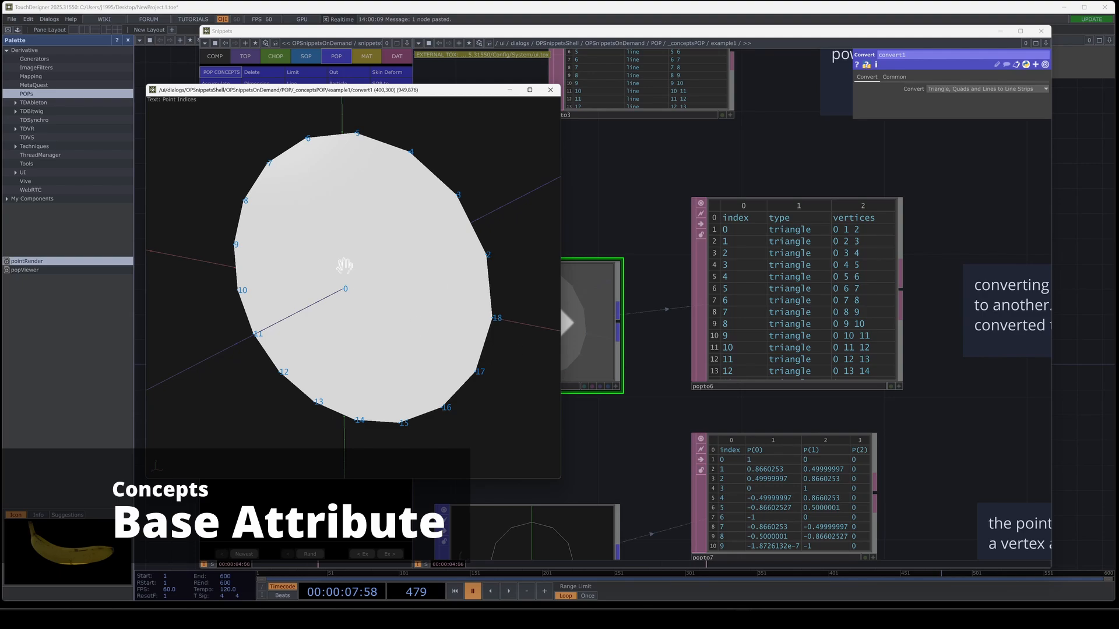
# Step: Display primitive indices instead of point indices in convert1's separate viewer
pyautogui.rightClick(364, 190)
pyautogui.moveTo(446, 200)
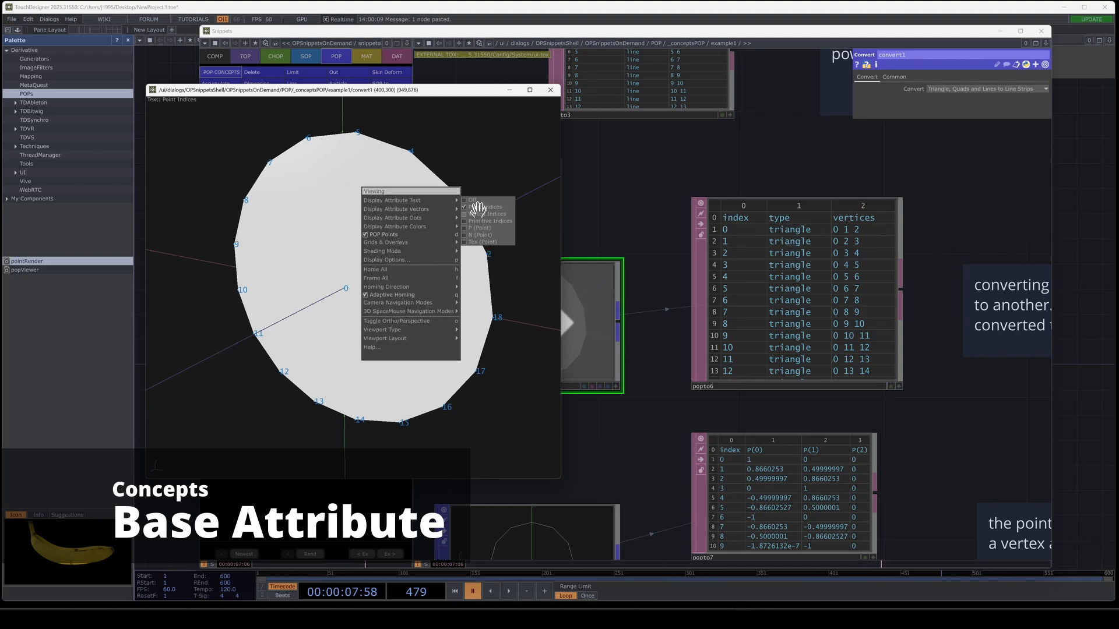
pyautogui.click(510, 221)
pyautogui.moveTo(492, 320); pyautogui.dragTo(429, 289)
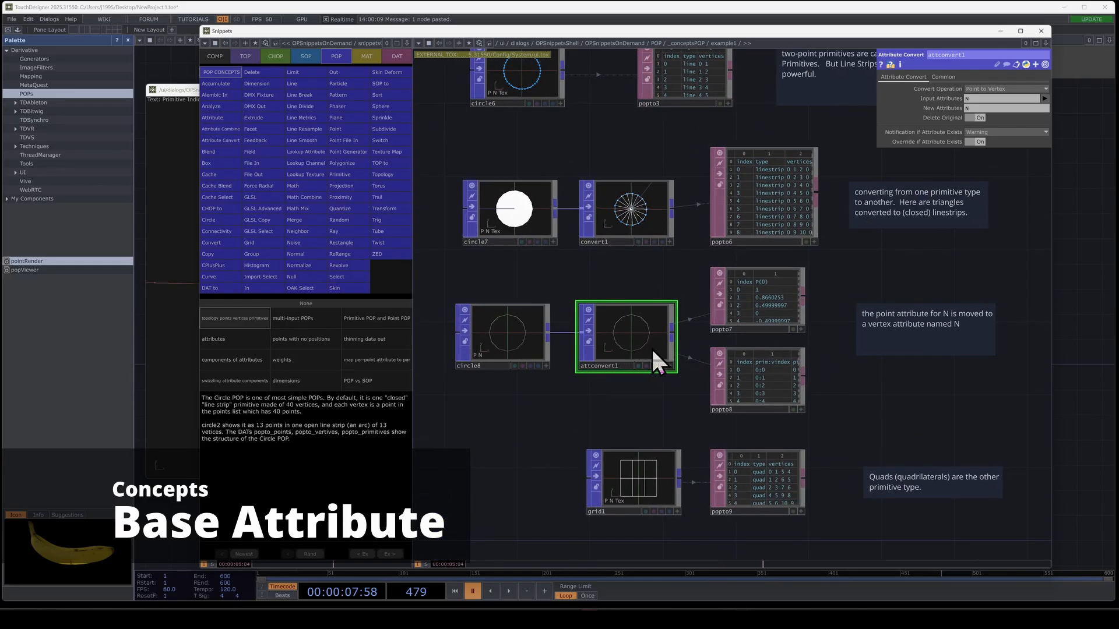
# Step: Examine attconvert1's popto7 and popto8 tables, the note about N, and circle8's parameters
pyautogui.scroll(5, 965, 316)
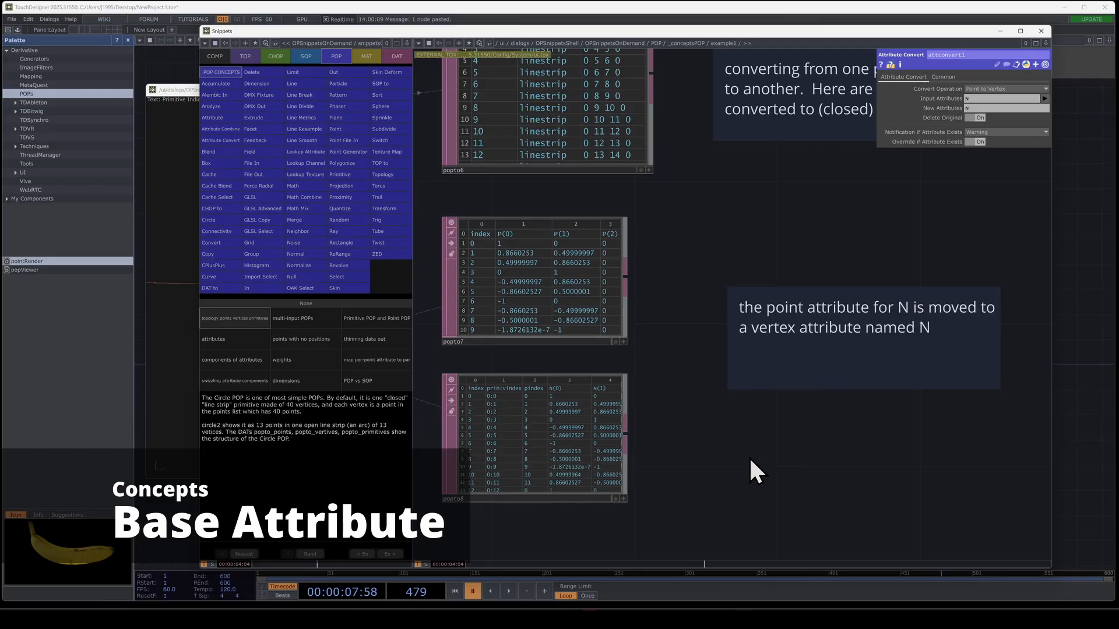
pyautogui.moveTo(717, 419); pyautogui.dragTo(839, 401)
pyautogui.scroll(-5, 839, 400)
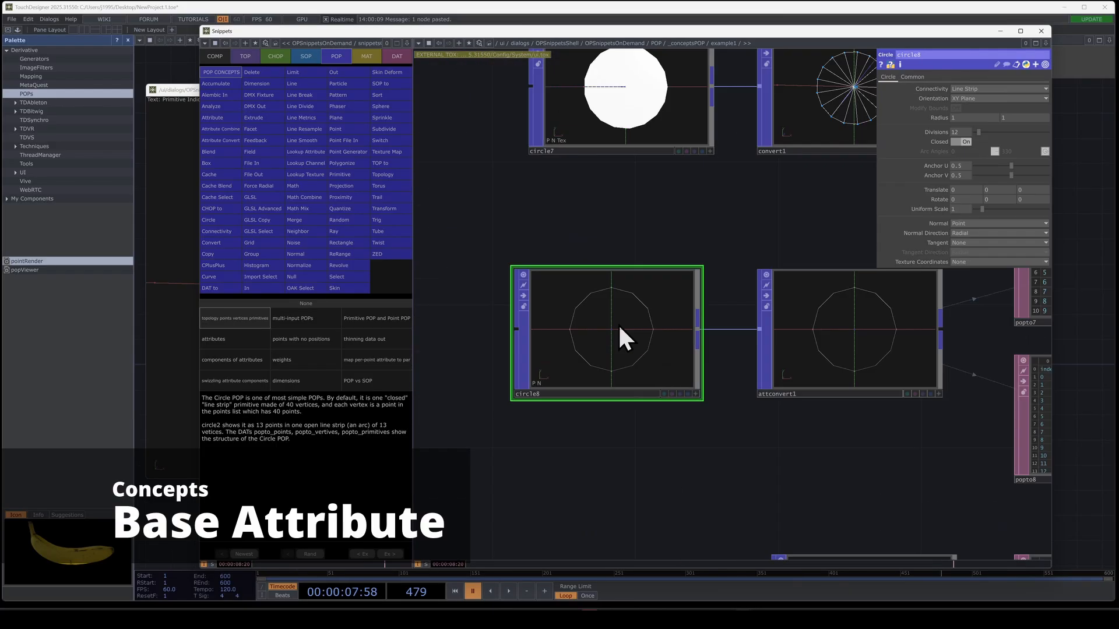
pyautogui.scroll(-2, 618, 324)
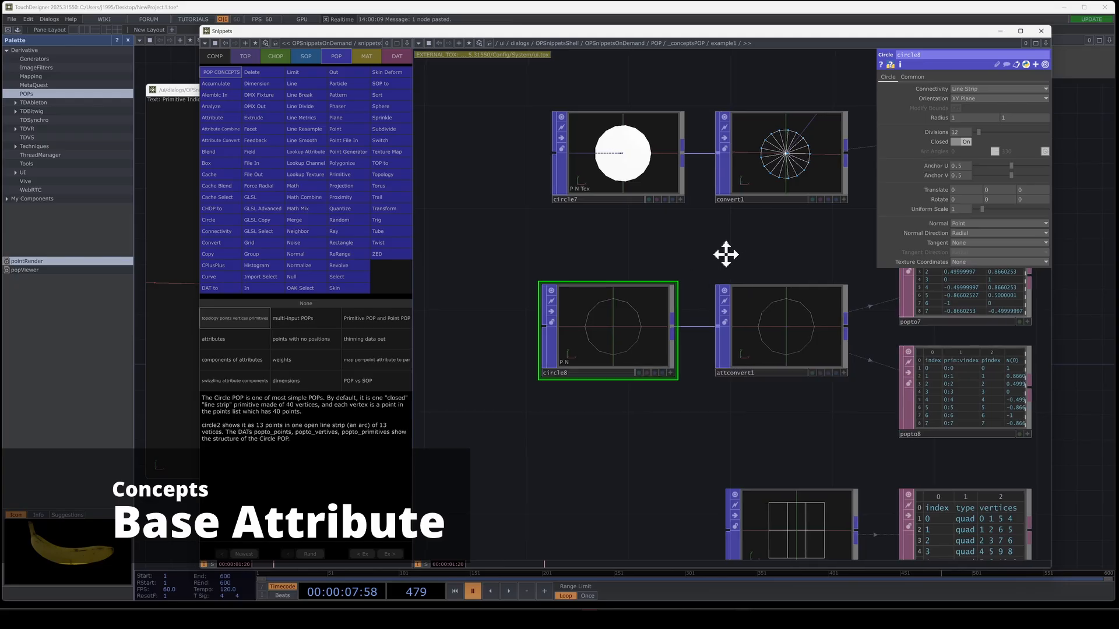
pyautogui.moveTo(725, 252); pyautogui.dragTo(643, 240)
pyautogui.scroll(2, 685, 349)
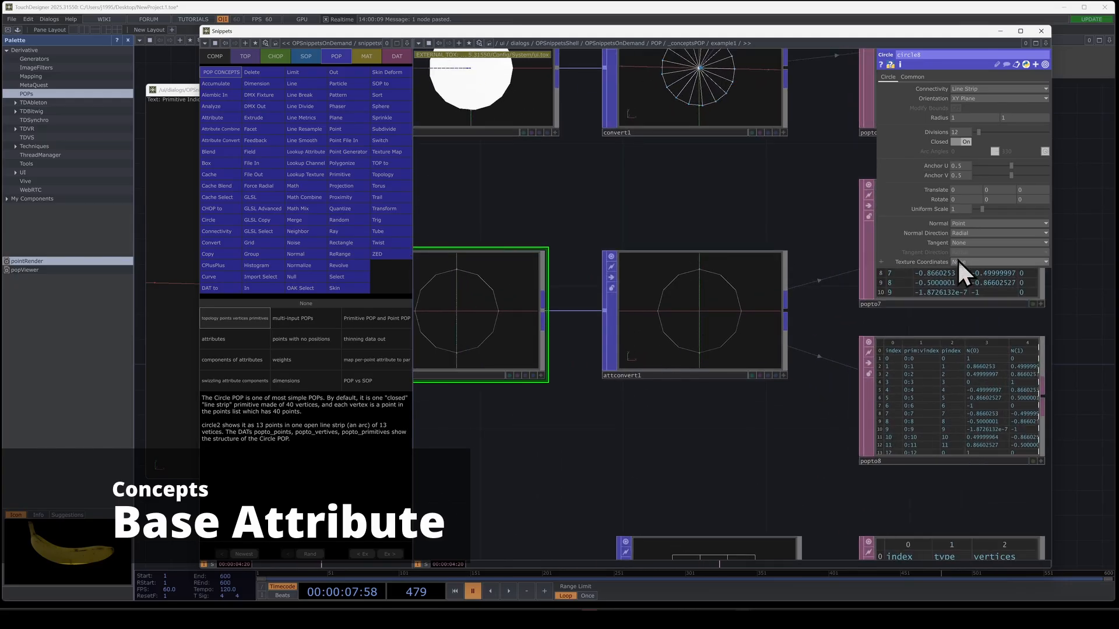
# Step: Place a default Circle POP below circle8 to view its attributes, and delete it again
pyautogui.press('Tab')
pyautogui.click(470, 317)
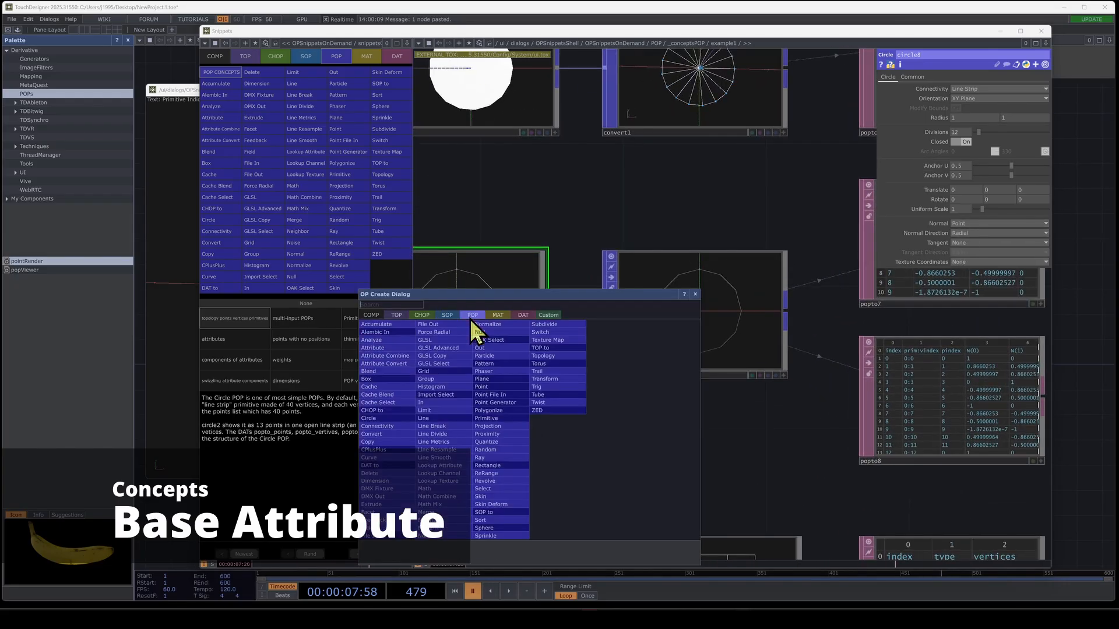
pyautogui.click(507, 400)
pyautogui.click(555, 414)
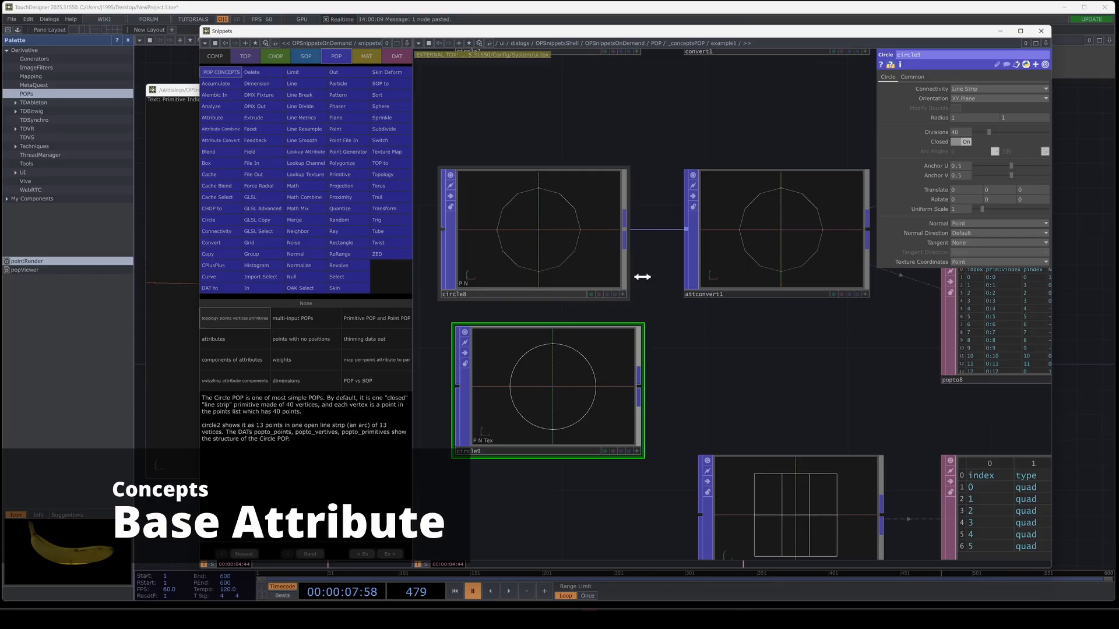
pyautogui.press('Delete')
# Step: Inspect attconvert1's Point to Vertex conversion of N in popto7 and popto8, including popto8's extraction parameters
pyautogui.click(790, 289)
pyautogui.scroll(-2, 702, 347)
pyautogui.moveTo(779, 355); pyautogui.dragTo(702, 357)
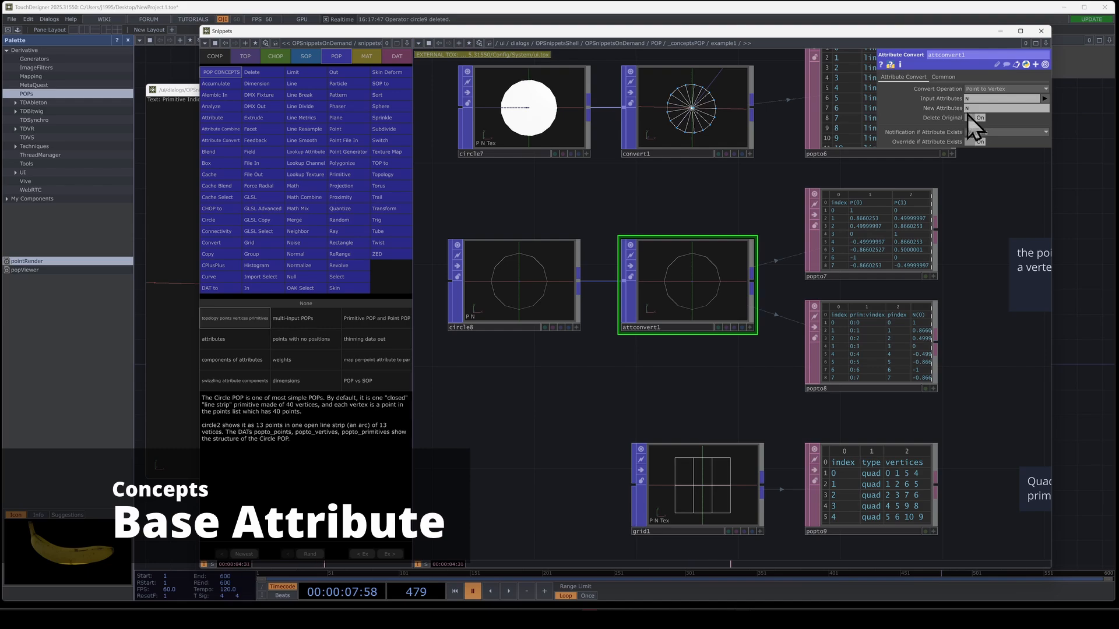
pyautogui.scroll(3, 968, 269)
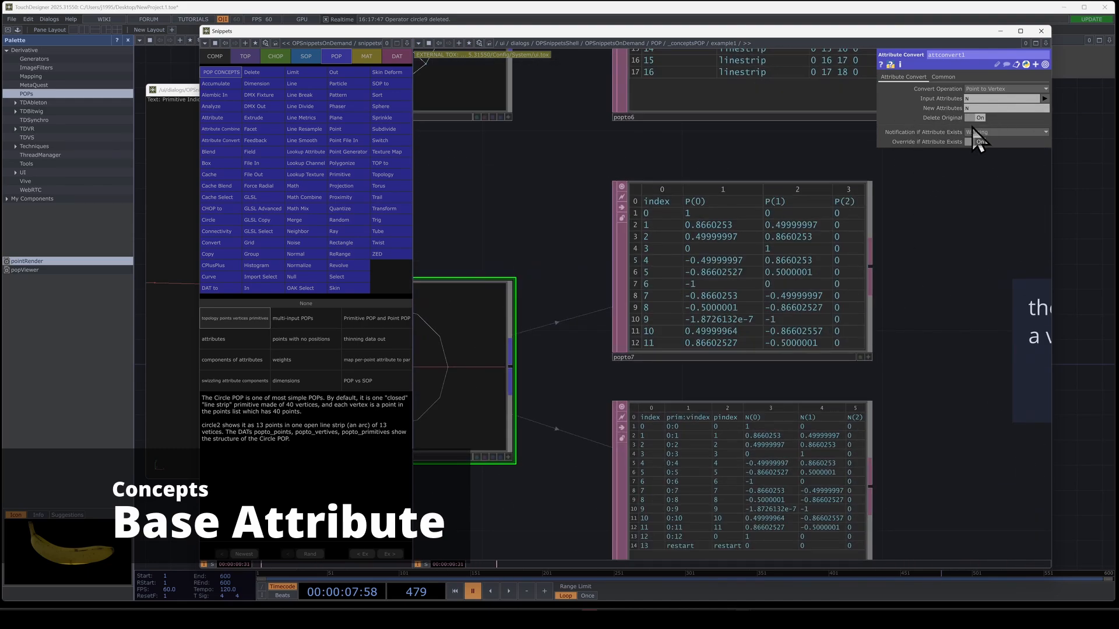
pyautogui.scroll(-3, 810, 280)
pyautogui.scroll(2, 807, 314)
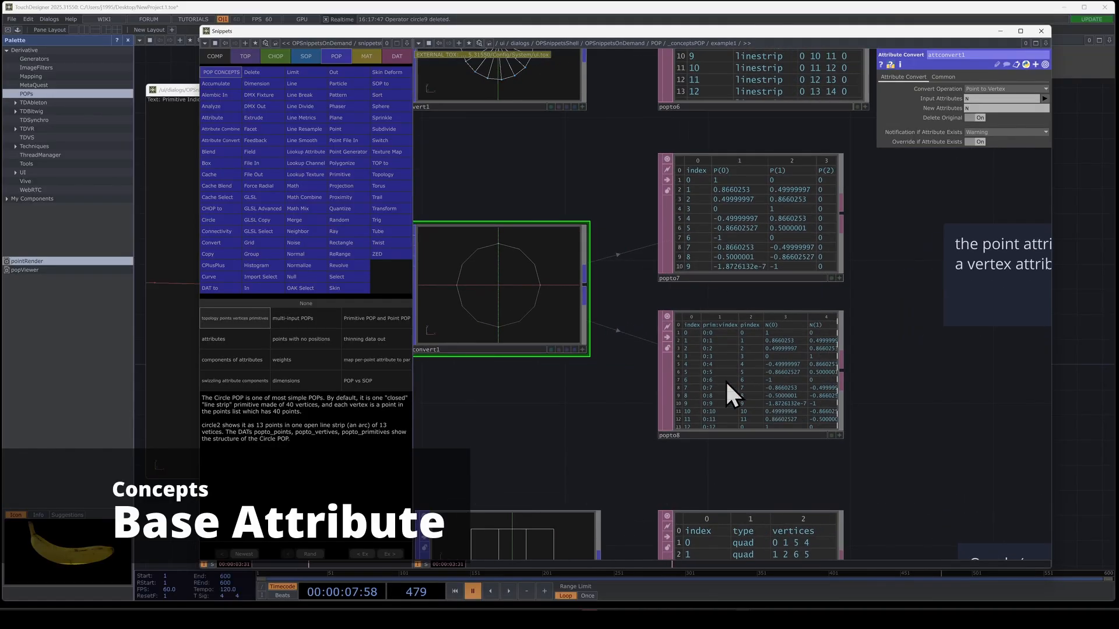
pyautogui.click(785, 359)
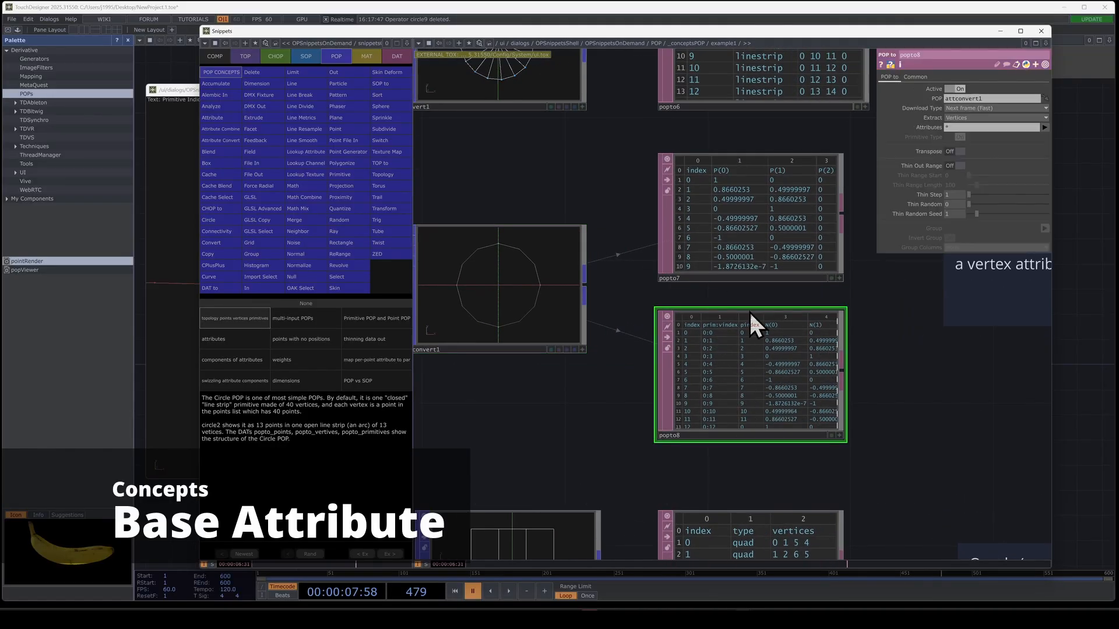
pyautogui.scroll(2, 758, 341)
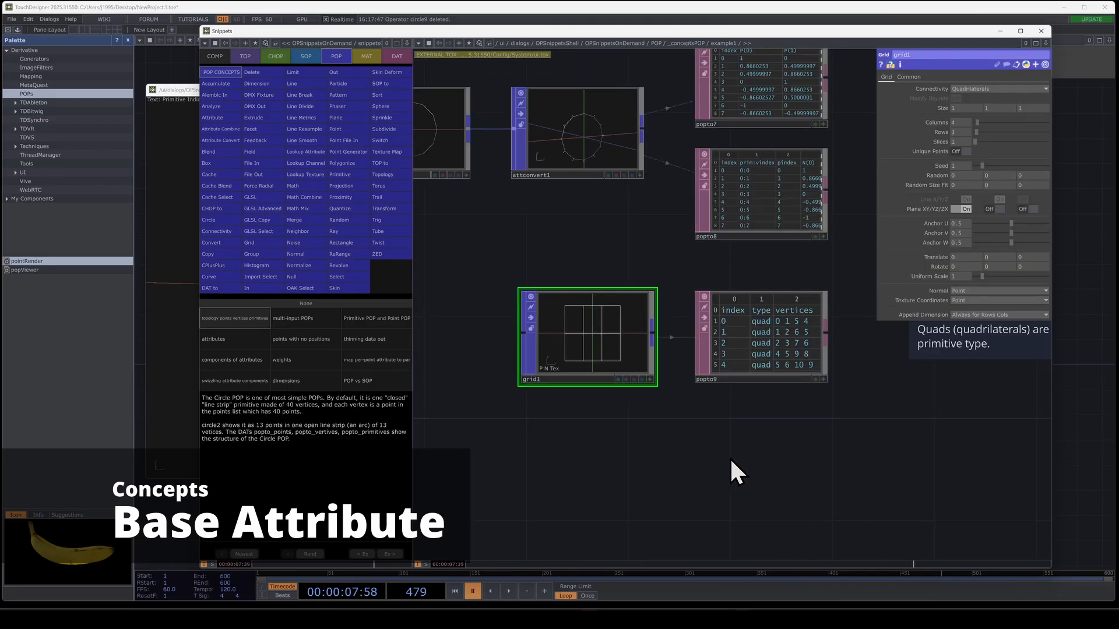
# Step: Choose an attribute display option in grid1's viewer and compare its quads with the popto9 table
pyautogui.scroll(2, 868, 366)
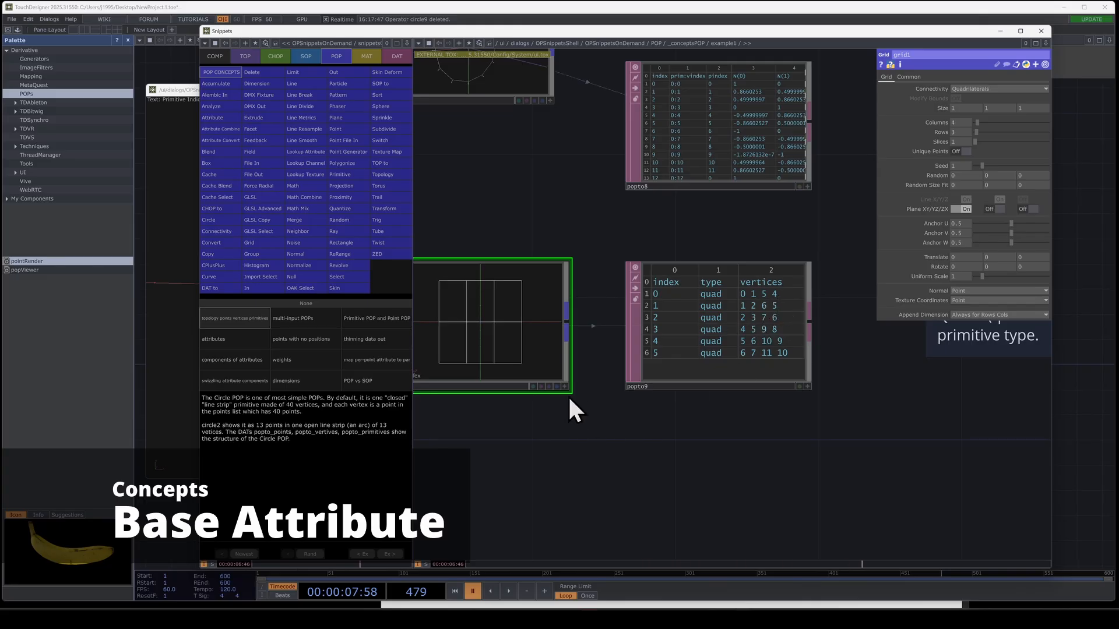
pyautogui.scroll(3, 568, 395)
pyautogui.rightClick(583, 290)
pyautogui.moveTo(674, 314)
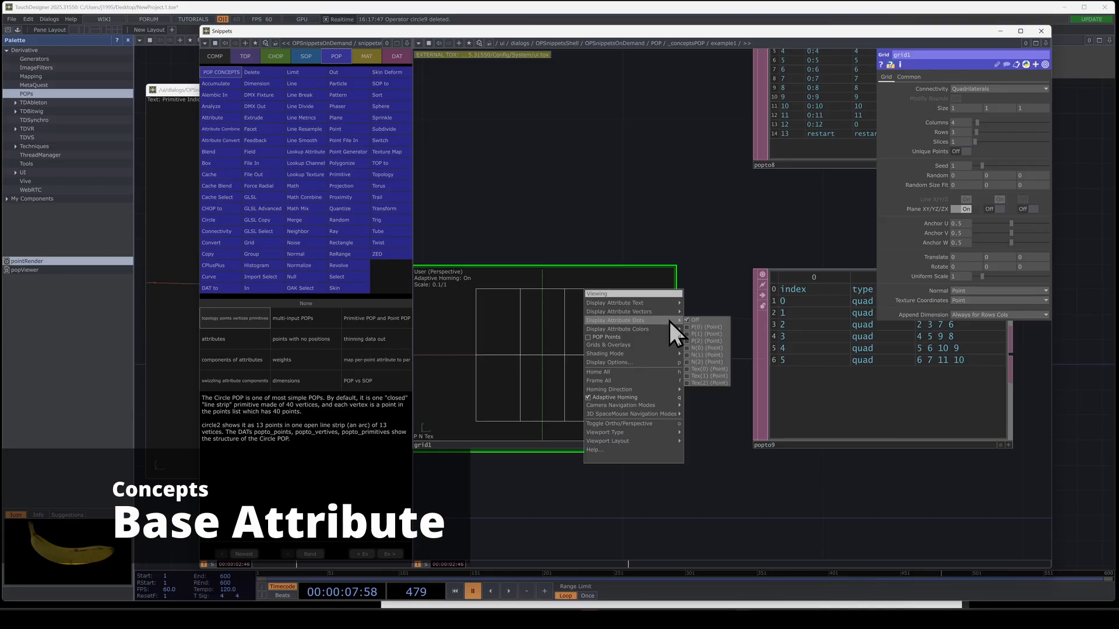
pyautogui.click(706, 323)
pyautogui.moveTo(653, 338); pyautogui.dragTo(529, 352)
pyautogui.scroll(-3, 517, 187)
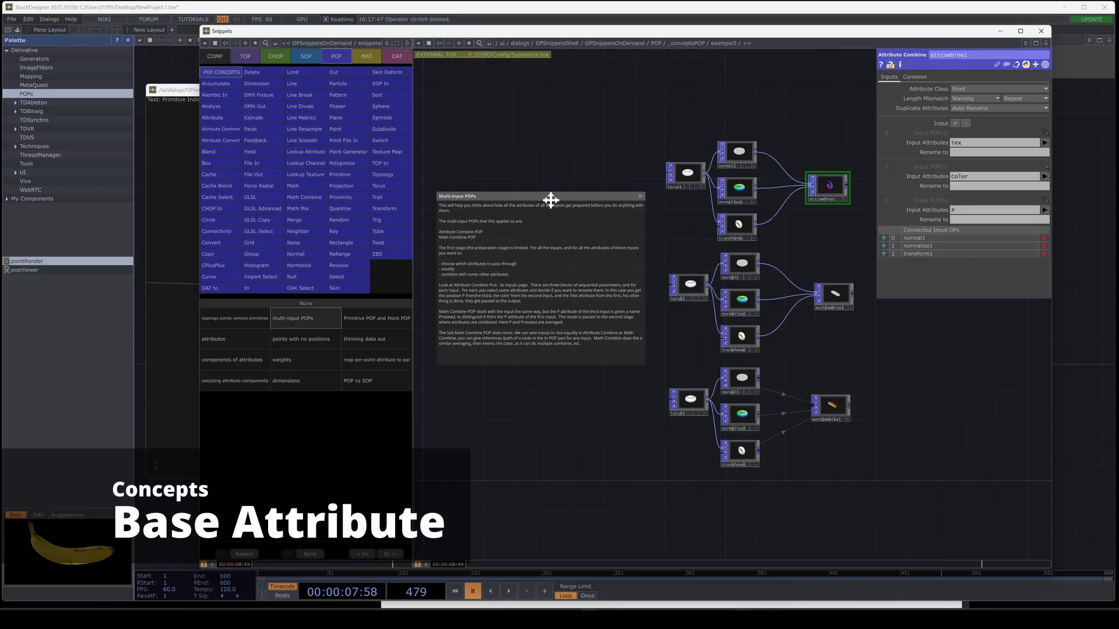
# Step: Read the Multi-Input POPs note about preparing input attributes for Attribute Combine and Math Combine
pyautogui.scroll(4, 550, 200)
pyautogui.moveTo(511, 146); pyautogui.dragTo(613, 135)
pyautogui.scroll(3, 586, 187)
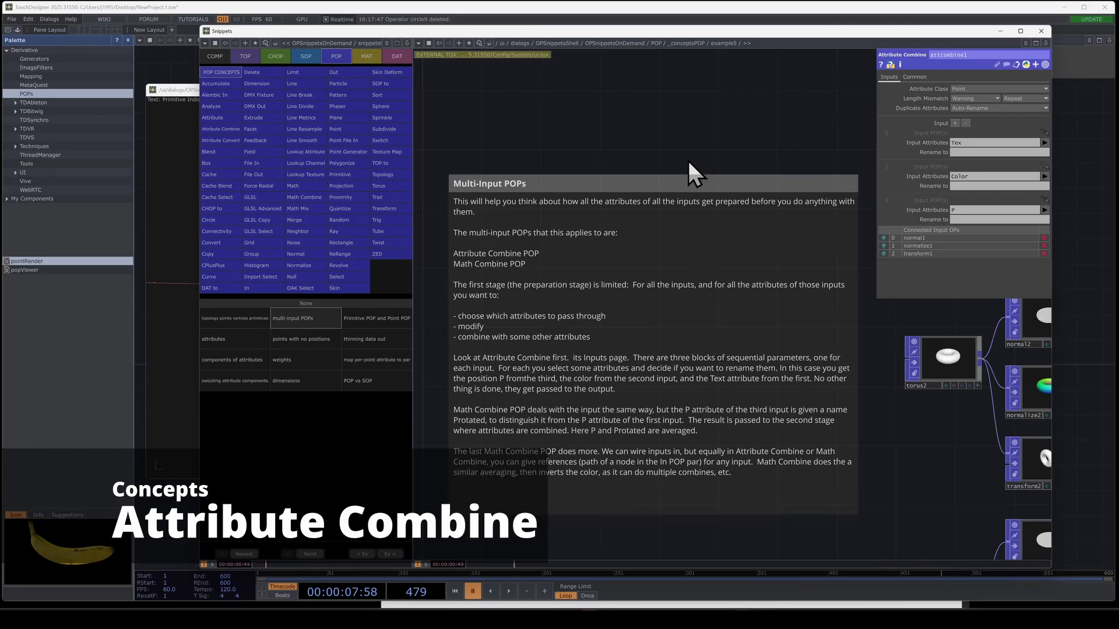
pyautogui.moveTo(688, 161); pyautogui.dragTo(693, 139)
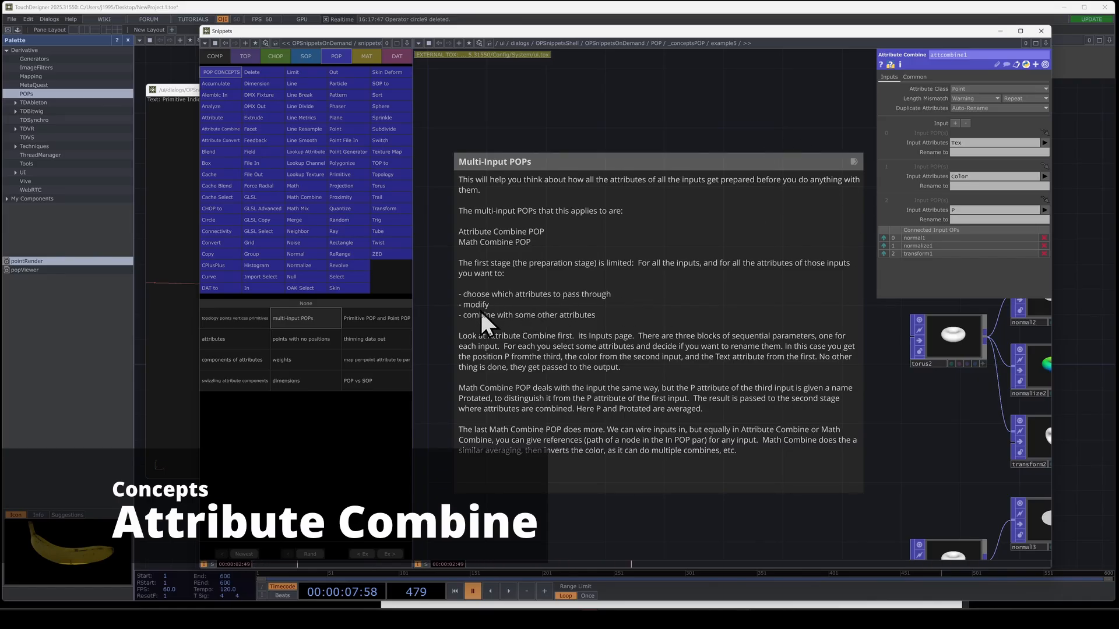
pyautogui.scroll(3, 485, 309)
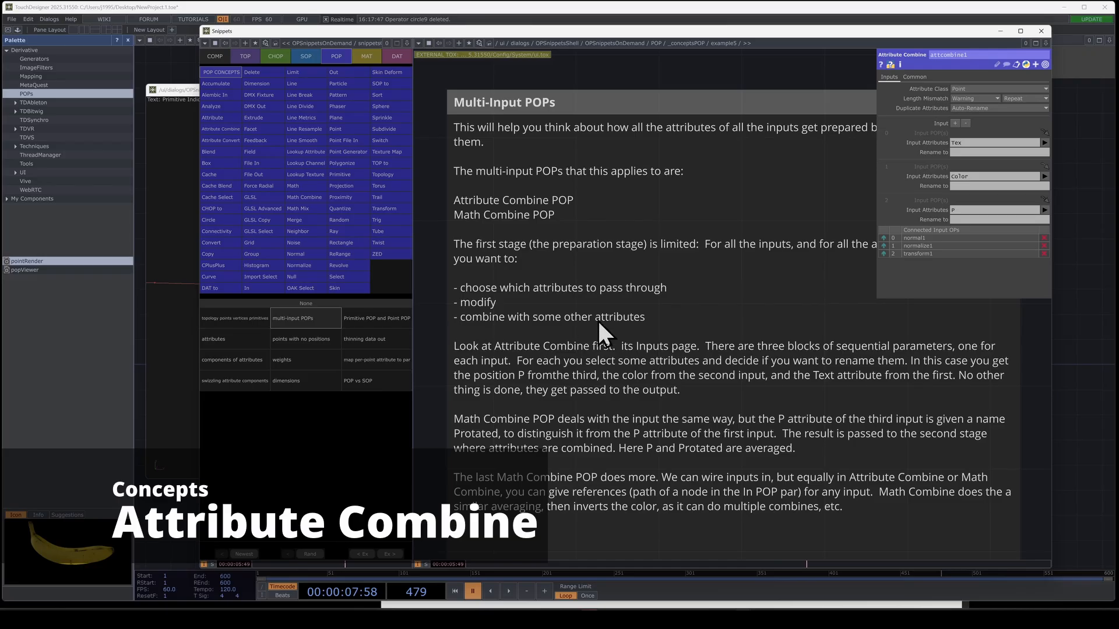
pyautogui.scroll(-3, 674, 315)
pyautogui.moveTo(742, 151); pyautogui.dragTo(639, 112)
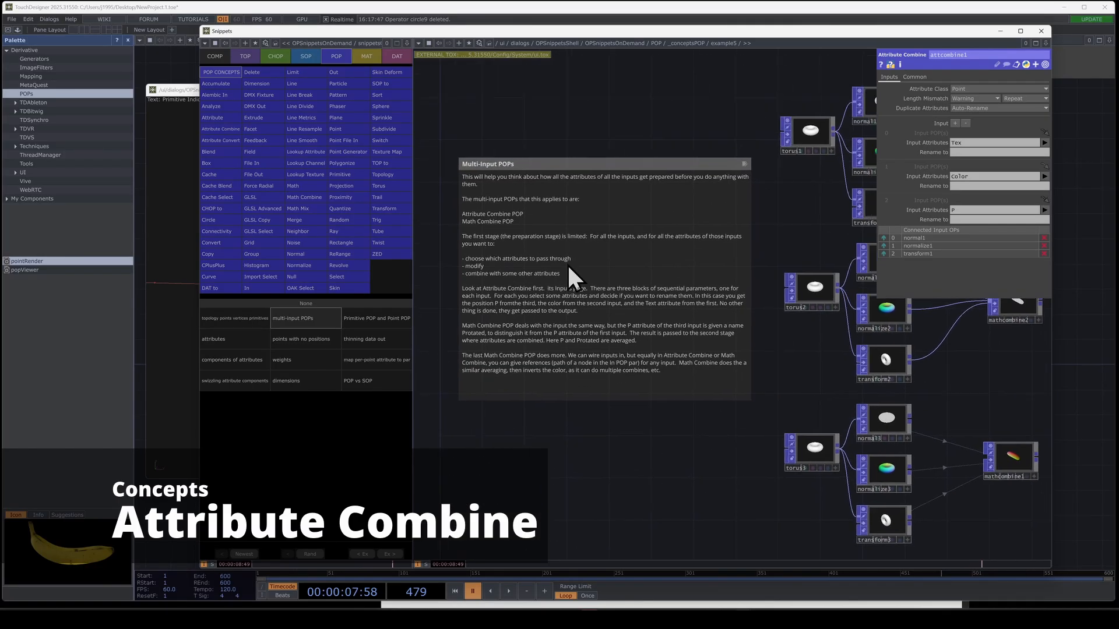
# Step: Inspect the parameters of torus1, normal1, normalize1 and transform1, which feed attcombine1
pyautogui.moveTo(569, 172); pyautogui.dragTo(629, 136)
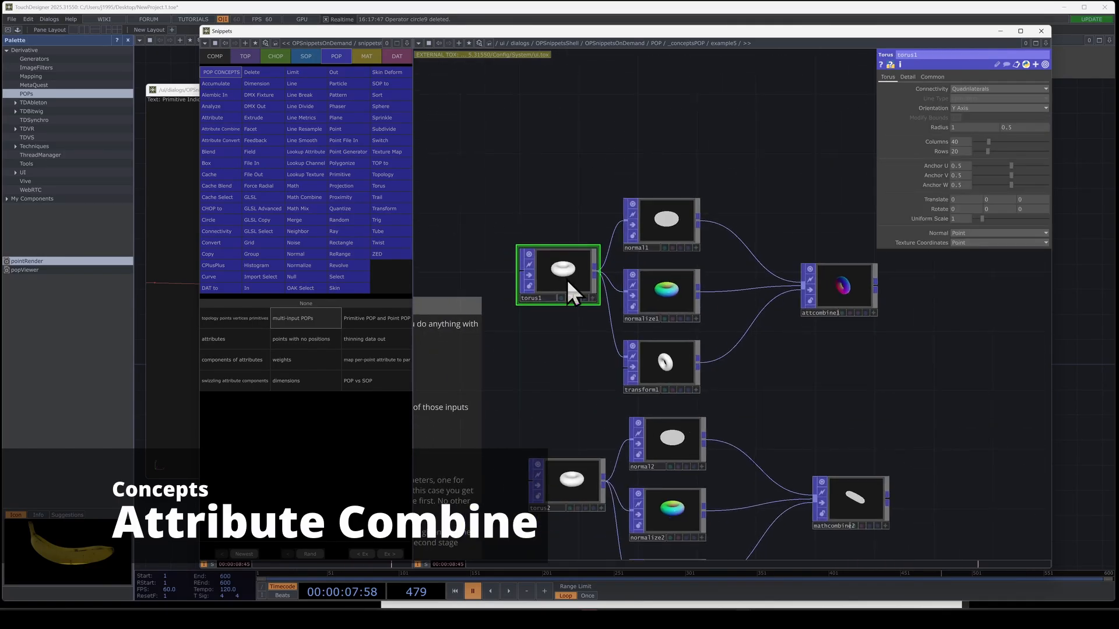
pyautogui.moveTo(568, 280); pyautogui.dragTo(554, 279)
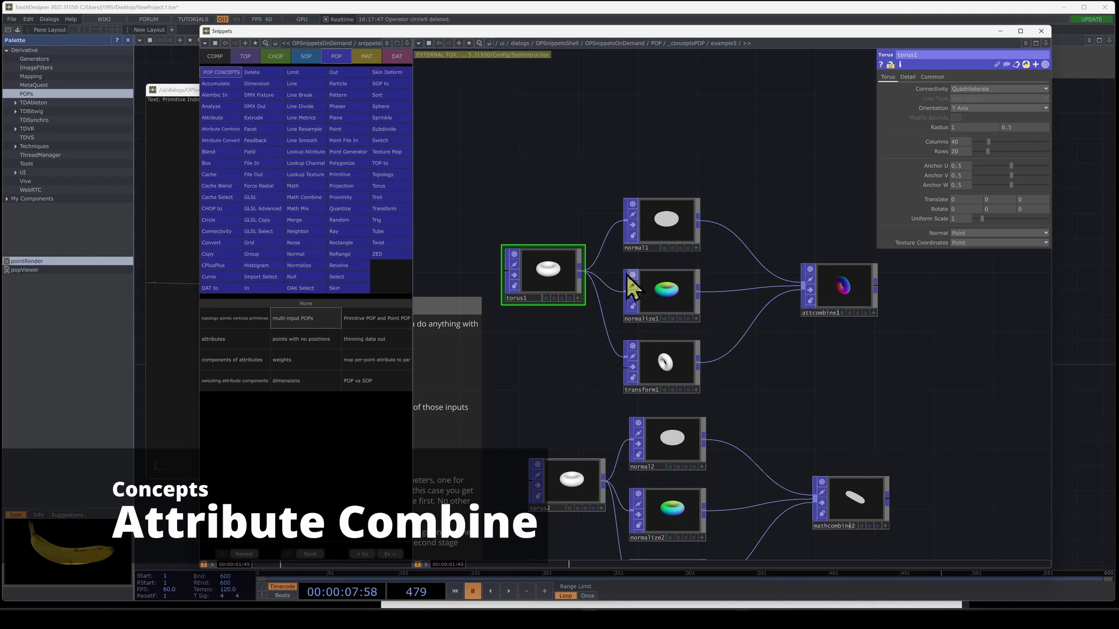
pyautogui.click(673, 220)
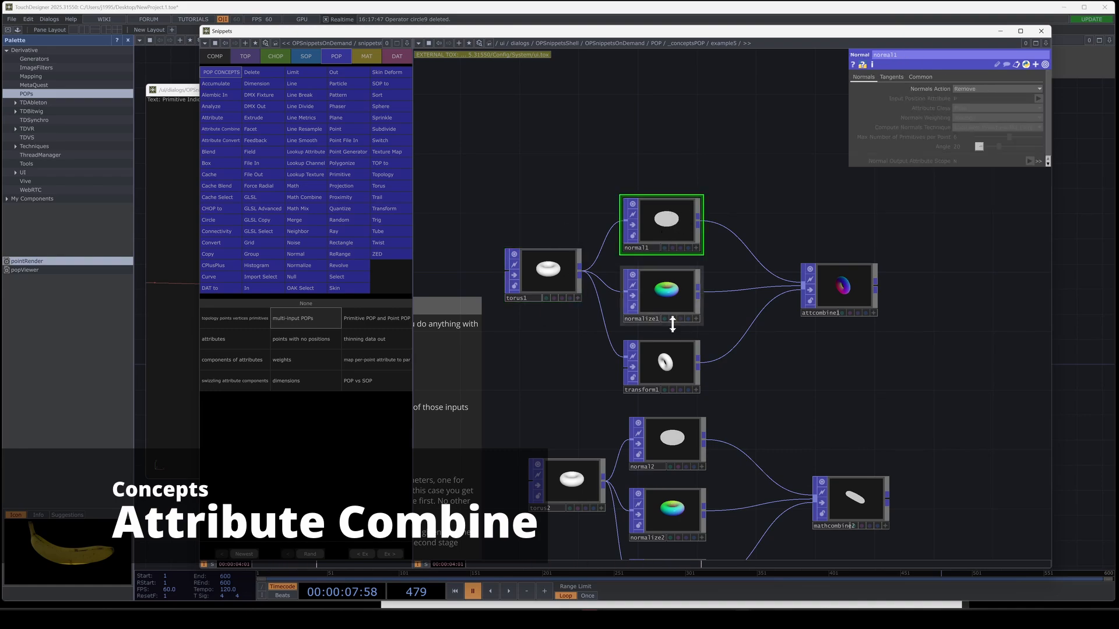
pyautogui.click(667, 290)
pyautogui.click(676, 367)
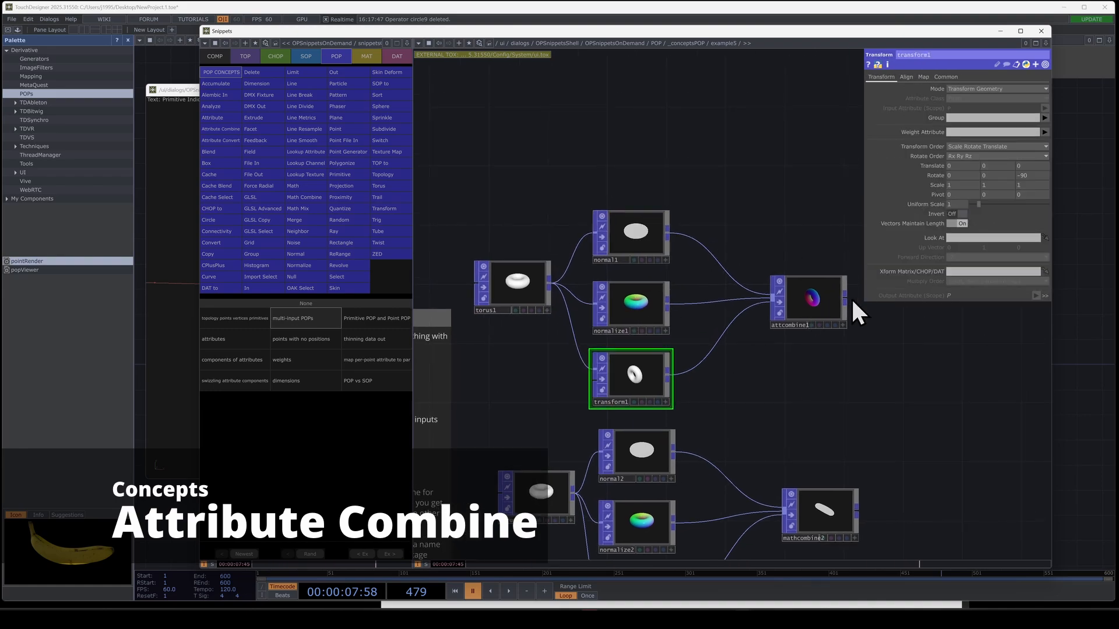
# Step: Inspect attcombine1's Tex, Color and P input attributes and rotate its combined torus in the viewer
pyautogui.click(834, 309)
pyautogui.scroll(5, 750, 343)
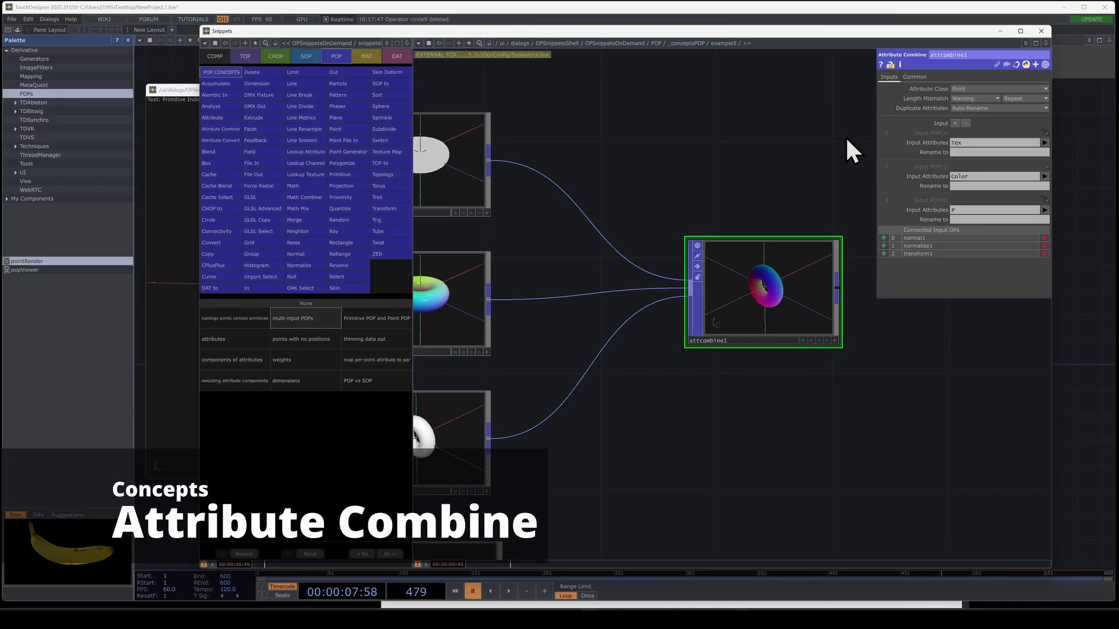
pyautogui.scroll(-3, 736, 176)
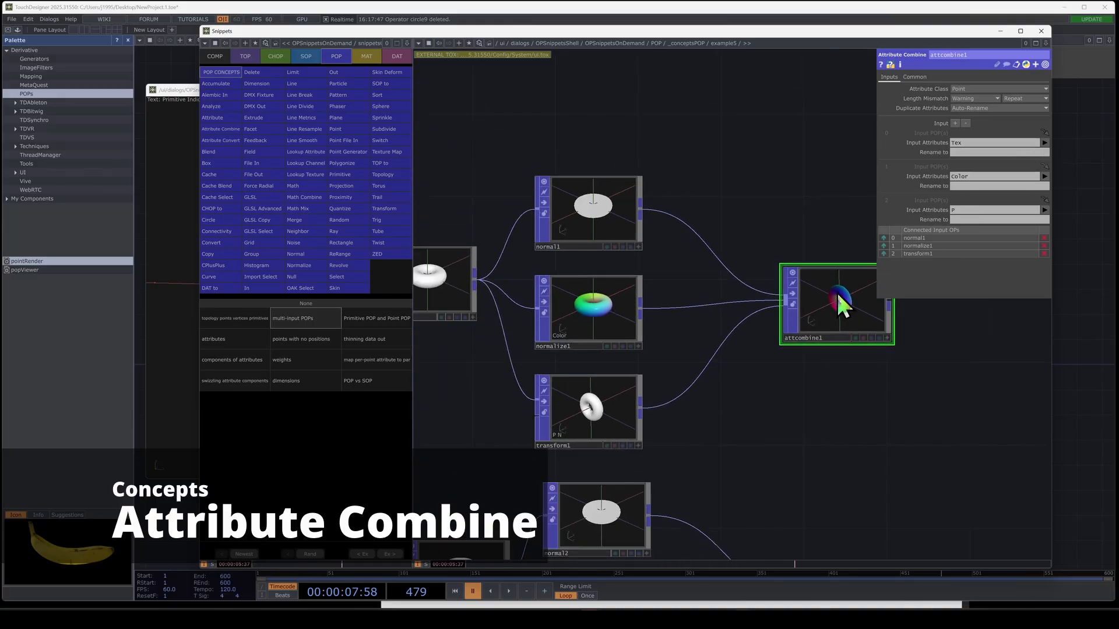
pyautogui.scroll(3, 874, 309)
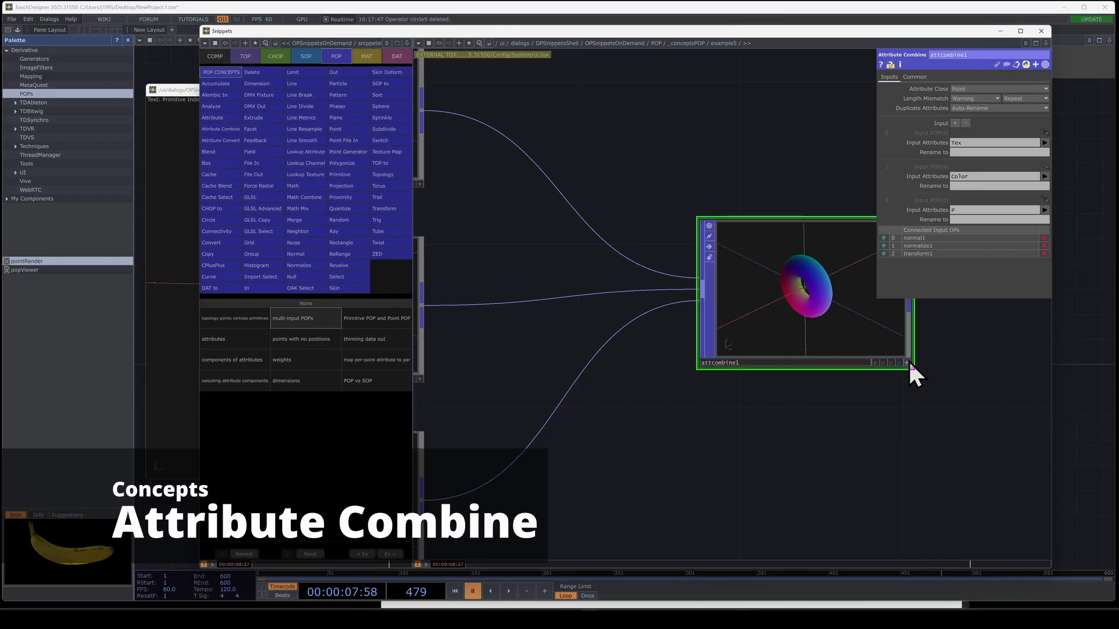
pyautogui.moveTo(908, 359); pyautogui.dragTo(802, 314)
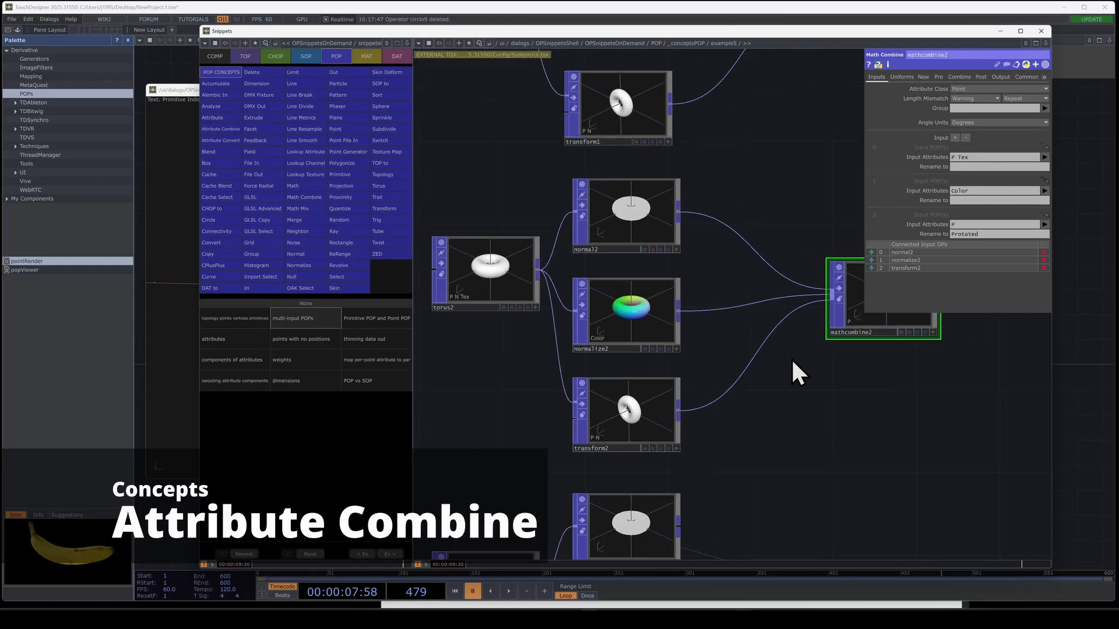
# Step: Inspect mathcombine2's input settings and normalize2's parameters, widening the parameter display to read the full Output Attribute Scope
pyautogui.moveTo(867, 360); pyautogui.dragTo(774, 382)
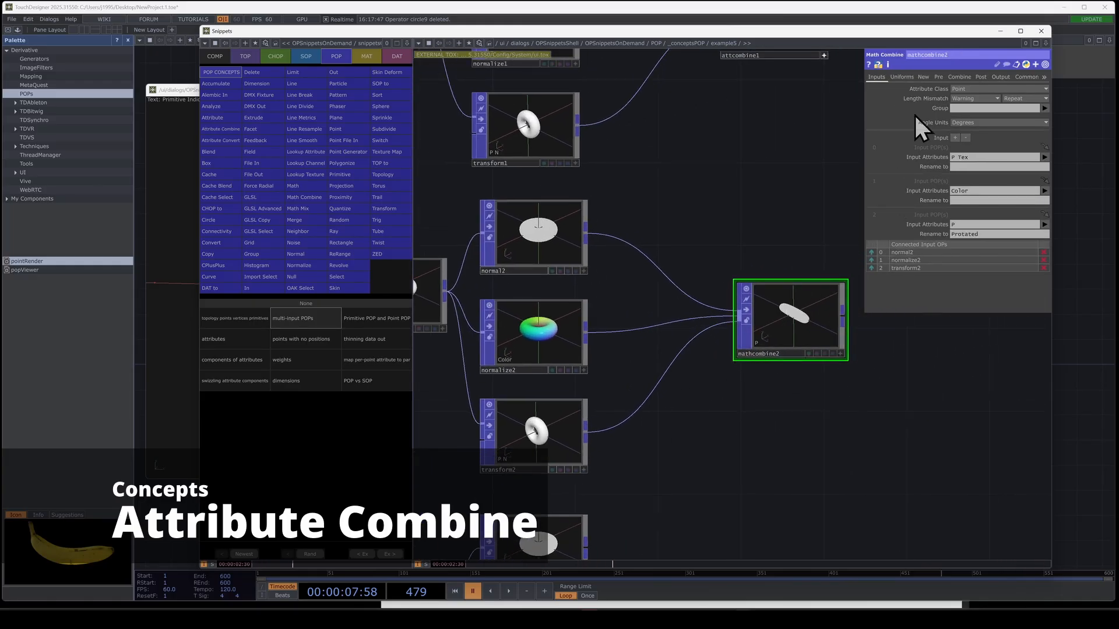
pyautogui.moveTo(863, 119); pyautogui.dragTo(799, 130)
pyautogui.moveTo(735, 170); pyautogui.dragTo(654, 204)
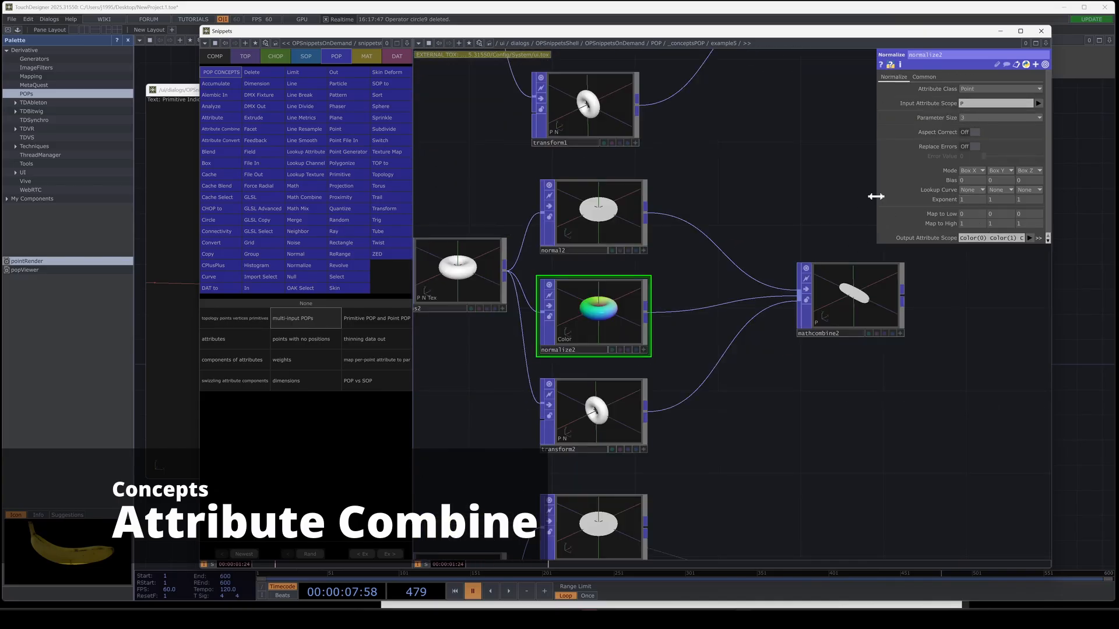
pyautogui.moveTo(873, 199); pyautogui.dragTo(804, 209)
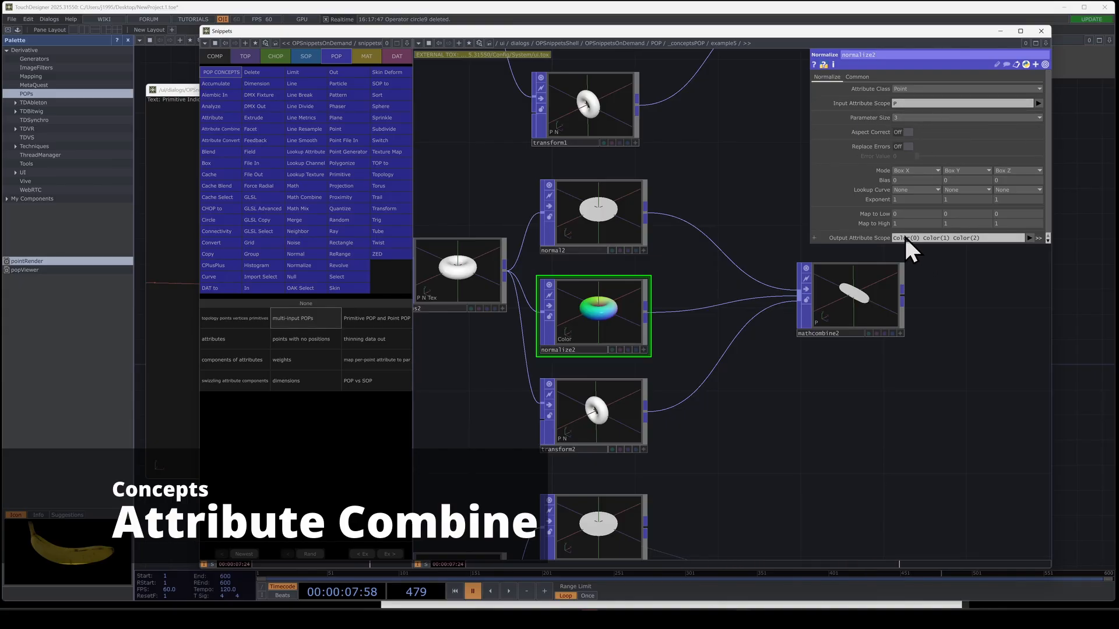
pyautogui.scroll(3, 622, 326)
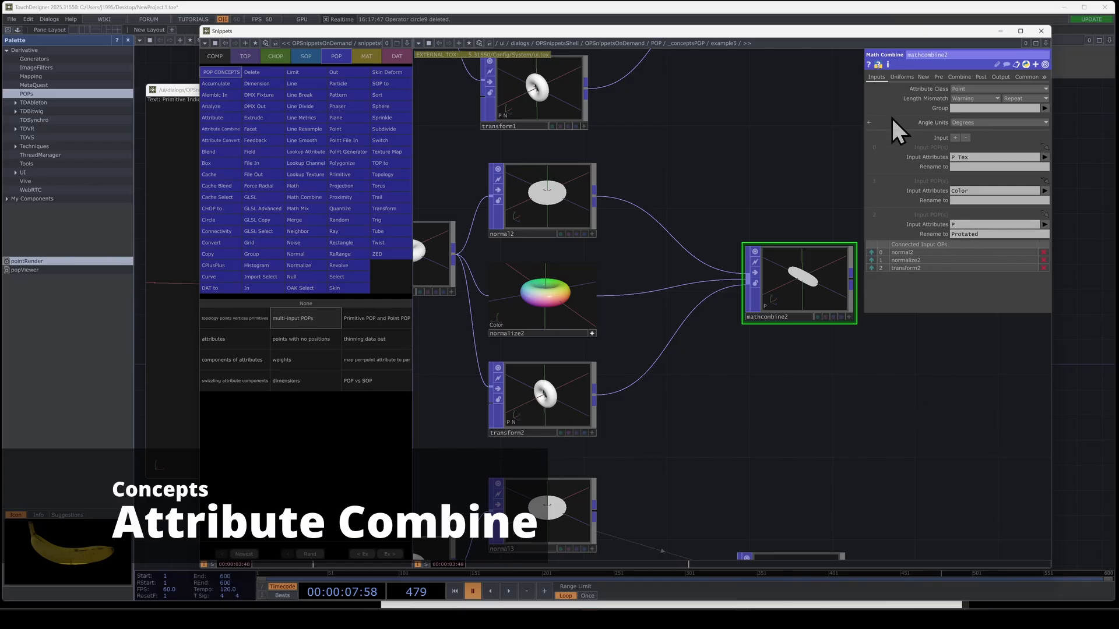
# Step: Examine mathcombine2's mix(A, B, C) operation and scopes, and check where its inputs rename P to Protated
pyautogui.click(958, 76)
pyautogui.click(914, 99)
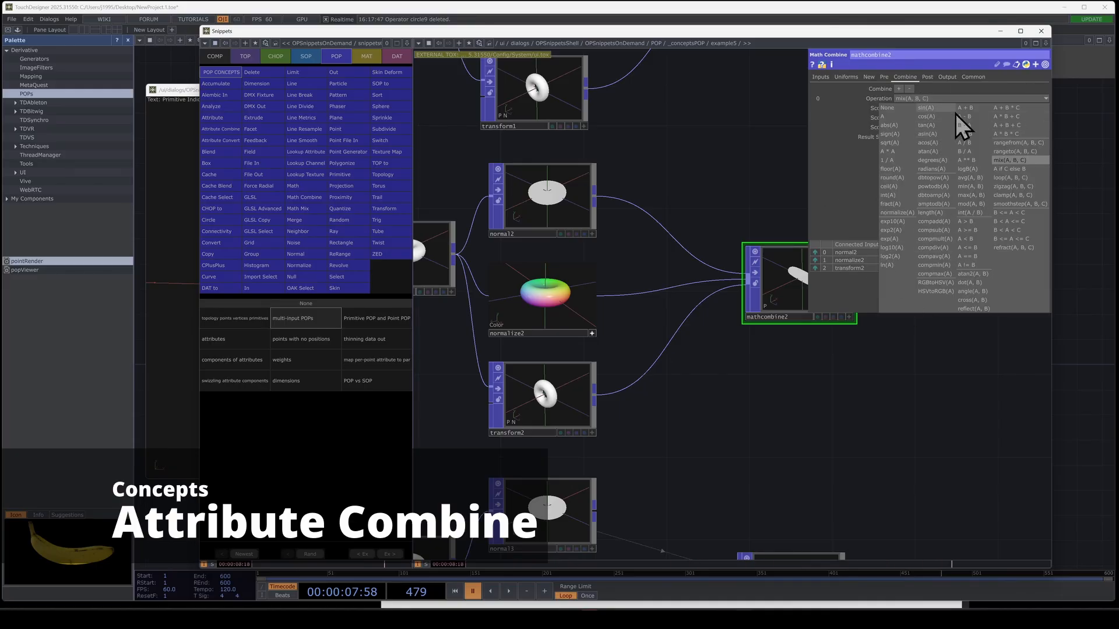
pyautogui.click(869, 219)
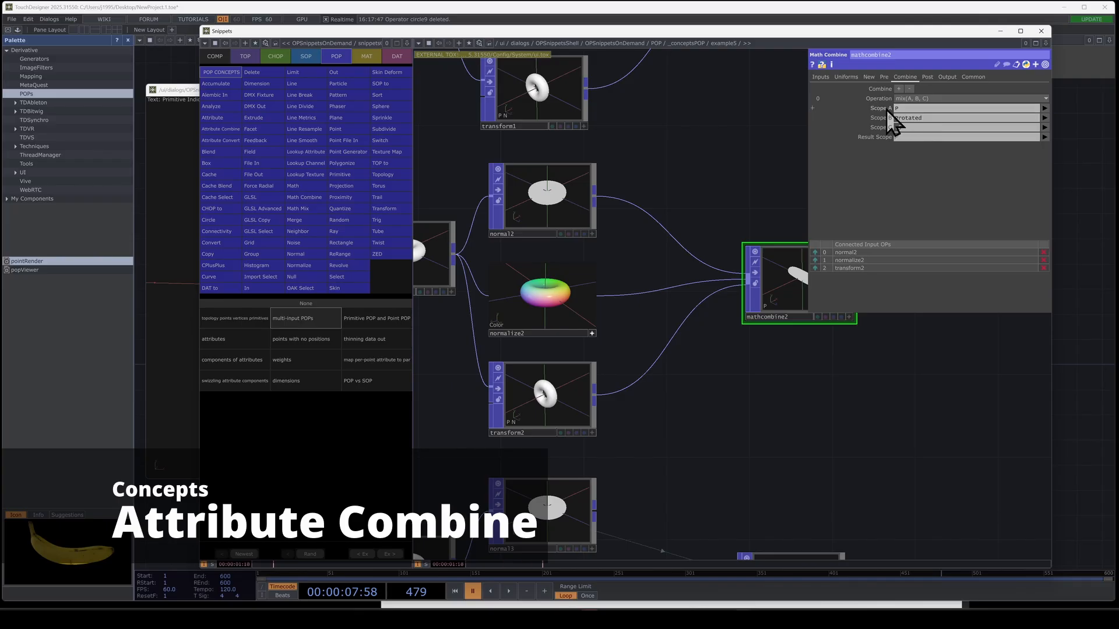
pyautogui.click(821, 77)
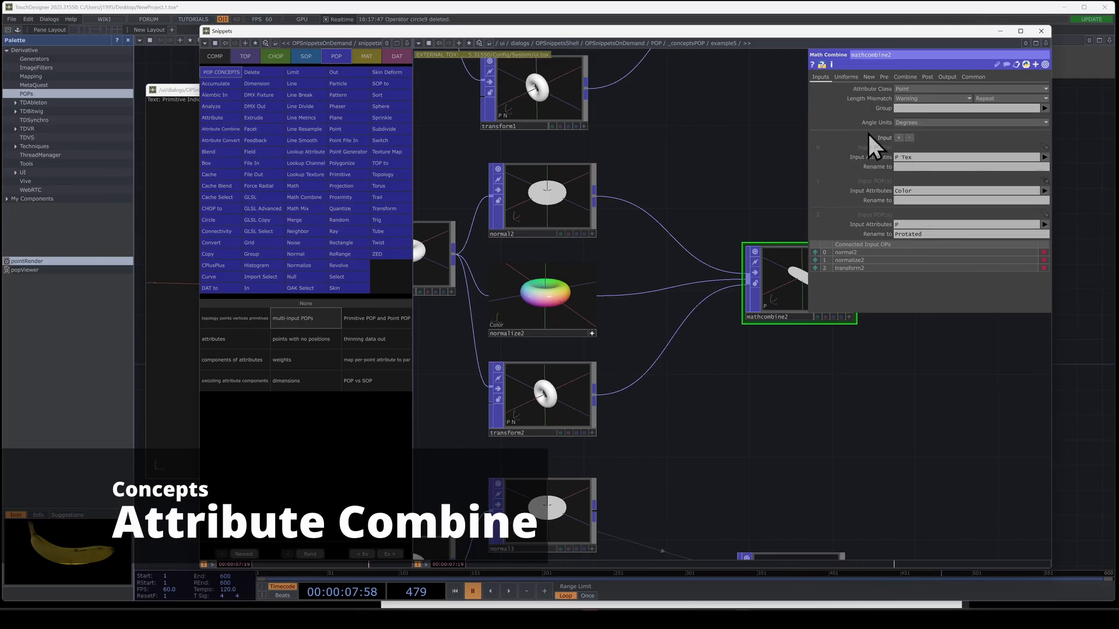
pyautogui.click(910, 78)
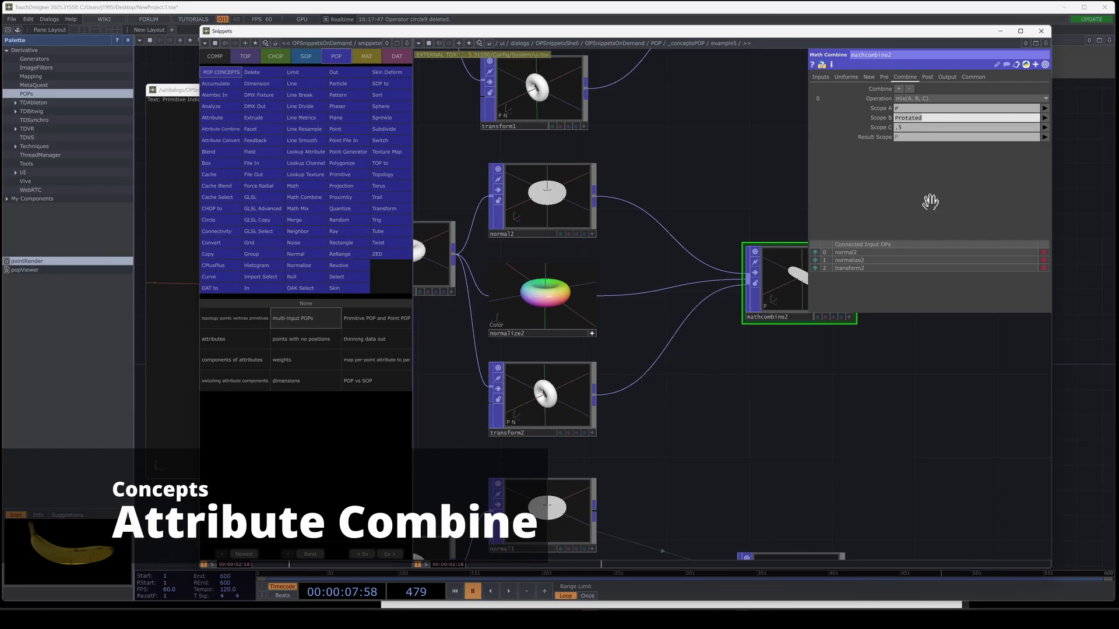
# Step: Switch to the FigJam whiteboard and draw a horizontal arrow from P to Protated, labelling both ends
pyautogui.hotkey('alt', 'Tab')
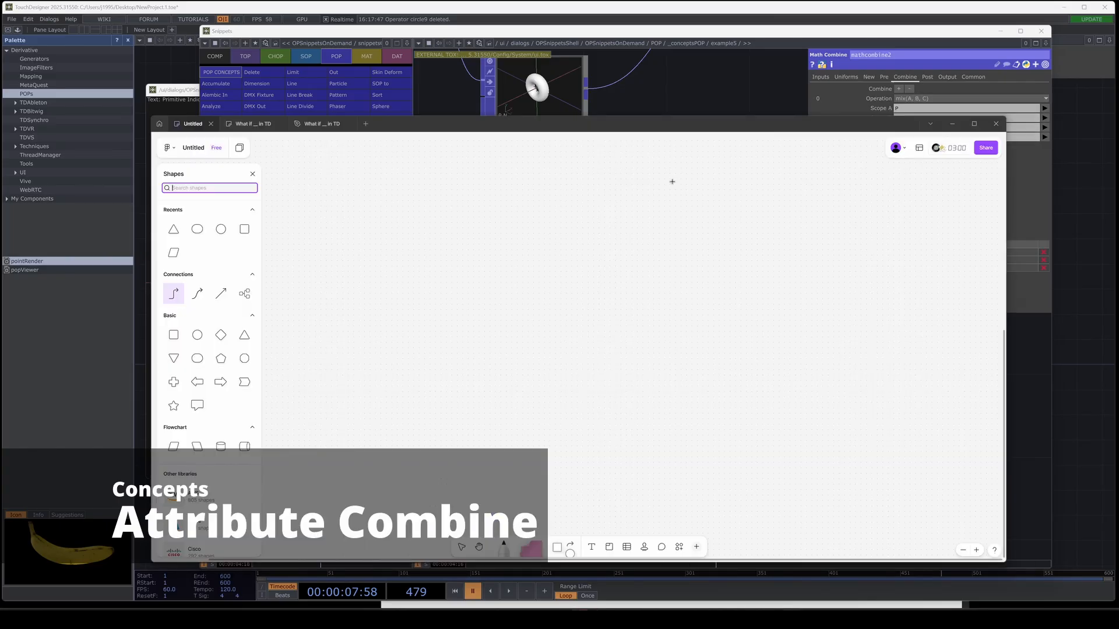
pyautogui.moveTo(694, 132); pyautogui.dragTo(686, 157)
pyautogui.moveTo(473, 332); pyautogui.dragTo(819, 331)
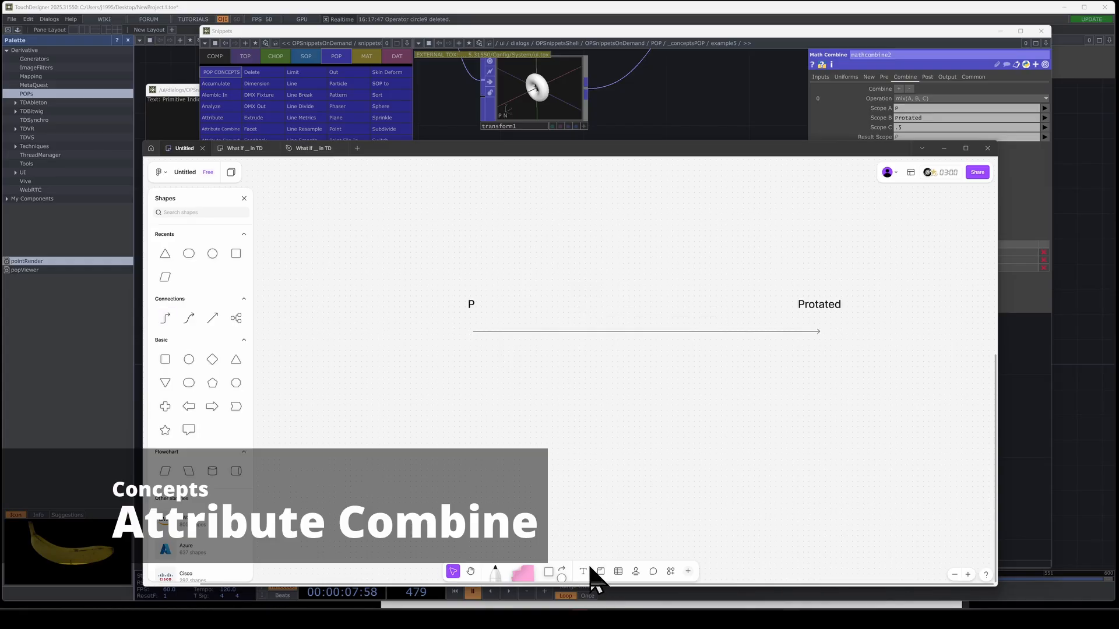
# Step: Add a text label C and place it beneath the middle of the arrow
pyautogui.click(583, 571)
pyautogui.click(472, 374)
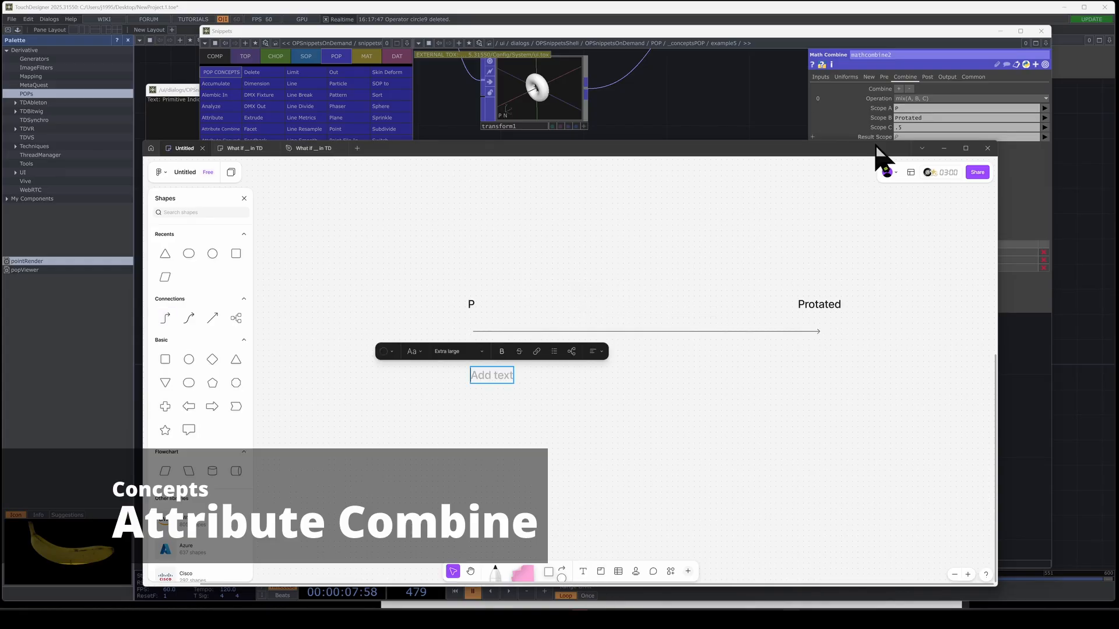
pyautogui.write('C')
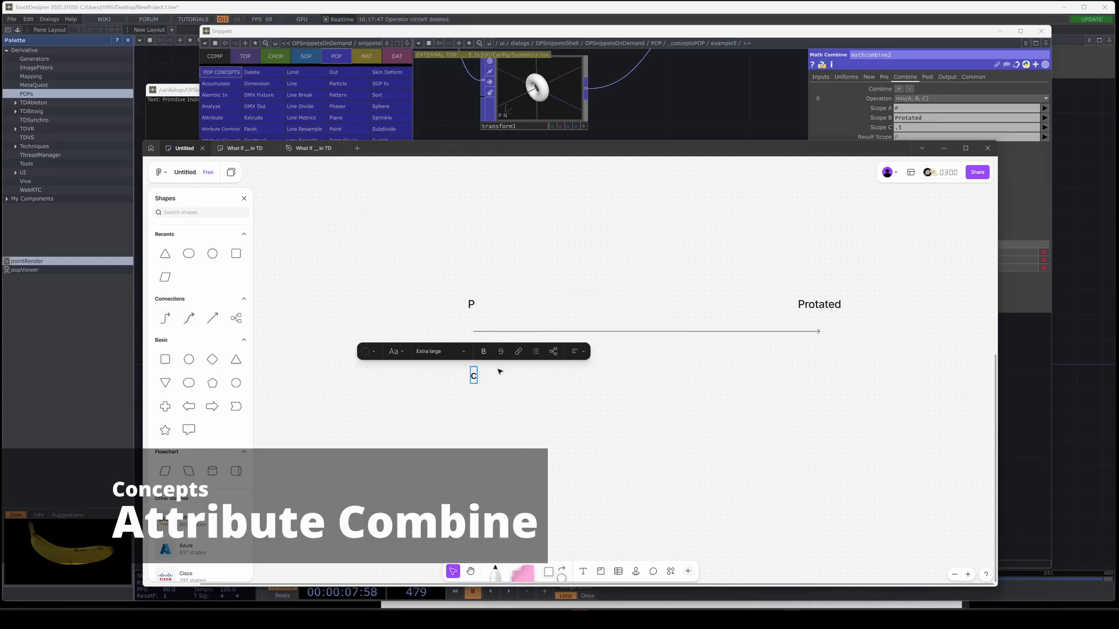
pyautogui.moveTo(473, 376); pyautogui.dragTo(645, 359)
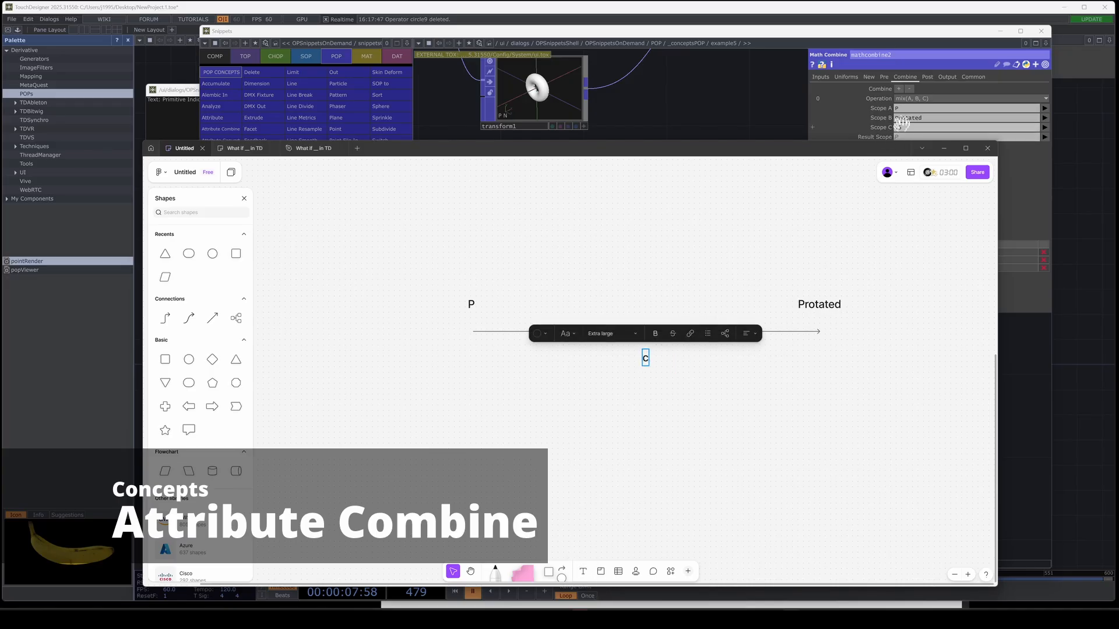
pyautogui.click(670, 257)
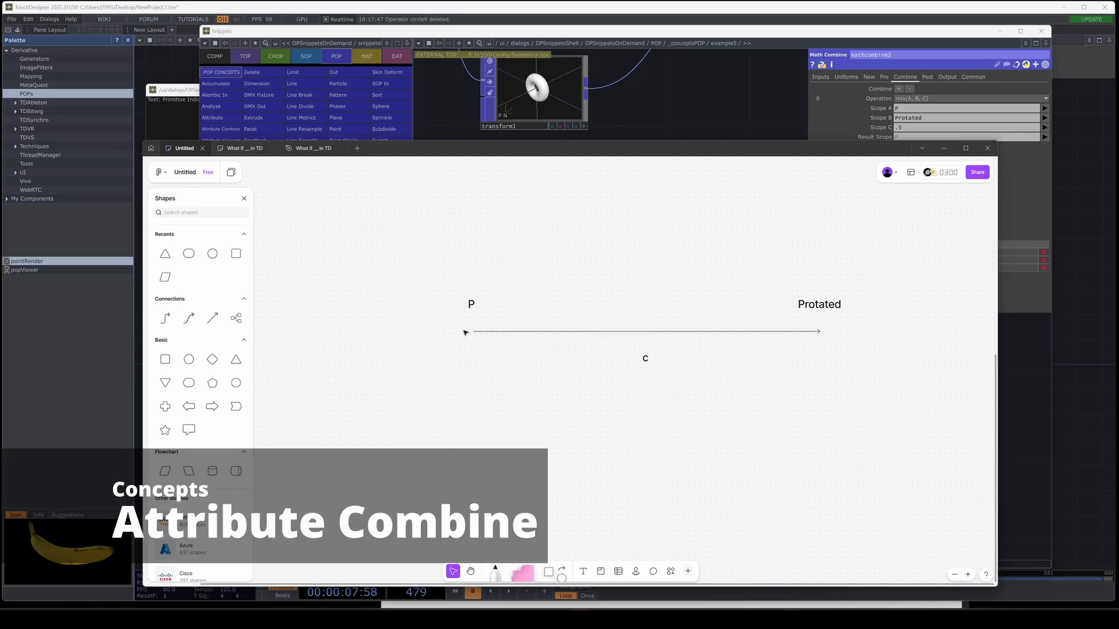
# Step: Hand-draw ticks on the arrow marking 0 at P, 1 at Protated and 0.5 at the middle, and circle C
pyautogui.click(490, 572)
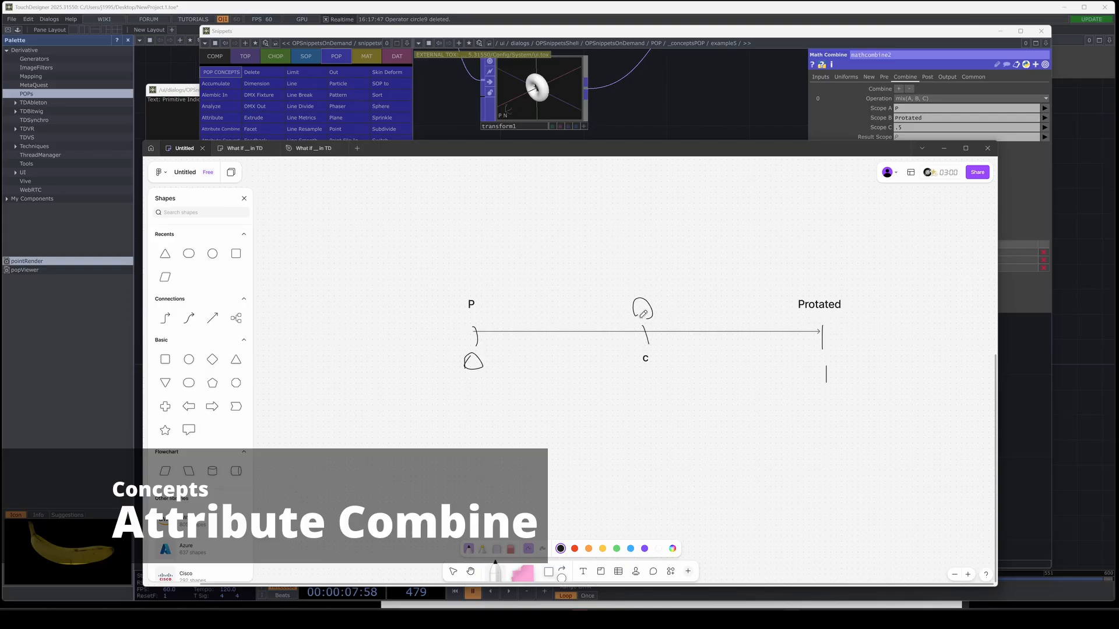
pyautogui.moveTo(639, 324); pyautogui.dragTo(636, 352)
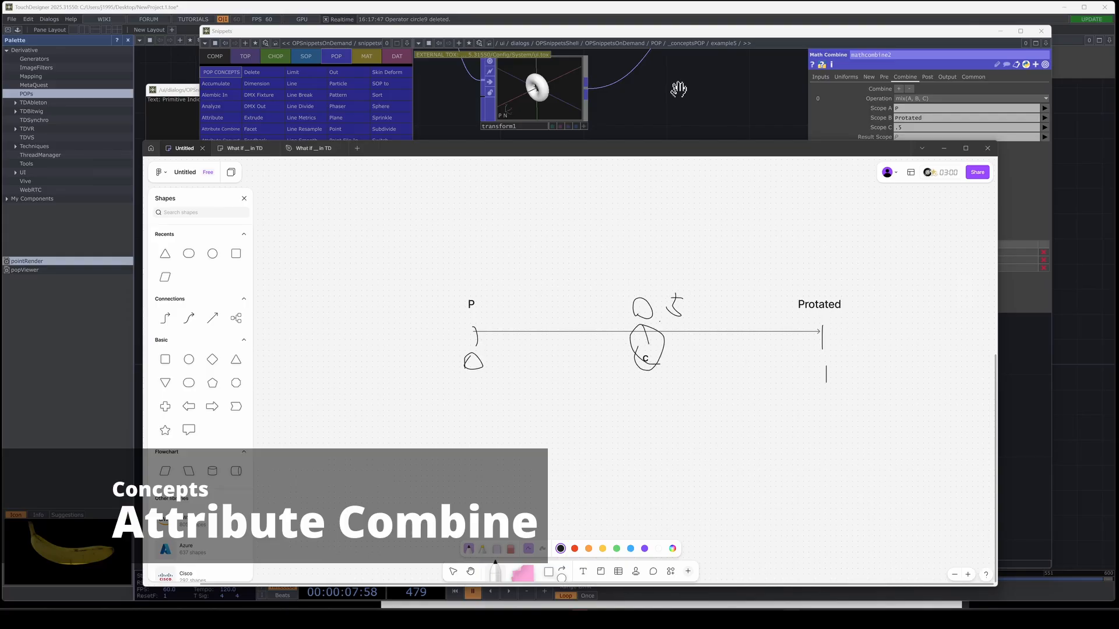
# Step: Switch back to TouchDesigner, compare mathcombine2 with its input toruses, and rotate its result in the active viewer
pyautogui.click(681, 90)
pyautogui.moveTo(712, 363); pyautogui.dragTo(760, 405)
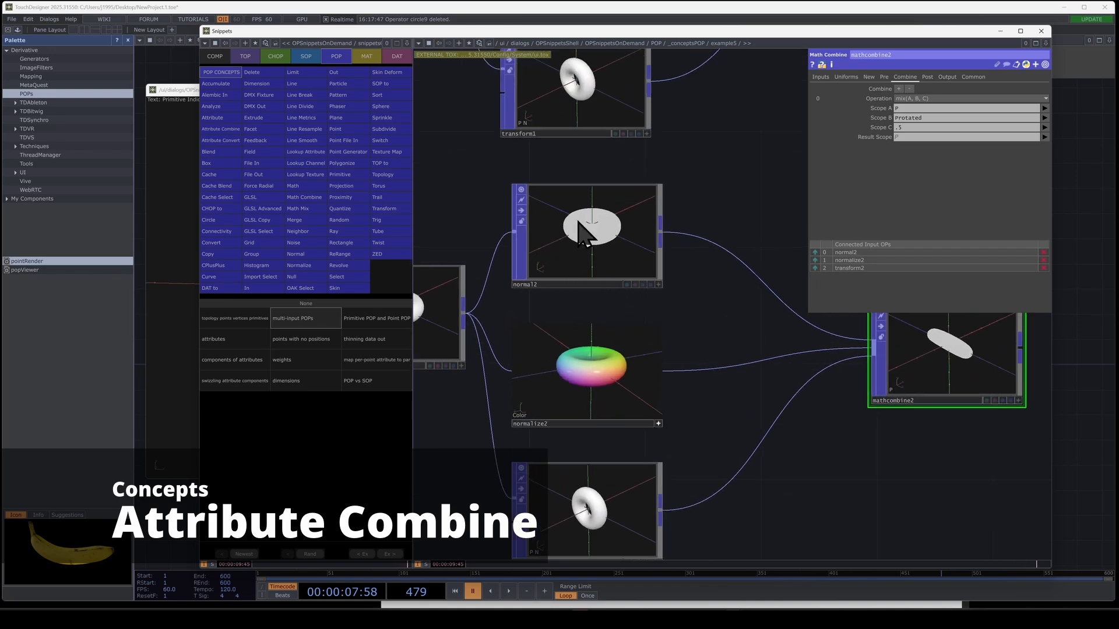
pyautogui.scroll(2, 749, 467)
pyautogui.scroll(-2, 661, 462)
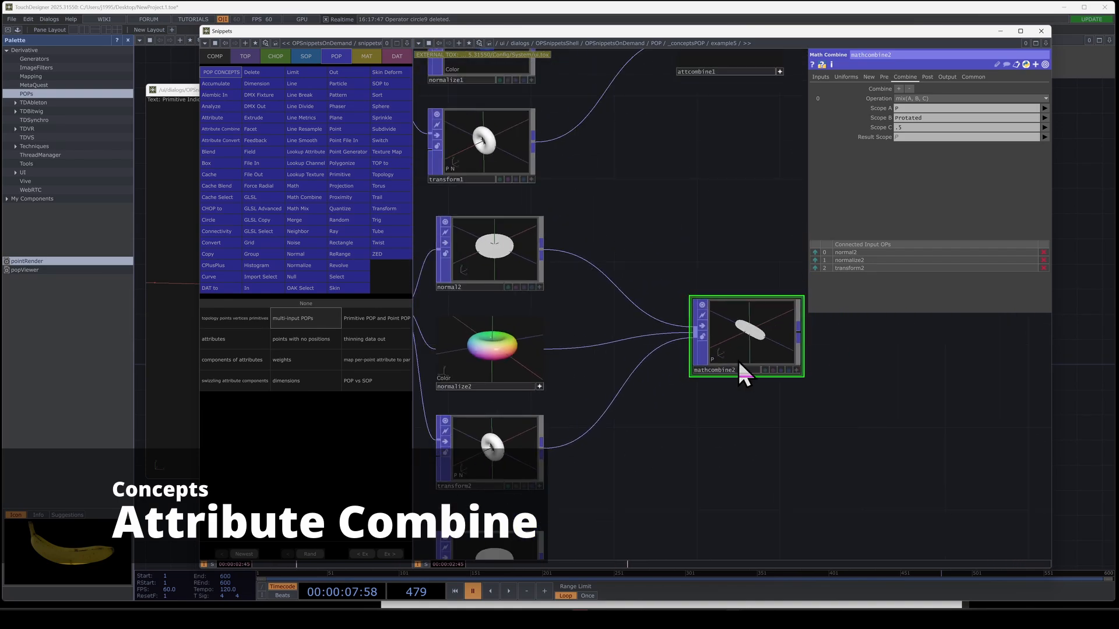
pyautogui.click(796, 370)
pyautogui.moveTo(794, 350); pyautogui.dragTo(767, 351)
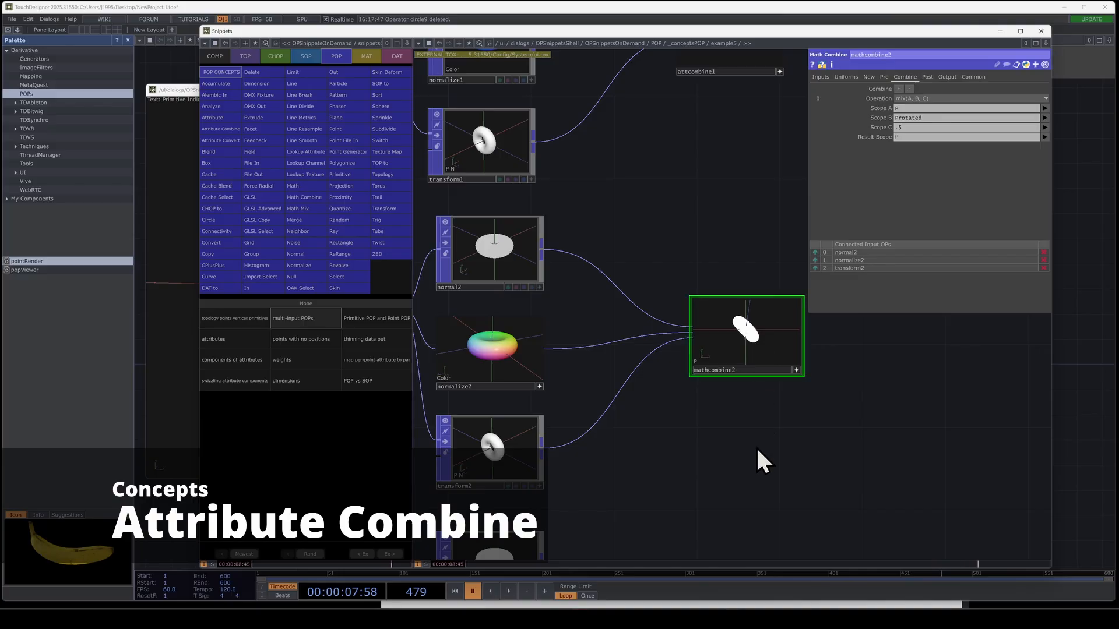
pyautogui.moveTo(756, 446); pyautogui.dragTo(774, 457)
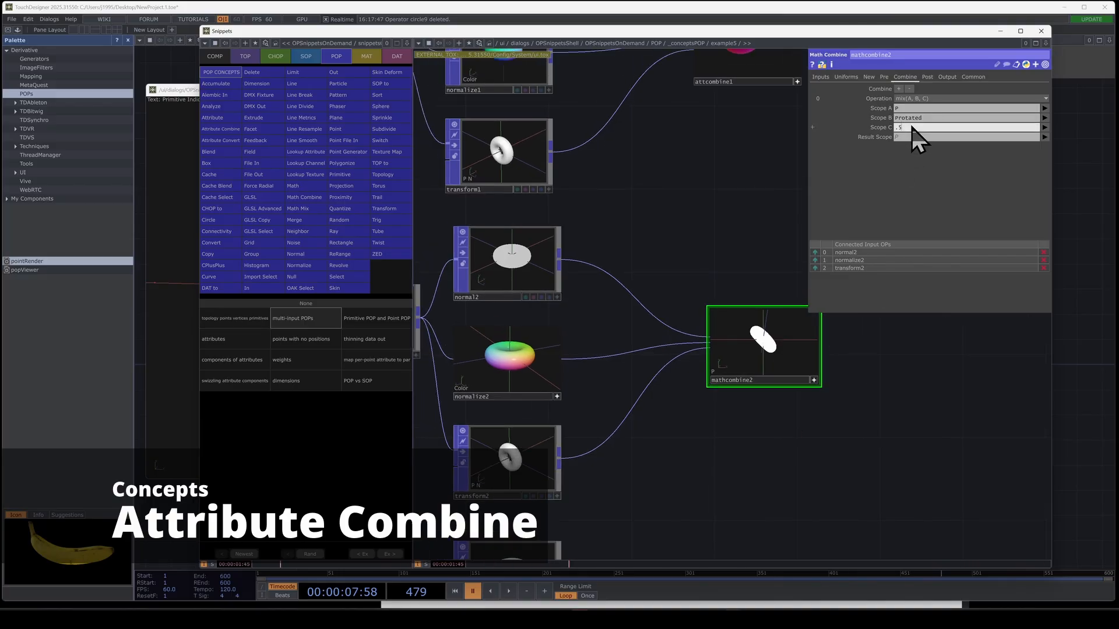
# Step: Set mathcombine2's Scope C to .1 and view the resulting torus orientation
pyautogui.write('1')
pyautogui.moveTo(755, 252); pyautogui.dragTo(758, 250)
pyautogui.moveTo(760, 332); pyautogui.dragTo(766, 345)
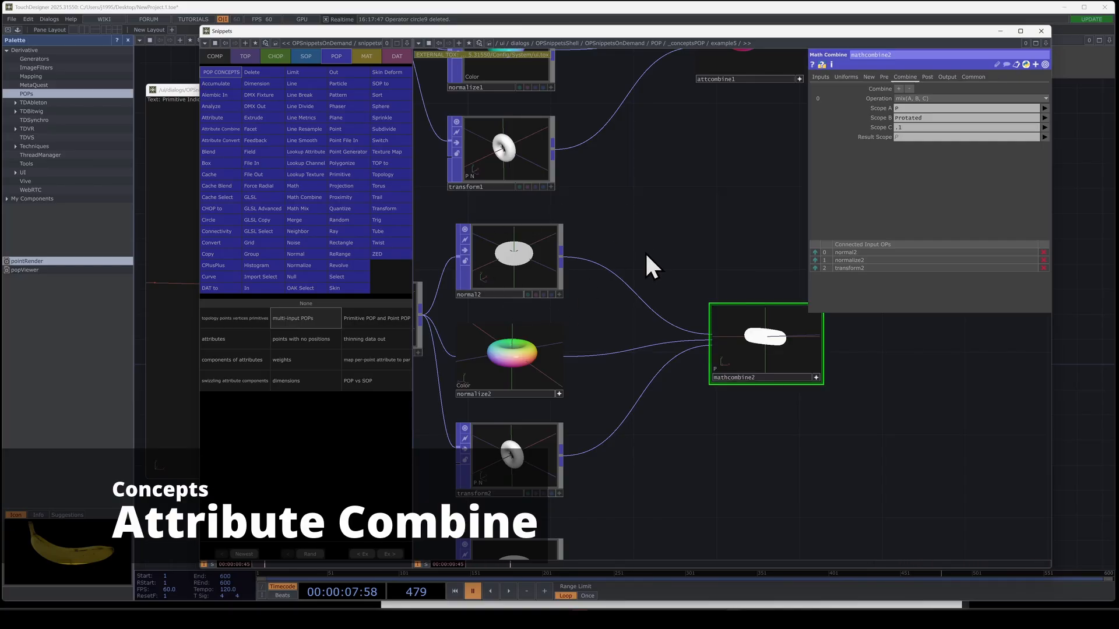
# Step: Set Scope C of mathcombine2's mix operation to 2
pyautogui.moveTo(646, 254); pyautogui.dragTo(648, 226)
pyautogui.click(935, 126)
pyautogui.press('BackSpace')
pyautogui.press('BackSpace')
pyautogui.write('1')
pyautogui.click(687, 133)
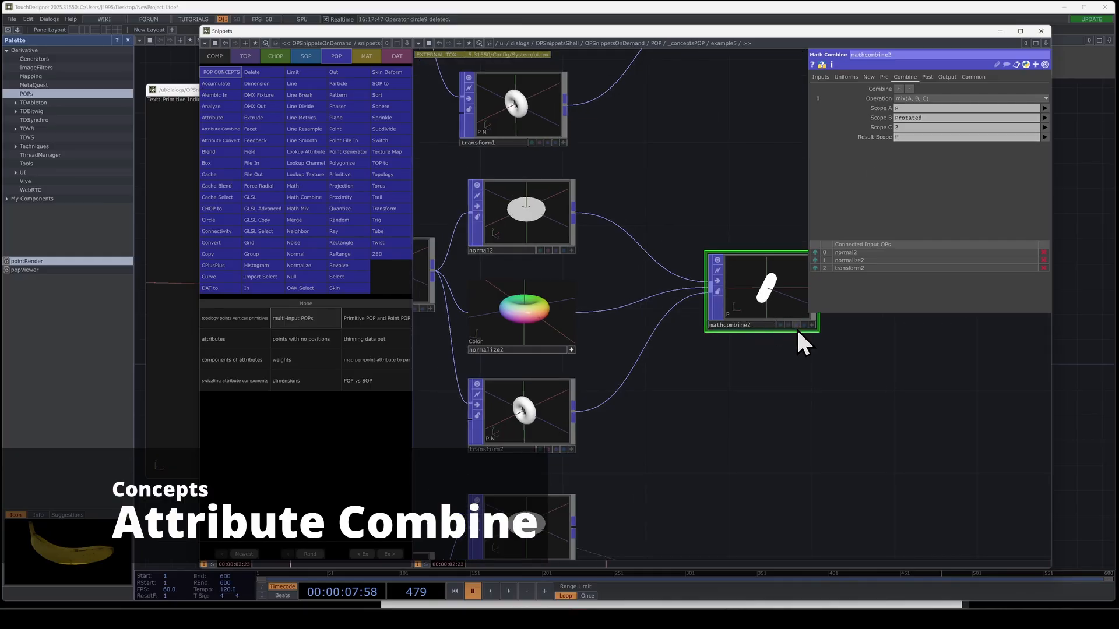
# Step: Review the available Combine operations for mathcombine2 without changing the selection, and return to its input settings
pyautogui.click(932, 100)
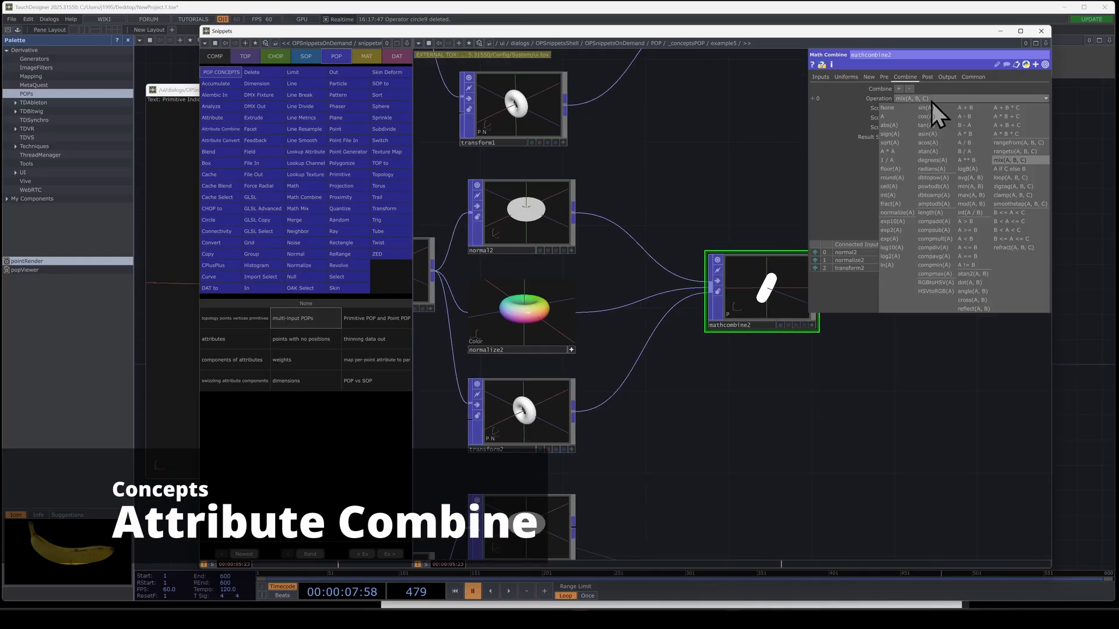
pyautogui.click(842, 165)
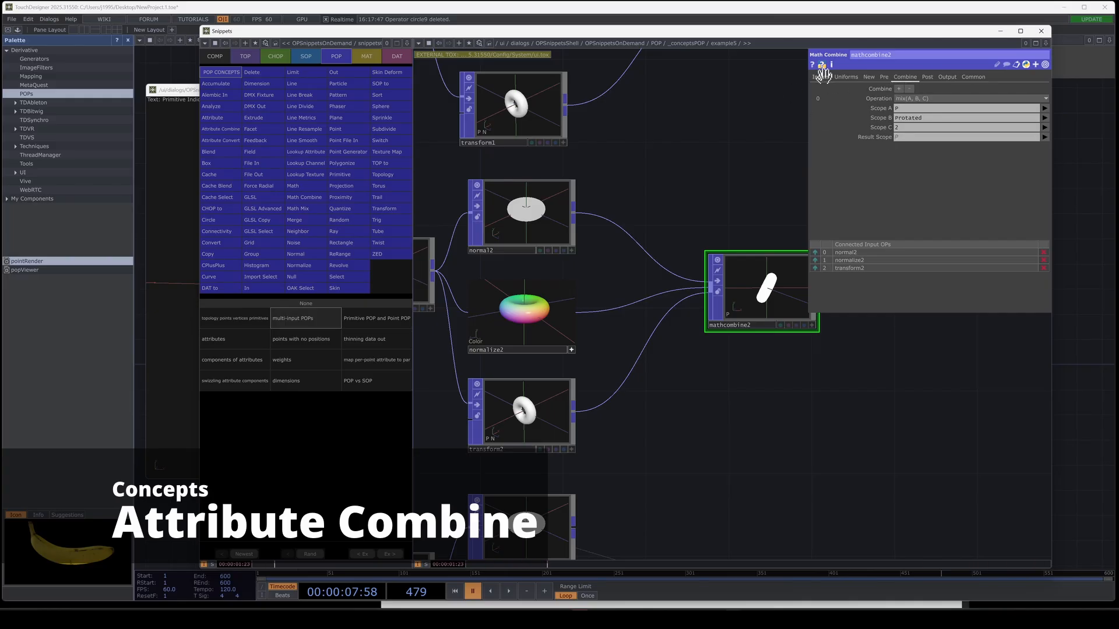
pyautogui.click(821, 77)
# Step: Inspect how mathcombine1 references normal3, normalize3 and transform3 by name as its Input POPs
pyautogui.moveTo(750, 274)
pyautogui.mouseDown()
pyautogui.moveTo(769, 279)
pyautogui.moveTo(752, 296)
pyautogui.mouseUp()
pyautogui.moveTo(801, 360); pyautogui.dragTo(818, 277)
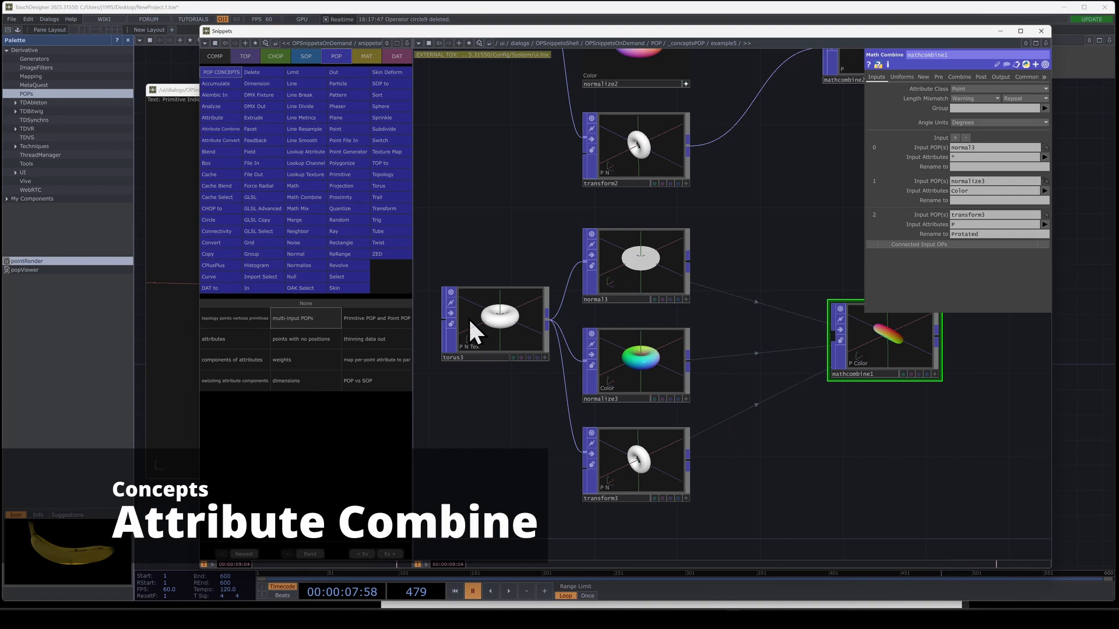
pyautogui.scroll(-4, 540, 339)
pyautogui.scroll(2, 706, 325)
pyautogui.scroll(2, 612, 314)
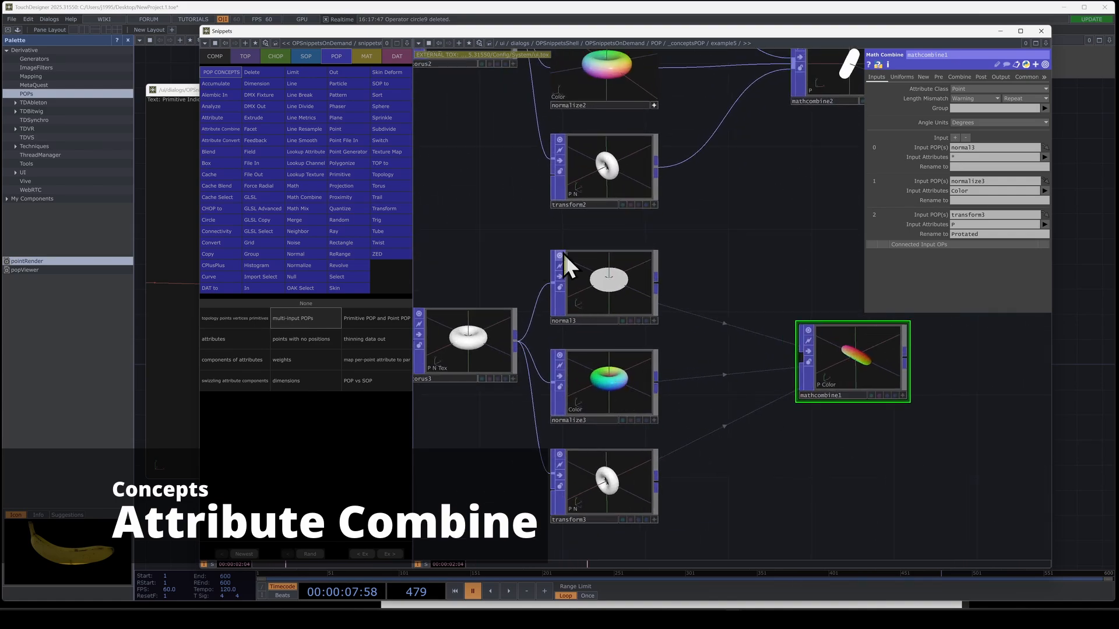
# Step: Inspect the parameters of normal3, normalize3 and transform3
pyautogui.click(625, 288)
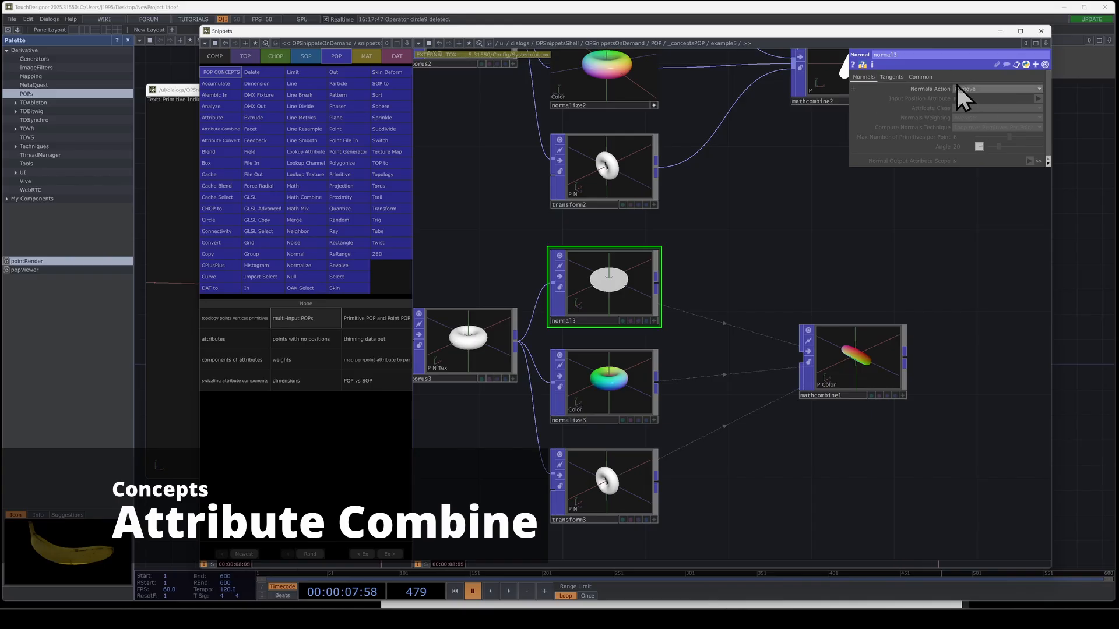
pyautogui.click(610, 393)
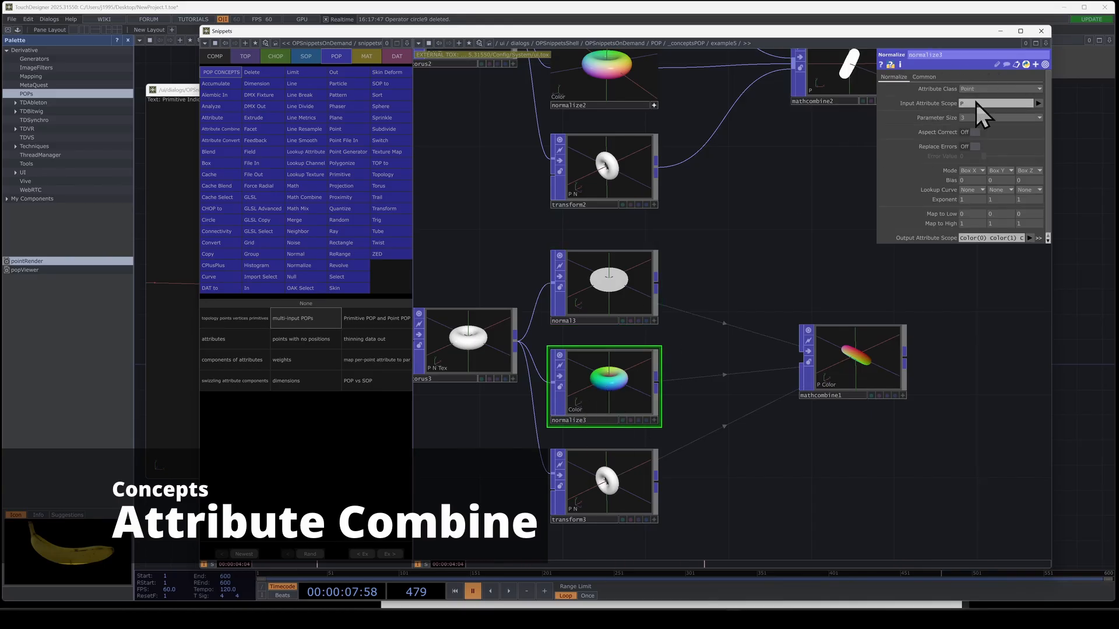
pyautogui.click(600, 469)
# Step: Reposition mathcombine1 and mathcombine2 in the network and compare their referenced and wired input settings
pyautogui.moveTo(851, 367); pyautogui.dragTo(797, 381)
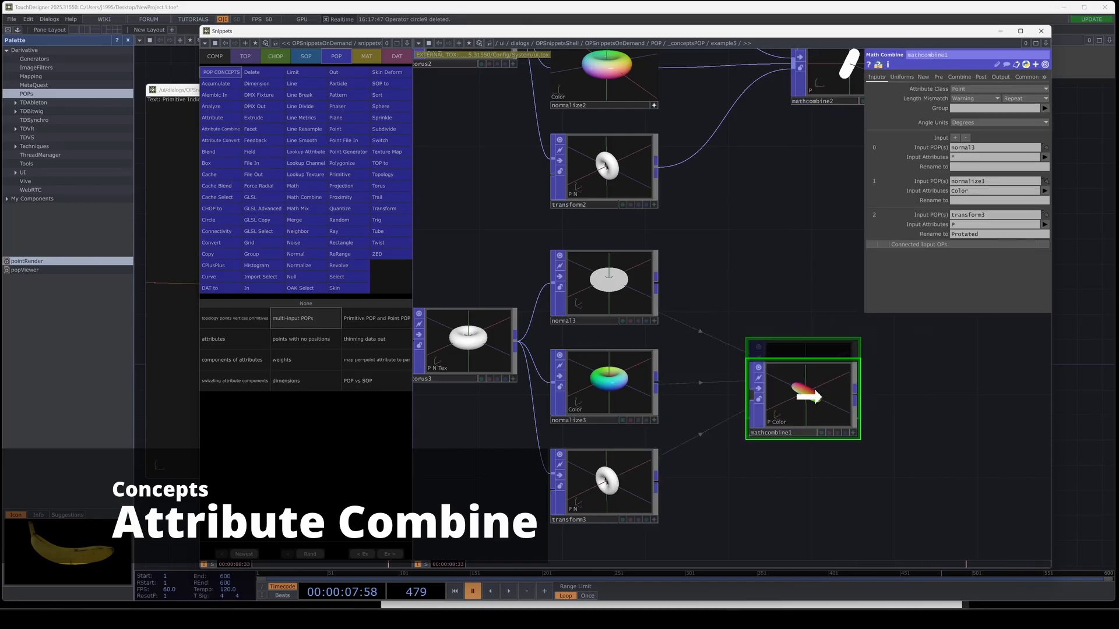
pyautogui.moveTo(751, 226); pyautogui.dragTo(692, 296)
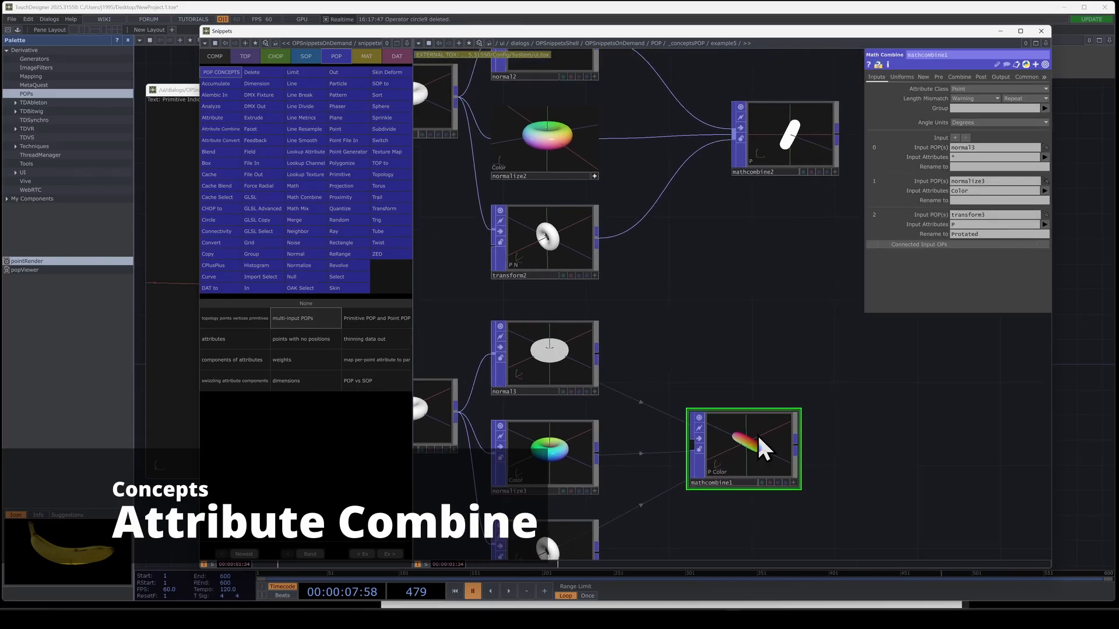
pyautogui.moveTo(757, 438); pyautogui.dragTo(793, 423)
pyautogui.moveTo(765, 107); pyautogui.dragTo(752, 150)
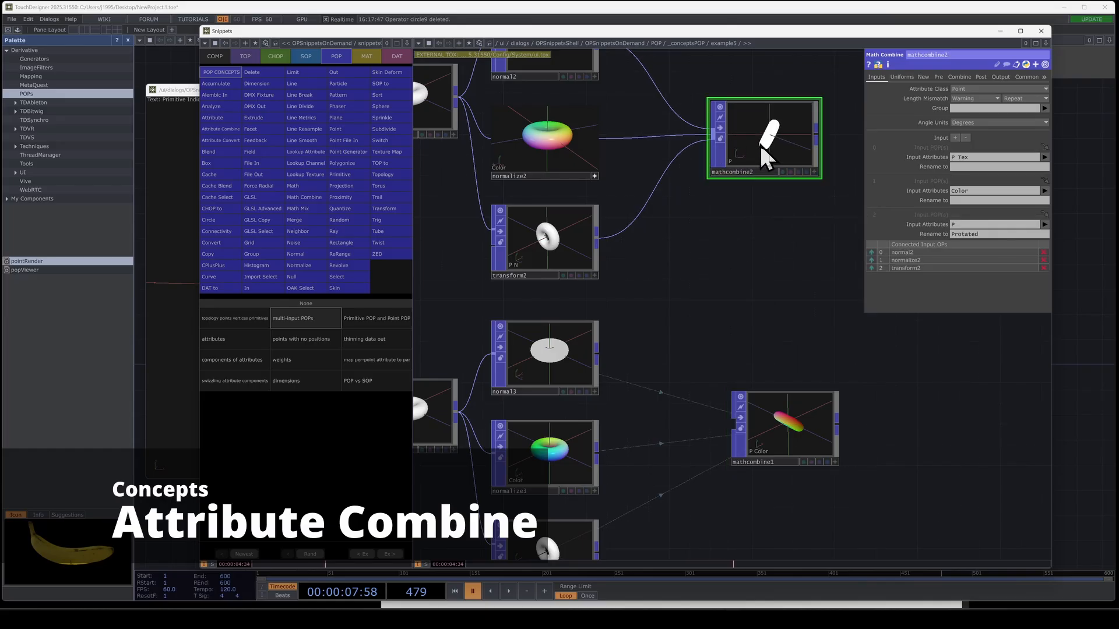
# Step: Open mathcombine1's Combine settings and spread normal3, transform3 and mathcombine1 farther right of normalize3 in the network
pyautogui.moveTo(786, 368); pyautogui.dragTo(774, 394)
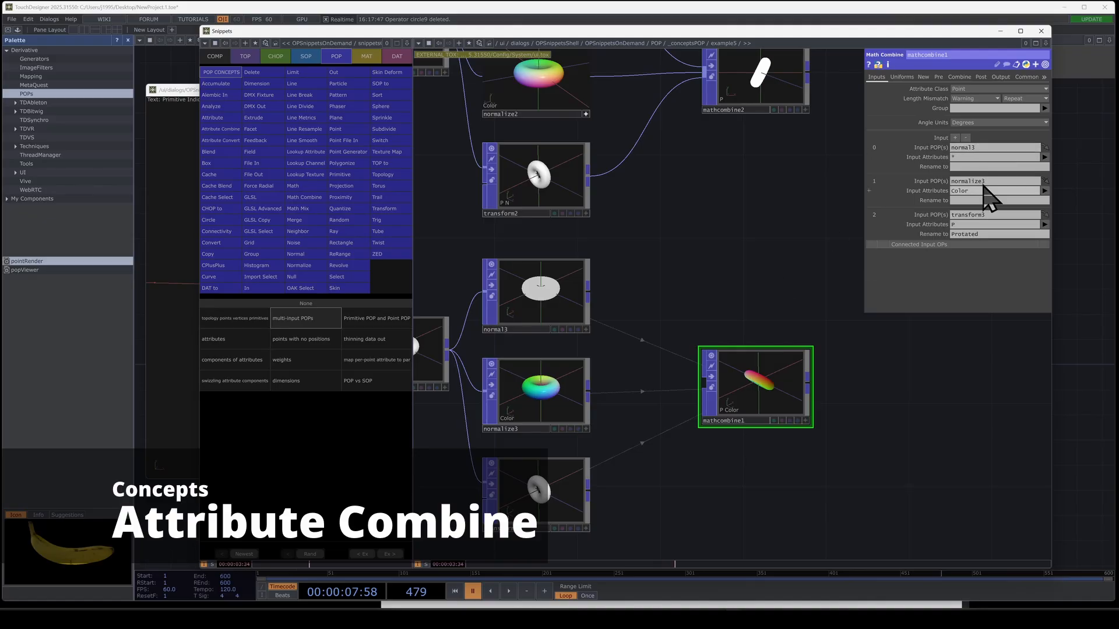
pyautogui.moveTo(712, 216); pyautogui.dragTo(742, 214)
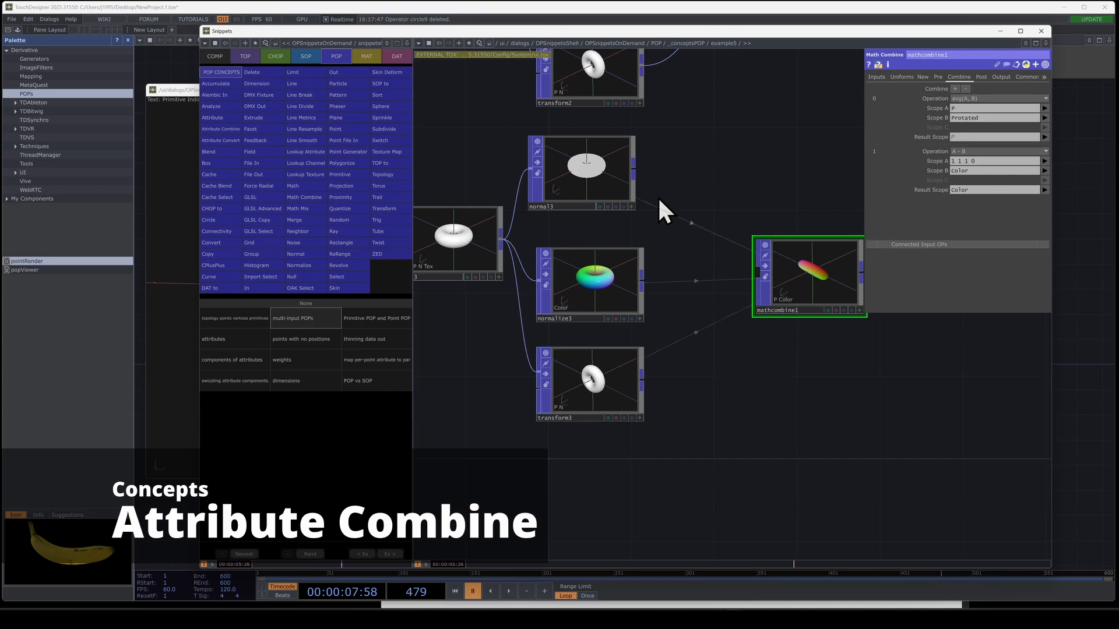
pyautogui.moveTo(583, 199); pyautogui.dragTo(687, 198)
pyautogui.moveTo(599, 365); pyautogui.dragTo(696, 361)
pyautogui.moveTo(804, 404); pyautogui.dragTo(732, 415)
pyautogui.scroll(2, 761, 401)
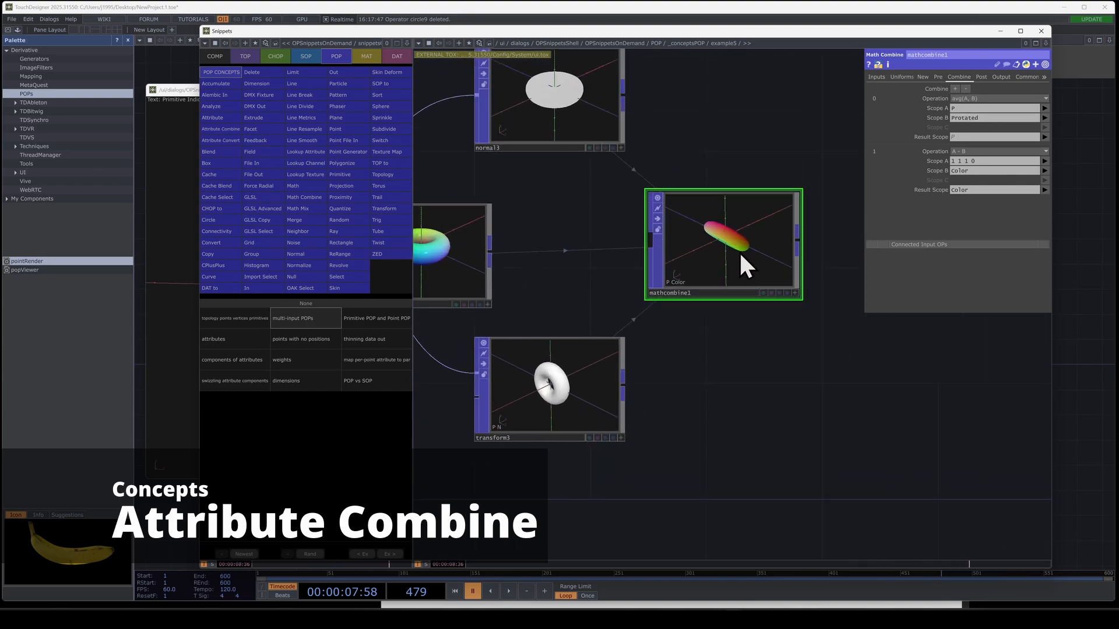
pyautogui.moveTo(740, 256); pyautogui.dragTo(799, 257)
pyautogui.moveTo(827, 330); pyautogui.dragTo(875, 305)
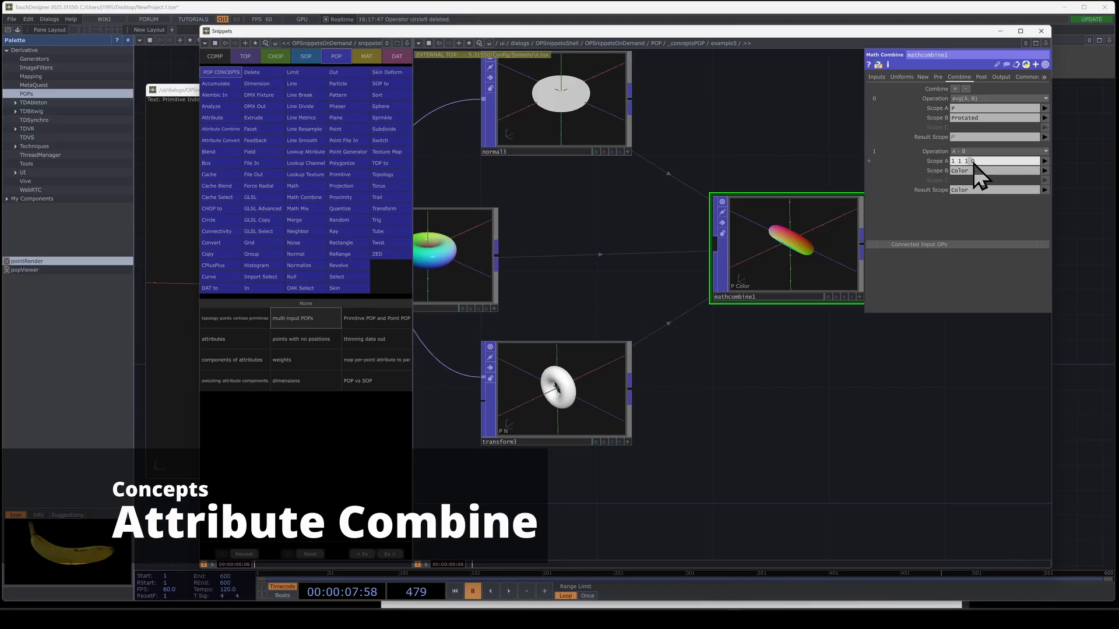
# Step: Capture the empty network area below mathcombine1, annotate it with vec4(1,1,1,0) and pin it on screen as a floating note
pyautogui.press('F1')
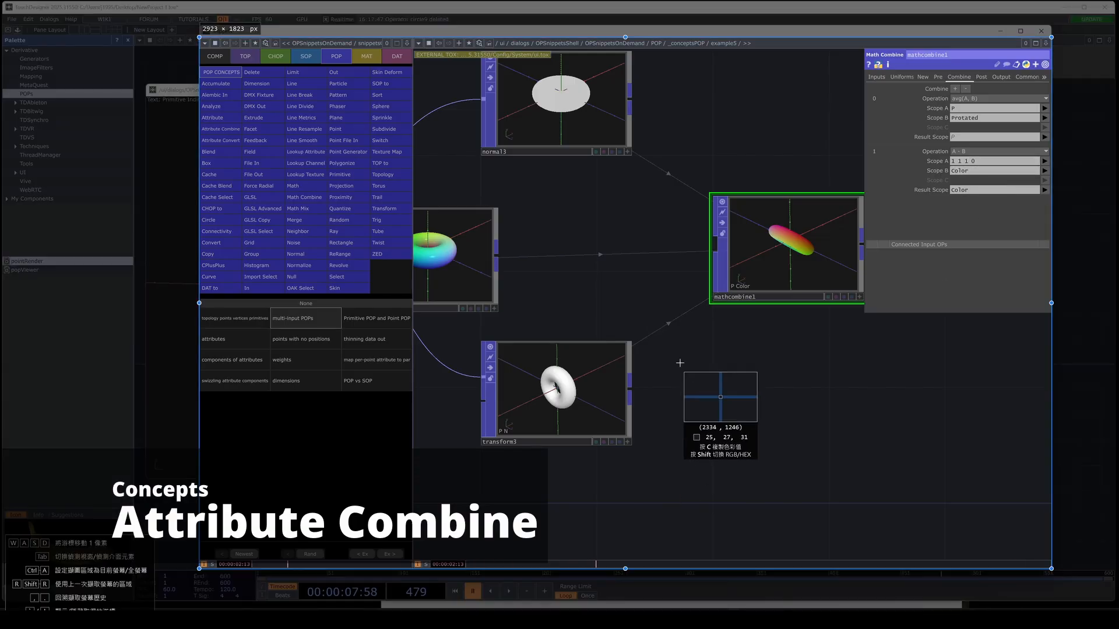
pyautogui.moveTo(680, 363); pyautogui.dragTo(926, 470)
pyautogui.click(817, 481)
pyautogui.click(726, 402)
pyautogui.write('vec4(1,1,1,')
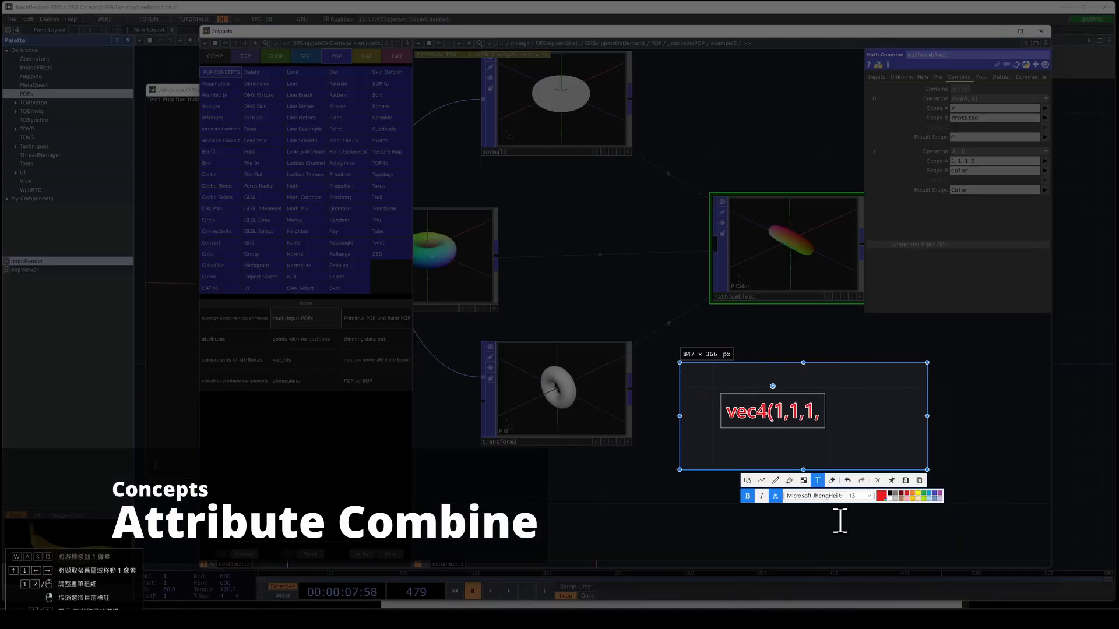
pyautogui.write('0)')
pyautogui.click(891, 480)
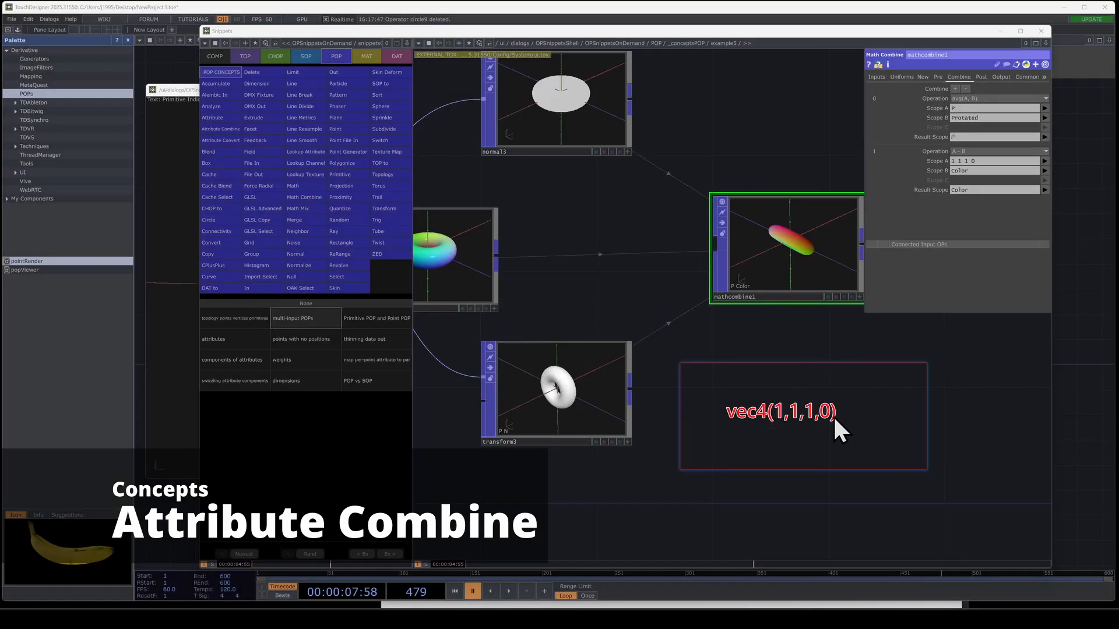
pyautogui.moveTo(740, 432); pyautogui.dragTo(728, 427)
pyautogui.scroll(2, 746, 414)
pyautogui.moveTo(849, 424); pyautogui.dragTo(840, 418)
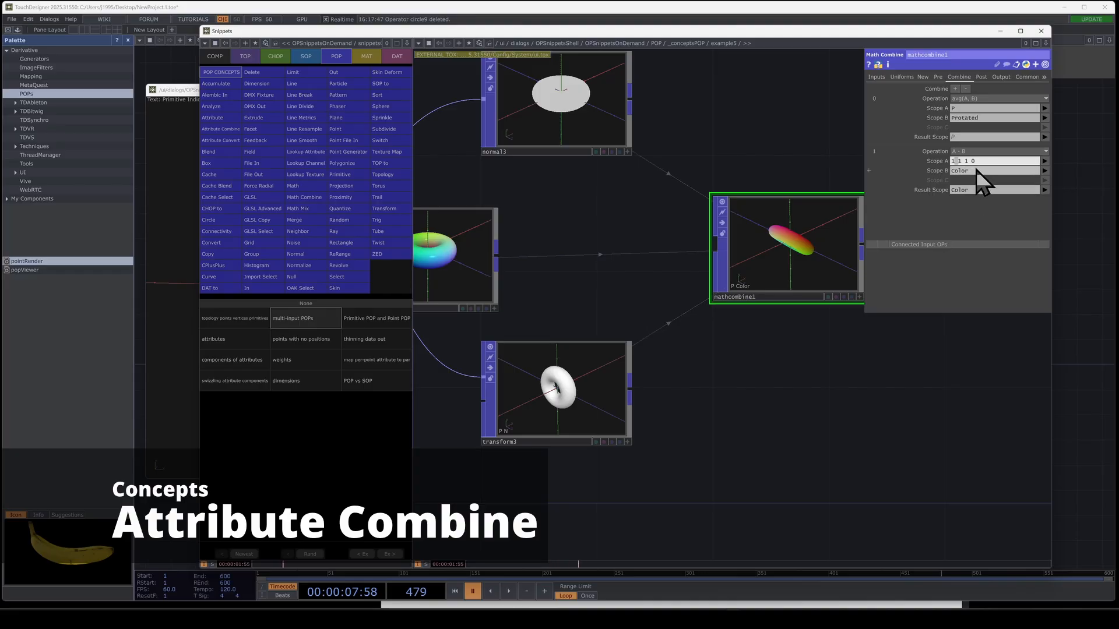
# Step: Try 1 1 1 as Scope A in mathcombine1's second combine operation
pyautogui.press('BackSpace')
pyautogui.moveTo(915, 379); pyautogui.dragTo(861, 392)
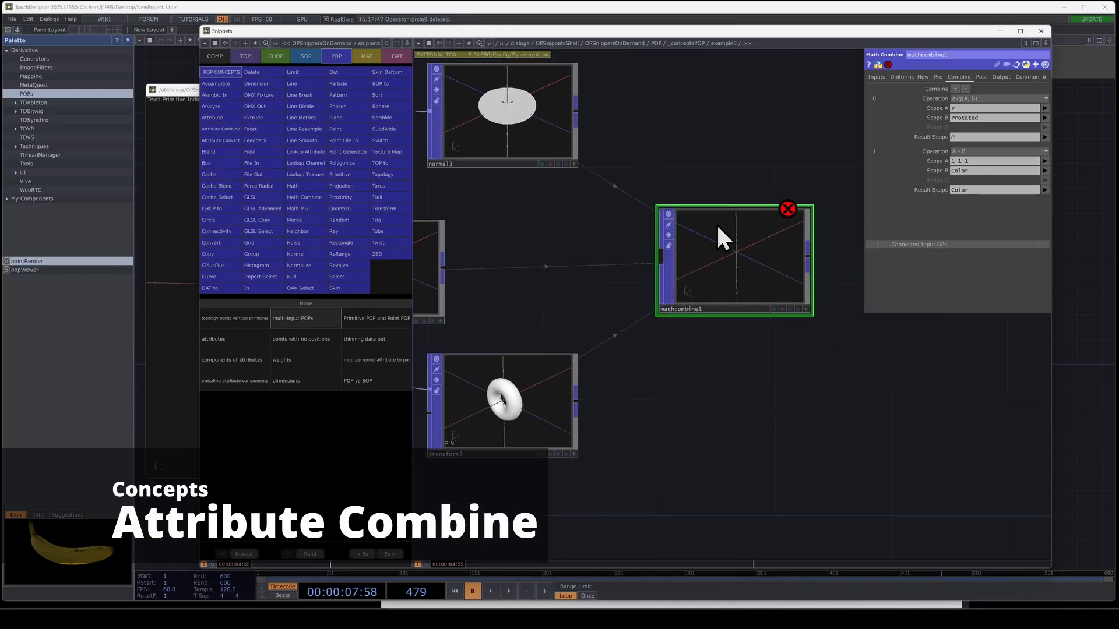
# Step: Restore Scope A to 1 1 1 0 and set Scope B to Color.r in mathcombine1's second combine operation, and inspect its preview
pyautogui.click(994, 161)
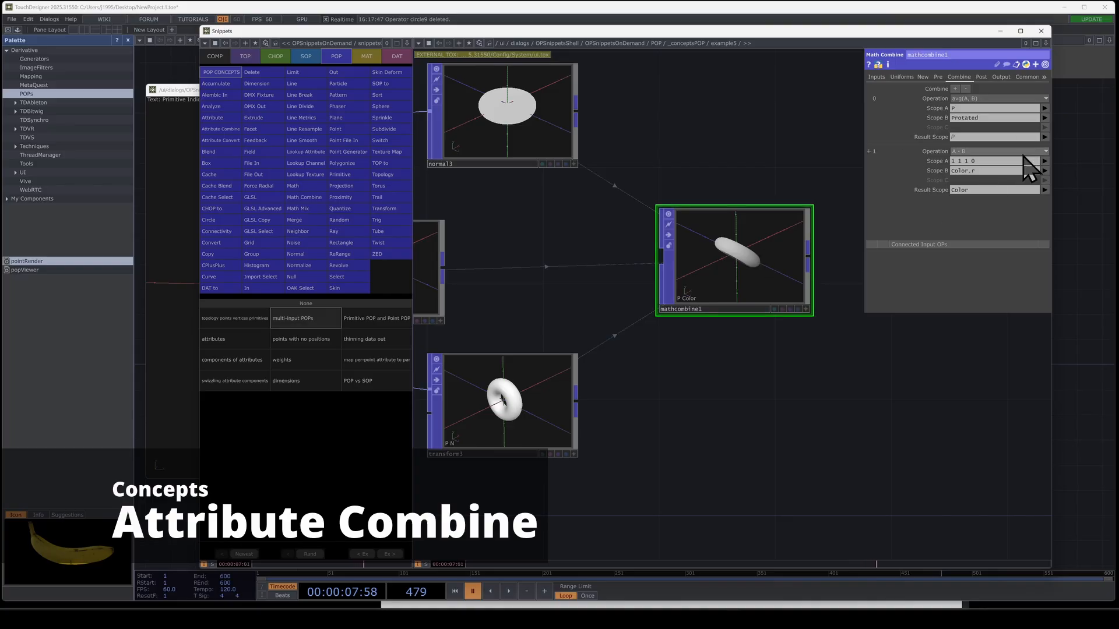
pyautogui.click(806, 309)
pyautogui.moveTo(758, 273)
pyautogui.mouseDown()
pyautogui.moveTo(781, 280)
pyautogui.moveTo(739, 282)
pyautogui.mouseUp()
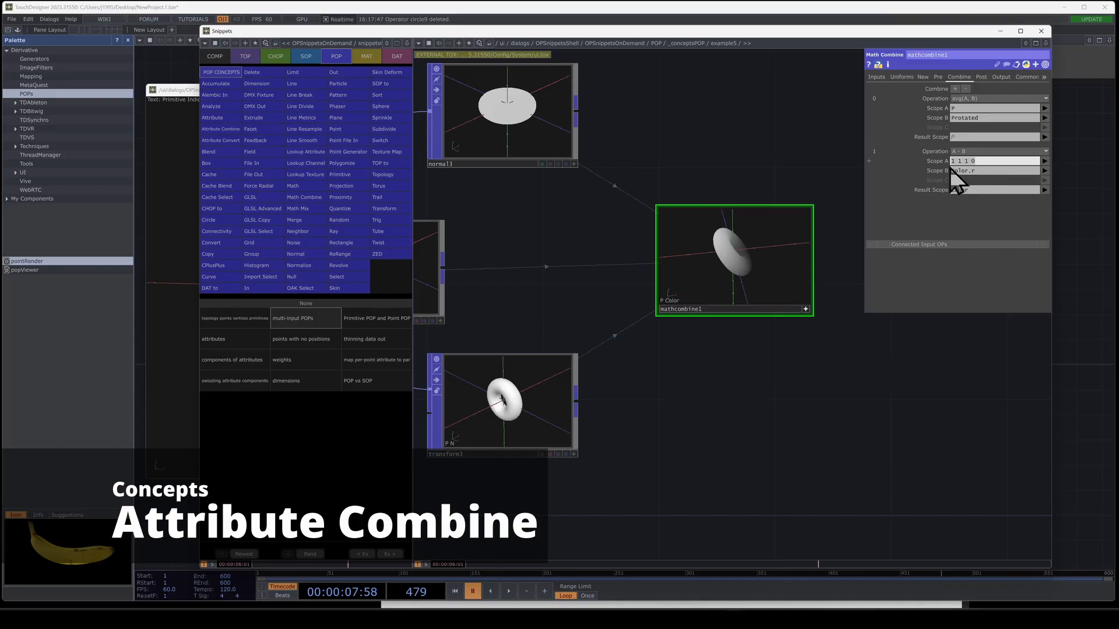
pyautogui.click(981, 190)
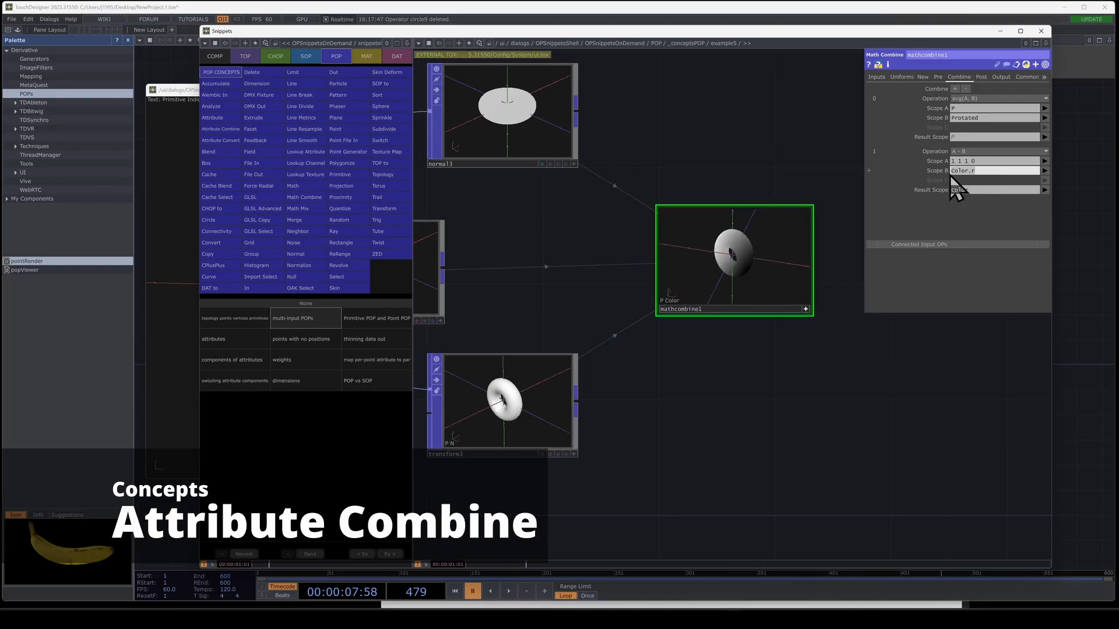
pyautogui.moveTo(775, 259); pyautogui.dragTo(753, 275)
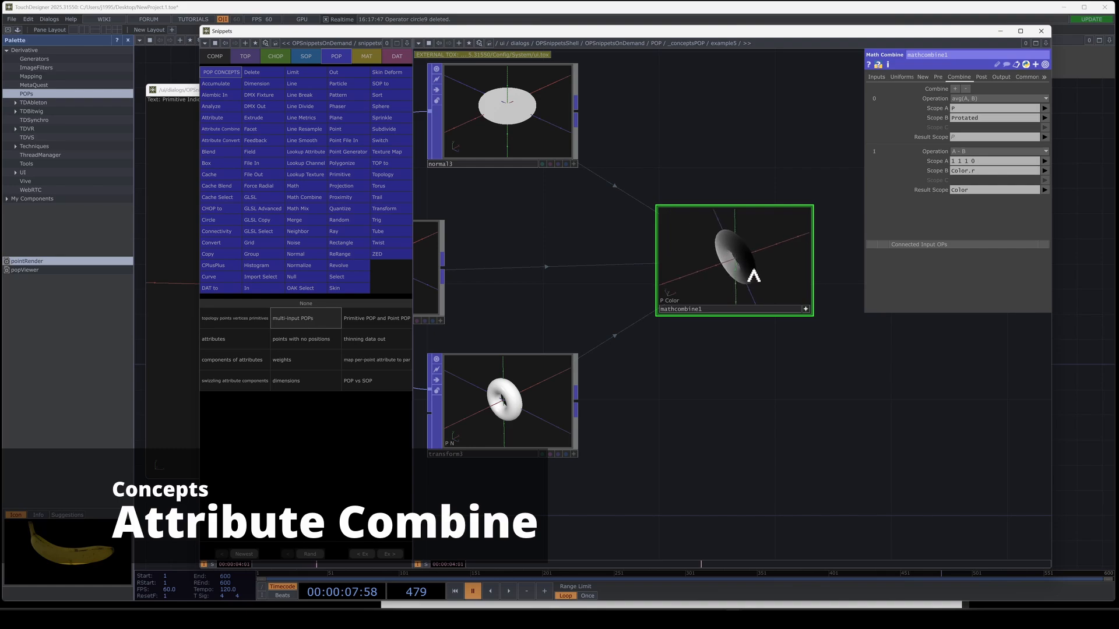
# Step: Open the Primitive POP and Point POP example and inspect primitive1's Setup and Points parameters
pyautogui.click(410, 319)
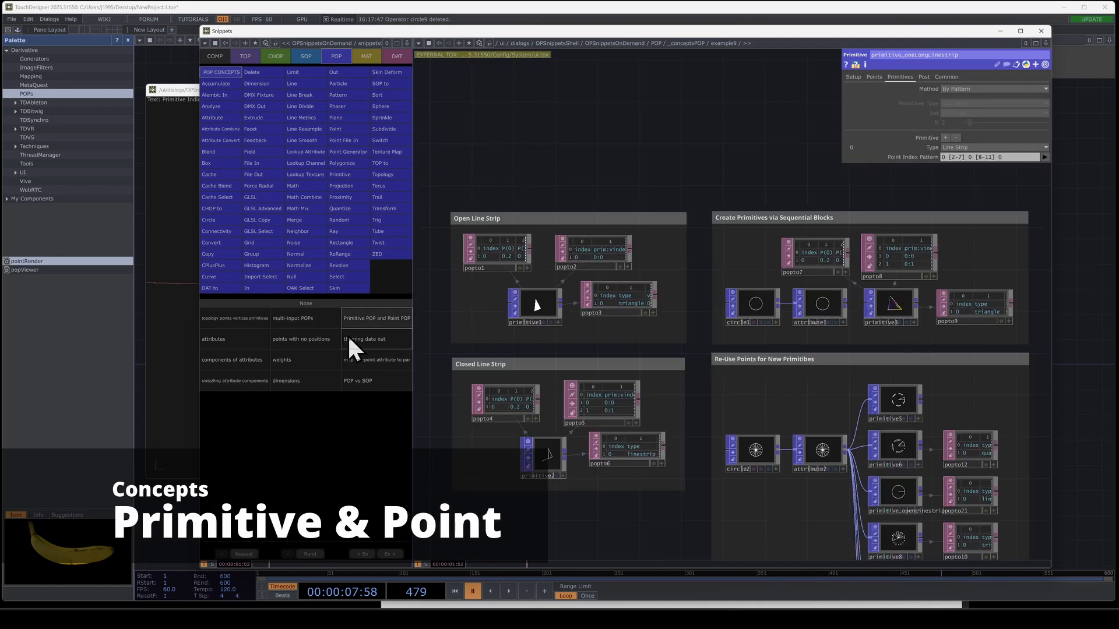
pyautogui.scroll(4, 582, 332)
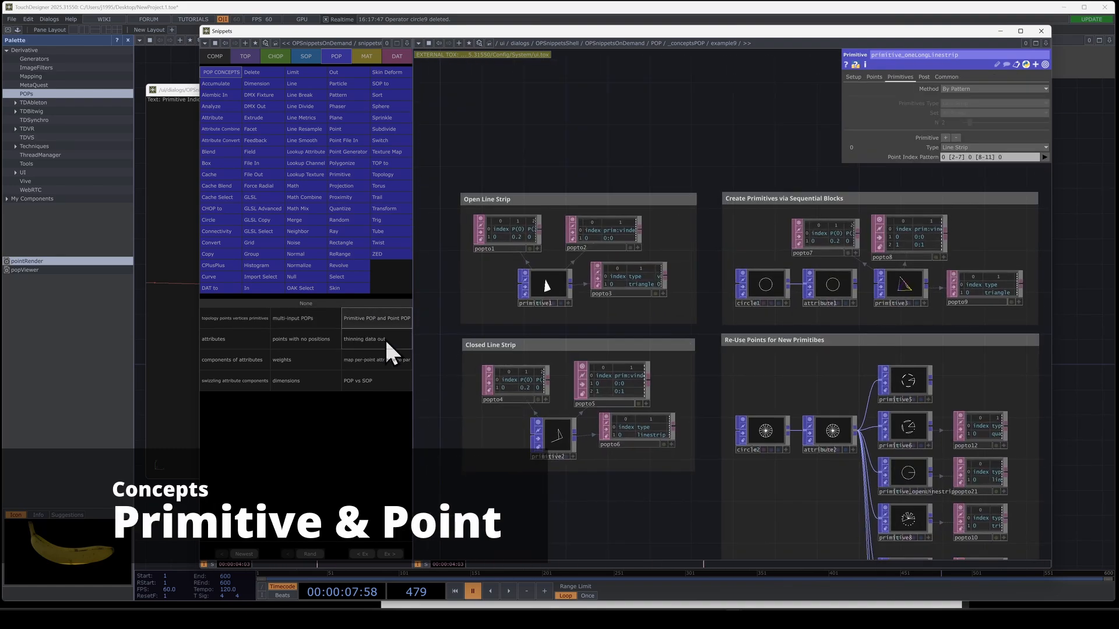
pyautogui.moveTo(599, 84); pyautogui.dragTo(704, 99)
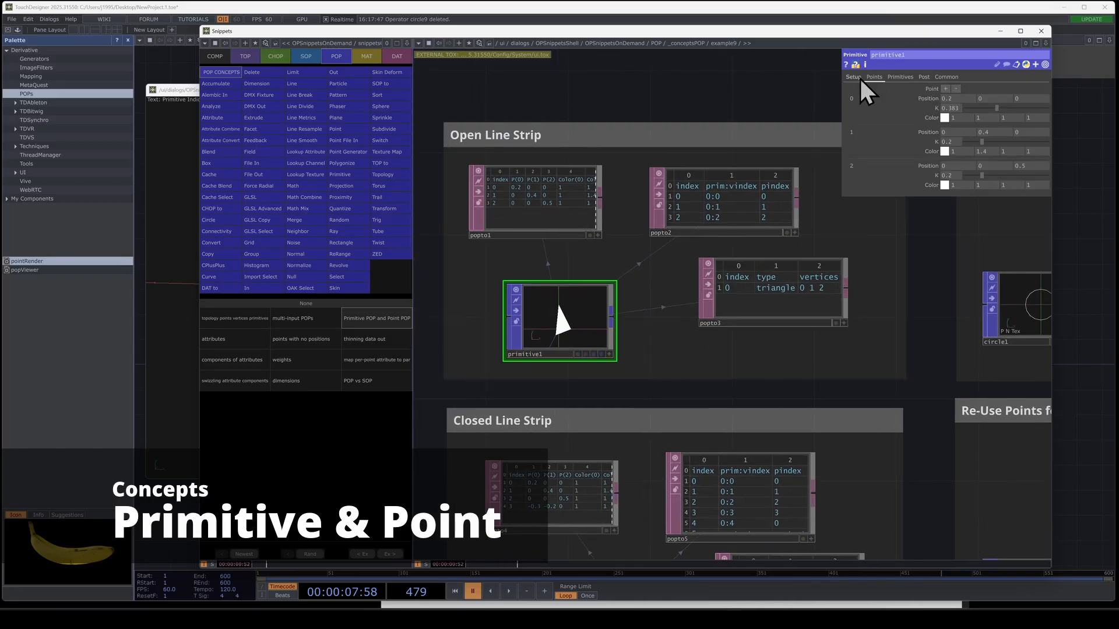
pyautogui.click(855, 77)
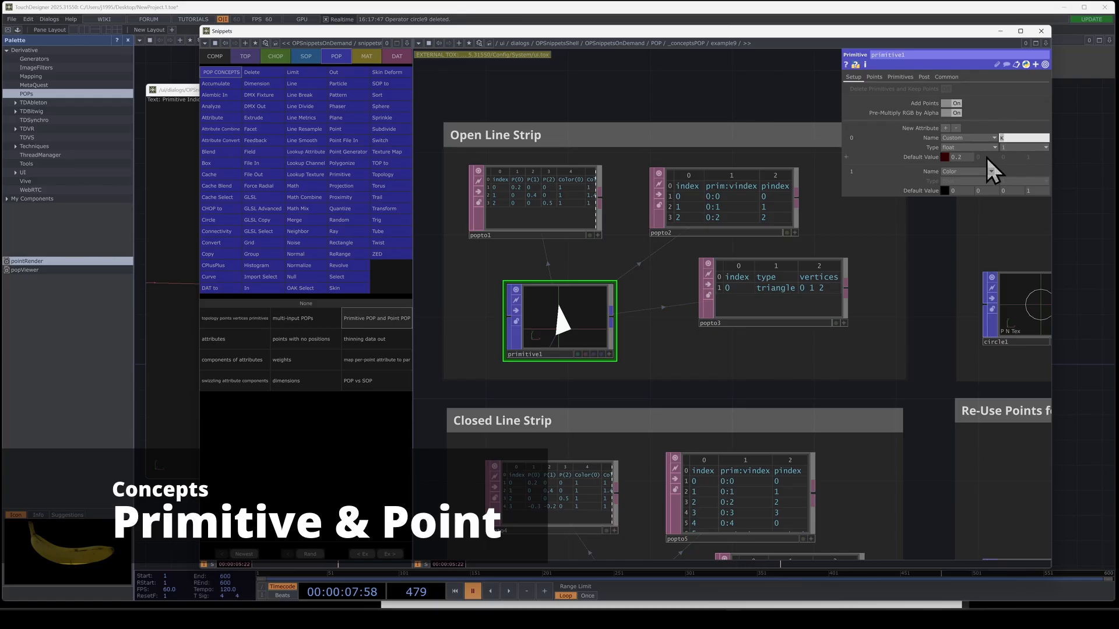
pyautogui.click(875, 76)
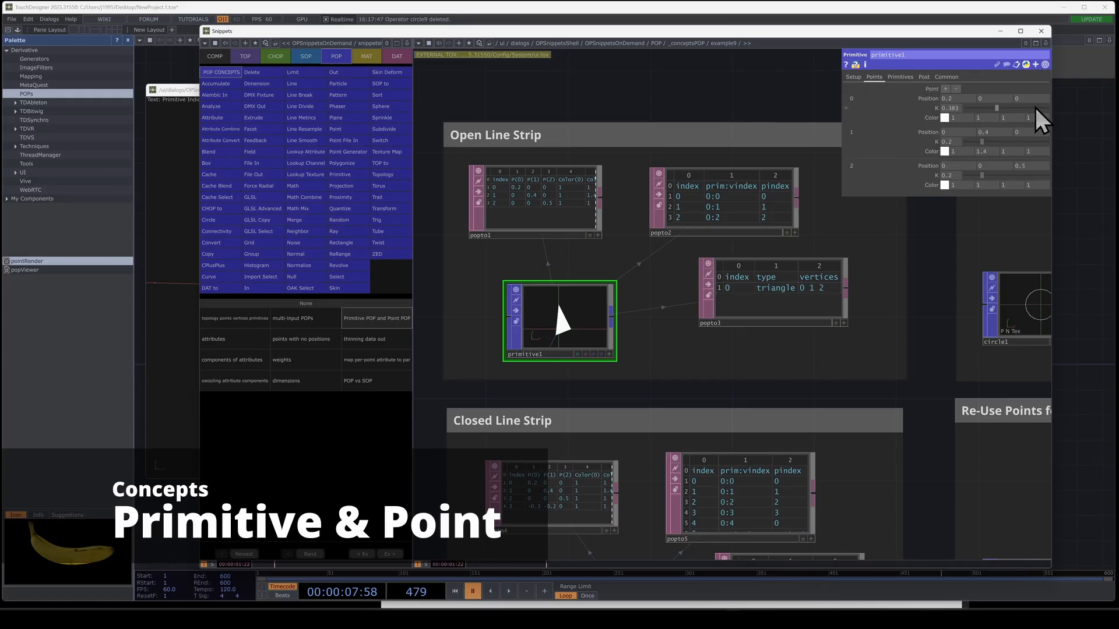
# Step: Reposition popto3 and popto1 around primitive1 and inspect how the POP to tables extract its points, vertices and primitives
pyautogui.moveTo(772, 296); pyautogui.dragTo(745, 306)
pyautogui.click(555, 184)
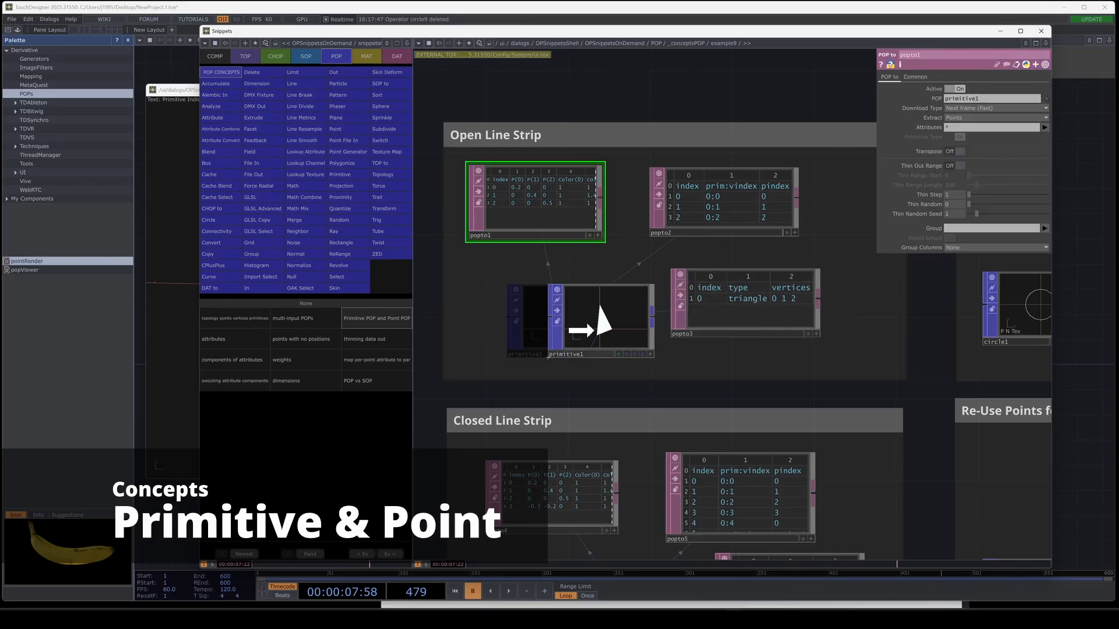
pyautogui.click(607, 294)
pyautogui.moveTo(547, 205); pyautogui.dragTo(544, 220)
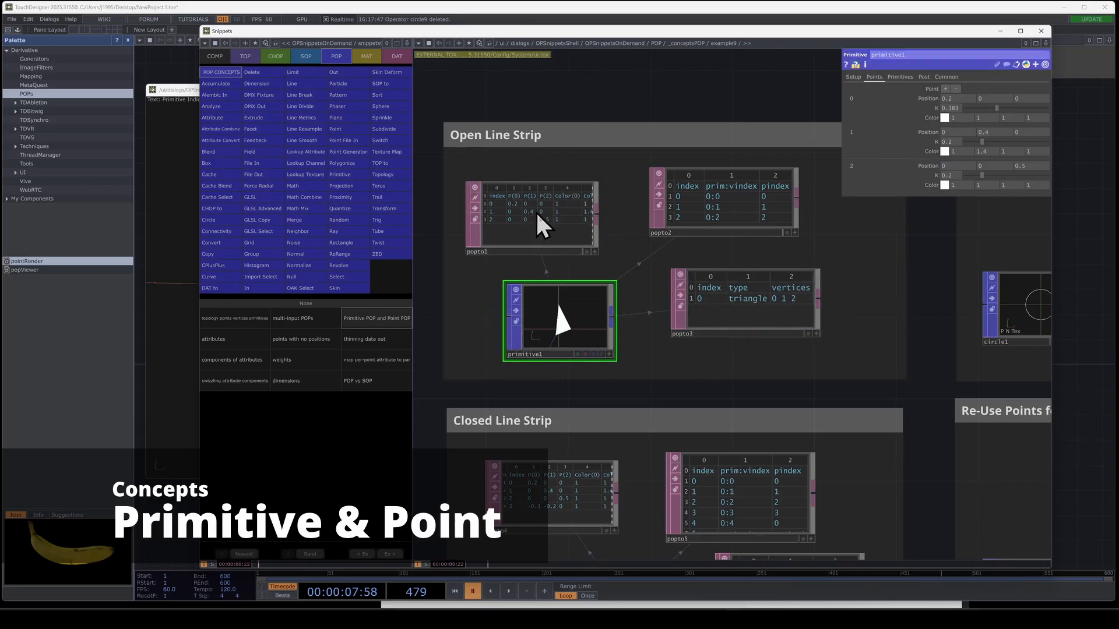
pyautogui.click(756, 192)
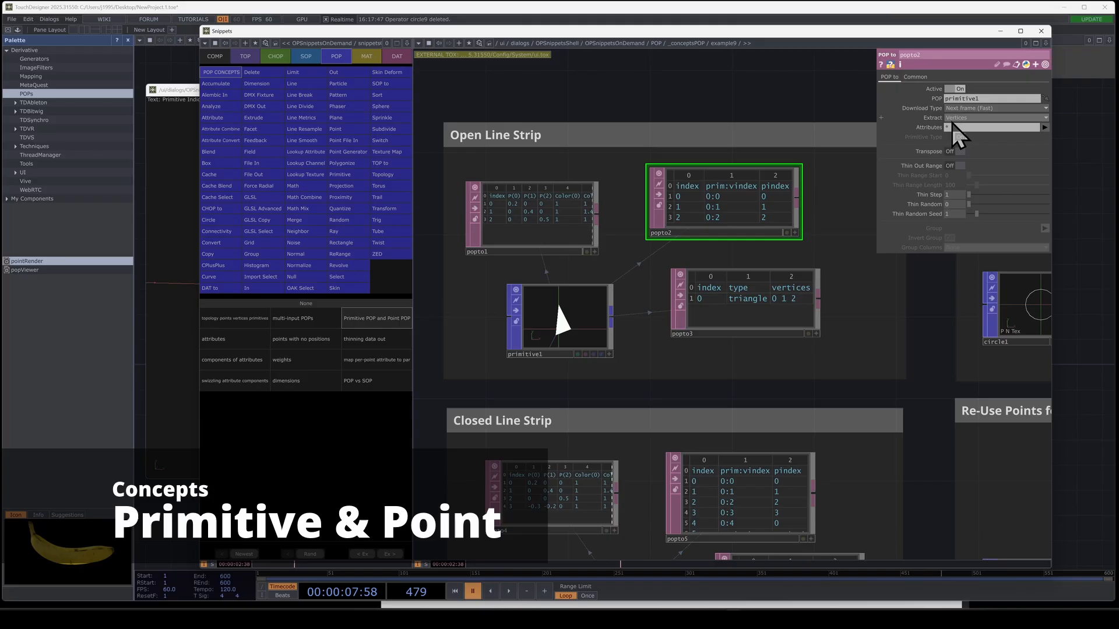
pyautogui.click(750, 311)
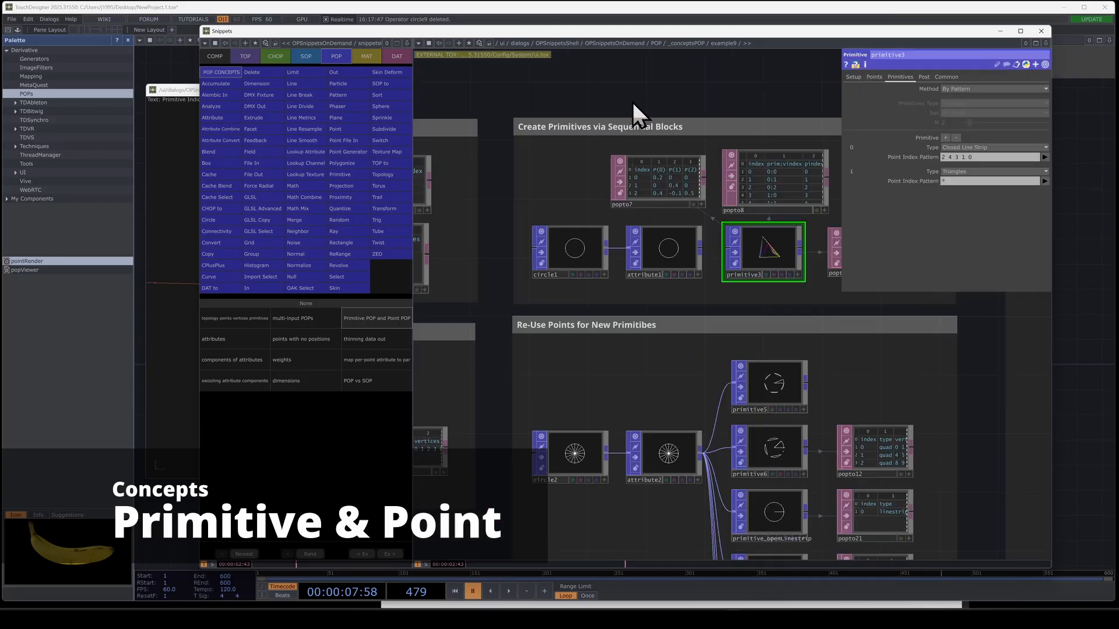
# Step: Make primitive3's viewer active in the Create Primitives via Sequential Blocks section and display its Point Indices as attribute text
pyautogui.scroll(3, 583, 108)
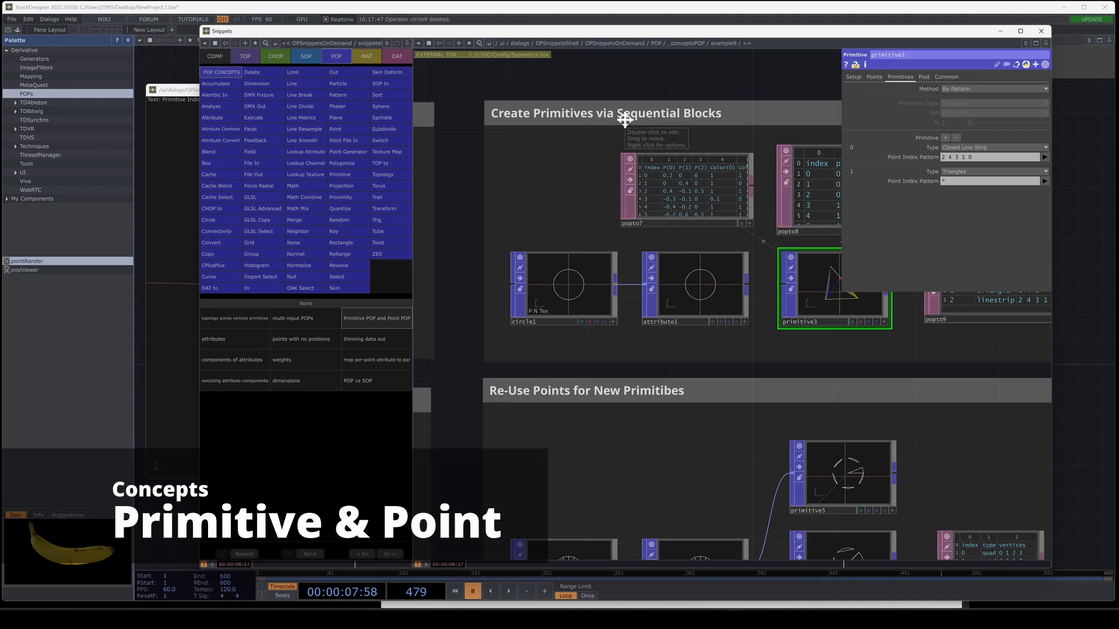
pyautogui.moveTo(759, 78); pyautogui.dragTo(652, 81)
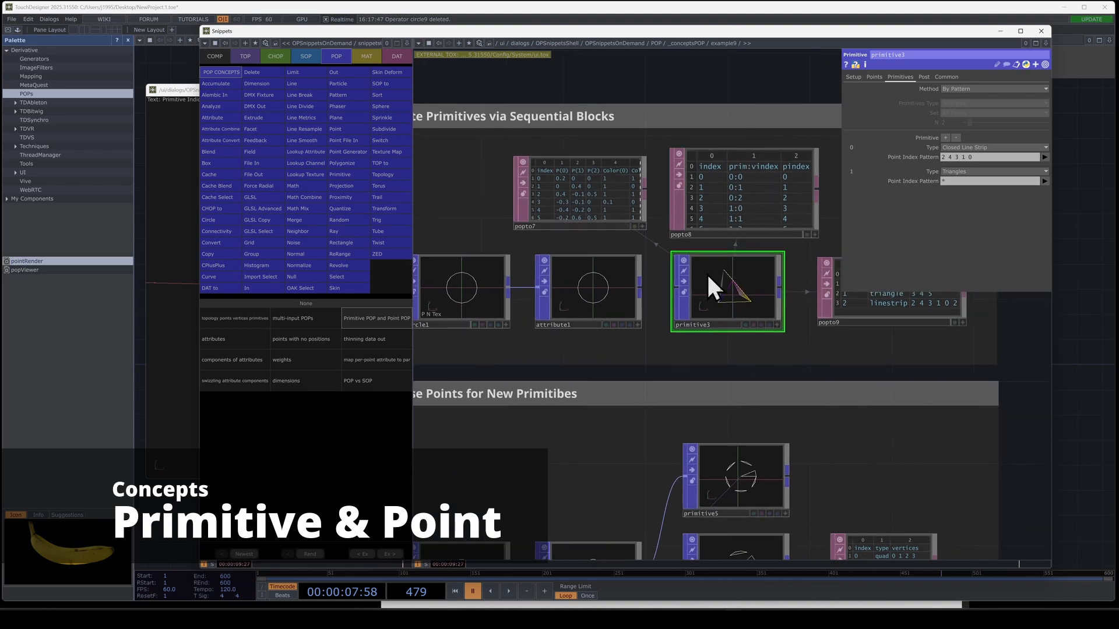
pyautogui.click(778, 325)
pyautogui.moveTo(754, 304)
pyautogui.mouseDown()
pyautogui.moveTo(735, 299)
pyautogui.moveTo(747, 305)
pyautogui.moveTo(739, 280)
pyautogui.moveTo(763, 307)
pyautogui.moveTo(754, 304)
pyautogui.mouseUp()
pyautogui.rightClick(752, 299)
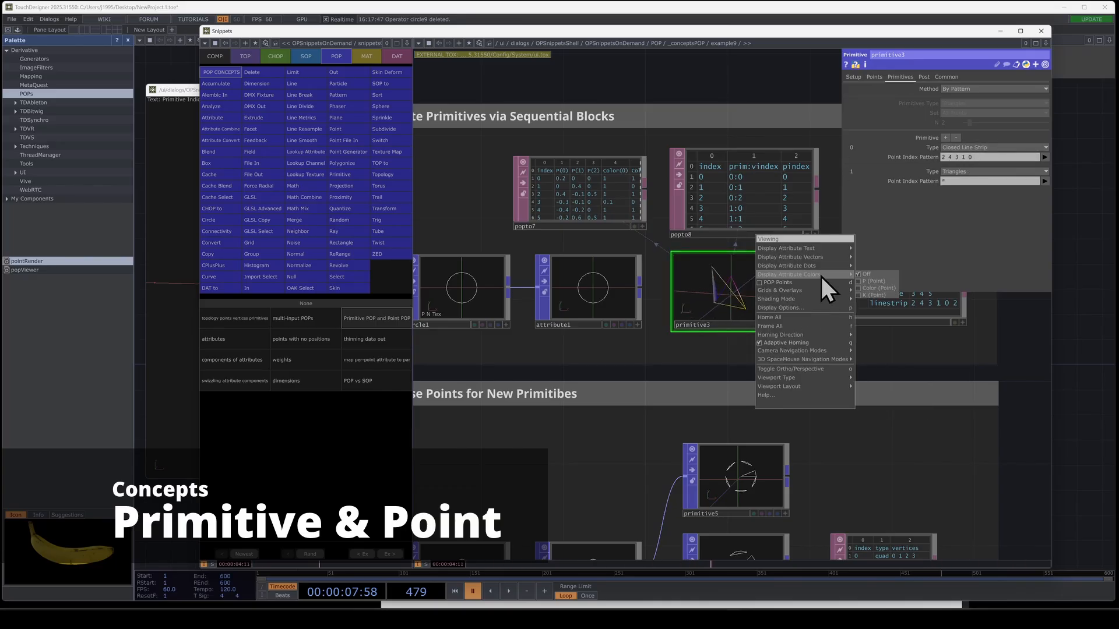
pyautogui.moveTo(835, 257)
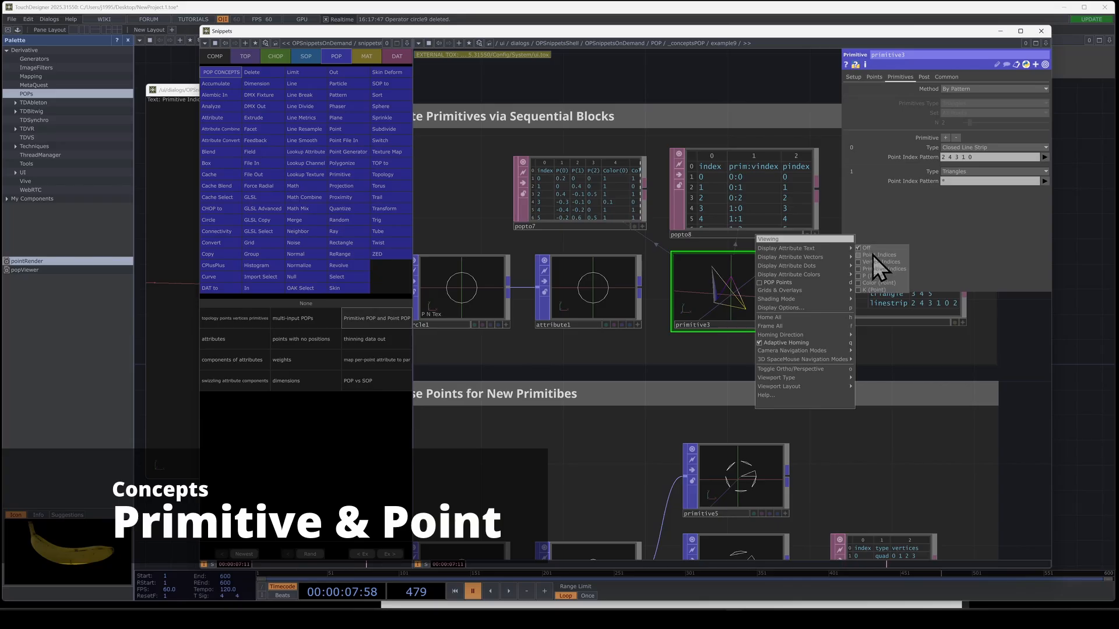
pyautogui.moveTo(809, 356); pyautogui.dragTo(786, 368)
# Step: Examine primitive3's triangles, line strip and point indices from several angles, and deactivate its viewer when finished
pyautogui.scroll(3, 715, 327)
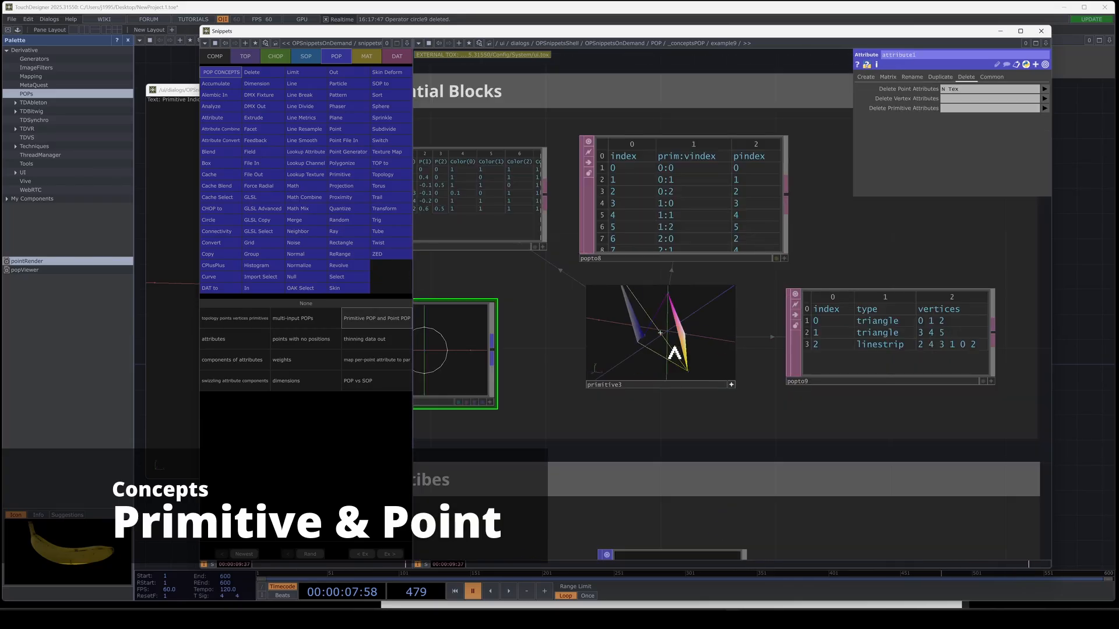
pyautogui.moveTo(688, 360); pyautogui.dragTo(676, 339)
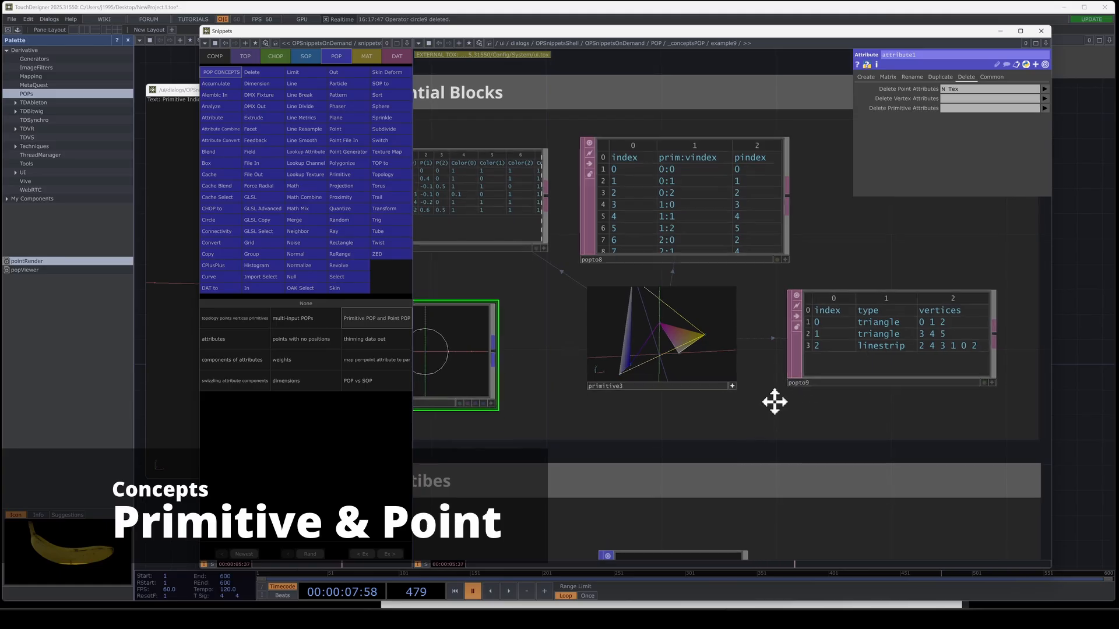
pyautogui.scroll(2, 725, 373)
pyautogui.moveTo(683, 310); pyautogui.dragTo(711, 343)
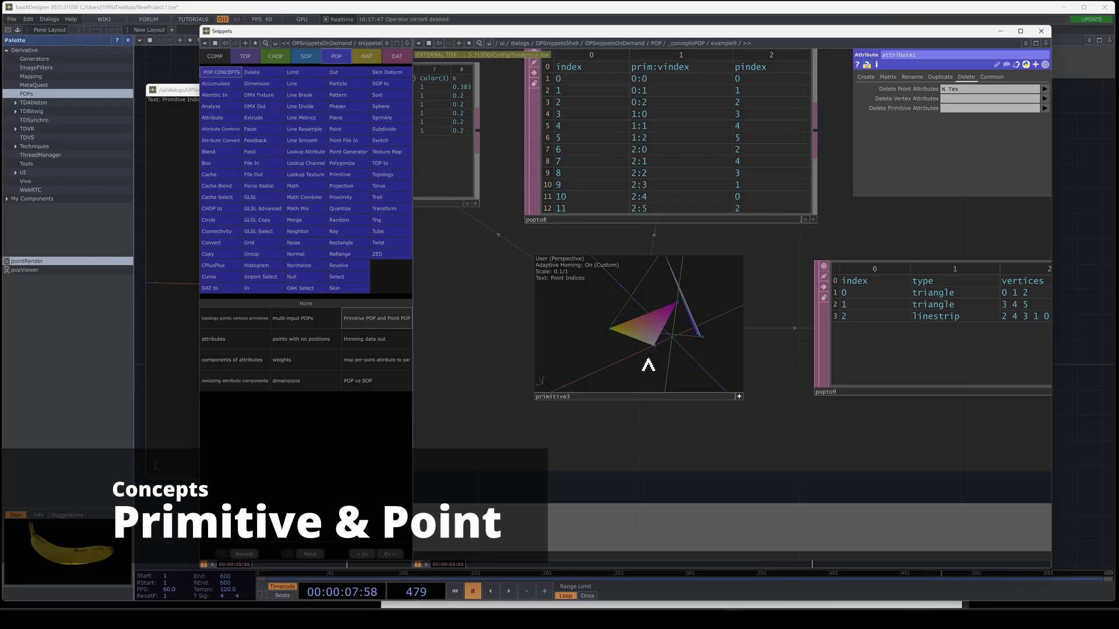
pyautogui.moveTo(592, 326); pyautogui.dragTo(642, 335)
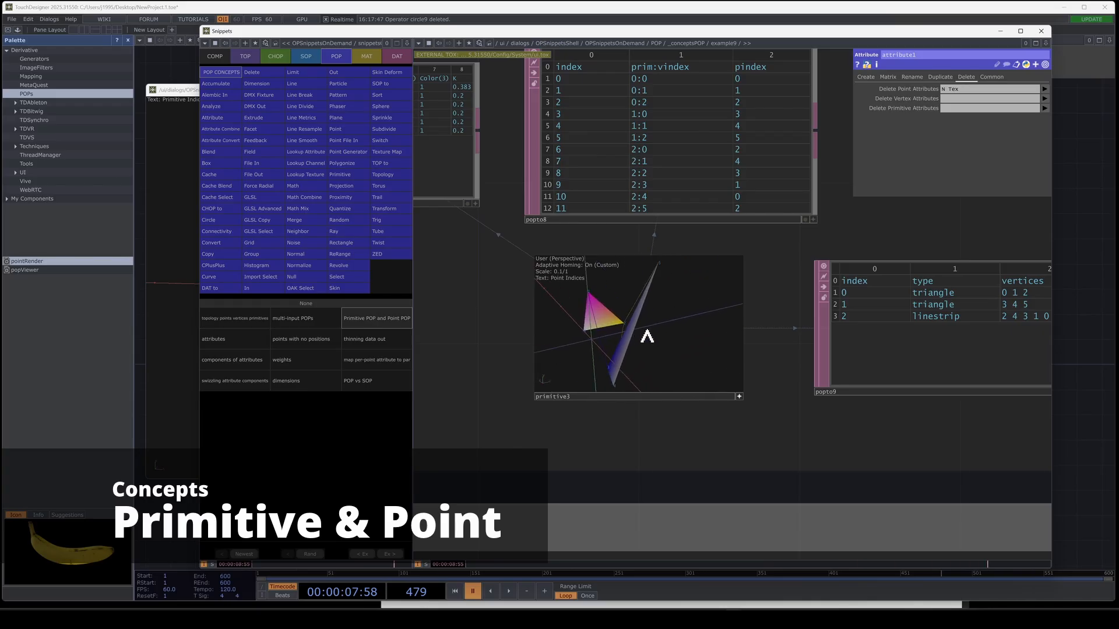
pyautogui.scroll(2, 788, 321)
pyautogui.scroll(1, 788, 320)
pyautogui.moveTo(576, 313); pyautogui.dragTo(571, 341)
pyautogui.moveTo(811, 433); pyautogui.dragTo(837, 444)
pyautogui.moveTo(653, 321); pyautogui.dragTo(607, 324)
pyautogui.scroll(-5, 758, 224)
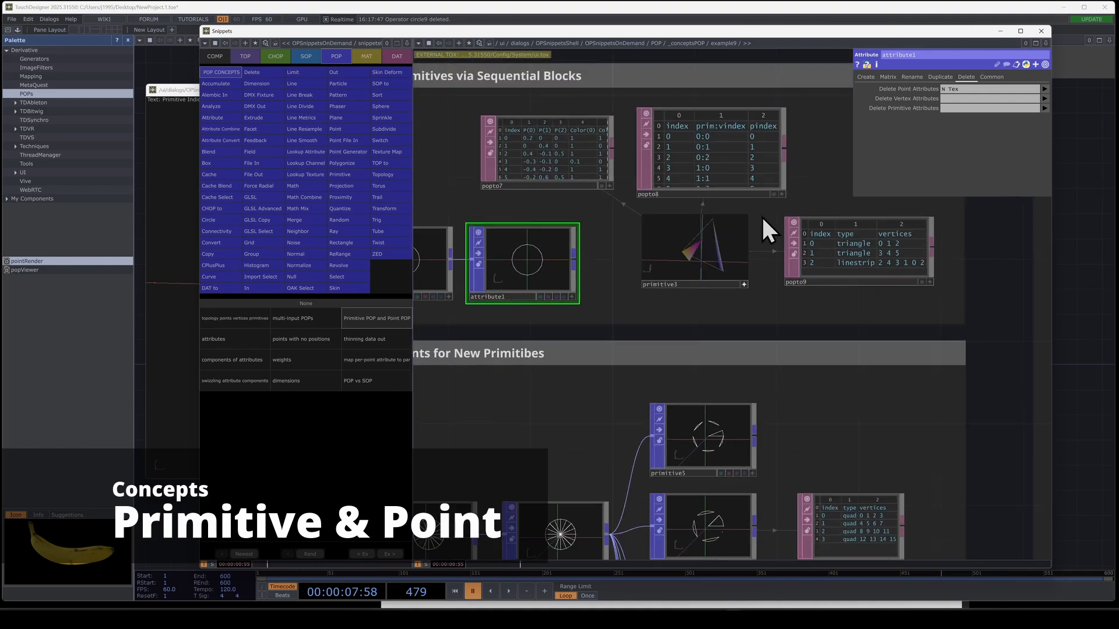
pyautogui.click(745, 286)
# Step: Compare primitive3's Primitives and Points settings with the primitive list in popto9 and the vertex rows in popto8
pyautogui.scroll(3, 730, 323)
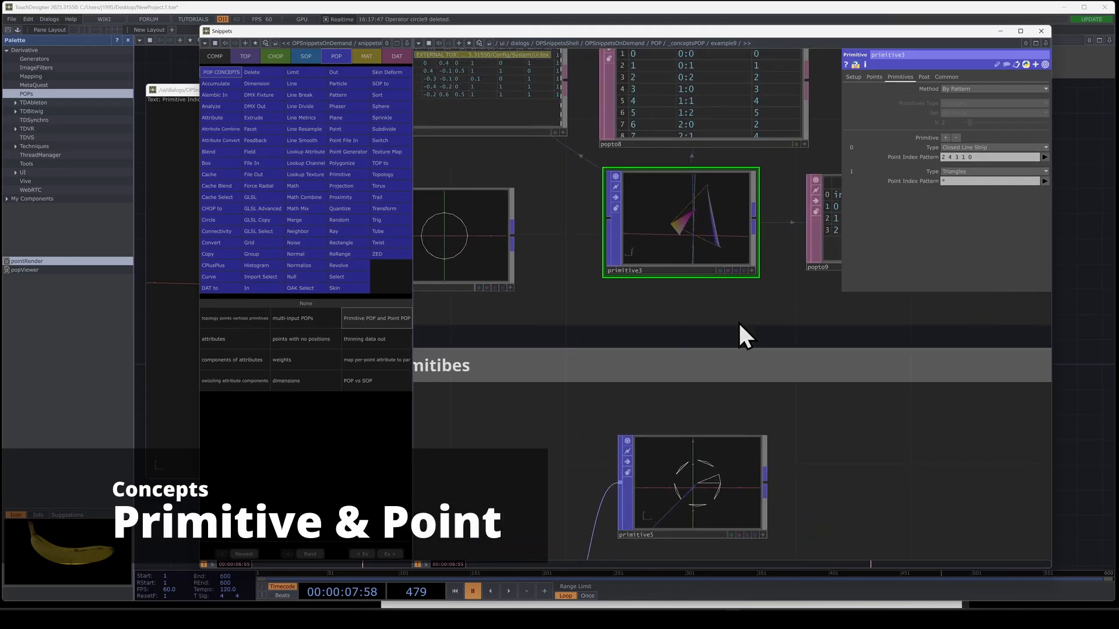
pyautogui.click(949, 184)
pyautogui.moveTo(905, 302); pyautogui.dragTo(728, 350)
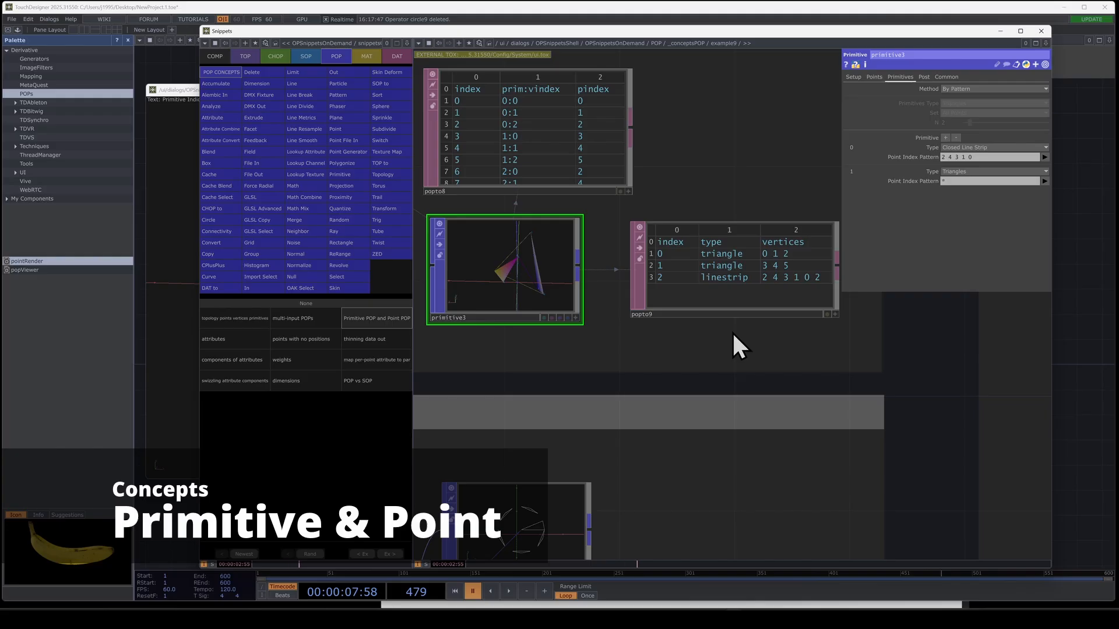
pyautogui.moveTo(723, 158); pyautogui.dragTo(781, 204)
pyautogui.click(687, 236)
pyautogui.scroll(-3, 650, 198)
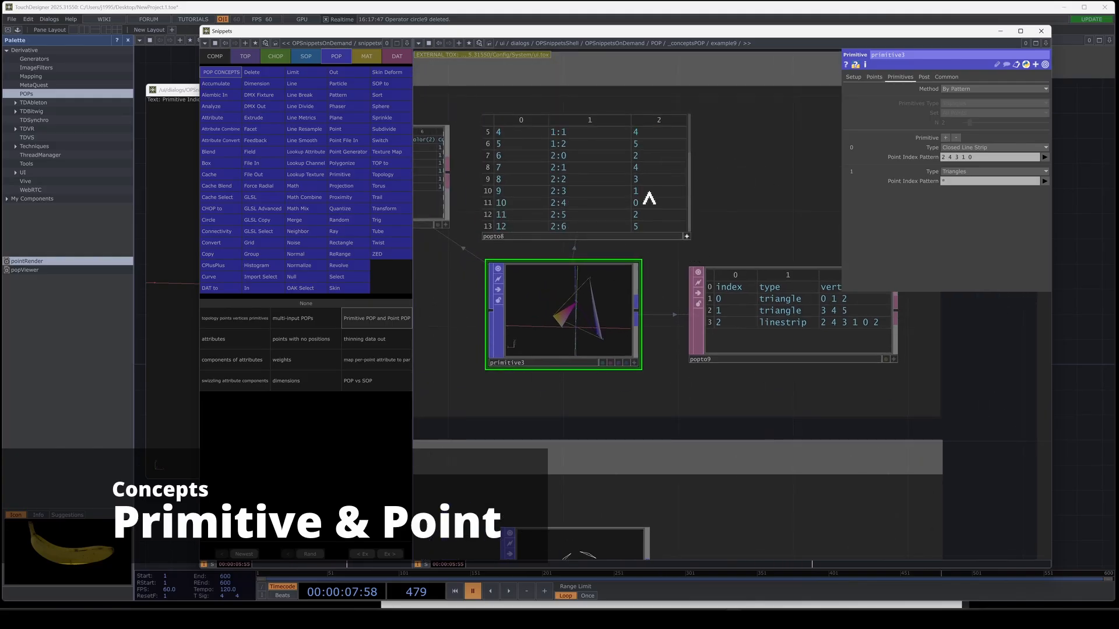
pyautogui.click(874, 77)
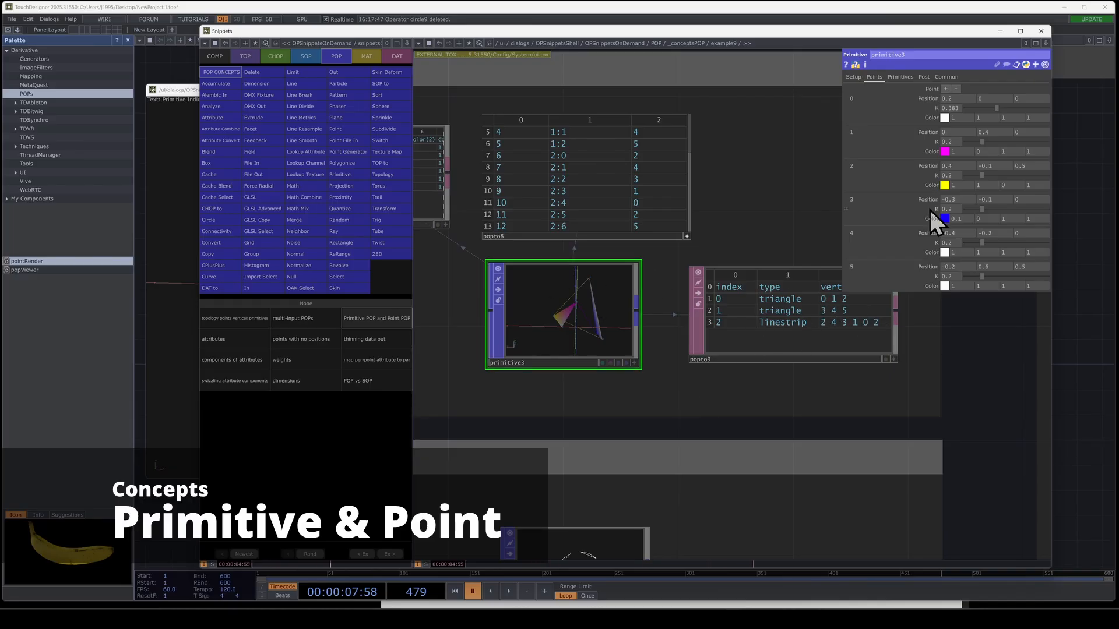
# Step: Set the point index pattern of primitive3's Triangles block to [0,2,4] [1,3,5]
pyautogui.click(901, 77)
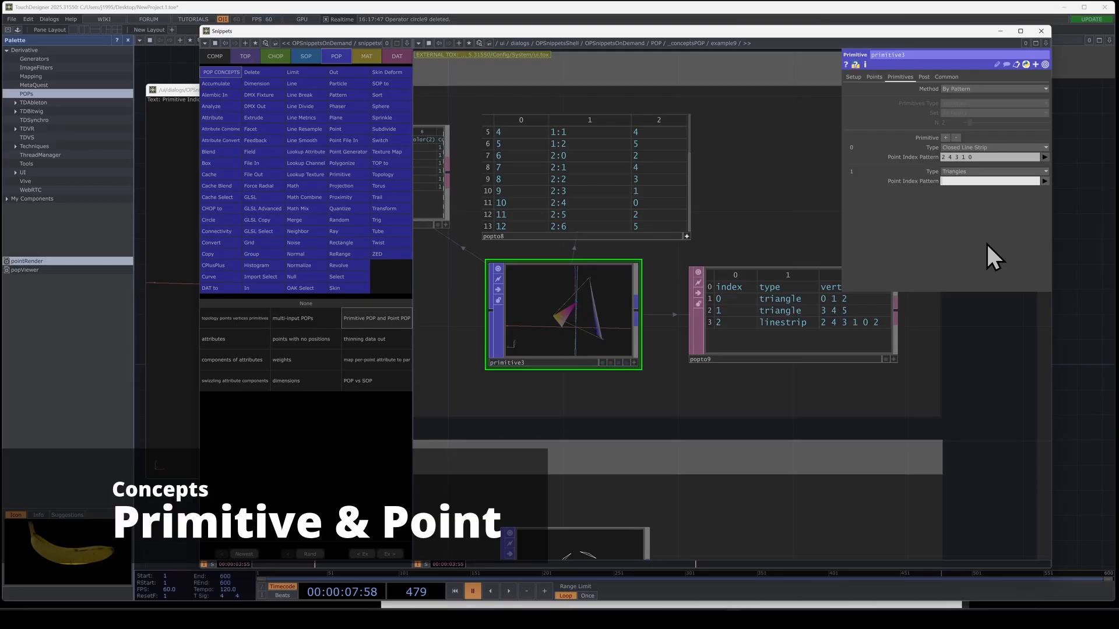
pyautogui.write('[0 2 4 [1 3 5]')
pyautogui.click(1044, 181)
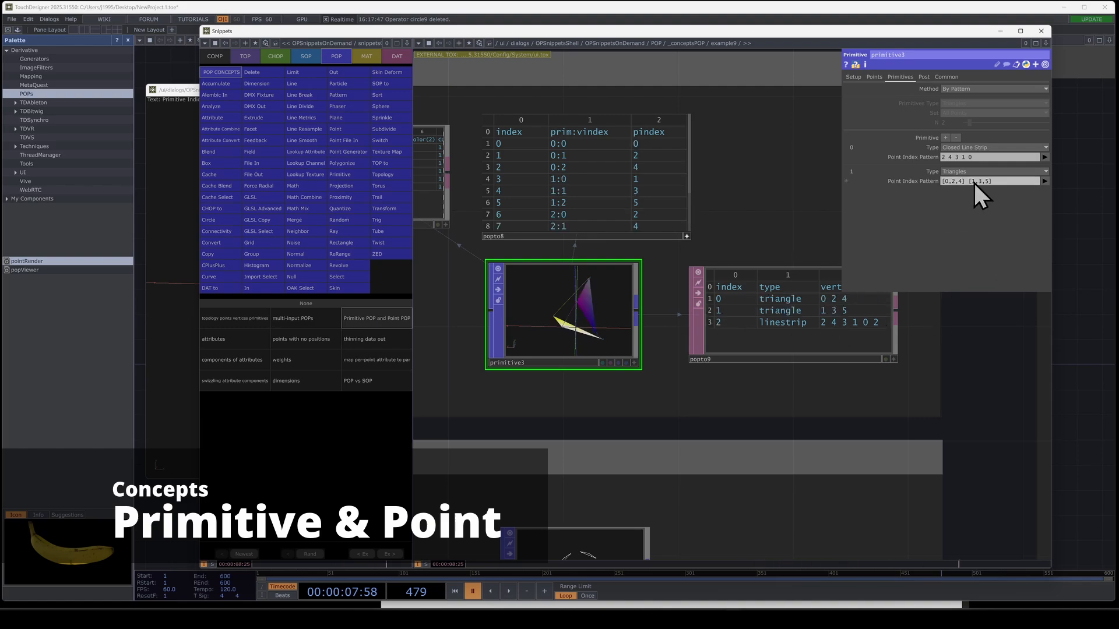
pyautogui.click(1044, 181)
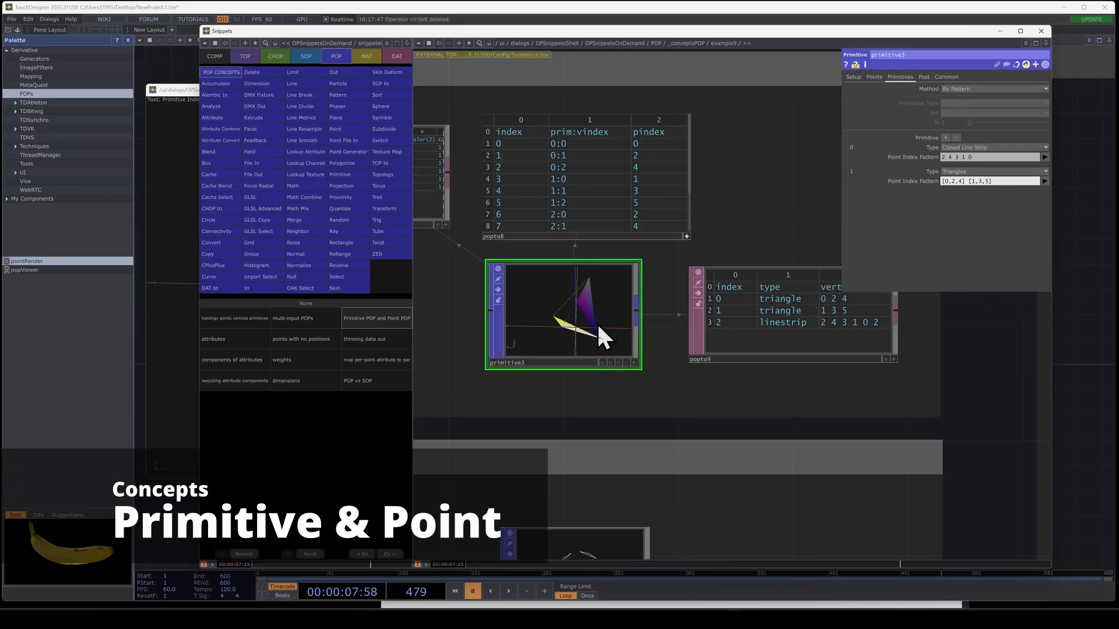
pyautogui.click(1045, 181)
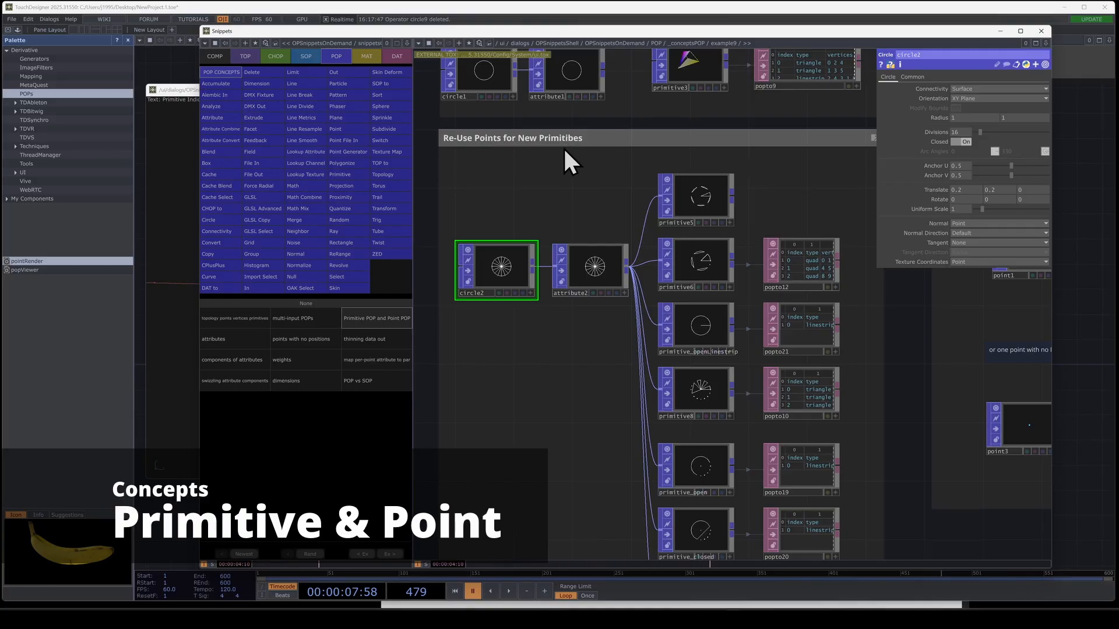
# Step: Move circle2 slightly down in the Re-Use Points section and show which point attributes attribute2 deletes
pyautogui.scroll(2, 529, 319)
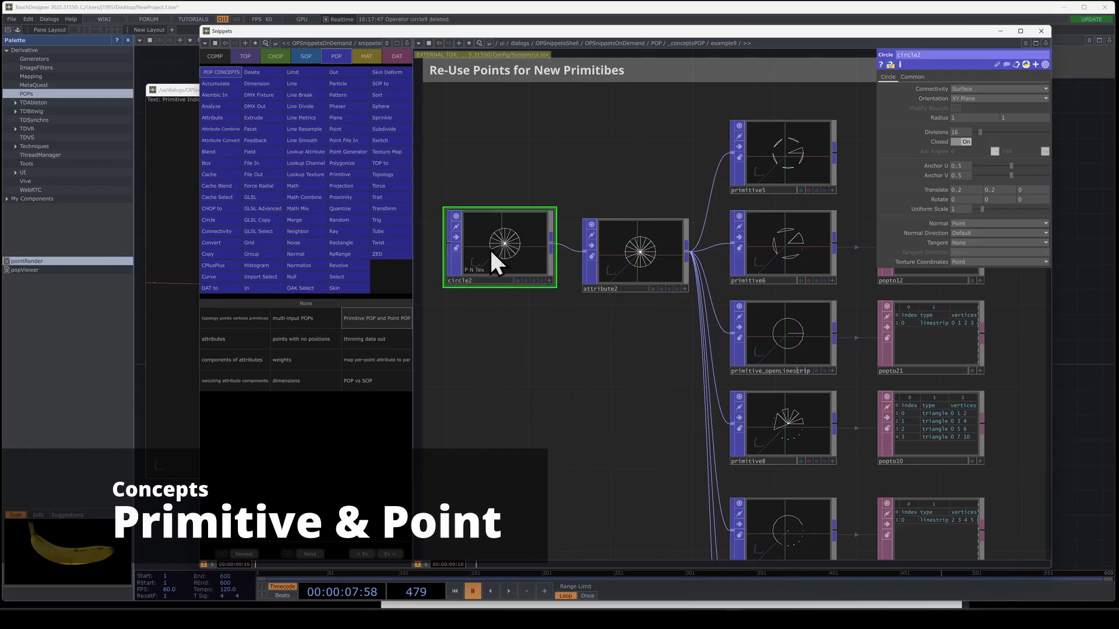
pyautogui.moveTo(499, 255); pyautogui.dragTo(499, 267)
pyautogui.click(603, 230)
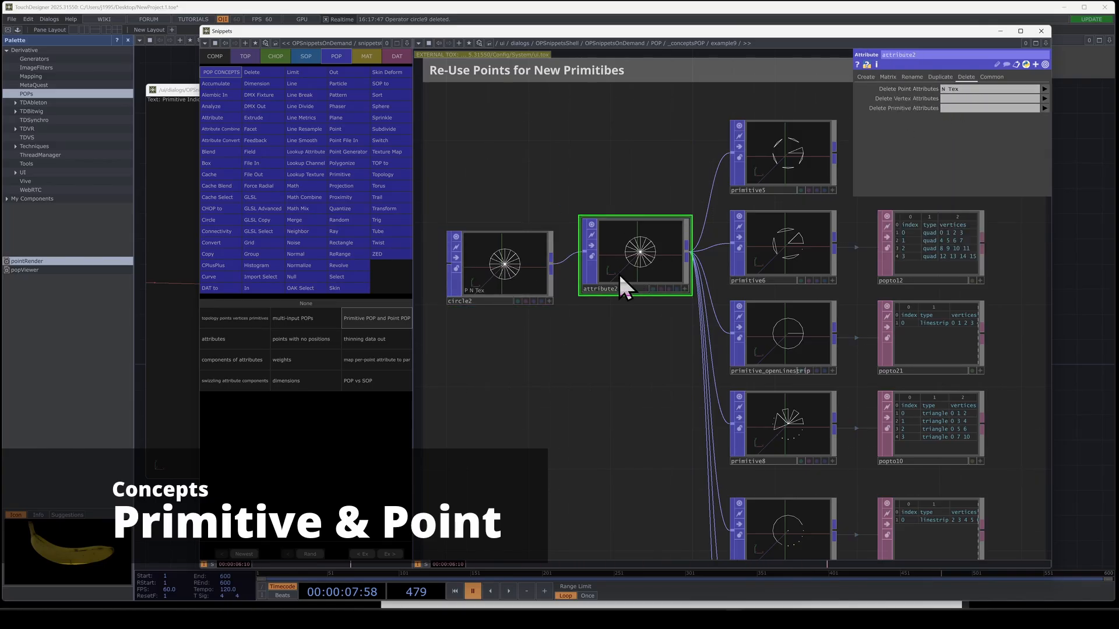
pyautogui.scroll(-2, 763, 210)
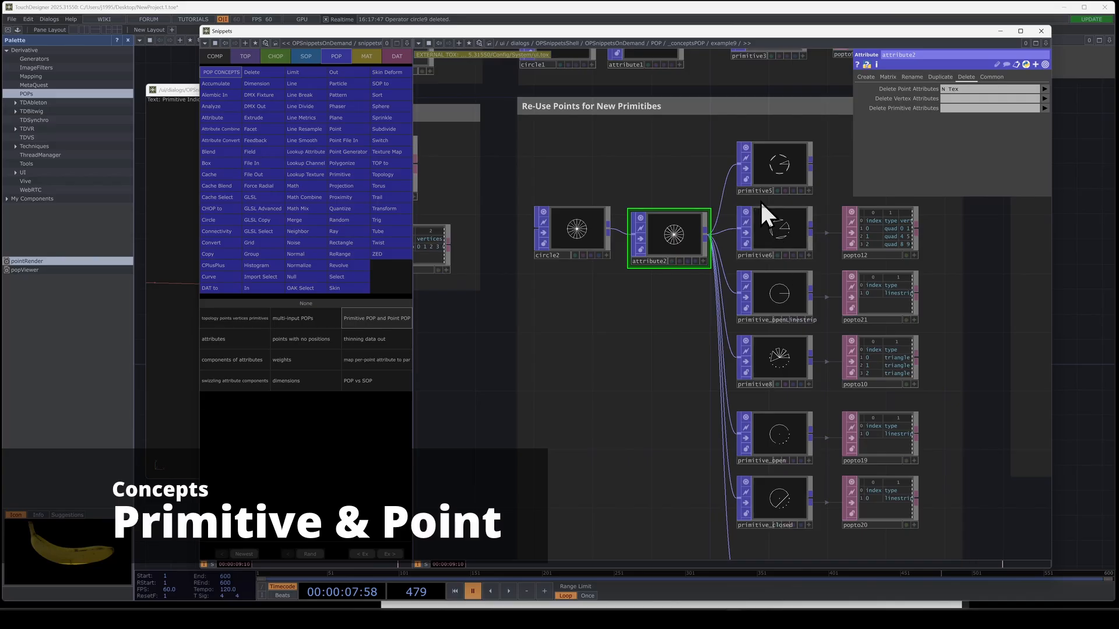
pyautogui.scroll(3, 828, 186)
pyautogui.moveTo(826, 178); pyautogui.dragTo(739, 252)
pyautogui.scroll(-3, 739, 251)
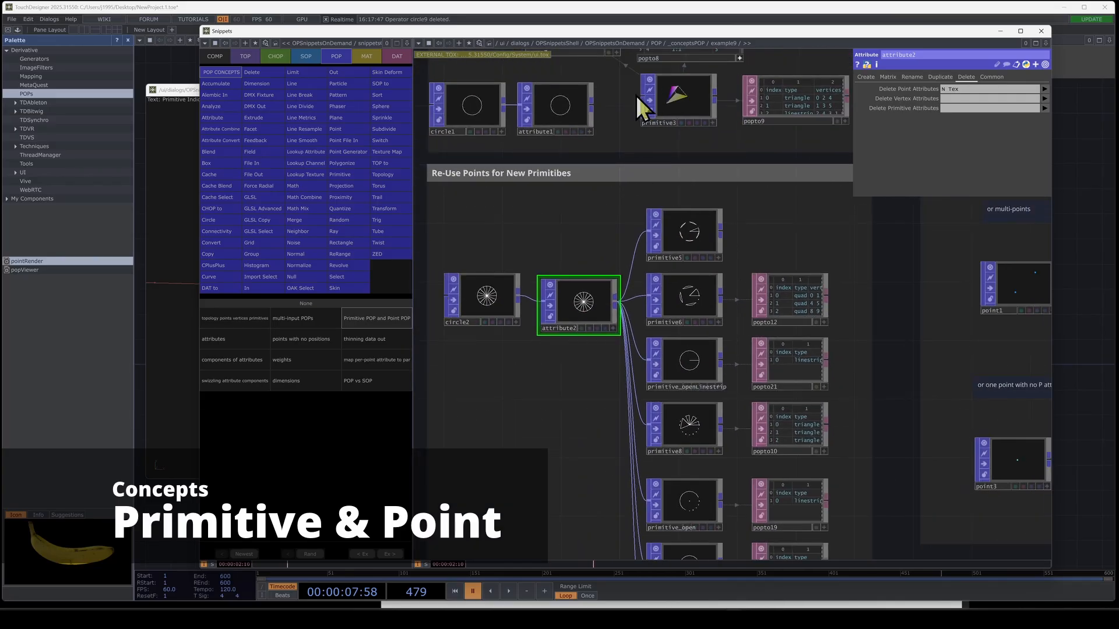
# Step: Compare the By Set primitive type settings of primitive5 and primitive6 and the shapes they build from the circle's points
pyautogui.scroll(2, 647, 236)
pyautogui.click(690, 219)
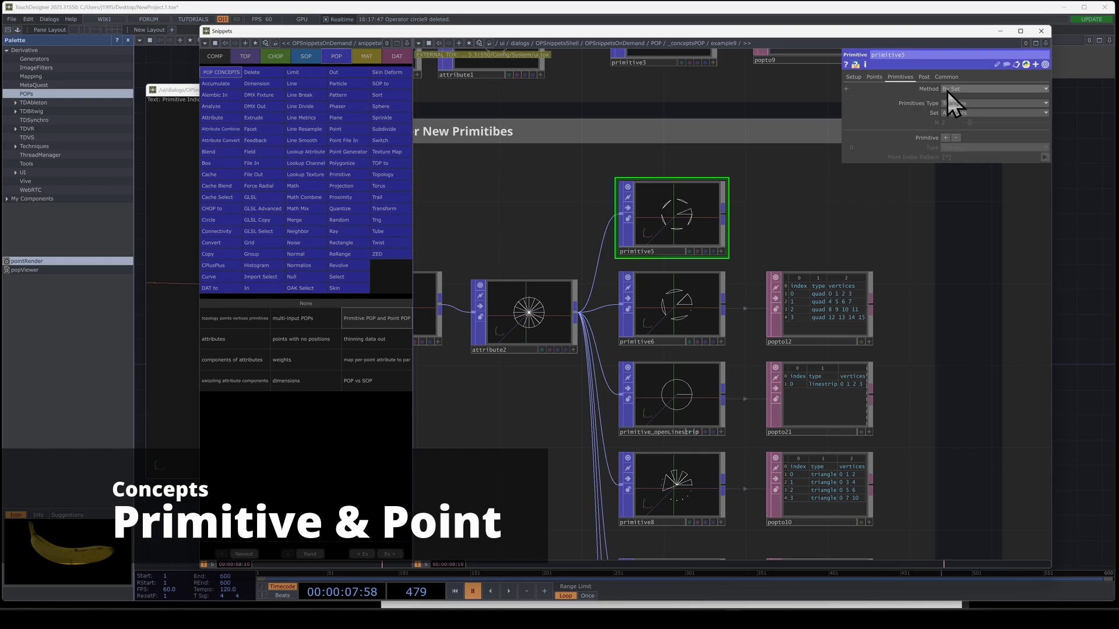
pyautogui.scroll(6, 670, 210)
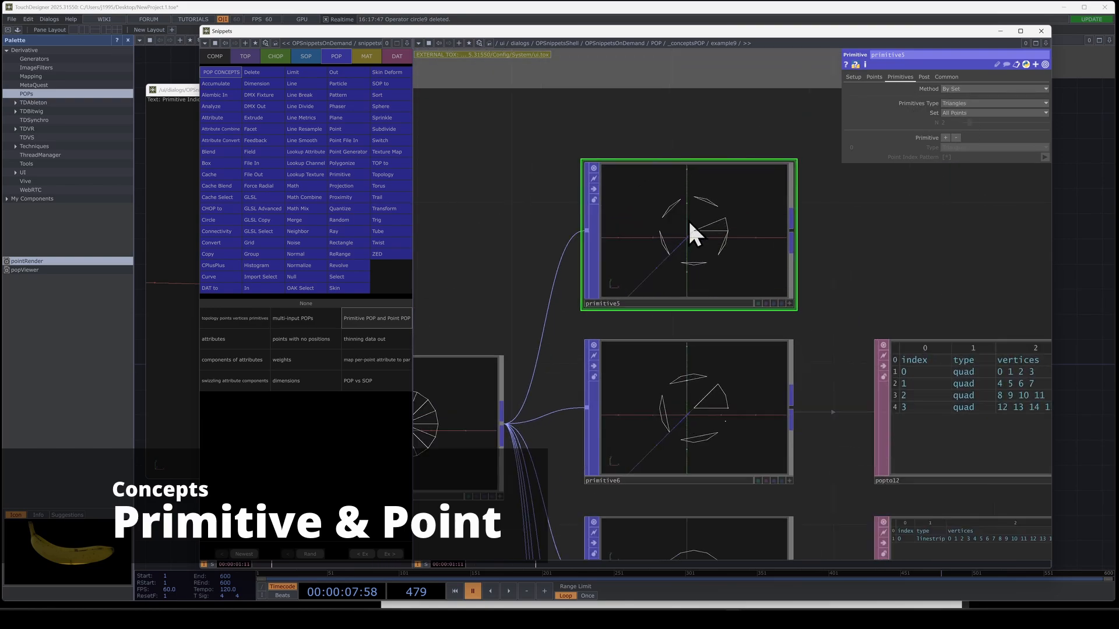
pyautogui.scroll(-3, 741, 221)
pyautogui.moveTo(554, 313); pyautogui.dragTo(614, 285)
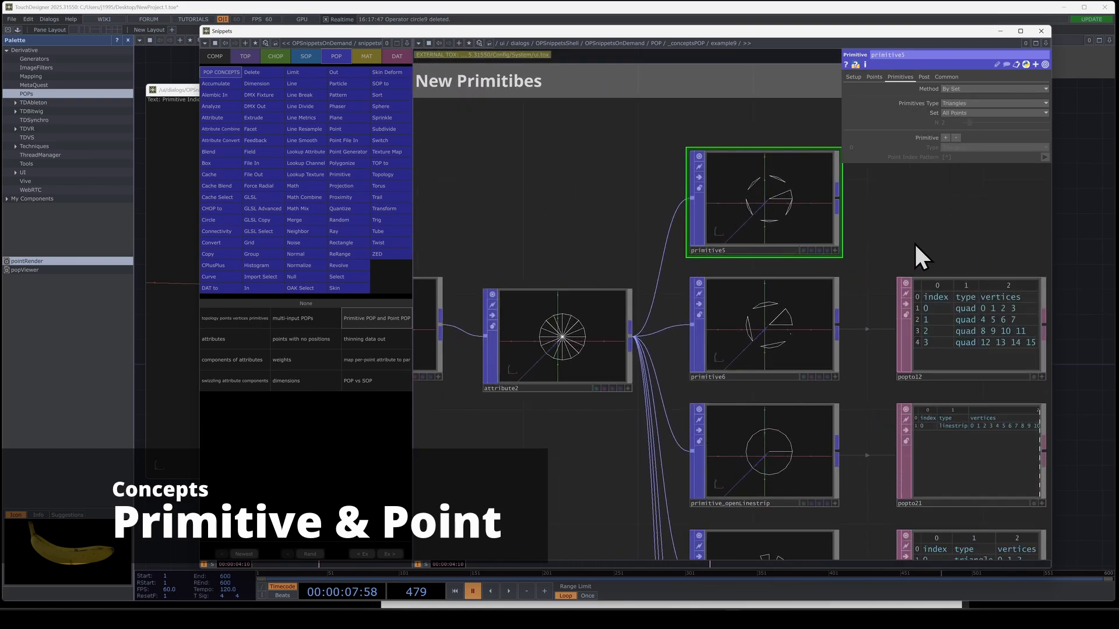
pyautogui.click(559, 347)
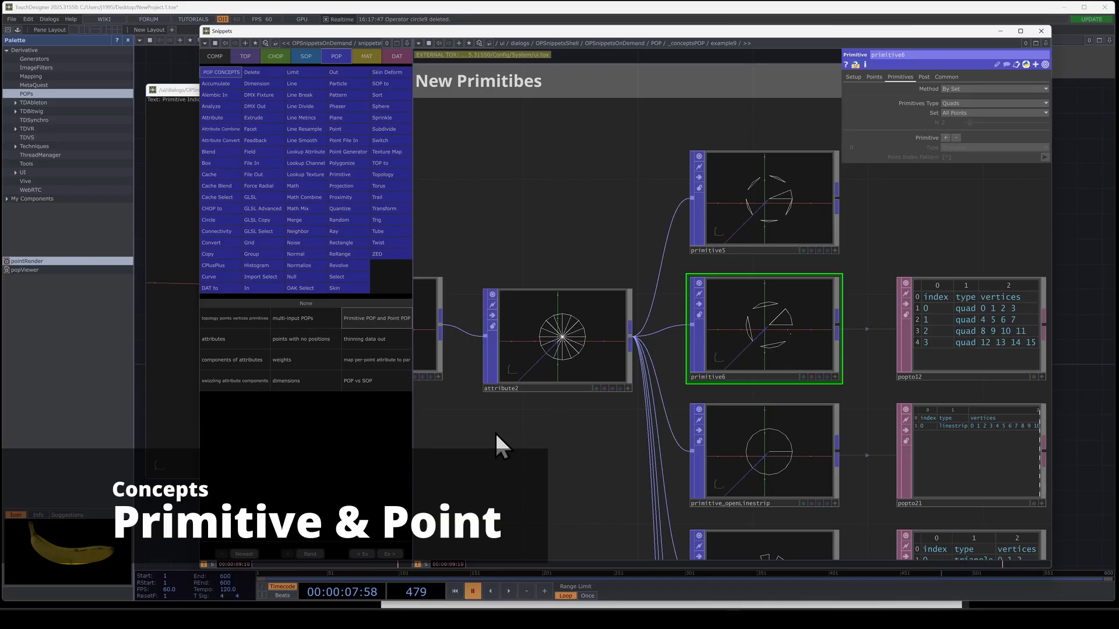
pyautogui.click(784, 160)
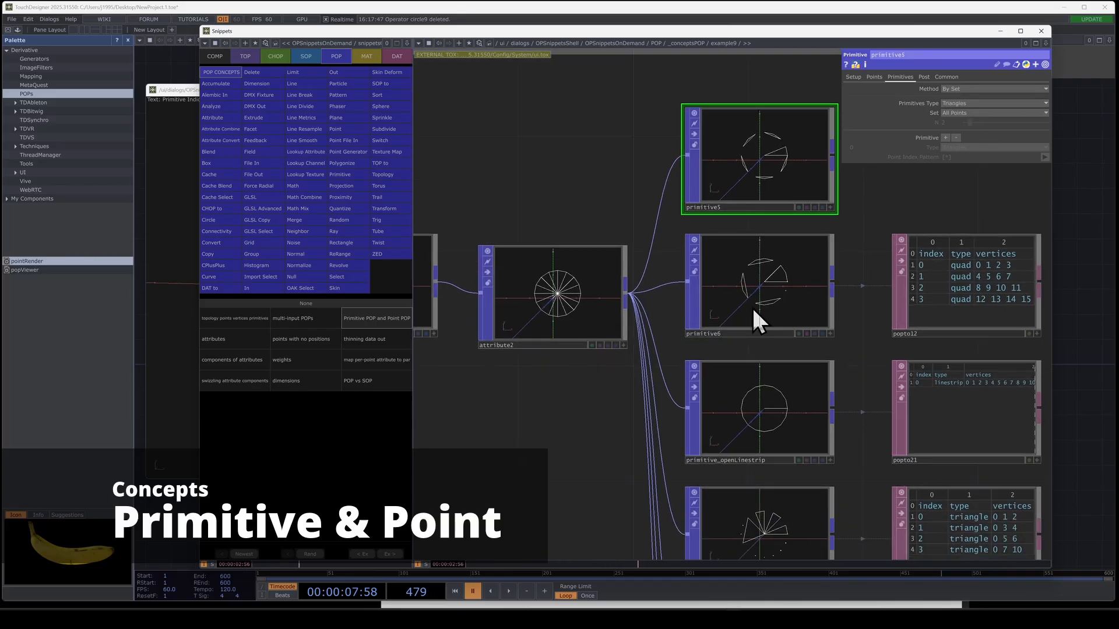
pyautogui.click(753, 310)
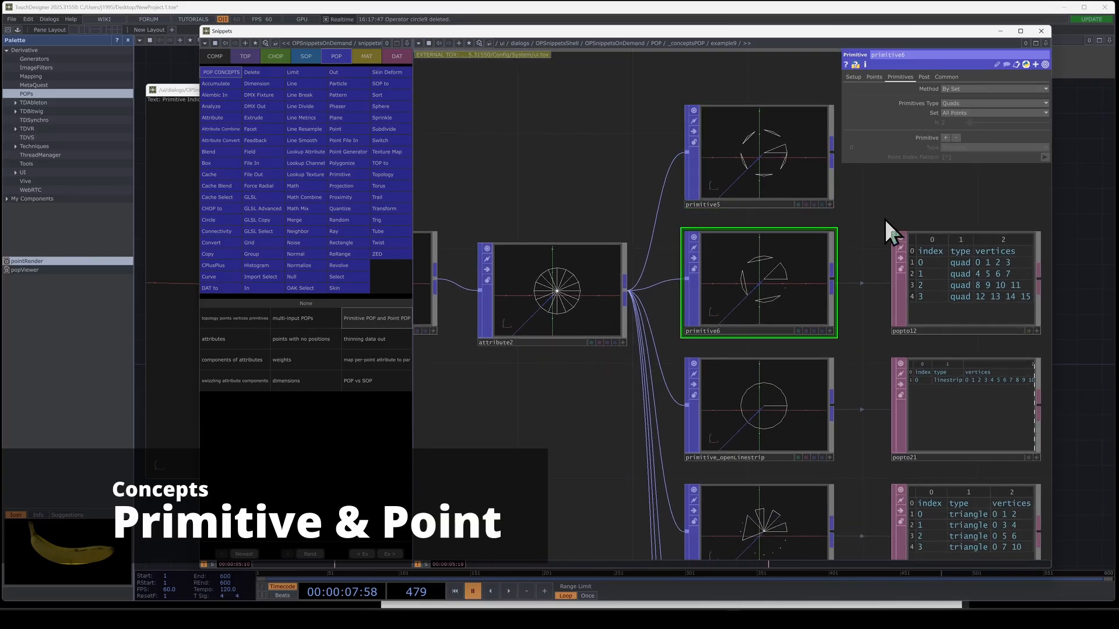
# Step: Inspect the Primitives settings of primitive_openLinestrip and primitive8, comparing the By Set method with a triangle point index pattern
pyautogui.click(780, 360)
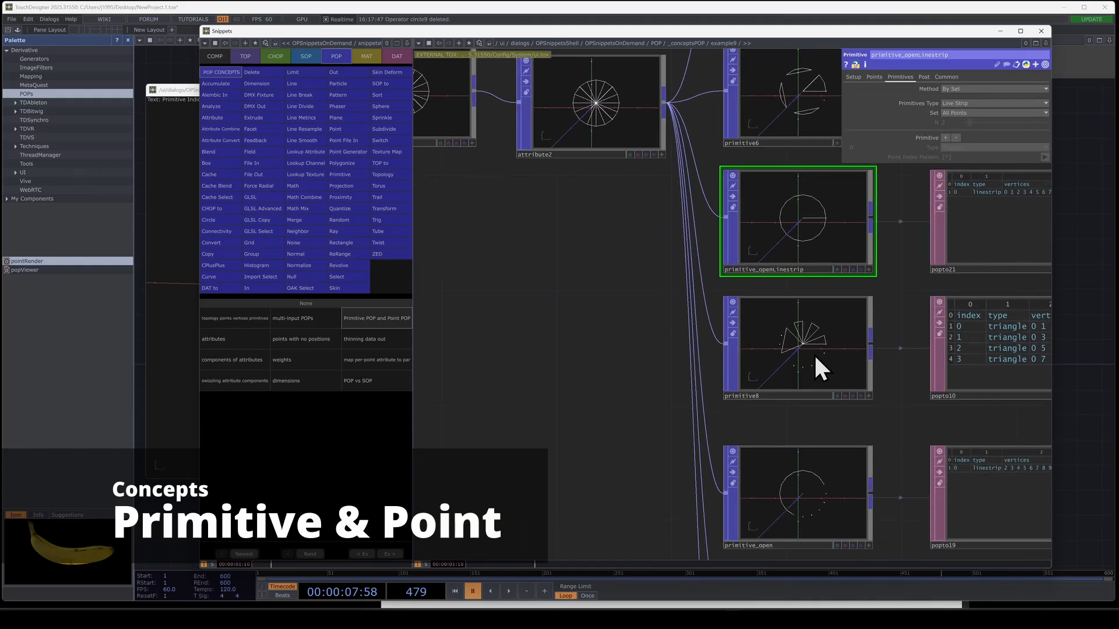
pyautogui.click(814, 353)
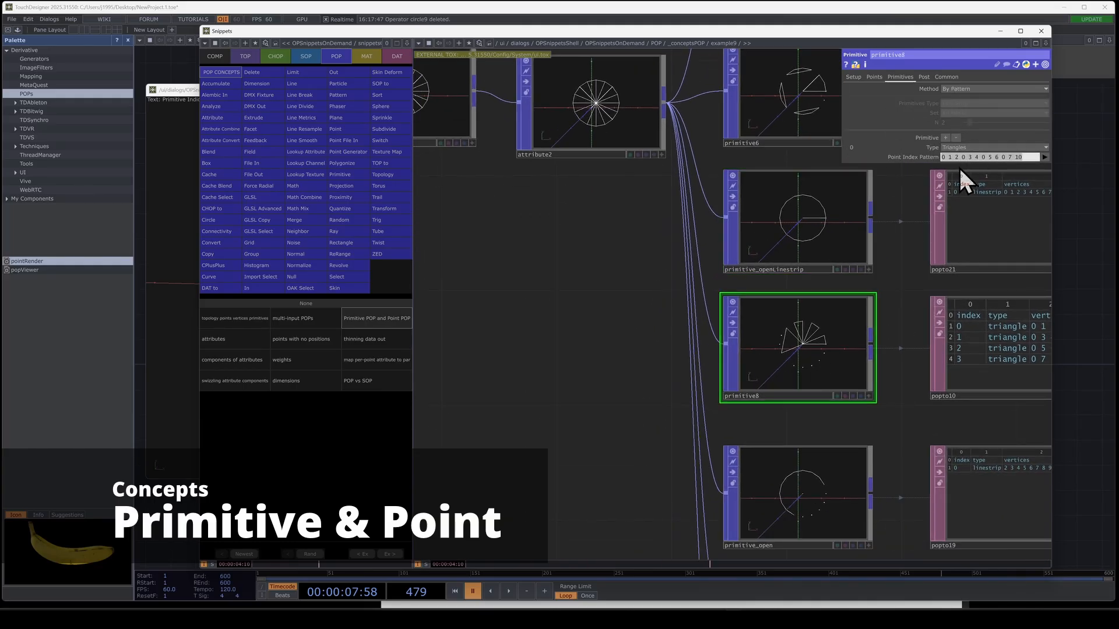
pyautogui.scroll(4, 826, 352)
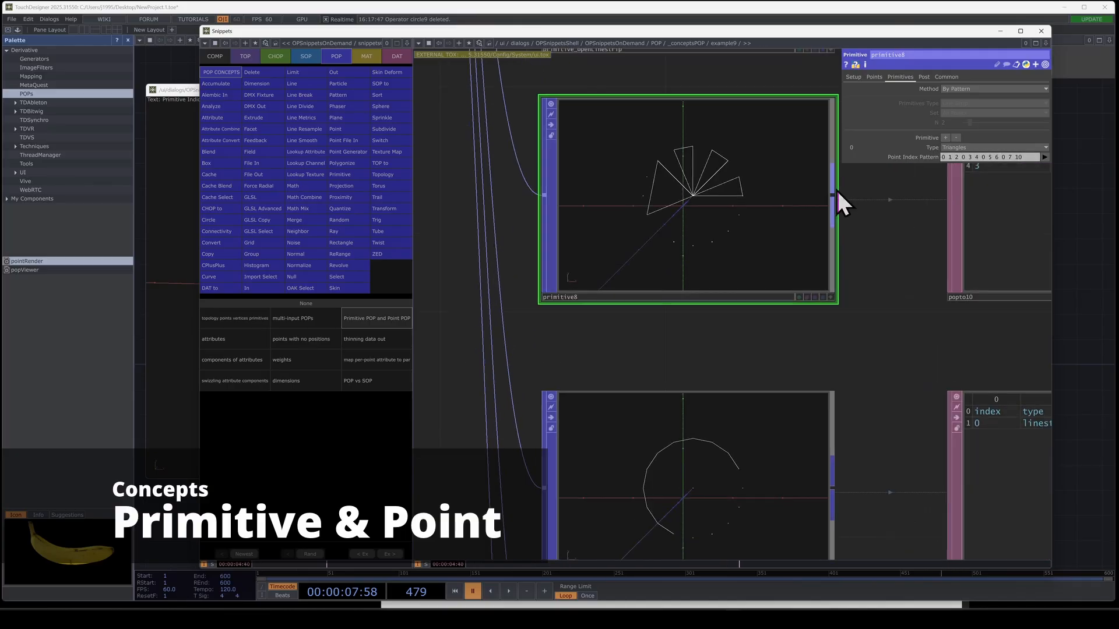
pyautogui.scroll(-4, 836, 188)
pyautogui.moveTo(824, 248); pyautogui.dragTo(772, 160)
pyautogui.scroll(2, 803, 214)
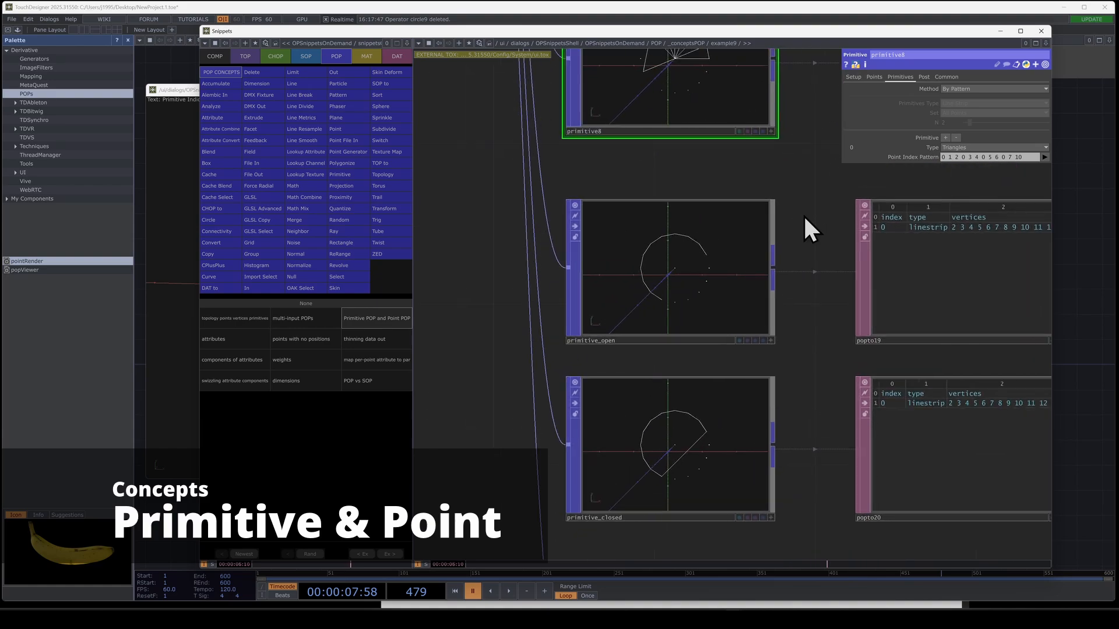
# Step: Review the line strip types and point index patterns of primitive_open, primitive_closed and primitive_oneLongLinestrip
pyautogui.click(700, 275)
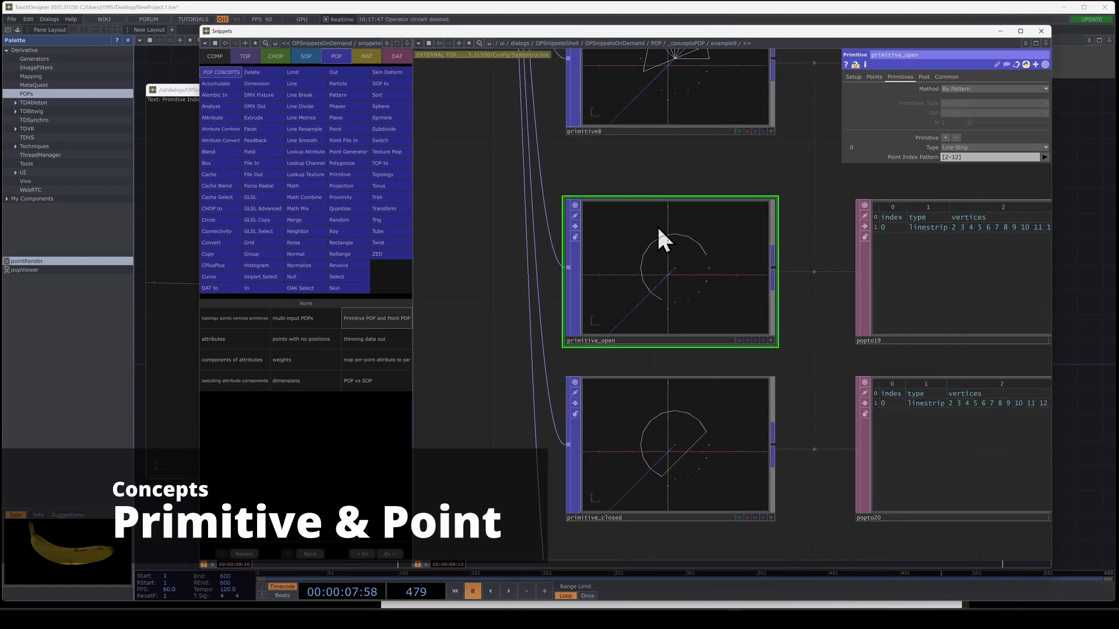
pyautogui.moveTo(802, 369); pyautogui.dragTo(738, 277)
pyautogui.click(635, 356)
pyautogui.moveTo(774, 345); pyautogui.dragTo(855, 143)
pyautogui.click(744, 405)
pyautogui.moveTo(792, 239); pyautogui.dragTo(747, 146)
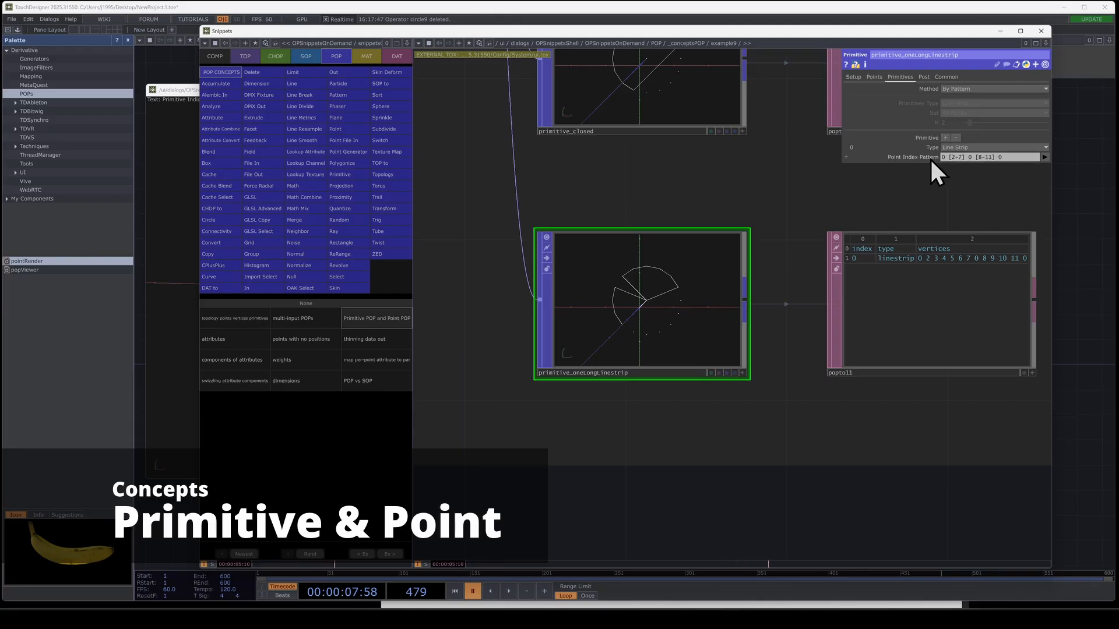
pyautogui.scroll(-4, 737, 182)
pyautogui.scroll(3, 789, 253)
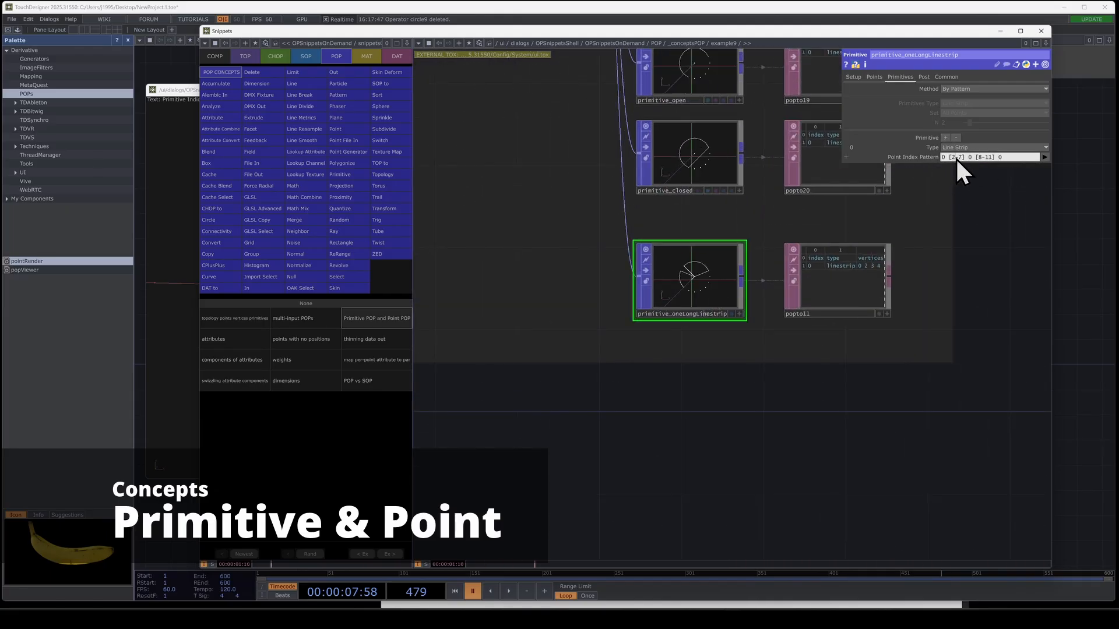
# Step: Examine point2's Setup and Points settings in the Point POP section, along with its point and primitive tables popto15 and popto16
pyautogui.scroll(2, 871, 211)
pyautogui.scroll(3, 673, 295)
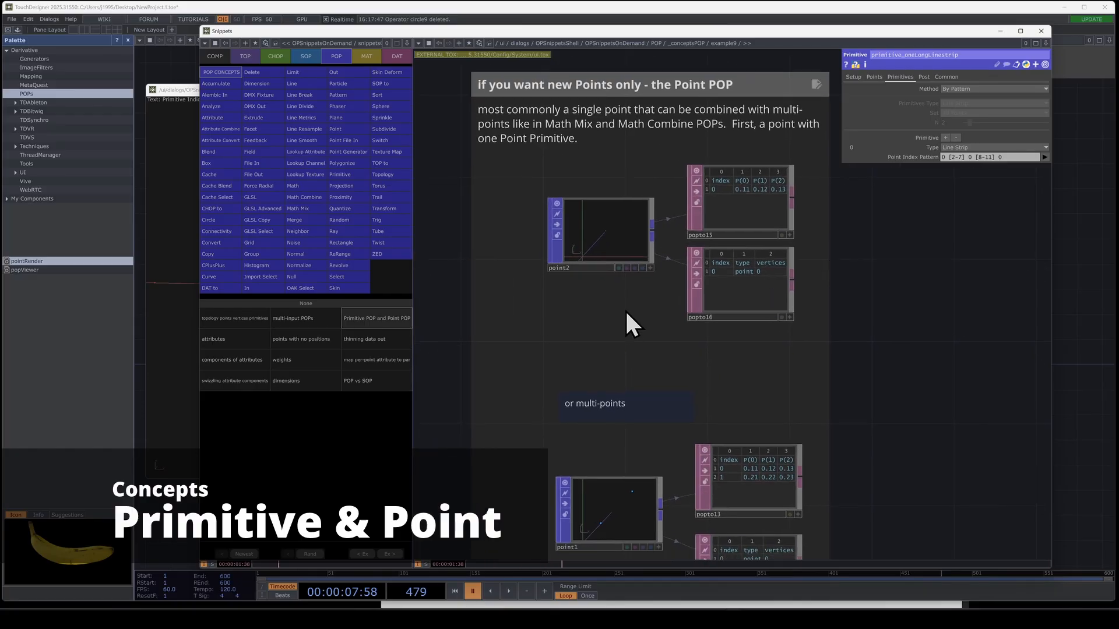
pyautogui.click(603, 221)
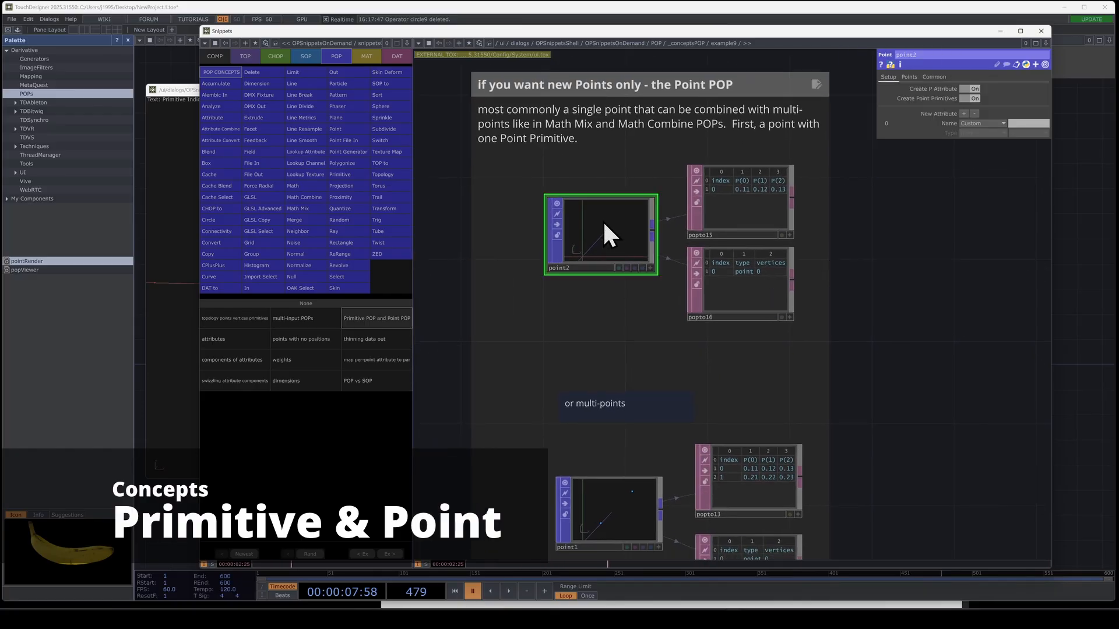
pyautogui.click(909, 78)
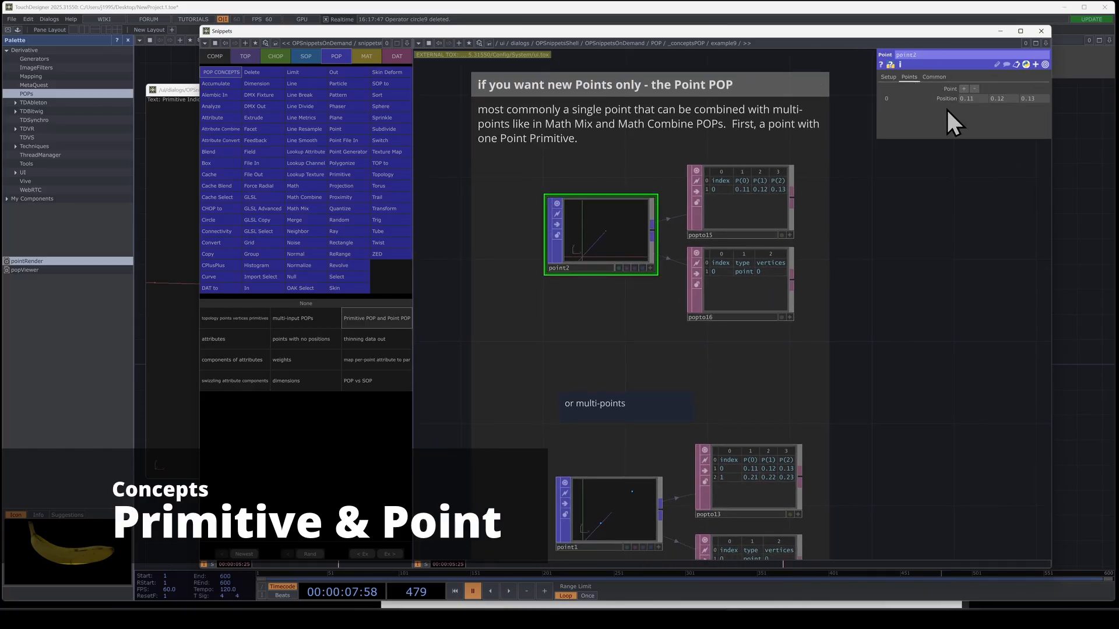
pyautogui.scroll(3, 761, 223)
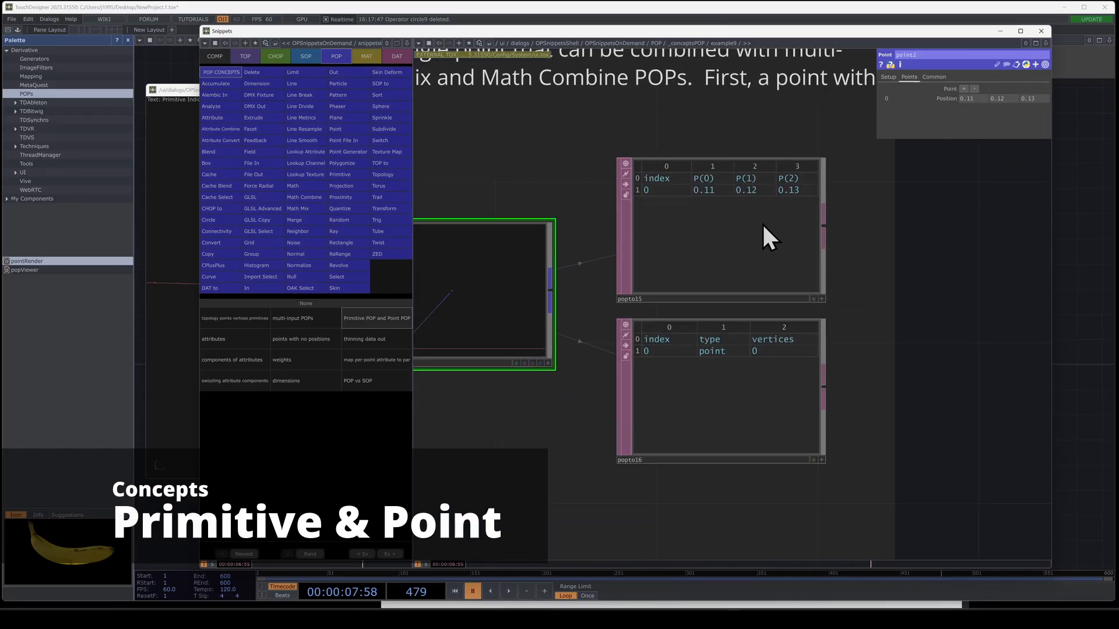
pyautogui.click(752, 396)
pyautogui.scroll(-3, 706, 350)
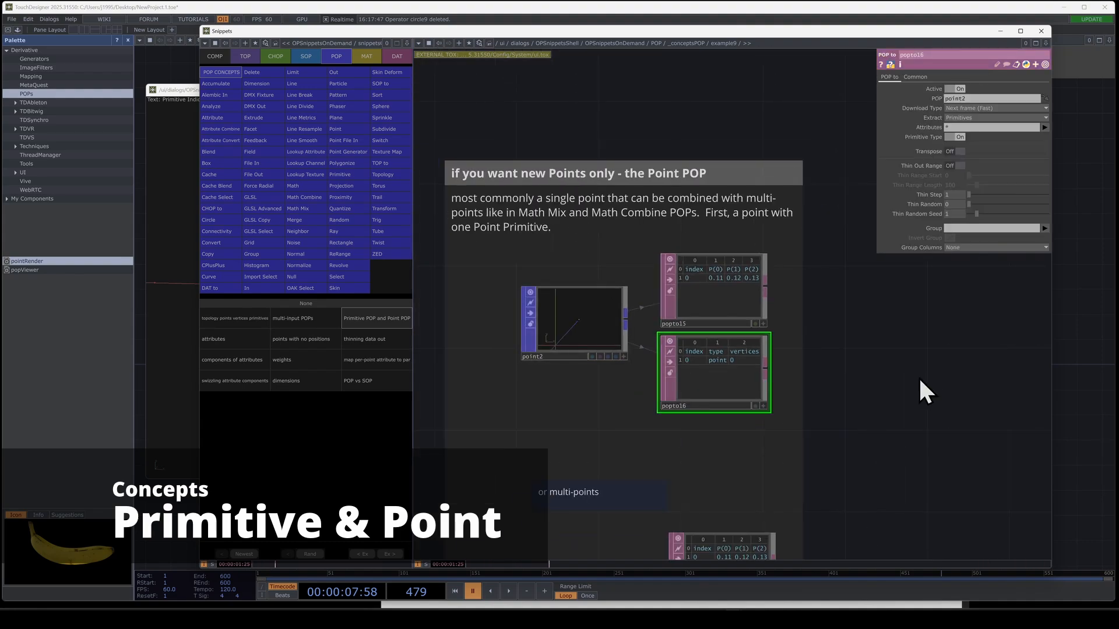
pyautogui.scroll(3, 682, 222)
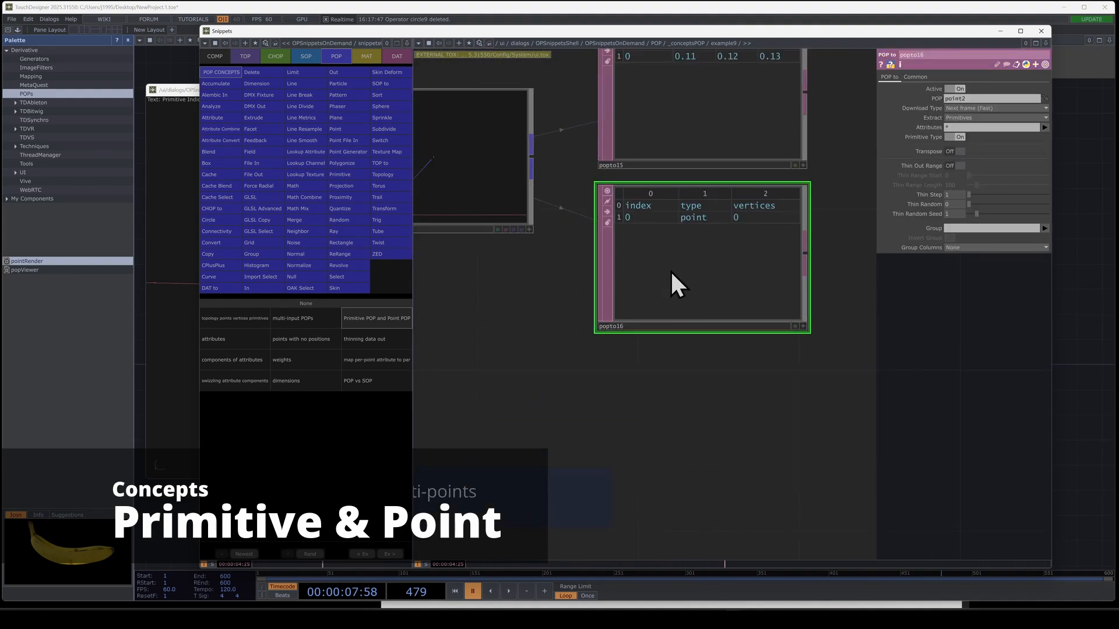
# Step: Show point1's Setup parameters in the multi-points example and view the example of one point with no P attribute and no primitives
pyautogui.scroll(-5, 761, 207)
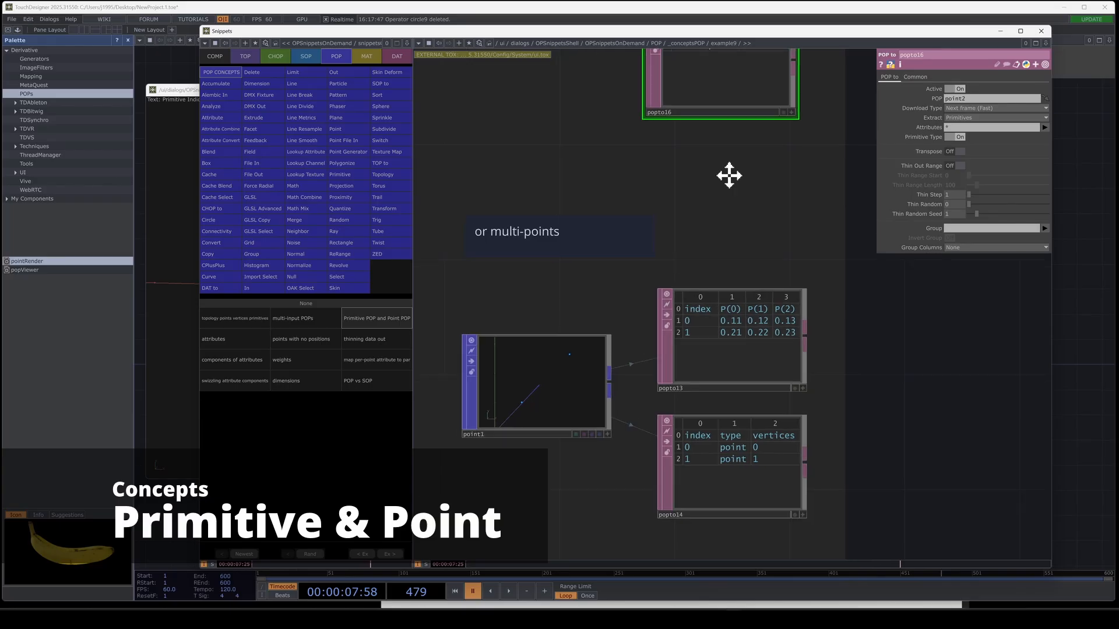
pyautogui.click(568, 349)
pyautogui.scroll(-5, 657, 192)
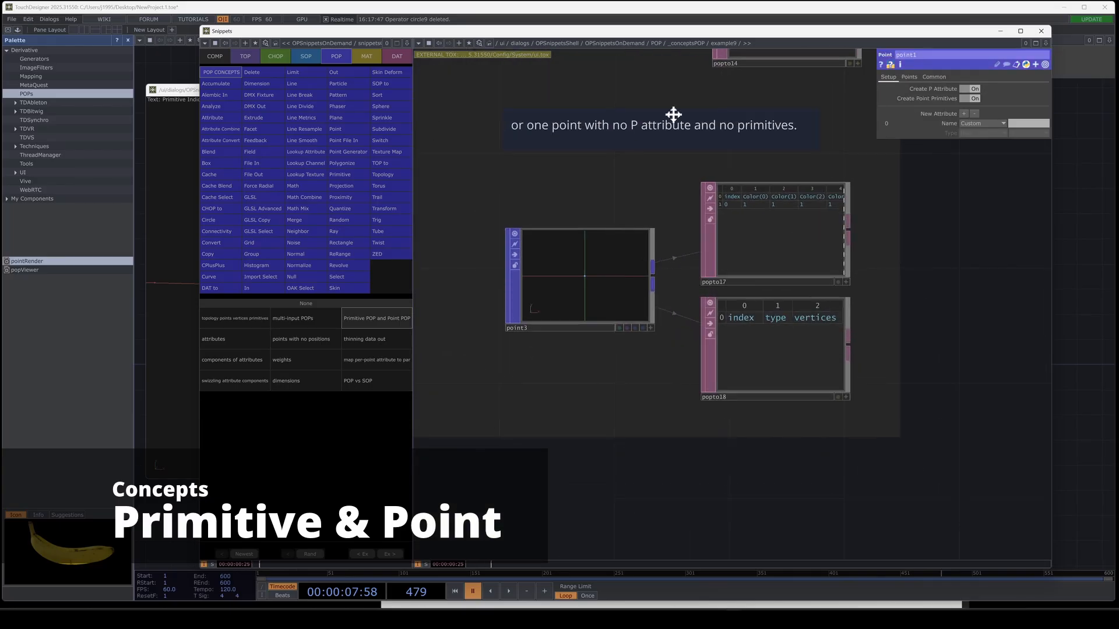
# Step: Open the attributes concept example and show sphere1's parameters alongside the attribute table popto4
pyautogui.click(223, 336)
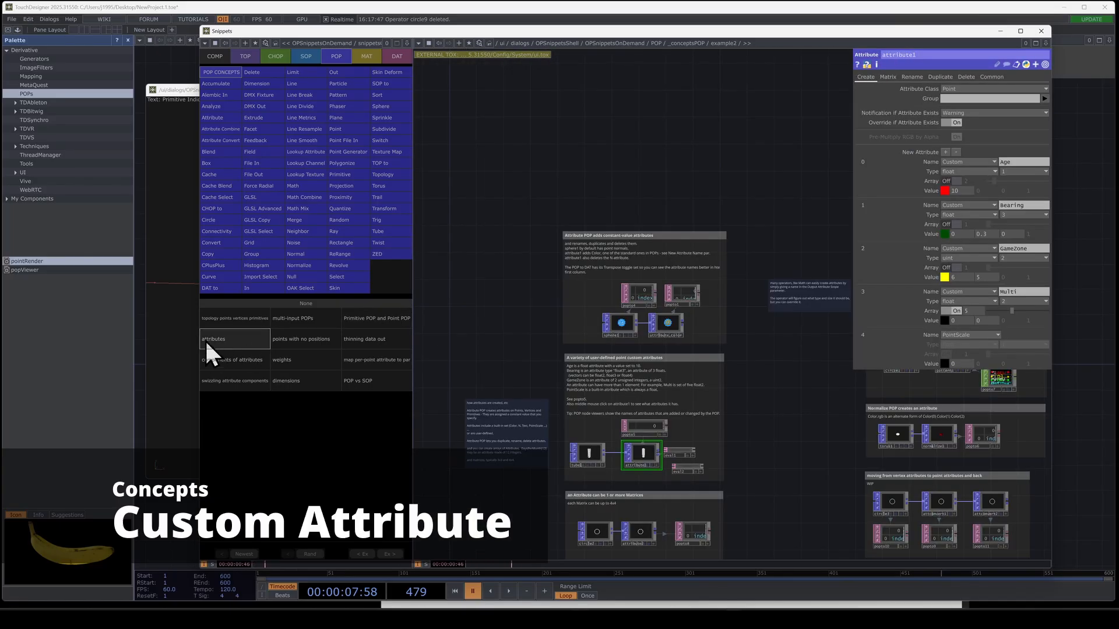
pyautogui.scroll(3, 668, 315)
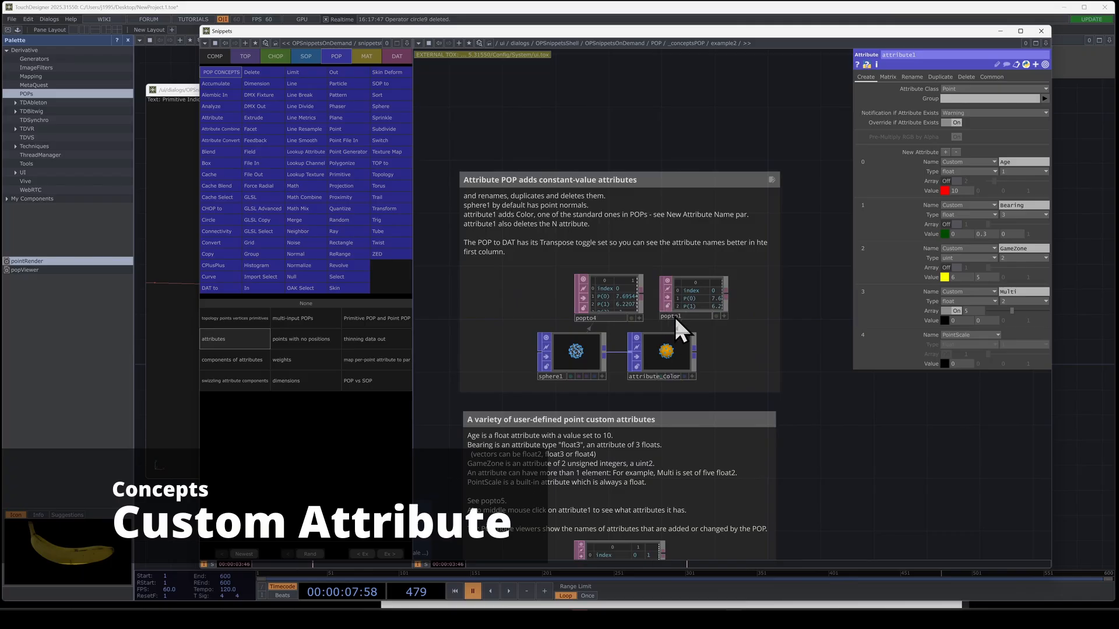
pyautogui.scroll(3, 609, 326)
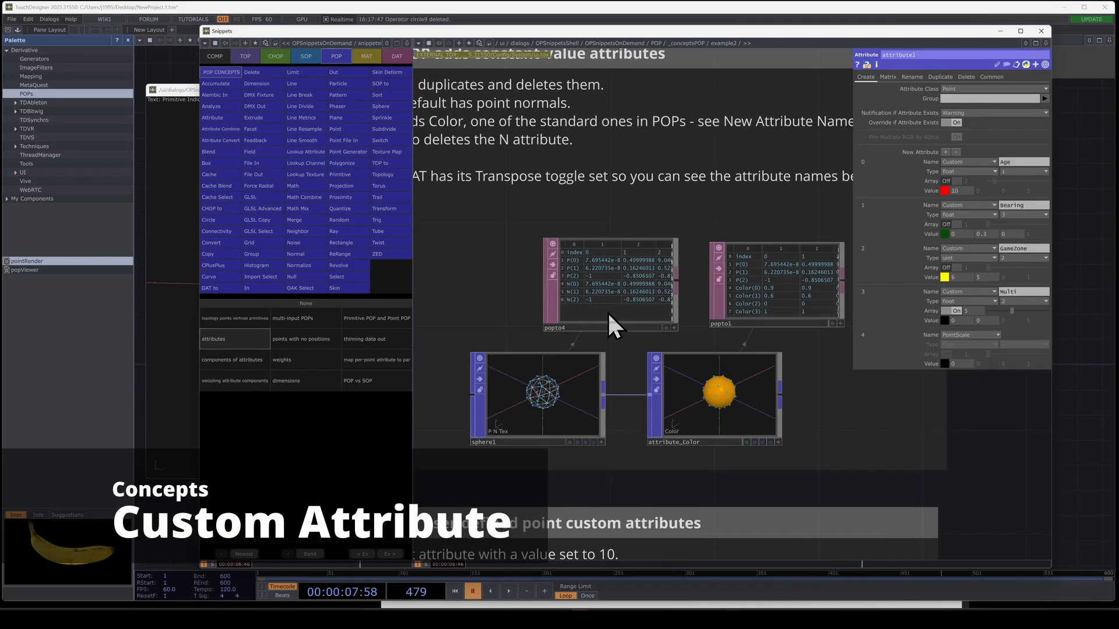
pyautogui.scroll(-2, 608, 315)
pyautogui.click(556, 380)
pyautogui.moveTo(468, 293); pyautogui.dragTo(501, 294)
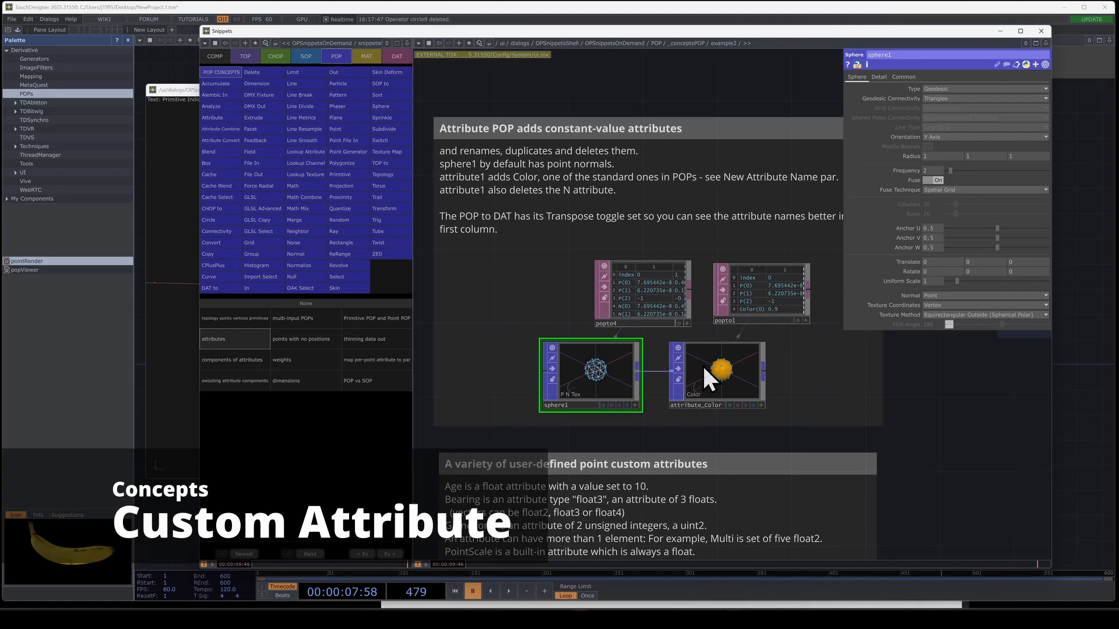
# Step: Show attribute_Color's Create settings and compare its Color attribute with the attribute table popto1
pyautogui.click(716, 370)
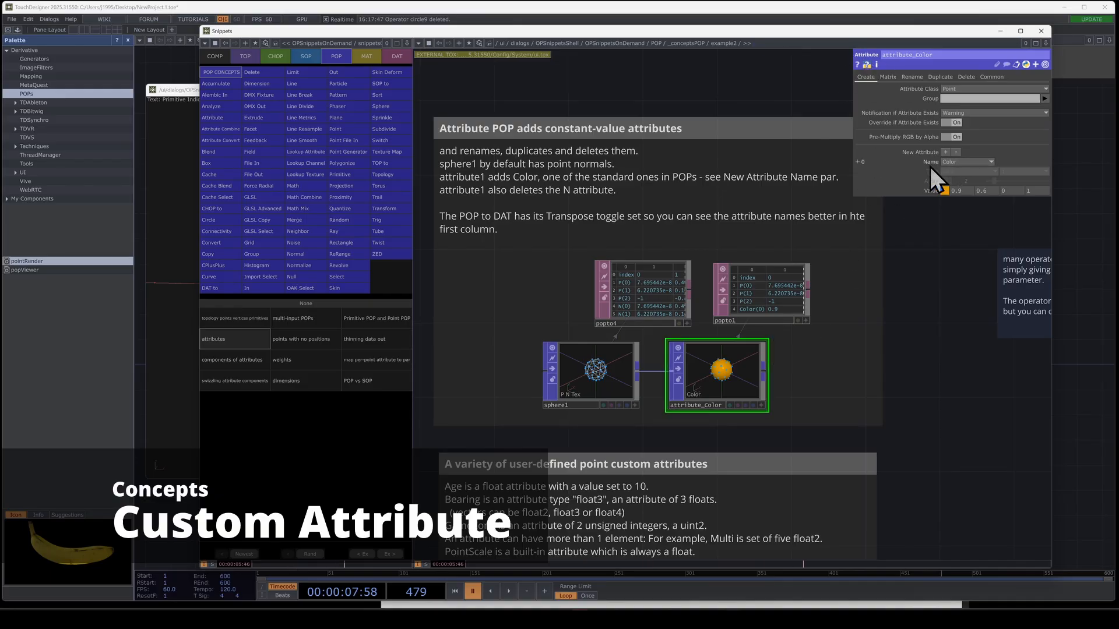
pyautogui.click(1006, 150)
pyautogui.scroll(3, 730, 411)
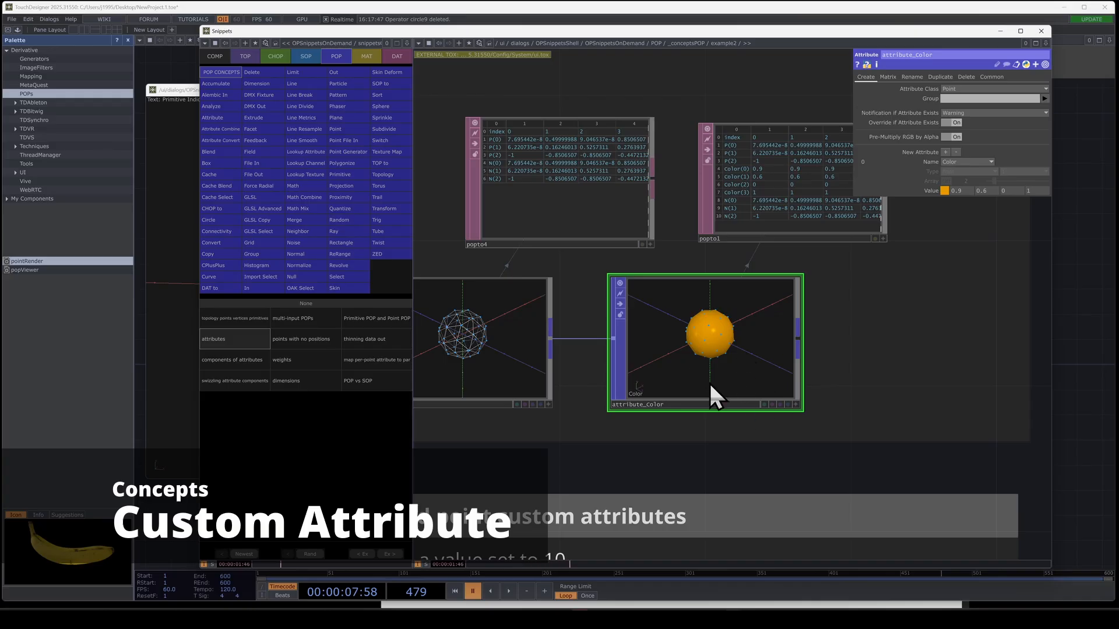
# Step: Show the parameters of popto1 and examine the Color attribute rows in its table
pyautogui.scroll(-2, 709, 373)
pyautogui.scroll(2, 774, 348)
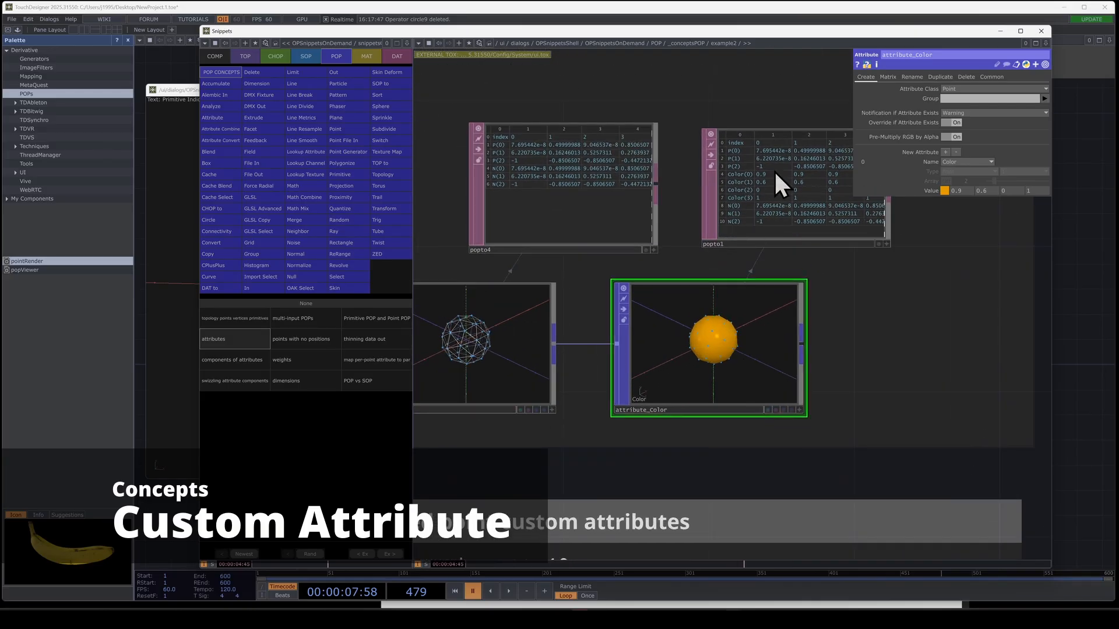
pyautogui.scroll(2, 763, 193)
pyautogui.click(739, 205)
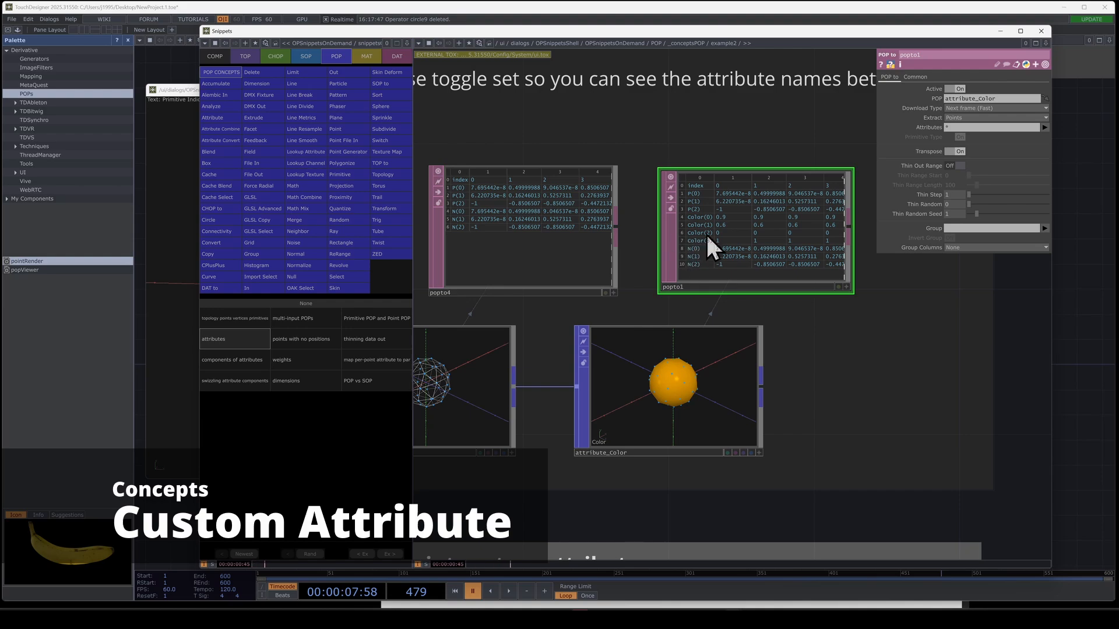
# Step: Show attribute1's Create settings for Age, Bearing, GameZone, Multi and PointScale in the user-defined point custom attributes example
pyautogui.moveTo(870, 367); pyautogui.dragTo(872, 375)
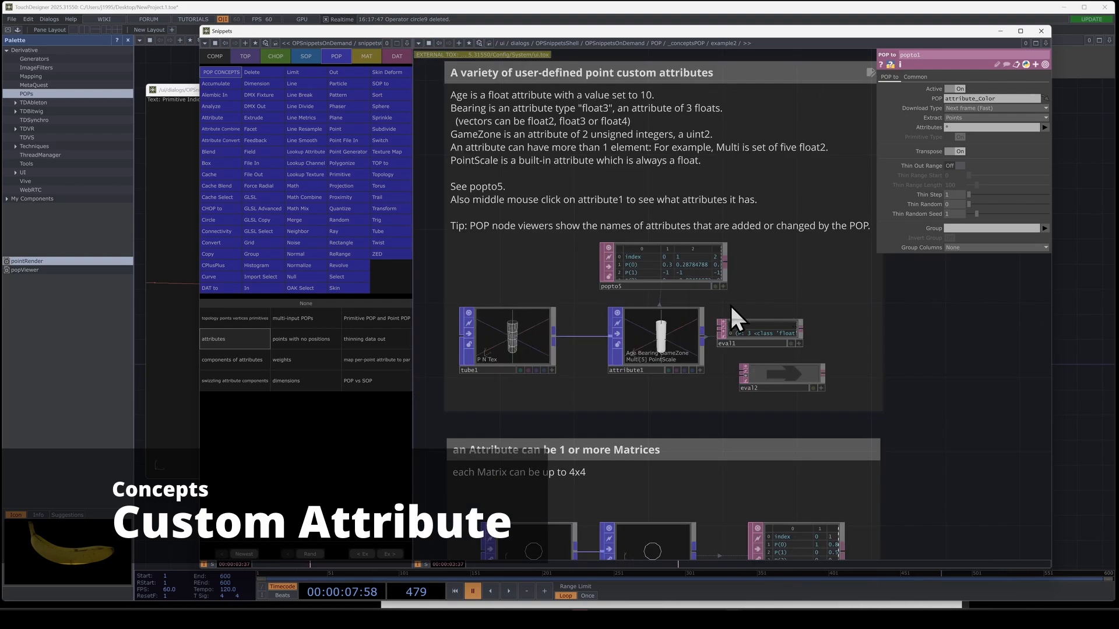
pyautogui.scroll(3, 622, 352)
pyautogui.click(507, 358)
pyautogui.moveTo(573, 421); pyautogui.dragTo(564, 449)
pyautogui.click(760, 359)
pyautogui.click(619, 396)
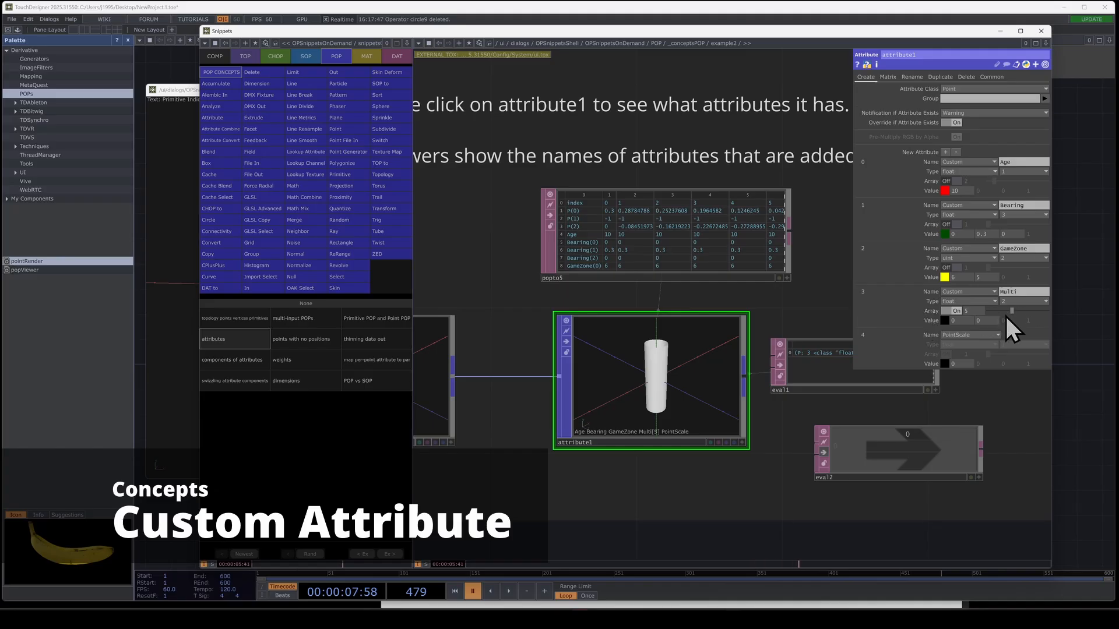
# Step: Enlarge the popto5 table and turn off its Transpose option
pyautogui.scroll(3, 722, 231)
pyautogui.moveTo(802, 324); pyautogui.dragTo(822, 371)
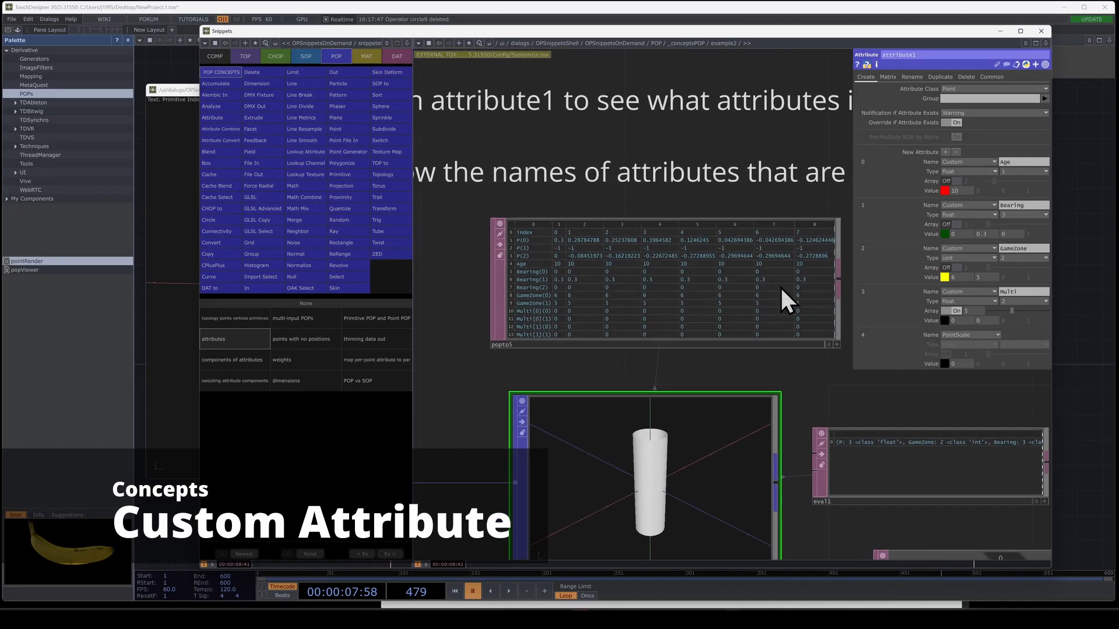
pyautogui.scroll(2, 552, 324)
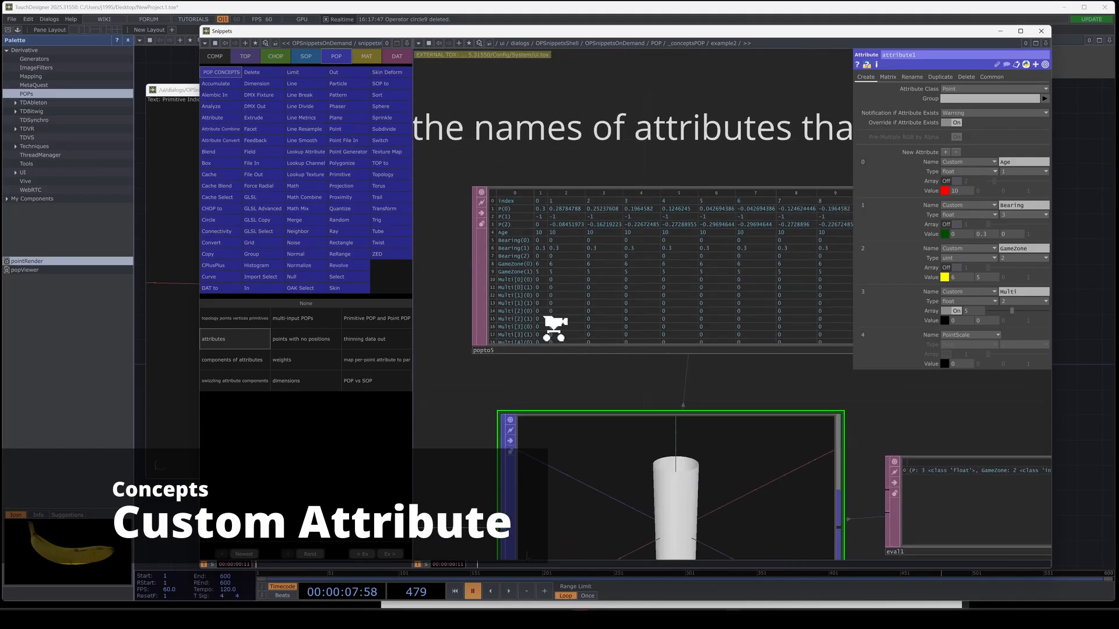
pyautogui.click(520, 284)
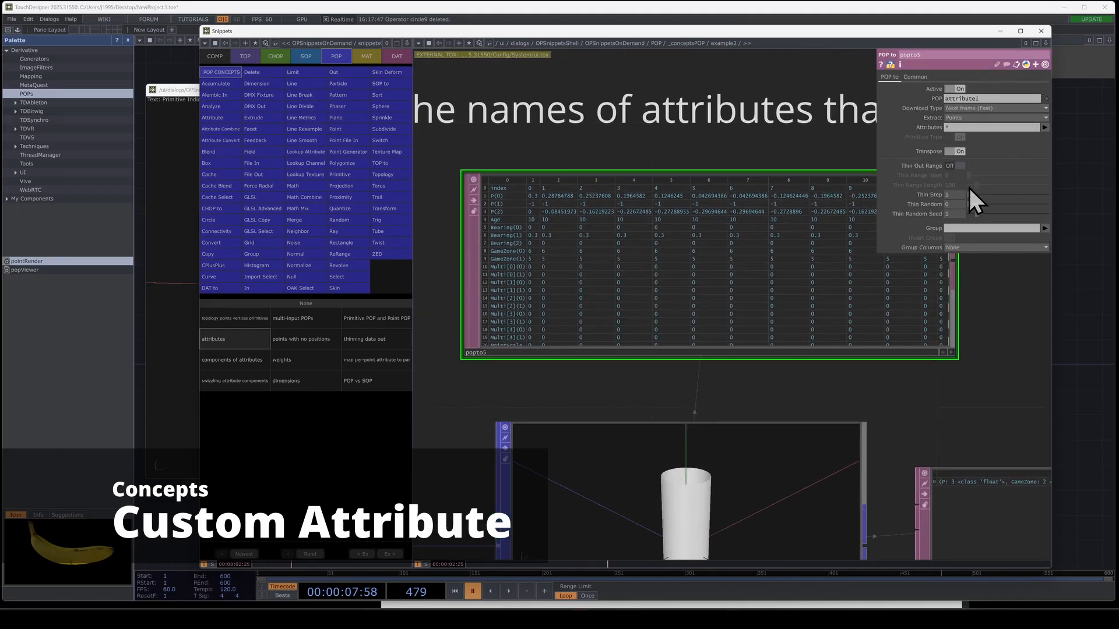
pyautogui.click(960, 152)
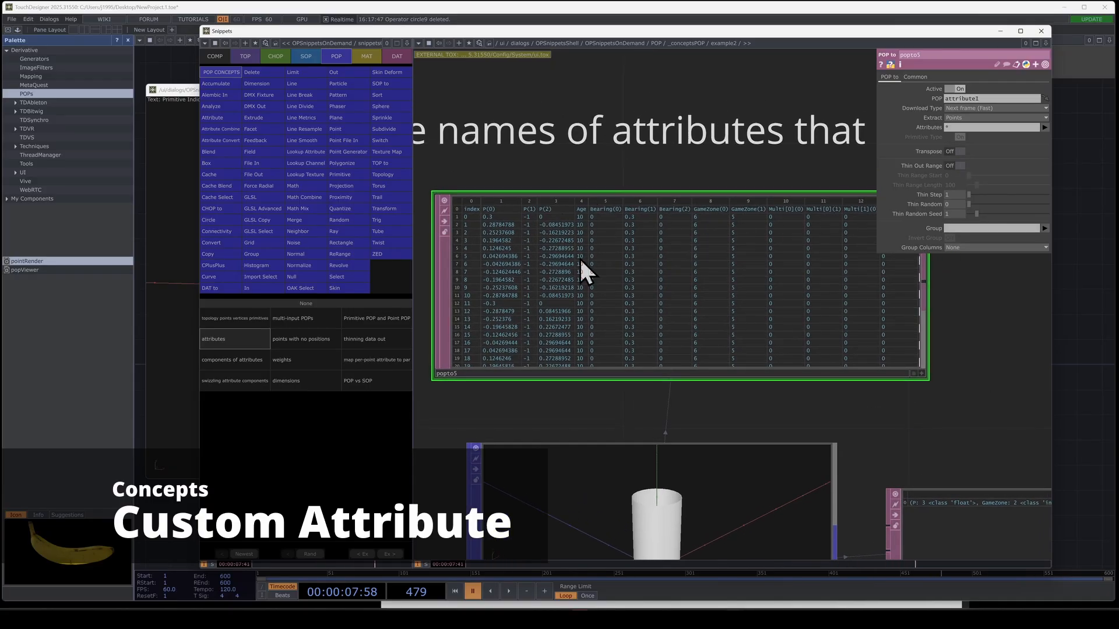
pyautogui.moveTo(847, 408); pyautogui.dragTo(802, 410)
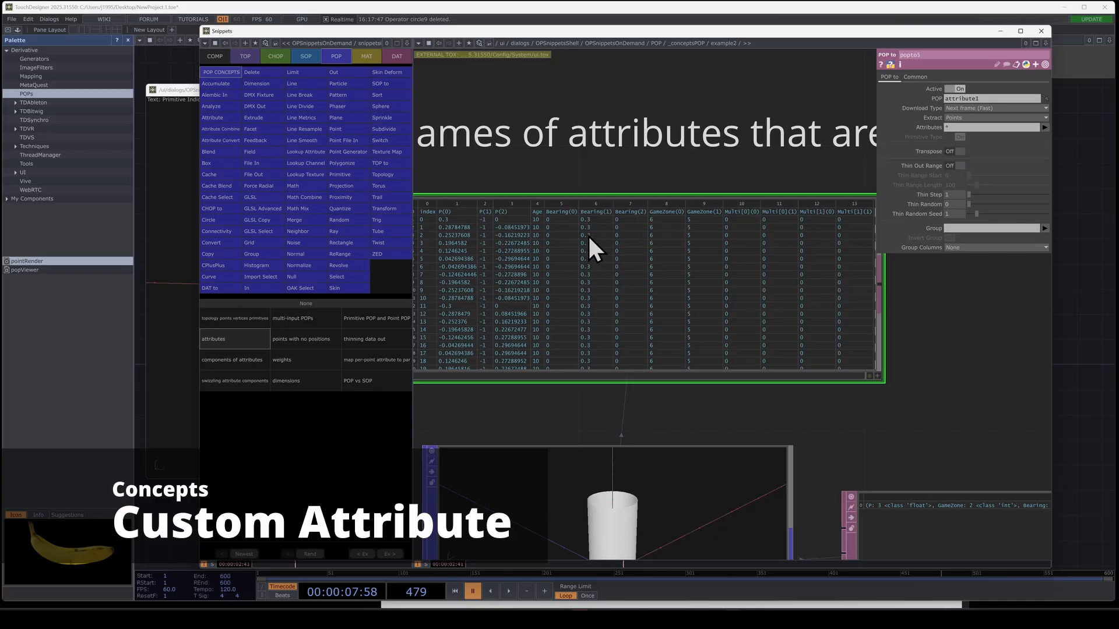
# Step: Inspect eval1's expression op('attribute1').pointAttributes, widen the node, and examine the pointAttributes entry in the attributePOP Class documentation
pyautogui.click(736, 332)
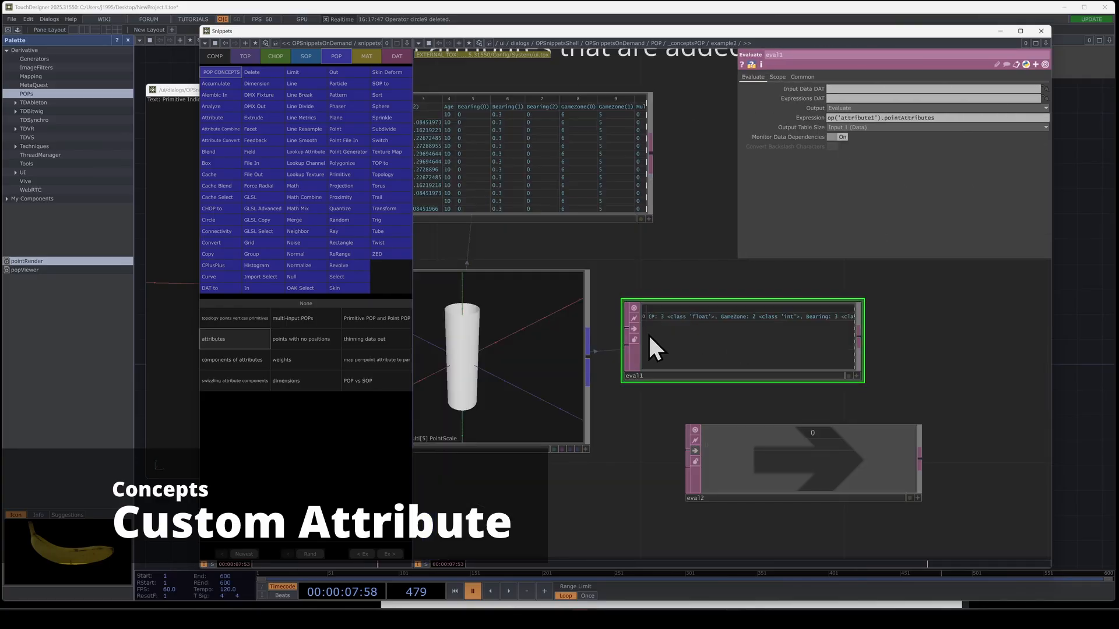
pyautogui.scroll(4, 677, 330)
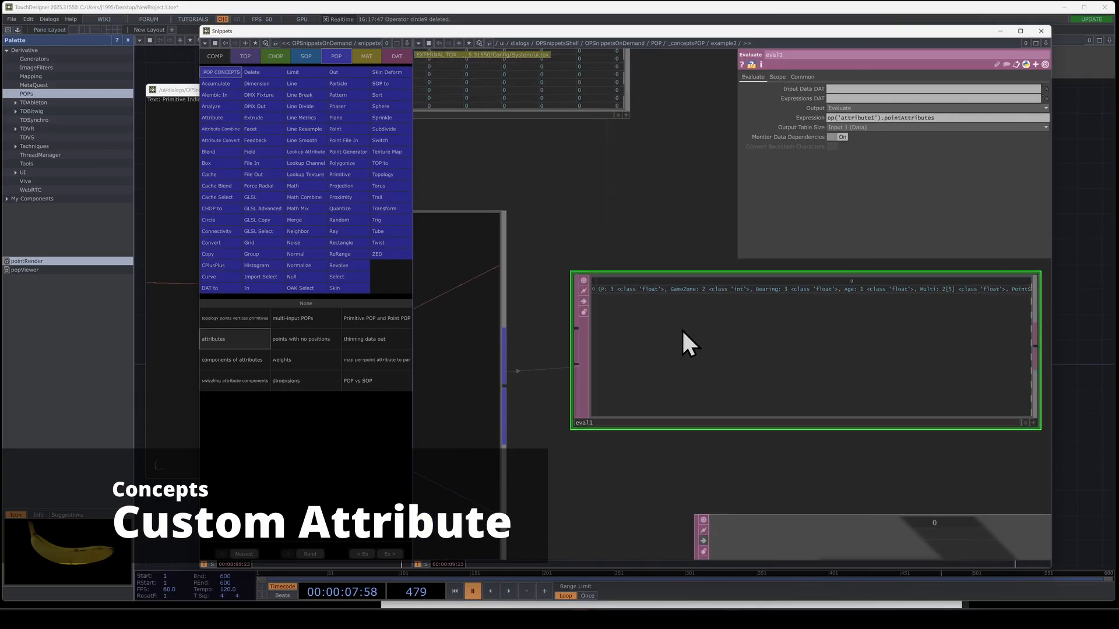
pyautogui.scroll(-4, 712, 295)
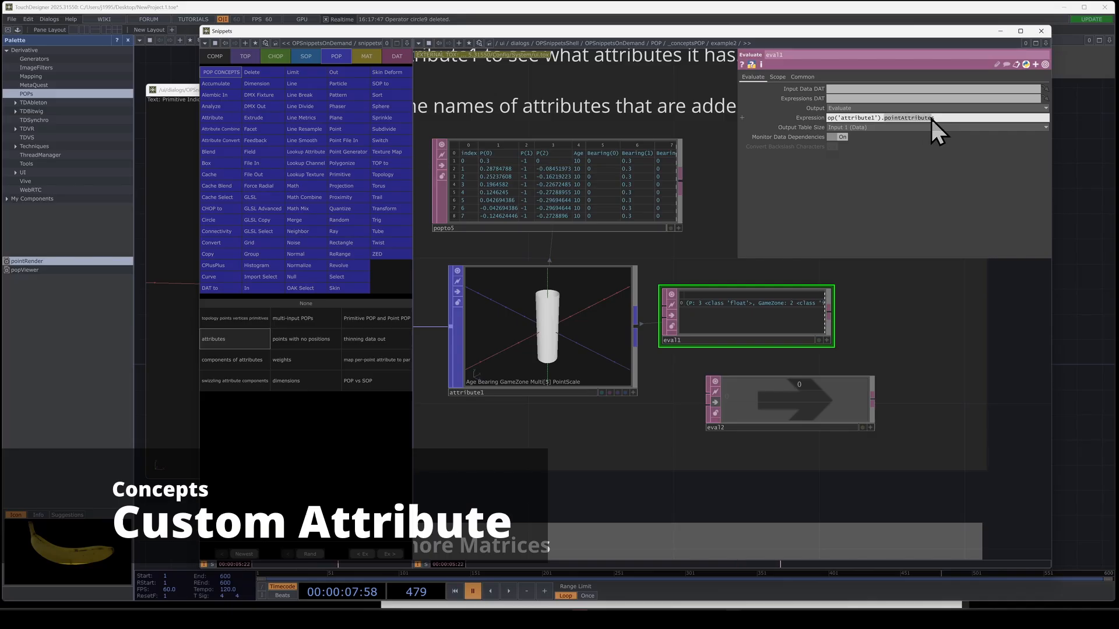
pyautogui.scroll(3, 636, 365)
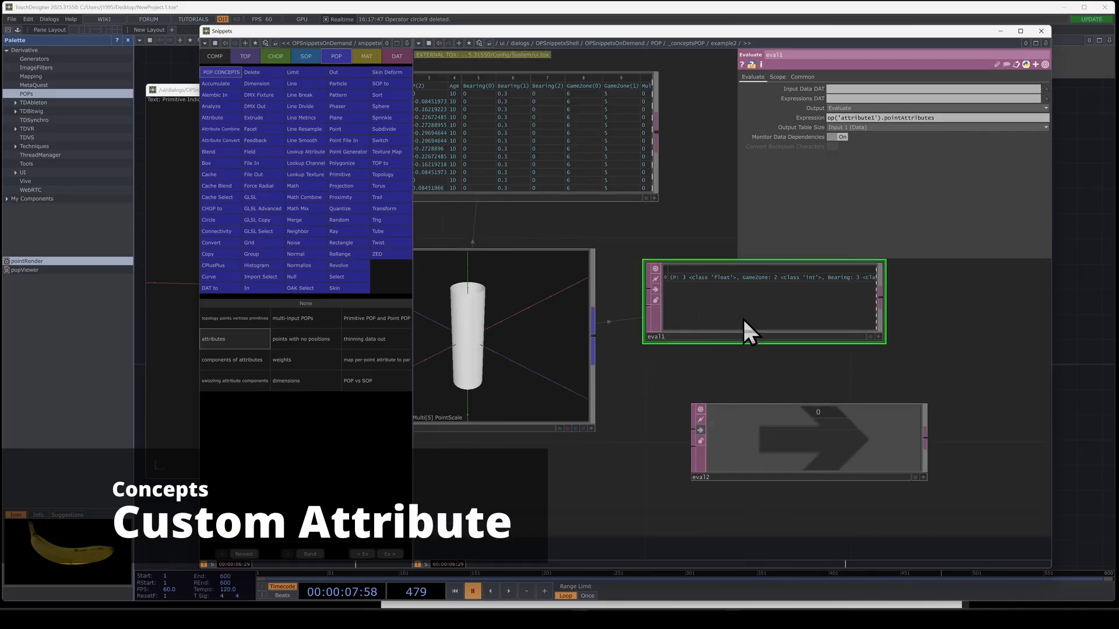
pyautogui.scroll(-3, 744, 319)
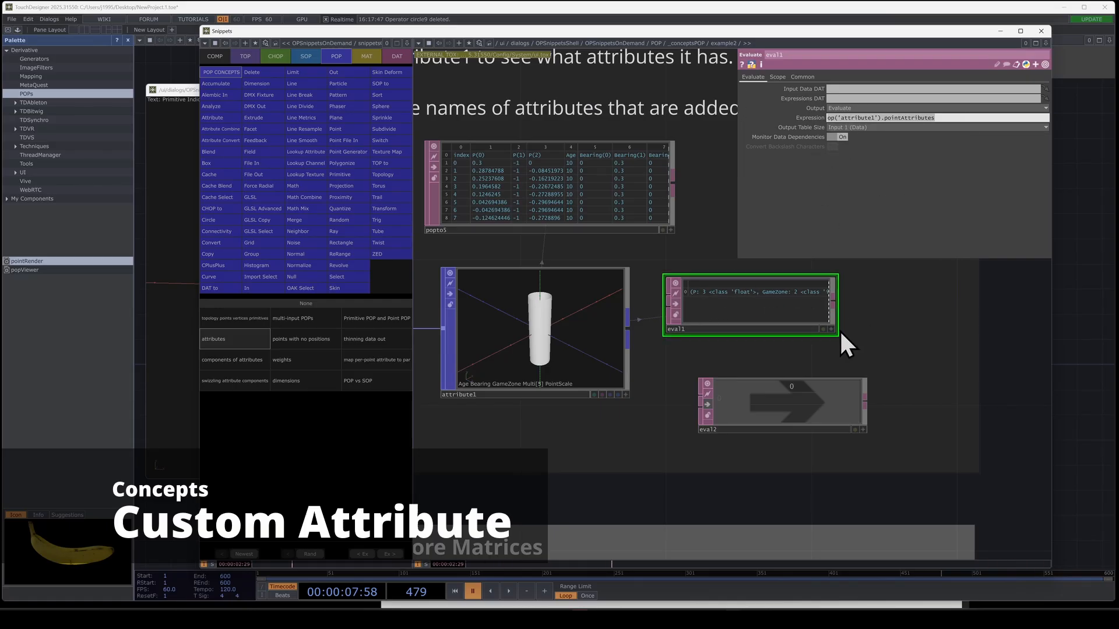
pyautogui.moveTo(839, 335); pyautogui.dragTo(1051, 333)
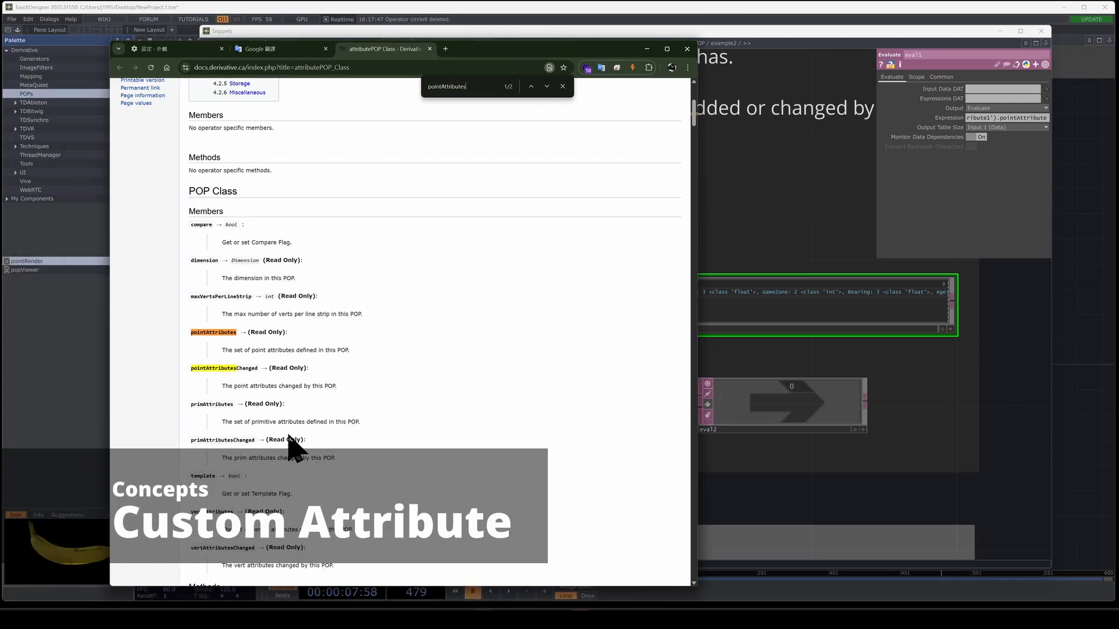
pyautogui.moveTo(259, 333); pyautogui.dragTo(296, 331)
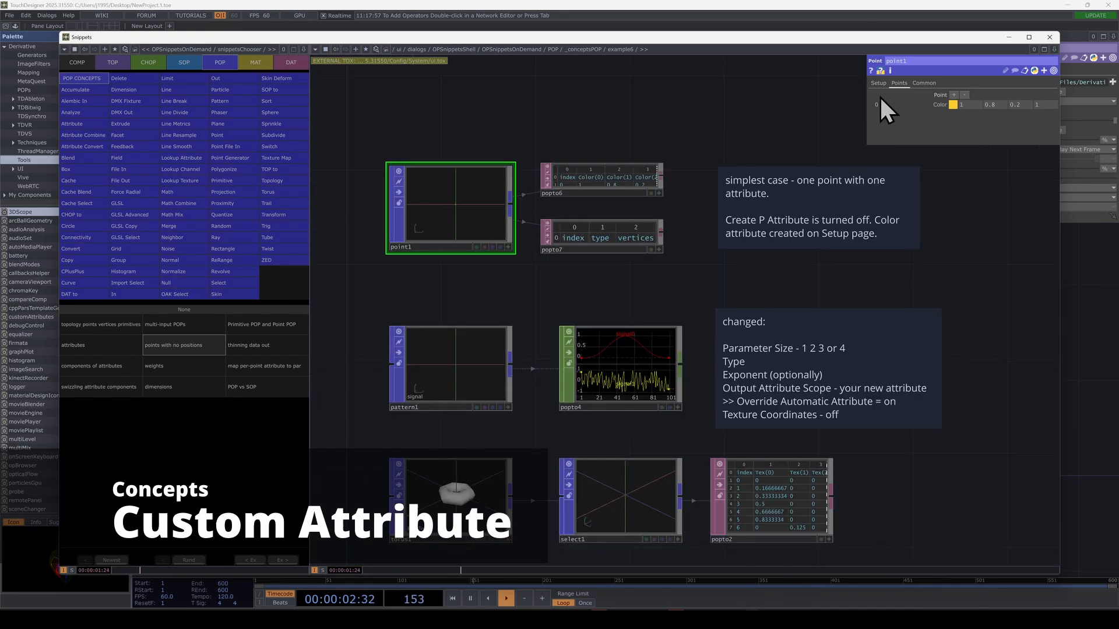
# Step: In the points with no positions example, review point1's Setup settings, pattern1's parameters and the popto4 CHOP
pyautogui.click(878, 82)
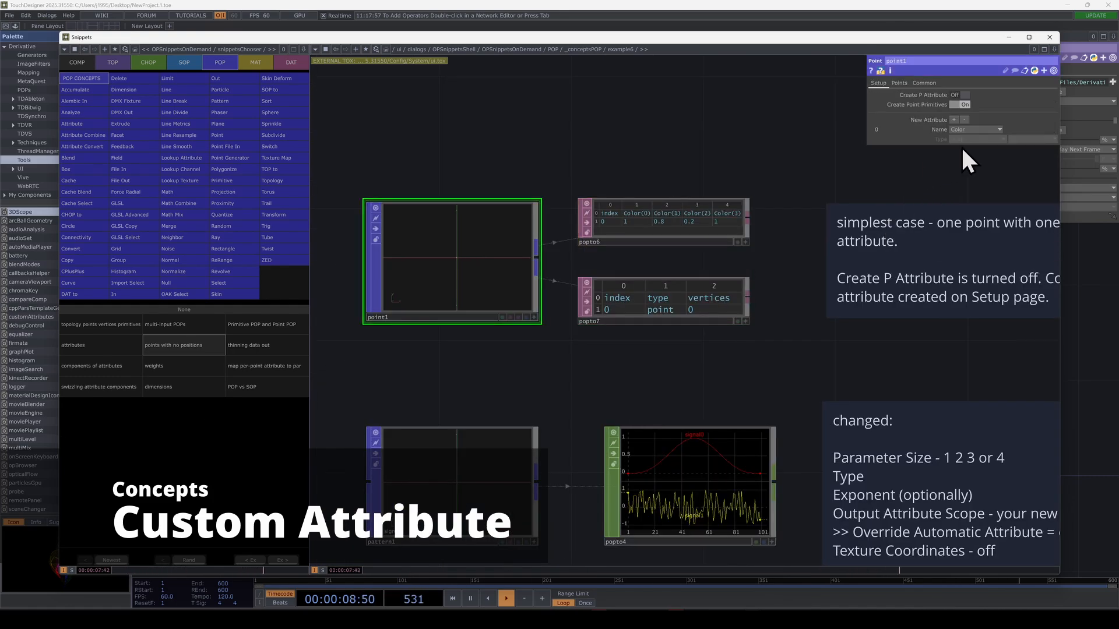
pyautogui.click(674, 237)
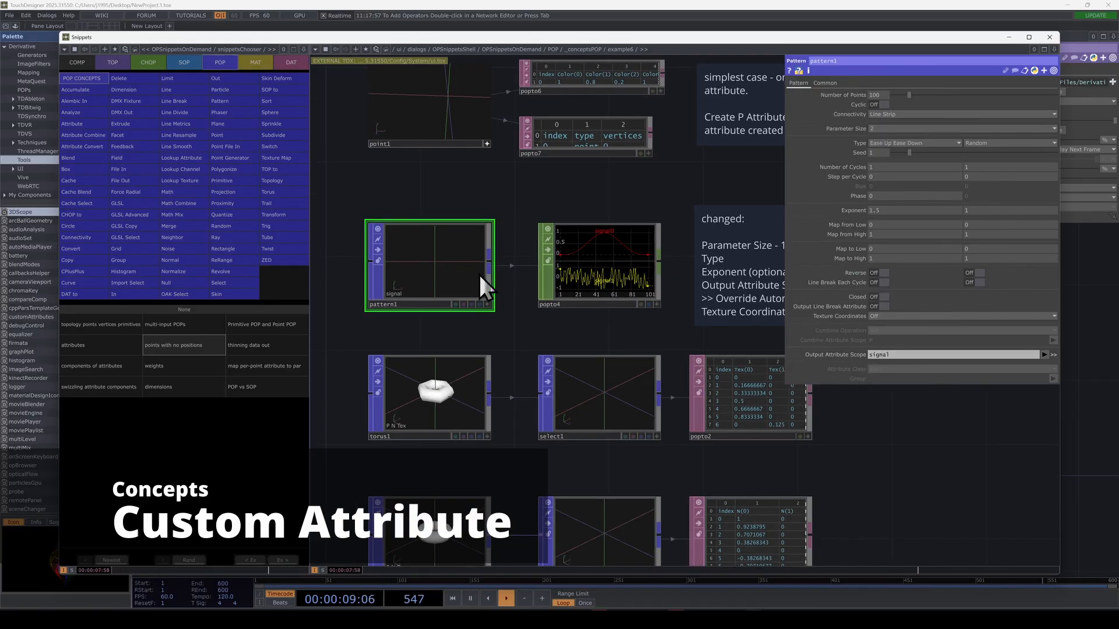
pyautogui.doubleClick(530, 212)
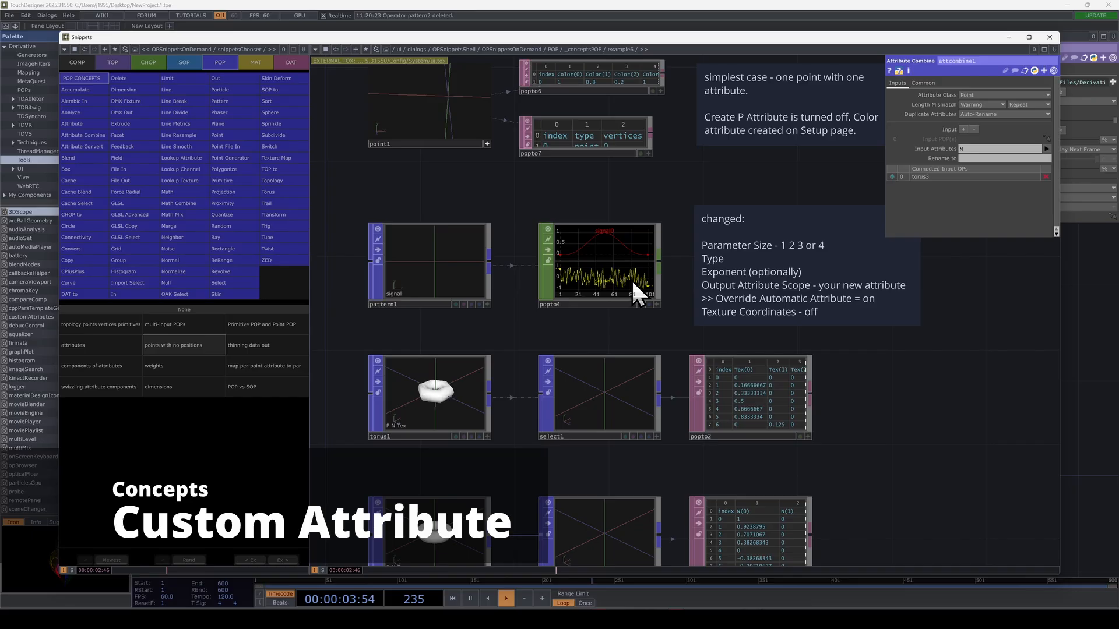
pyautogui.click(632, 287)
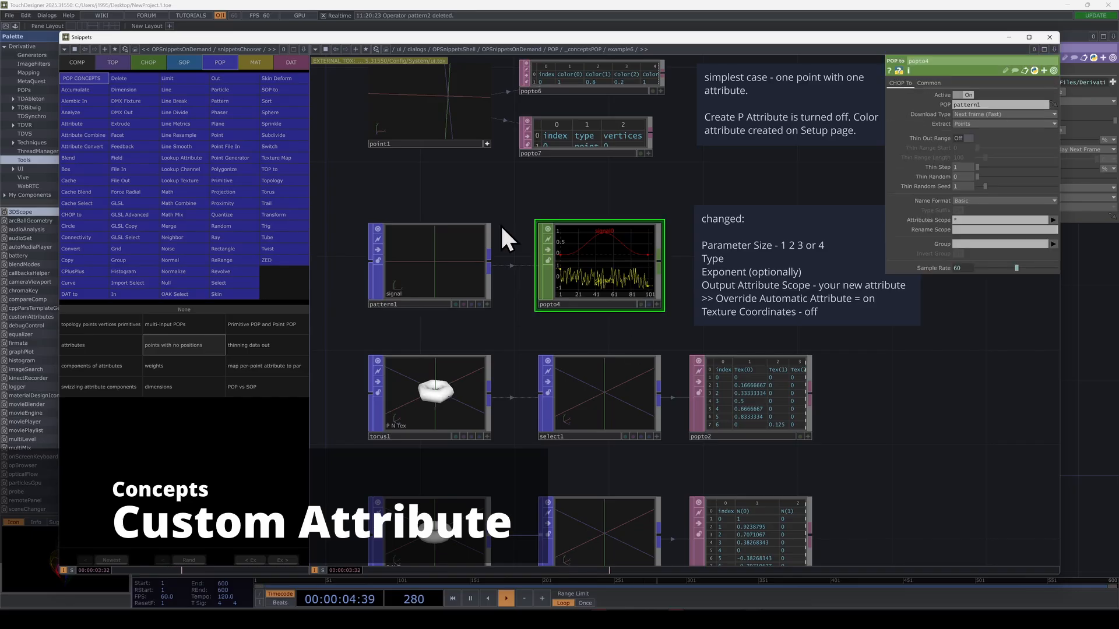
# Step: Examine the torus1 chain with popto2 and attribute1's Delete settings, and widen the popto1 table
pyautogui.moveTo(650, 194); pyautogui.dragTo(695, 175)
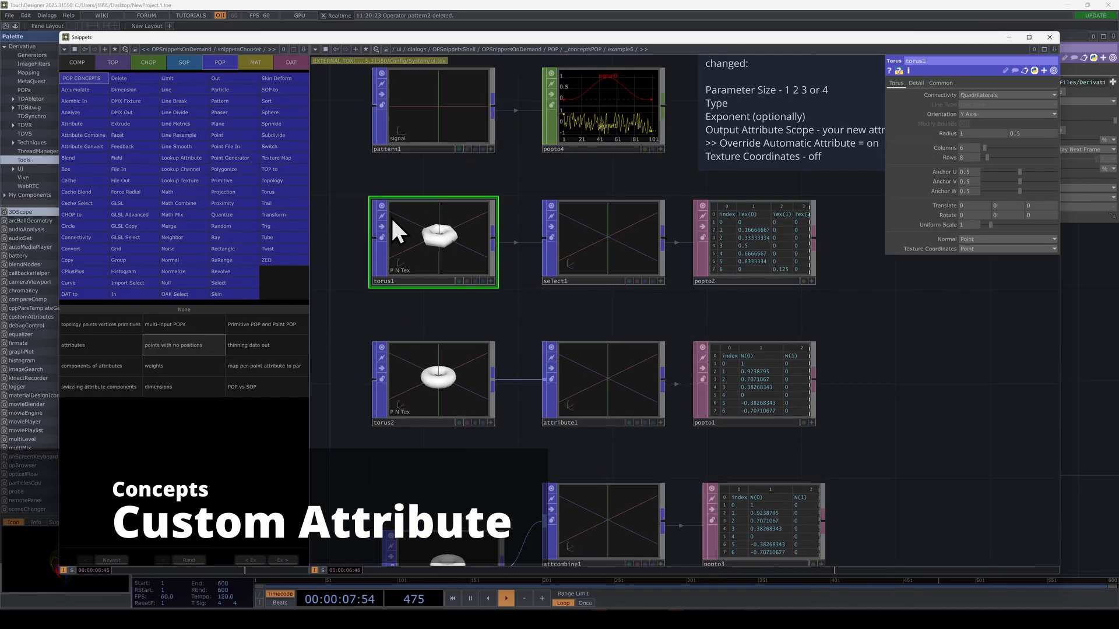
pyautogui.moveTo(460, 214)
pyautogui.mouseDown()
pyautogui.moveTo(441, 267)
pyautogui.moveTo(441, 221)
pyautogui.mouseUp()
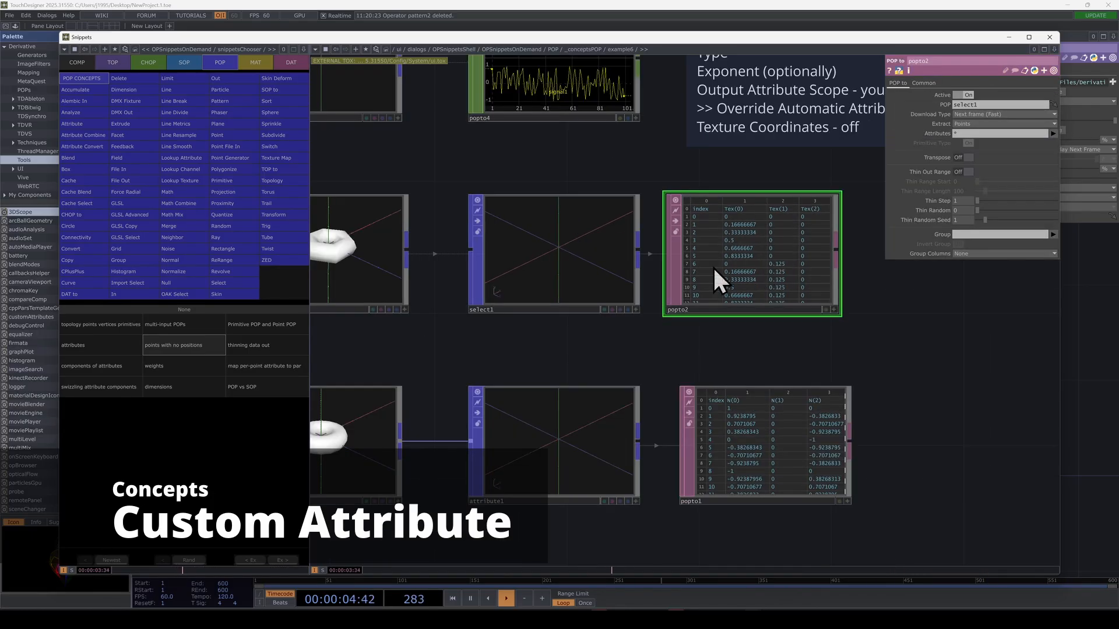
pyautogui.moveTo(717, 280); pyautogui.dragTo(764, 275)
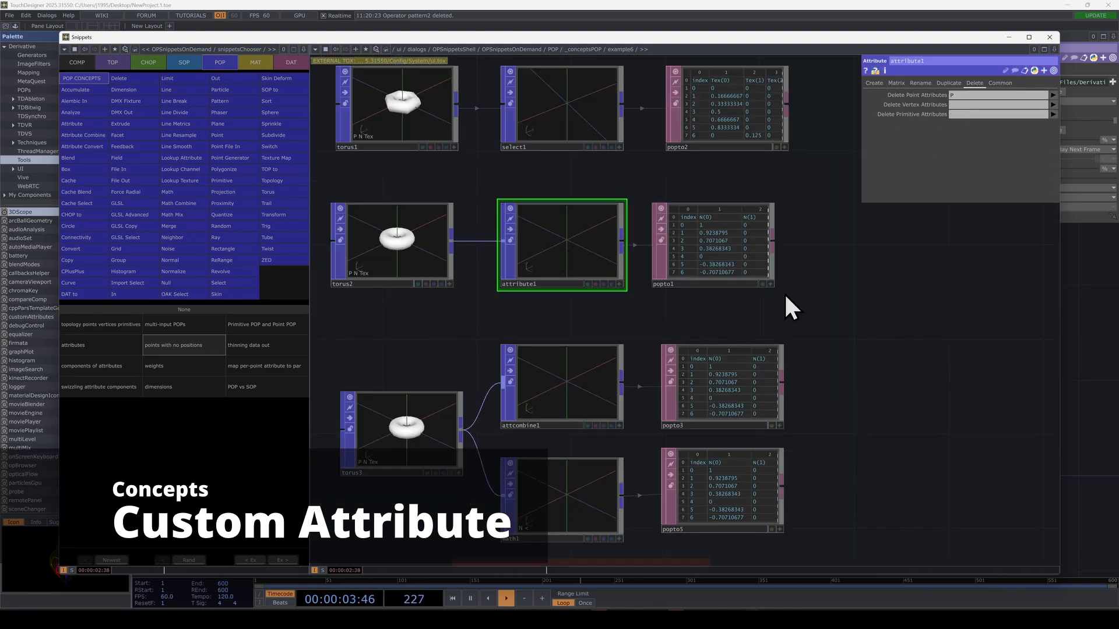
pyautogui.moveTo(775, 287); pyautogui.dragTo(956, 309)
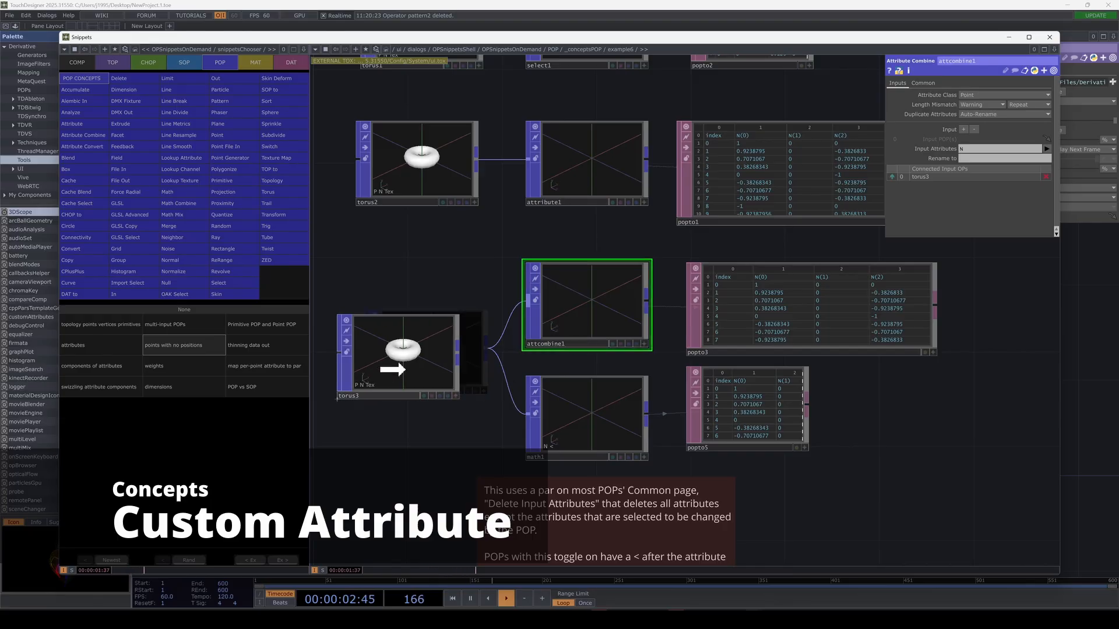
# Step: Examine attcombine1's Input Attributes setting and compare it with the math1 example that uses Delete Input Attributes
pyautogui.moveTo(588, 312); pyautogui.dragTo(588, 317)
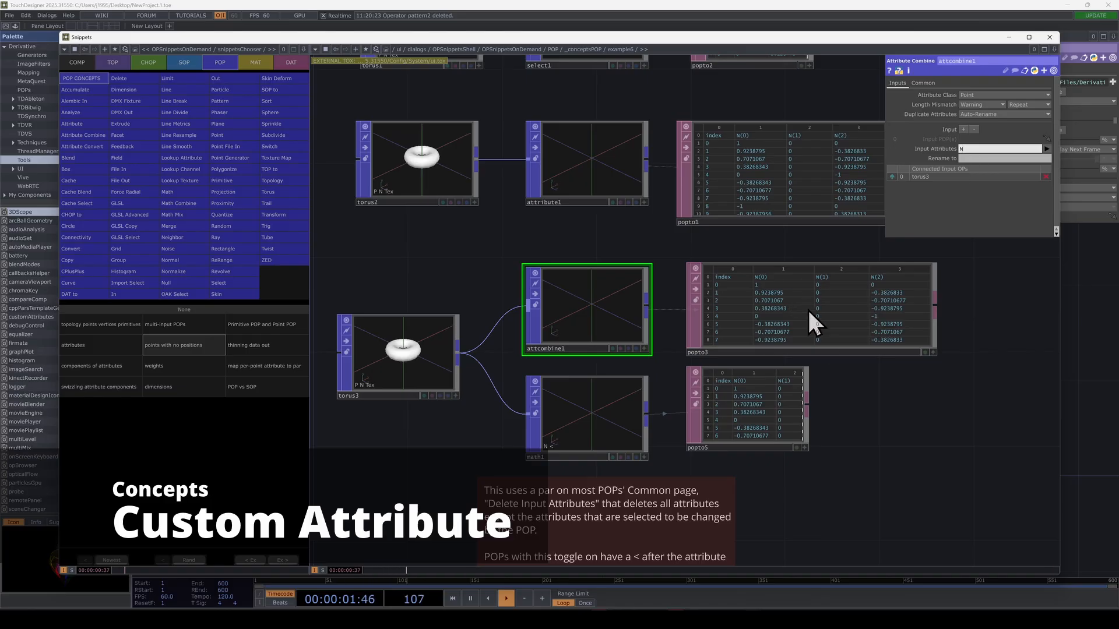
pyautogui.moveTo(806, 309); pyautogui.dragTo(793, 296)
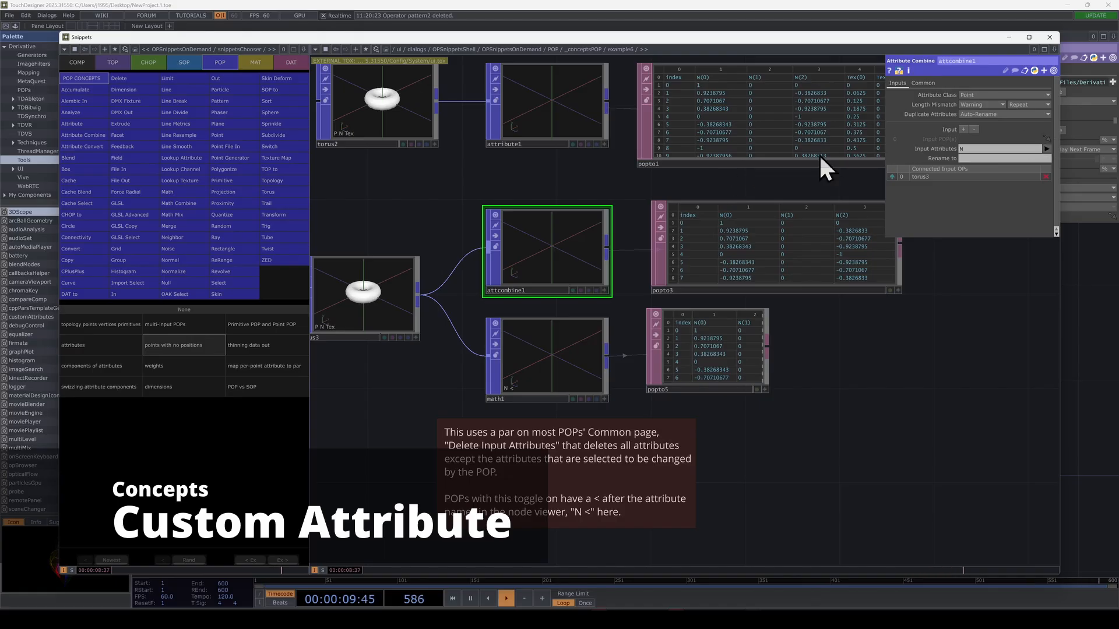
pyautogui.click(1047, 149)
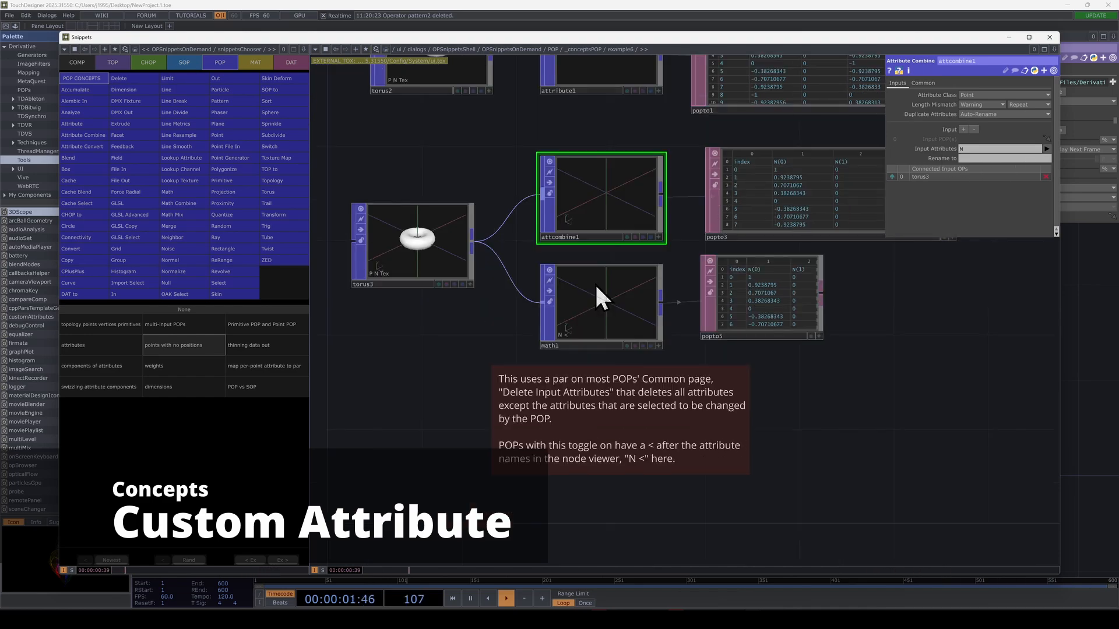
pyautogui.click(595, 286)
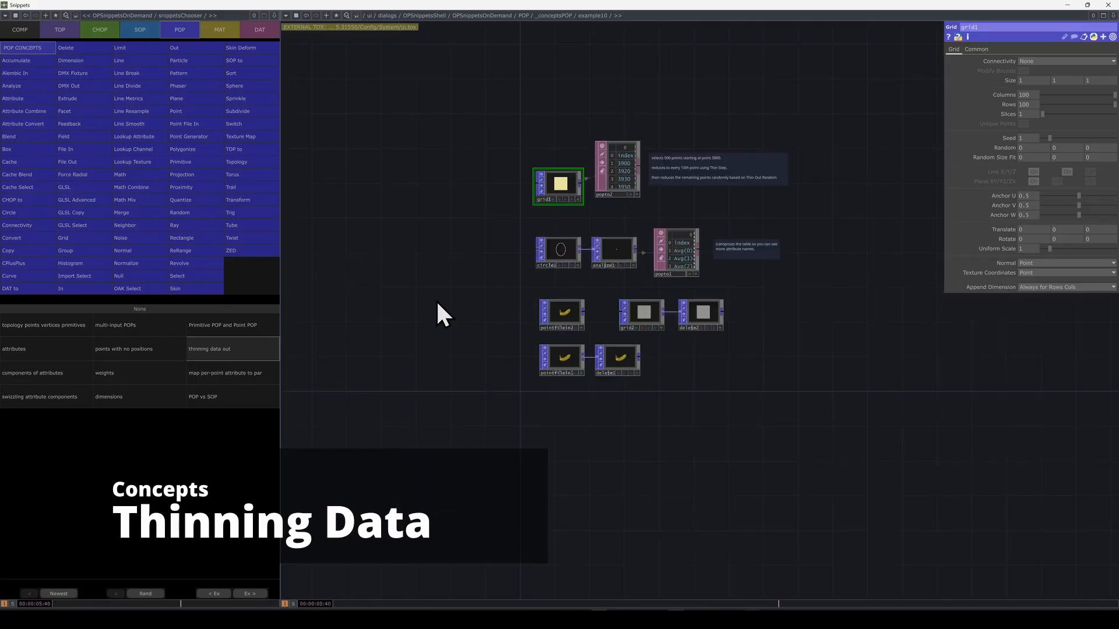
# Step: In the thinning data out example, compare grid1's Grid parameters with popto2's Thin Out Range, Thin Step and Thin Random settings
pyautogui.scroll(3, 719, 195)
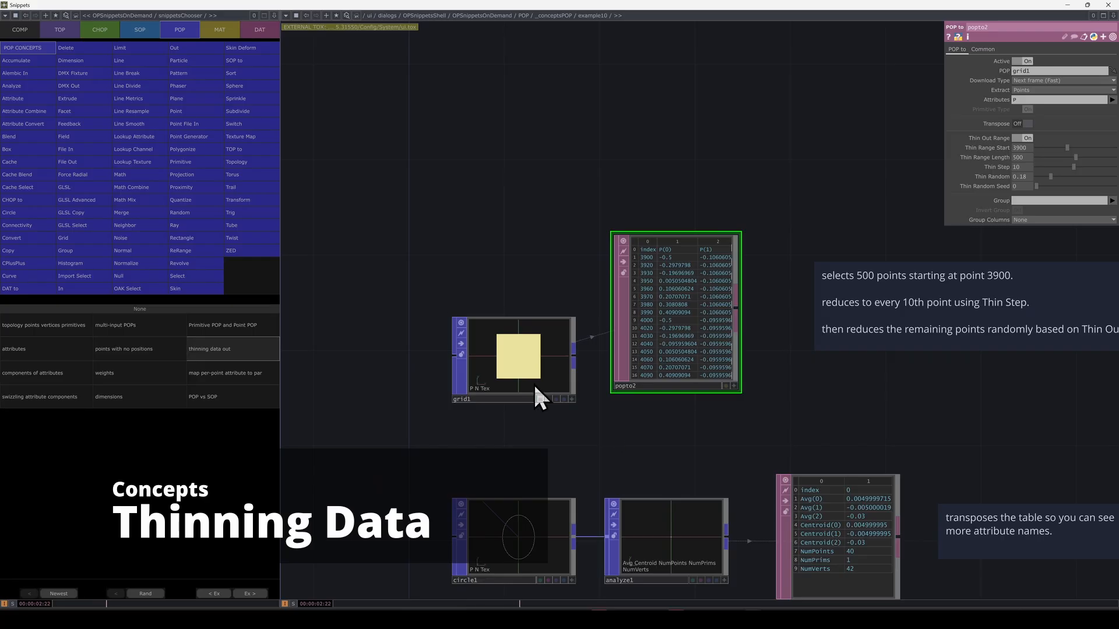
pyautogui.click(512, 375)
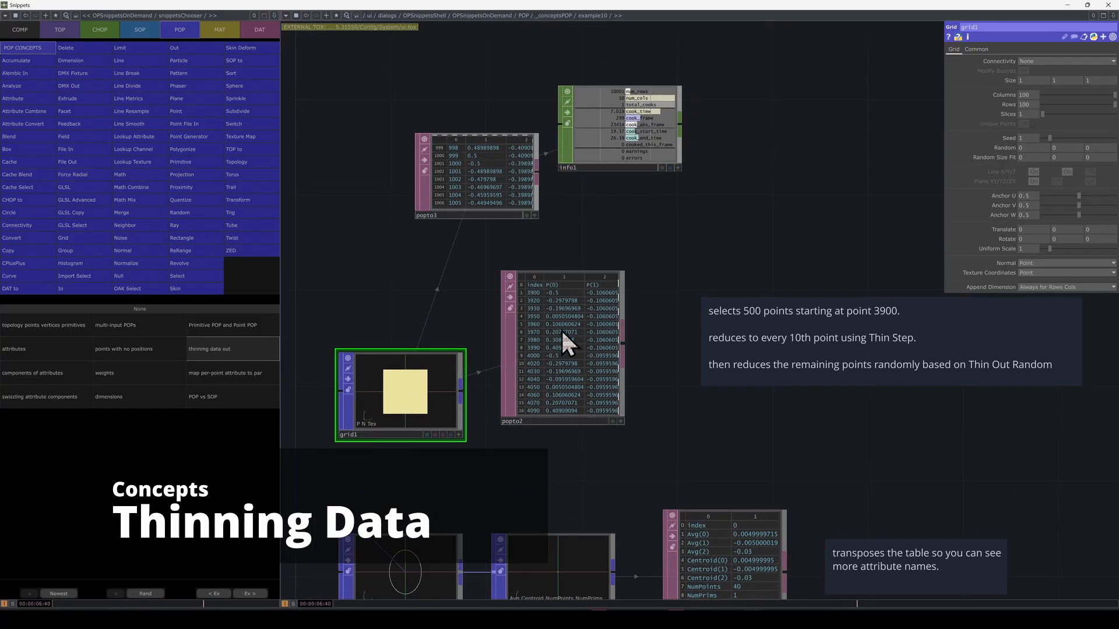
pyautogui.click(582, 319)
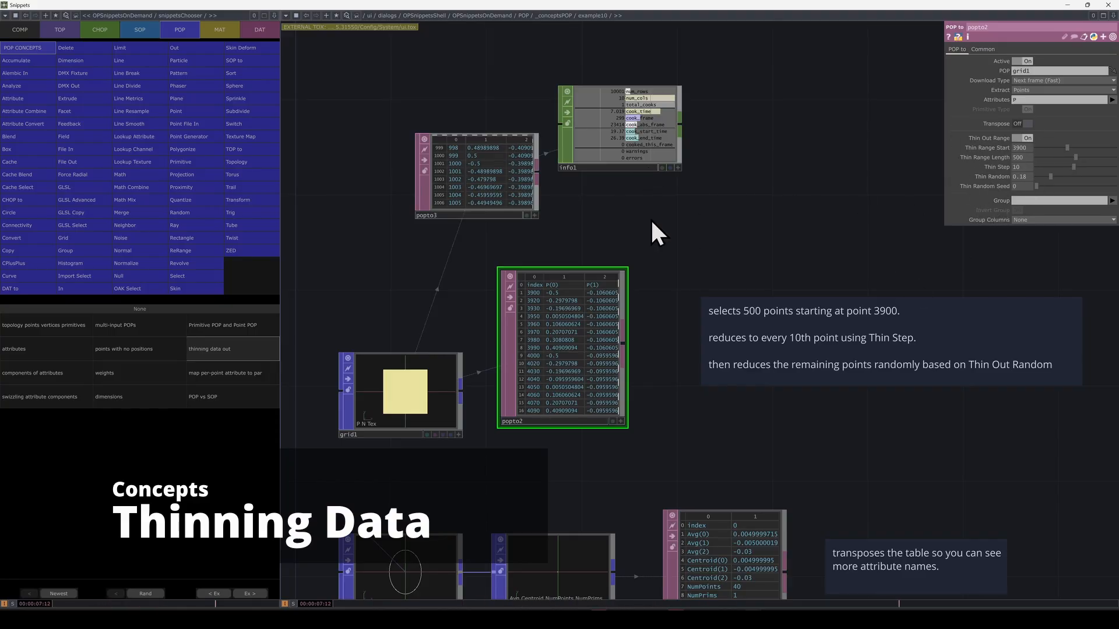
# Step: Reposition info1 above popto2 to report on that table, and look through popto2's thinned point rows
pyautogui.moveTo(663, 137); pyautogui.dragTo(712, 233)
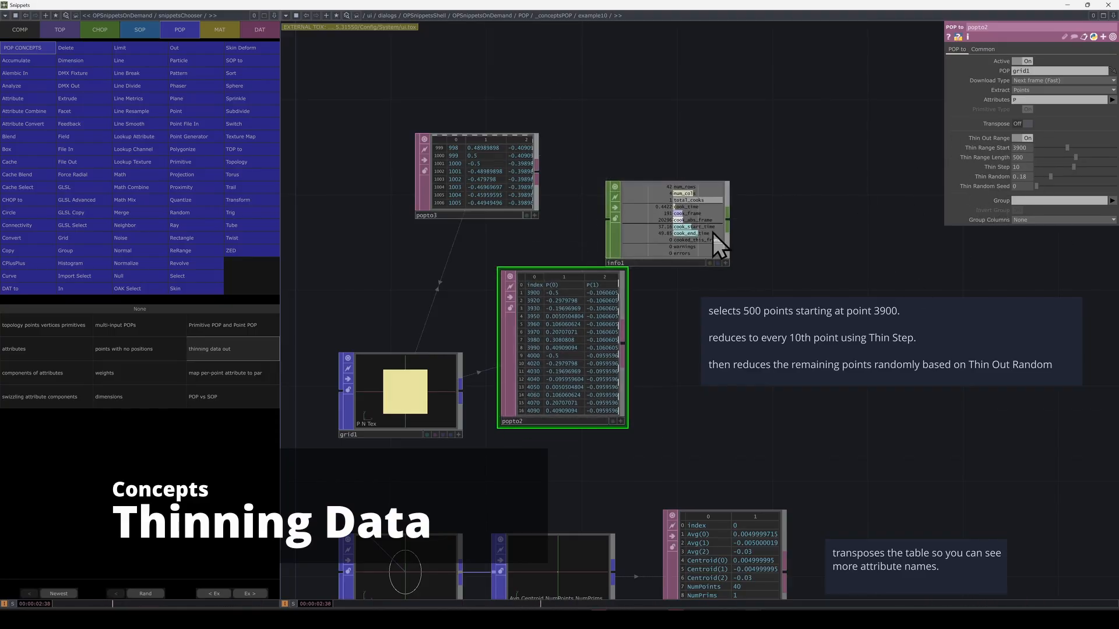
pyautogui.scroll(3, 712, 232)
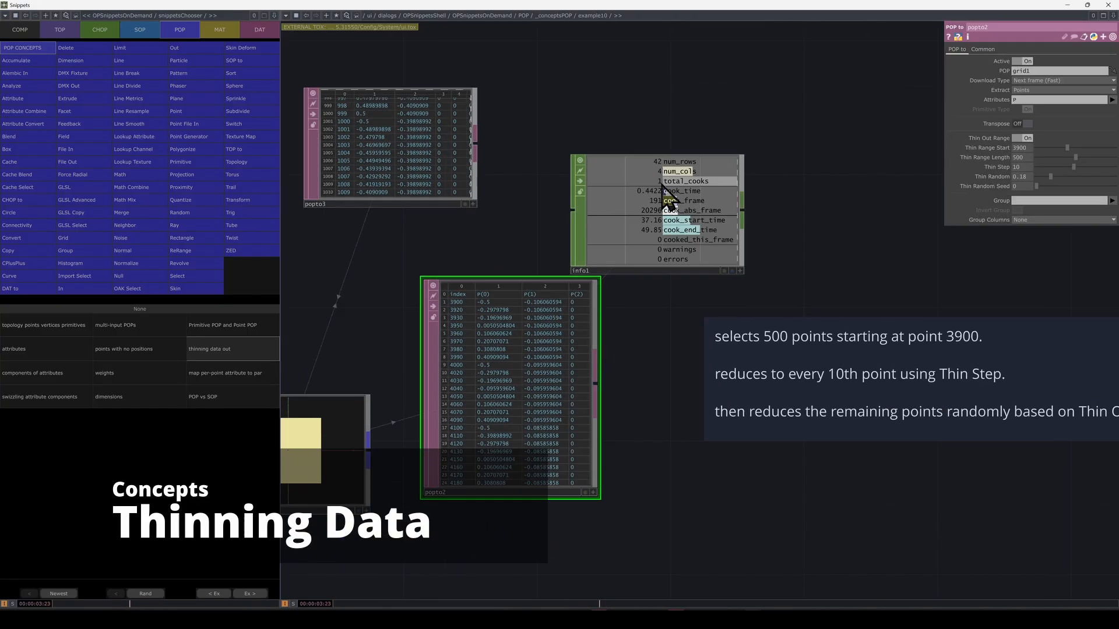
pyautogui.click(593, 492)
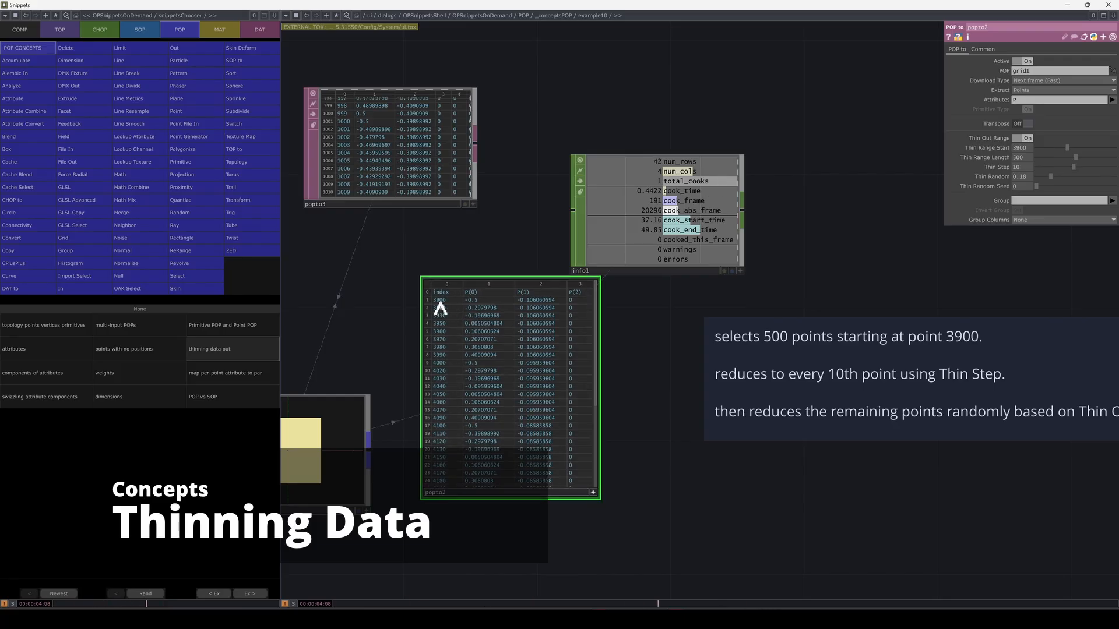
pyautogui.scroll(-5, 445, 314)
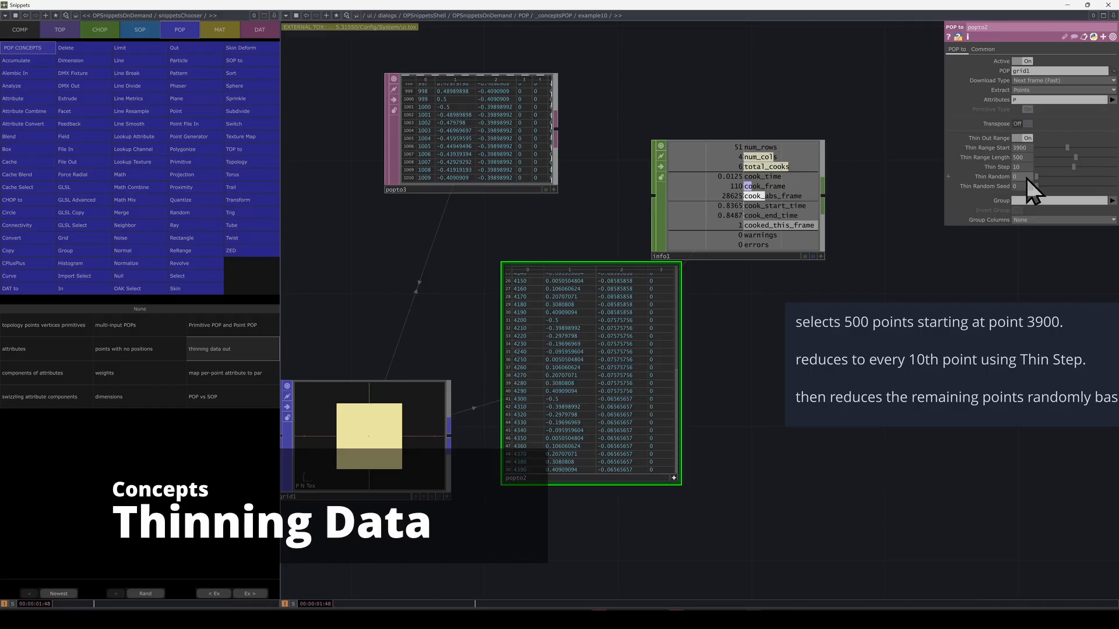
# Step: Expand the parameter details of popto2's Thin Step and Thin Range Length
pyautogui.moveTo(938, 253); pyautogui.dragTo(906, 255)
pyautogui.moveTo(964, 474); pyautogui.dragTo(901, 481)
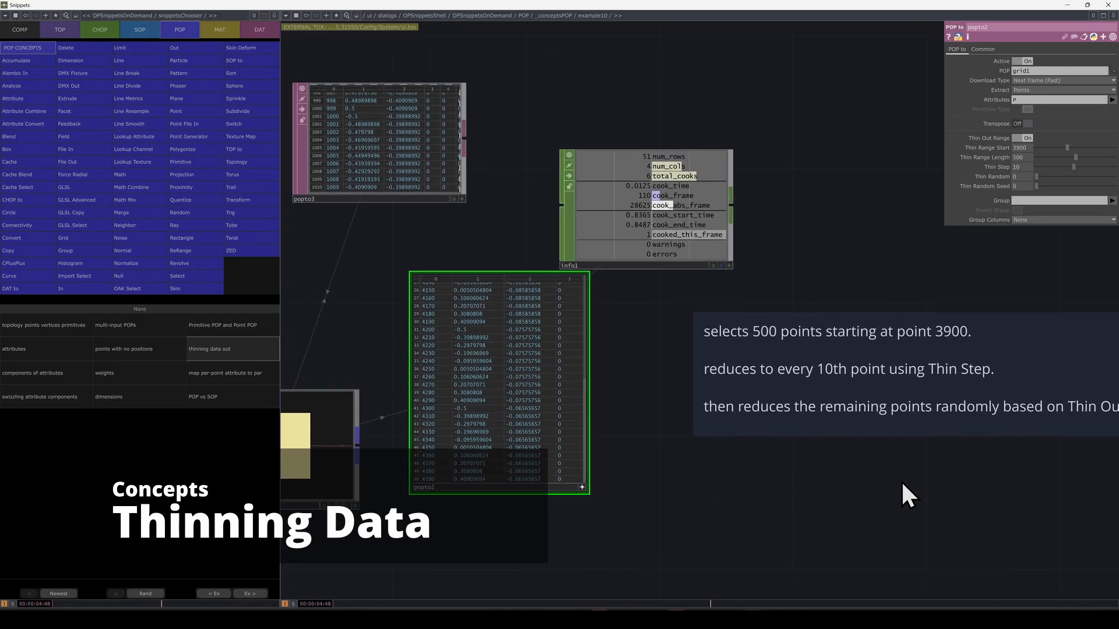
pyautogui.moveTo(979, 427); pyautogui.dragTo(951, 421)
pyautogui.moveTo(1069, 418); pyautogui.dragTo(947, 387)
pyautogui.moveTo(774, 477); pyautogui.dragTo(894, 498)
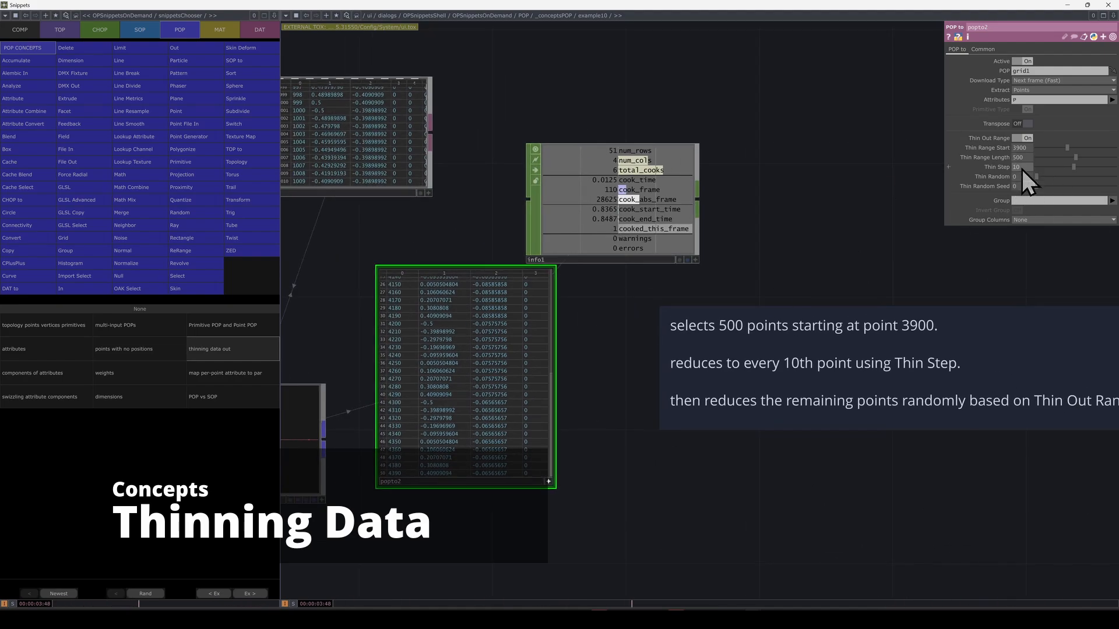
pyautogui.click(995, 167)
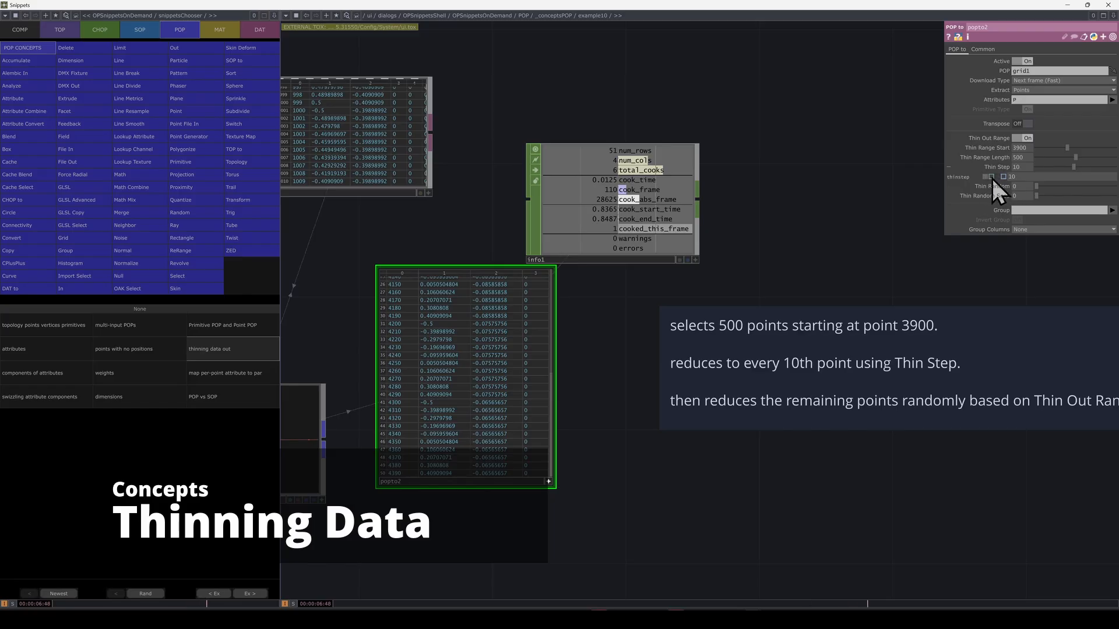
pyautogui.click(991, 159)
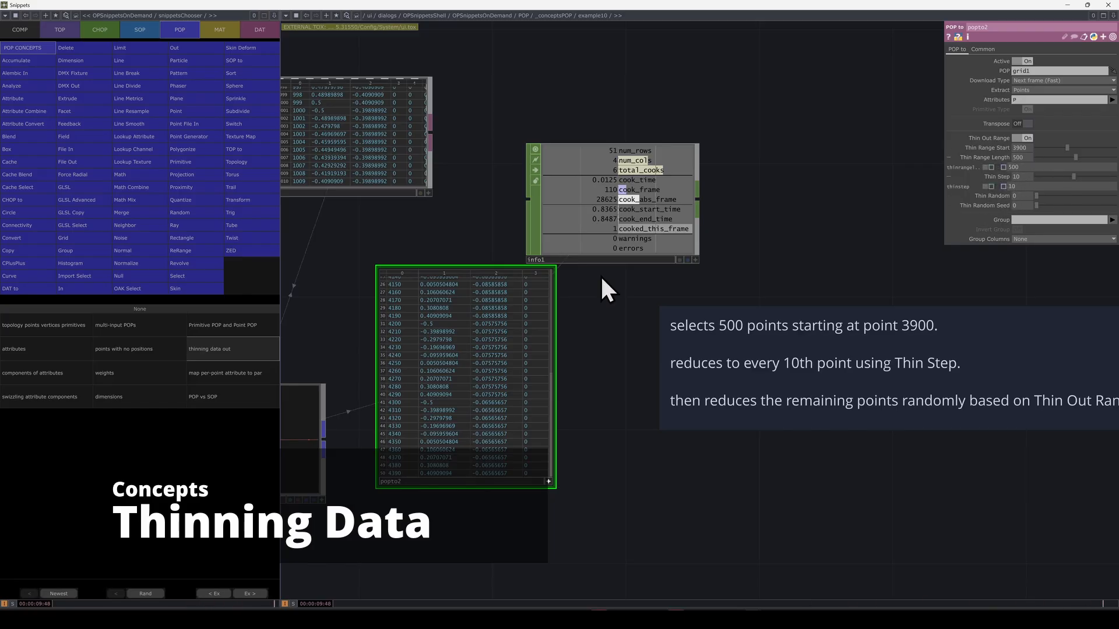
# Step: Look through popto2's rows from first to last to examine the point index sequence against the Thin Step setting
pyautogui.scroll(5, 449, 369)
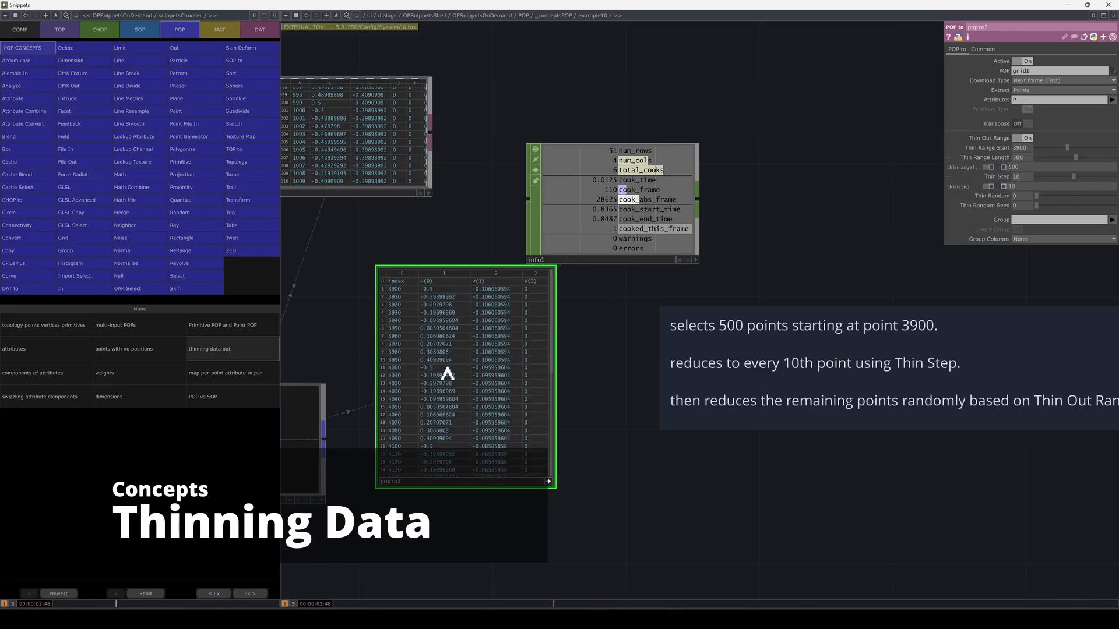
pyautogui.scroll(-5, 448, 373)
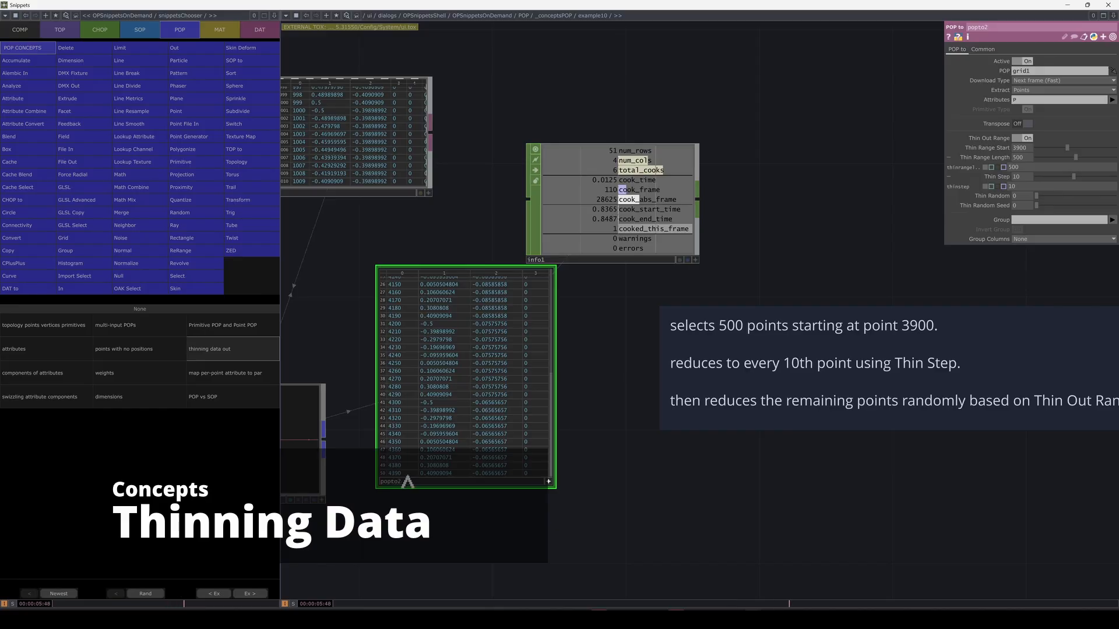
pyautogui.scroll(3, 403, 469)
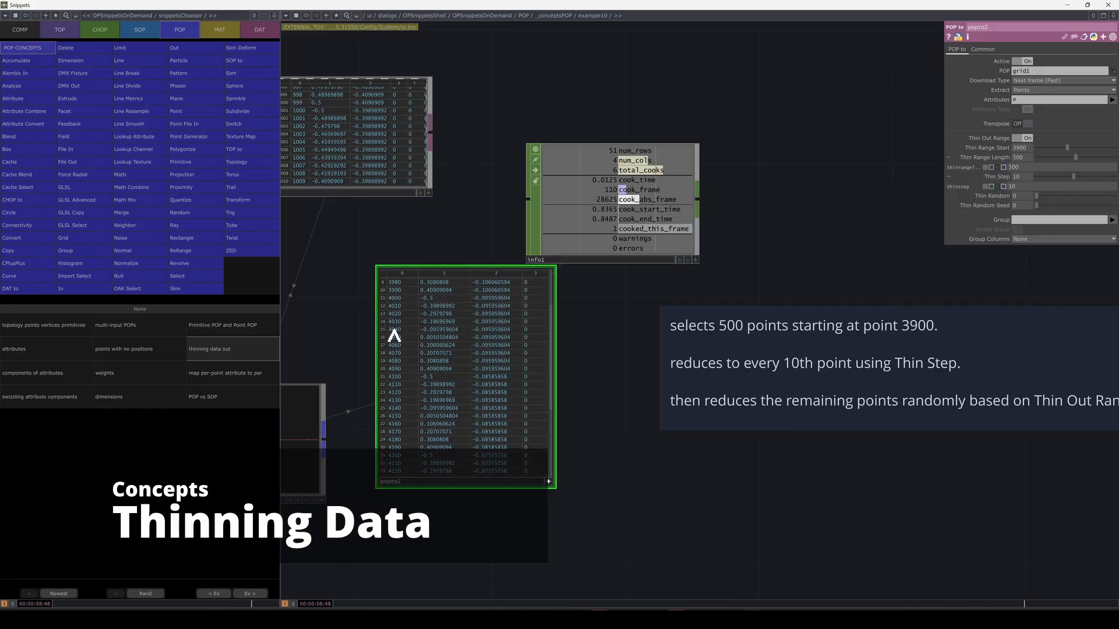
pyautogui.scroll(-3, 395, 337)
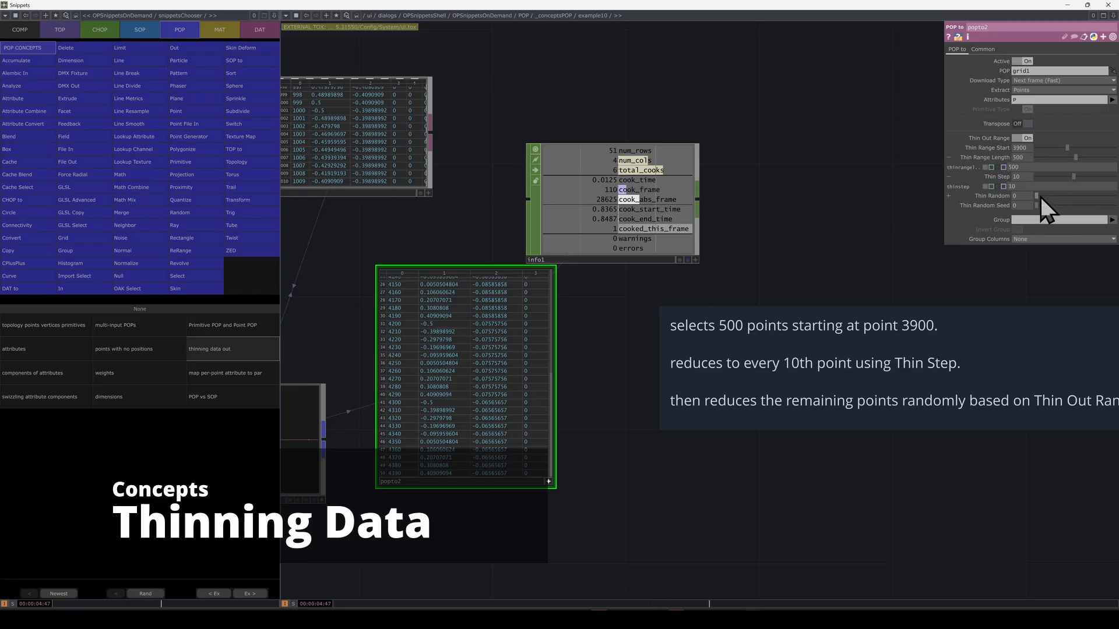
# Step: Set popto2's Thin Random to 0.278 and look through the randomly thinned rows
pyautogui.moveTo(1040, 197); pyautogui.dragTo(1059, 195)
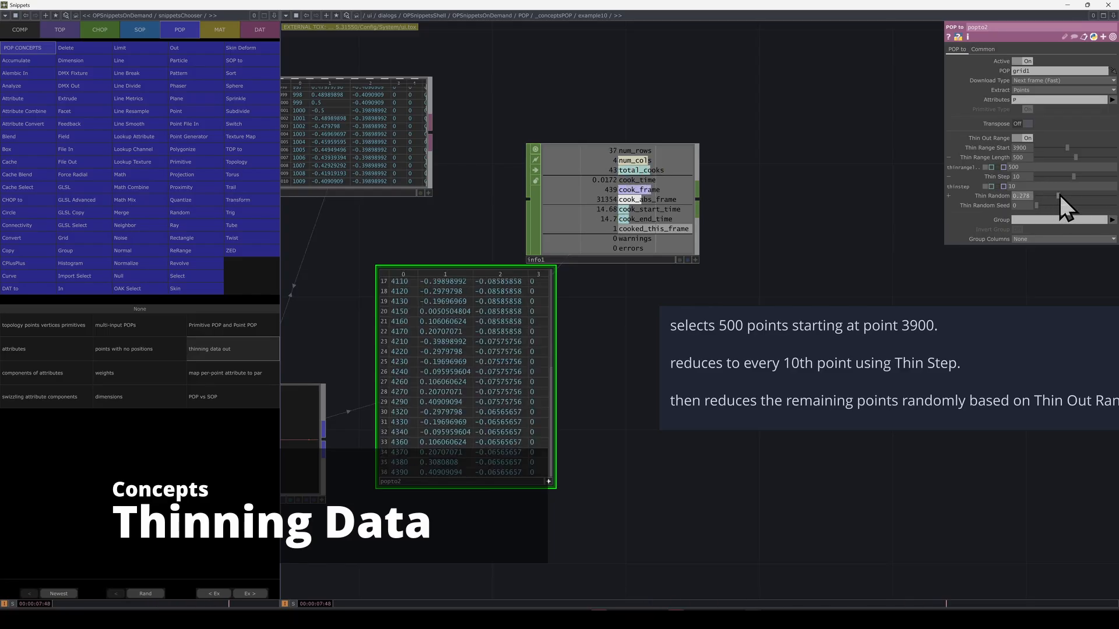
pyautogui.scroll(5, 408, 366)
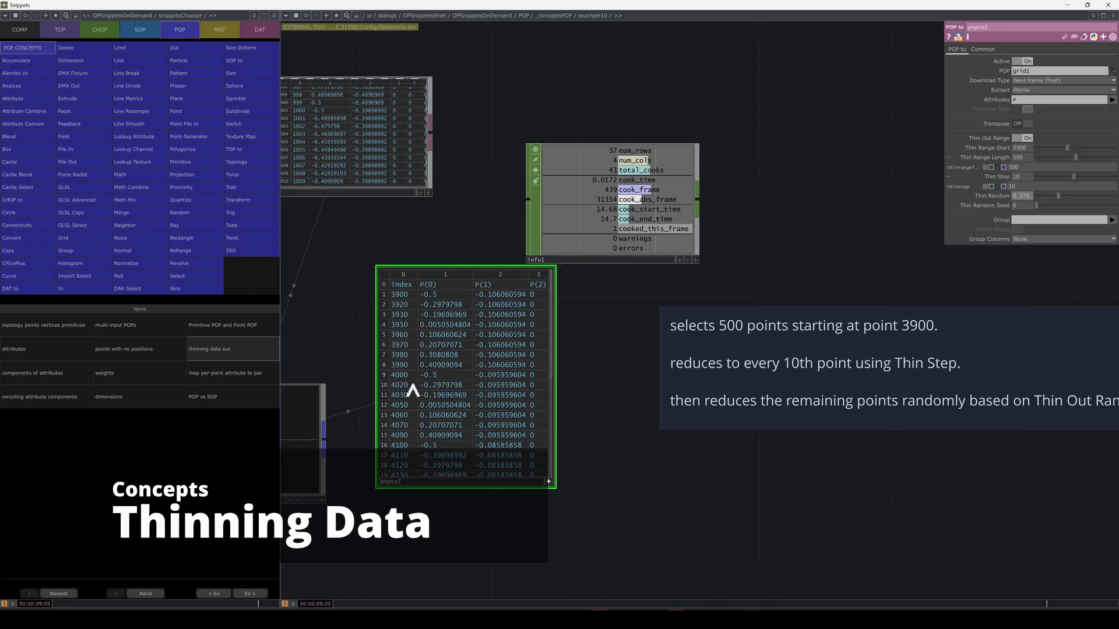
pyautogui.scroll(-5, 413, 389)
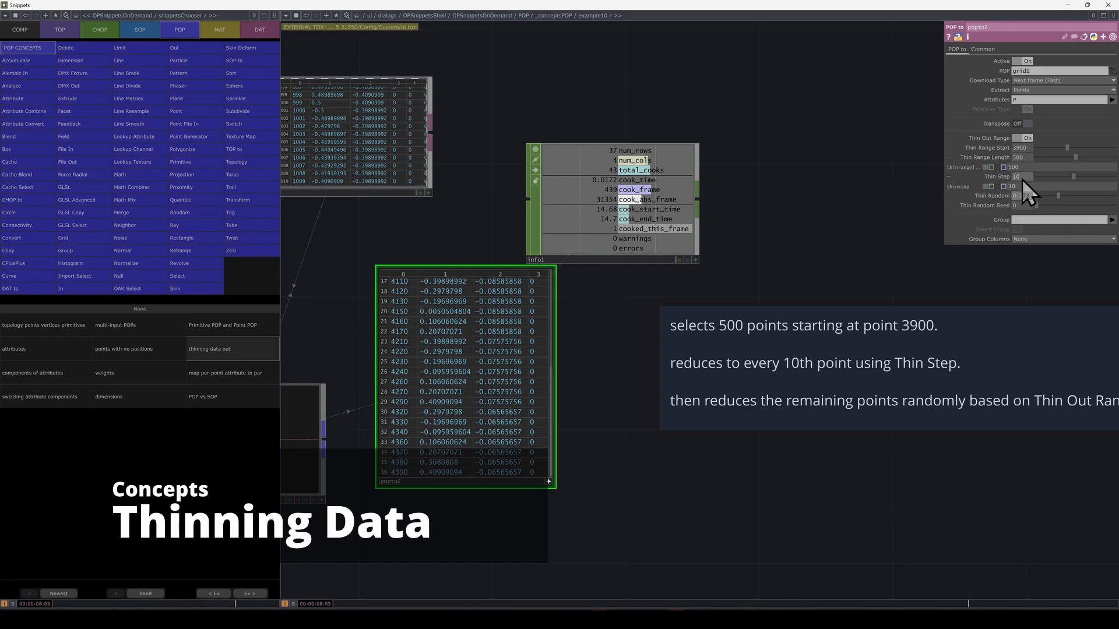
# Step: Set popto2's Thin Range Length to 1000 and bring Thin Random back to 0
pyautogui.click(1020, 157)
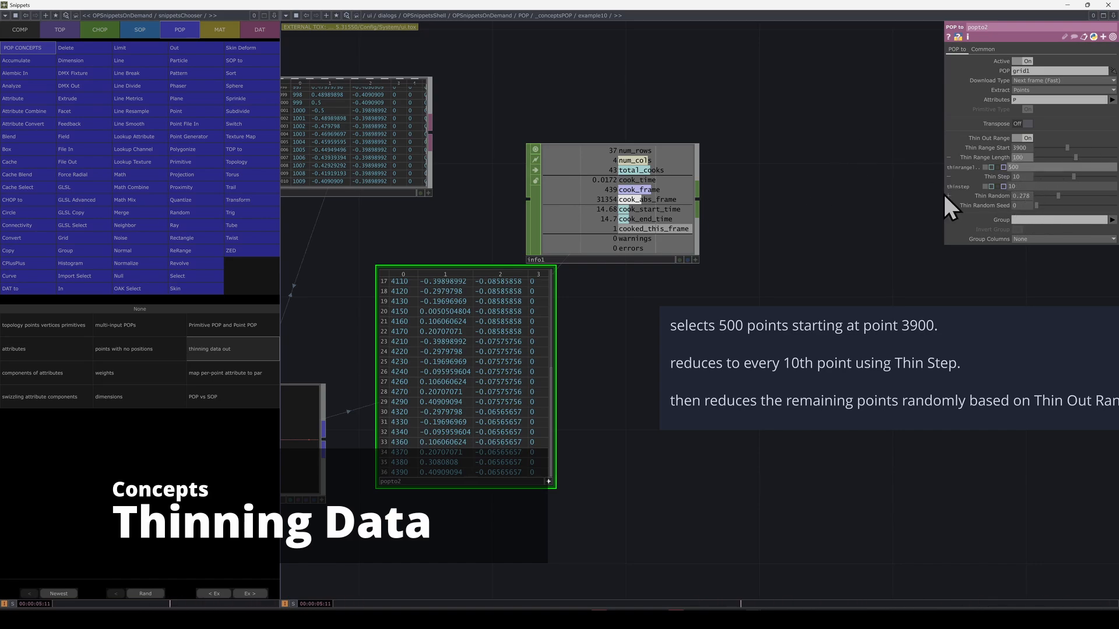
pyautogui.write('1000')
pyautogui.press('Return')
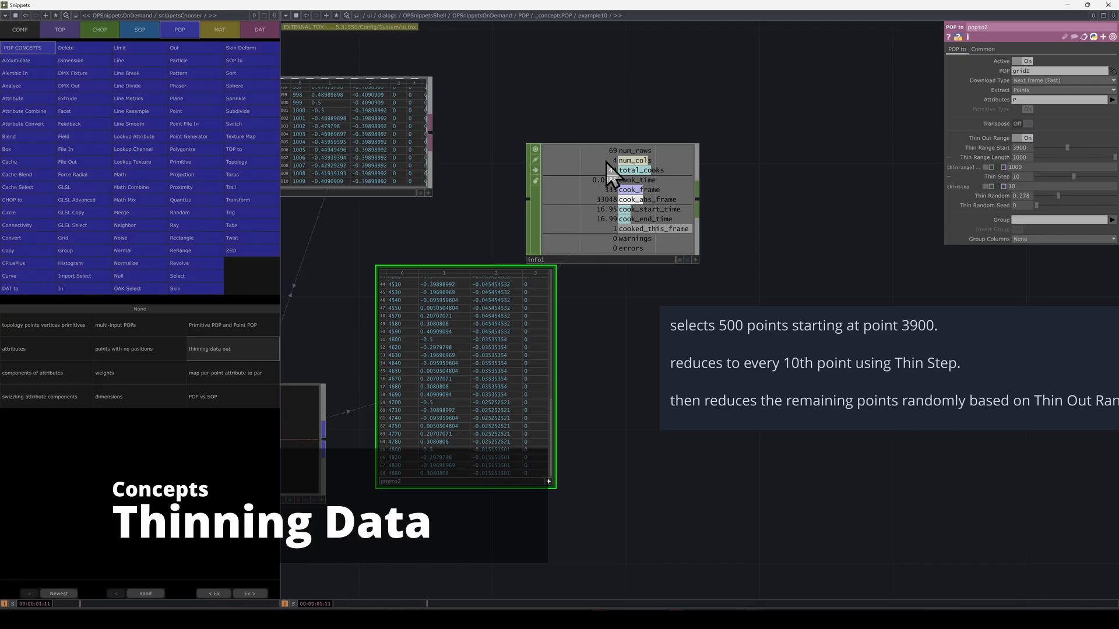
pyautogui.moveTo(1060, 199); pyautogui.dragTo(1078, 201)
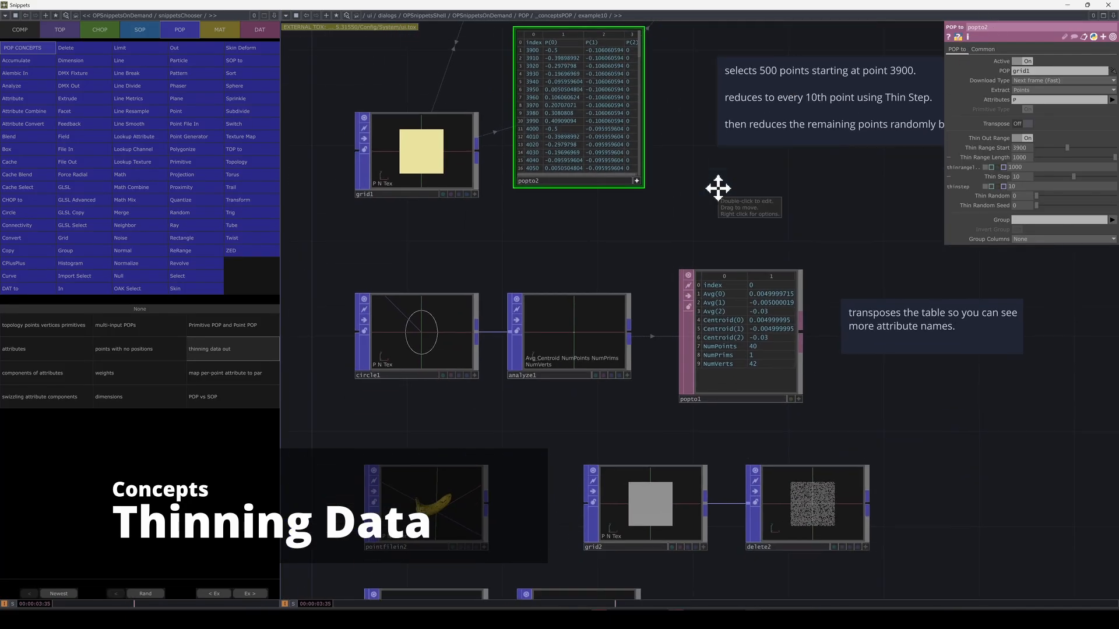
# Step: Clear analyze1's Input Attributes and set them back to P
pyautogui.click(462, 222)
pyautogui.click(539, 225)
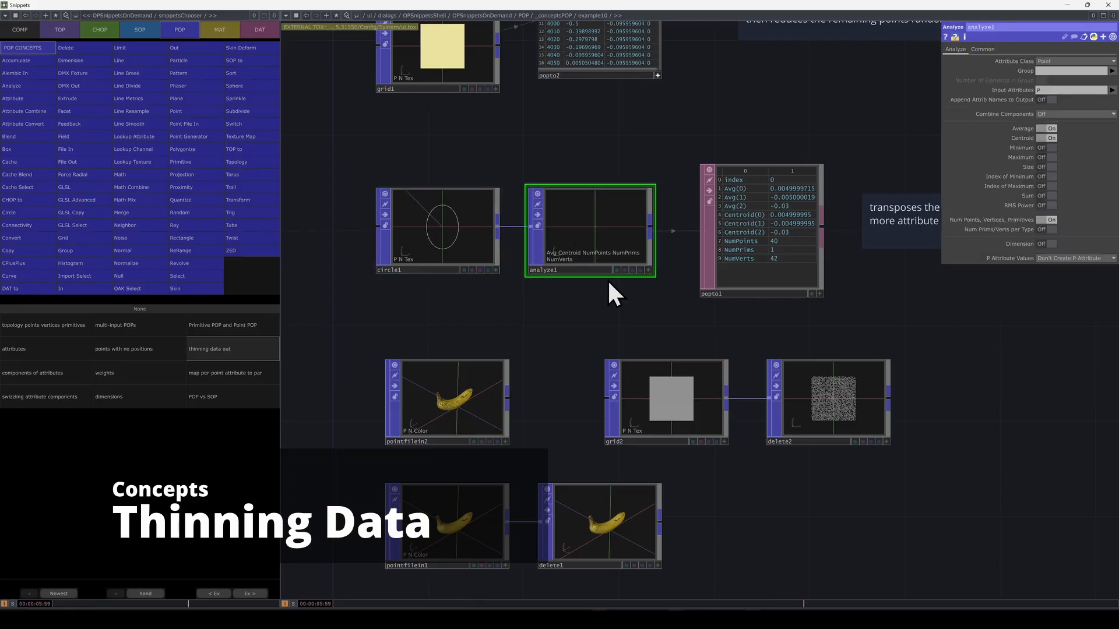
pyautogui.click(1050, 89)
pyautogui.press('BackSpace')
pyautogui.press('Return')
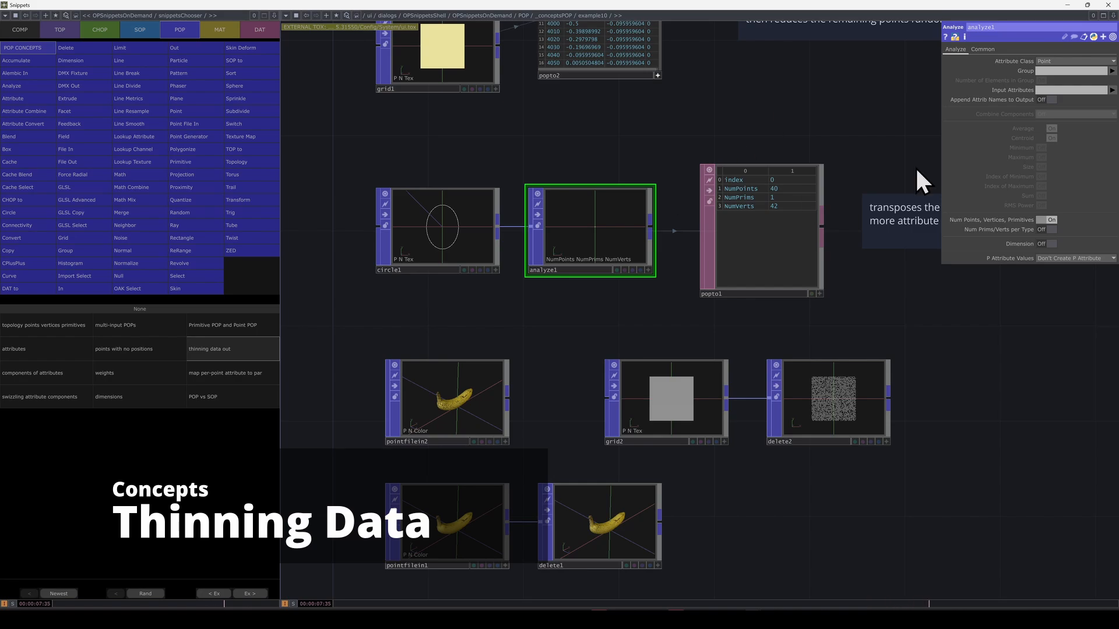
pyautogui.click(1111, 90)
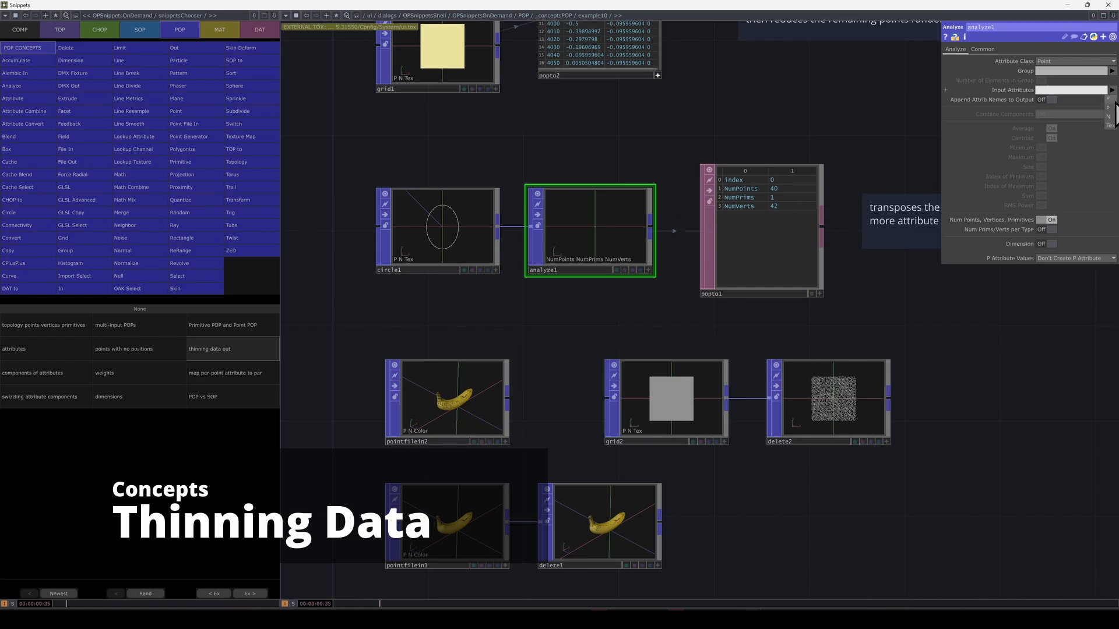
pyautogui.click(1113, 111)
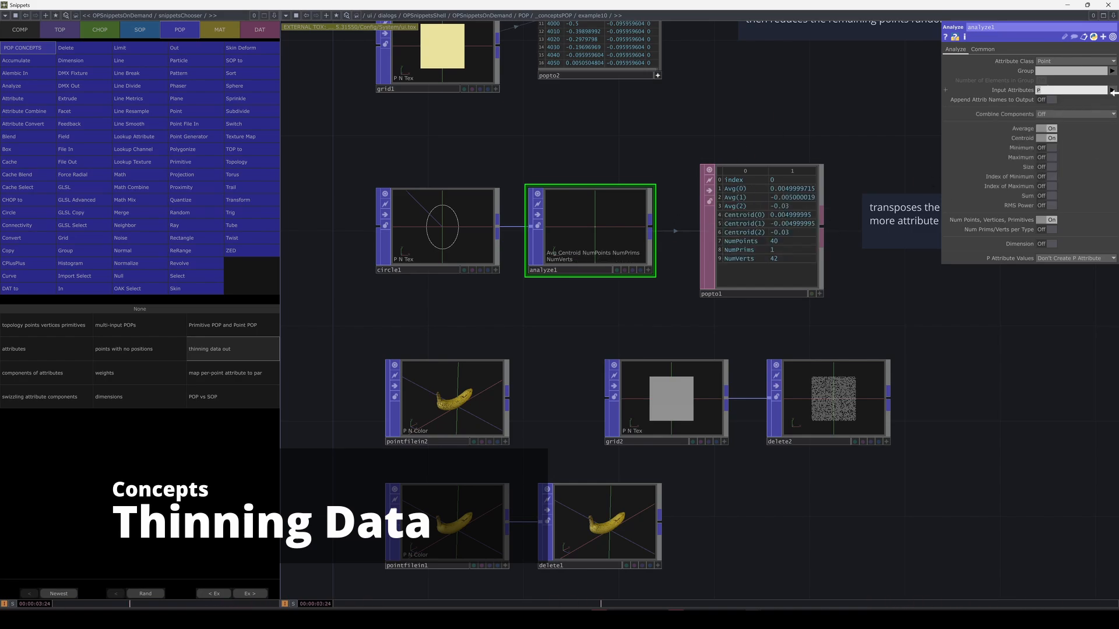
# Step: Set analyze1's Input Attributes to N and add P so both attributes are analyzed
pyautogui.click(1112, 91)
pyautogui.click(1110, 111)
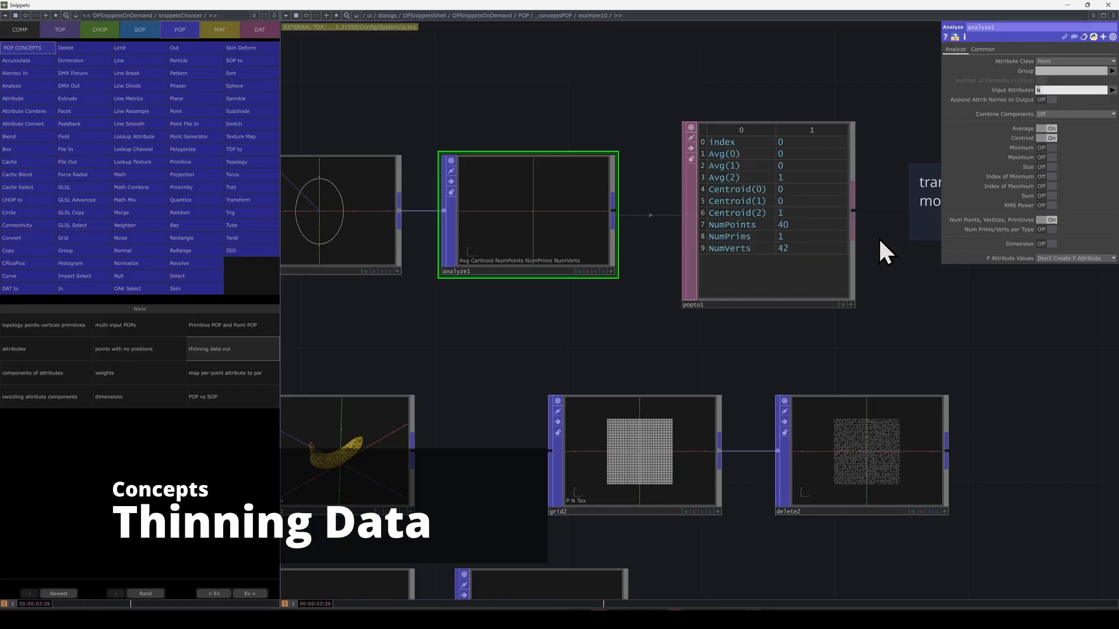
pyautogui.click(1112, 90)
pyautogui.click(1078, 106)
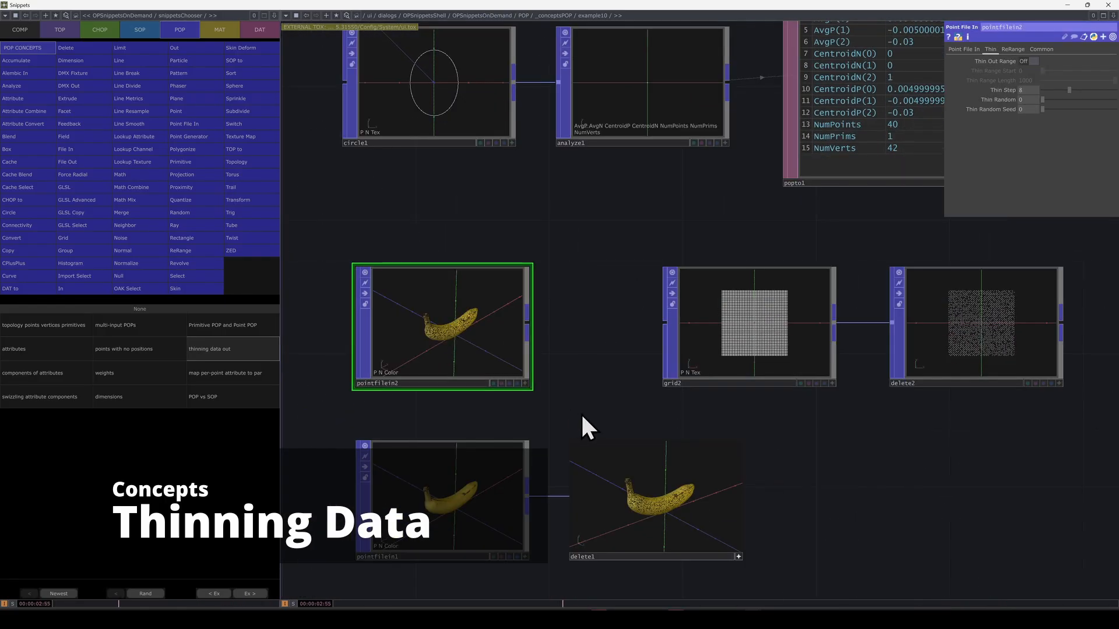
# Step: Add a Point File In POP to the network and place it to the left of pointfilein2
pyautogui.press('Tab')
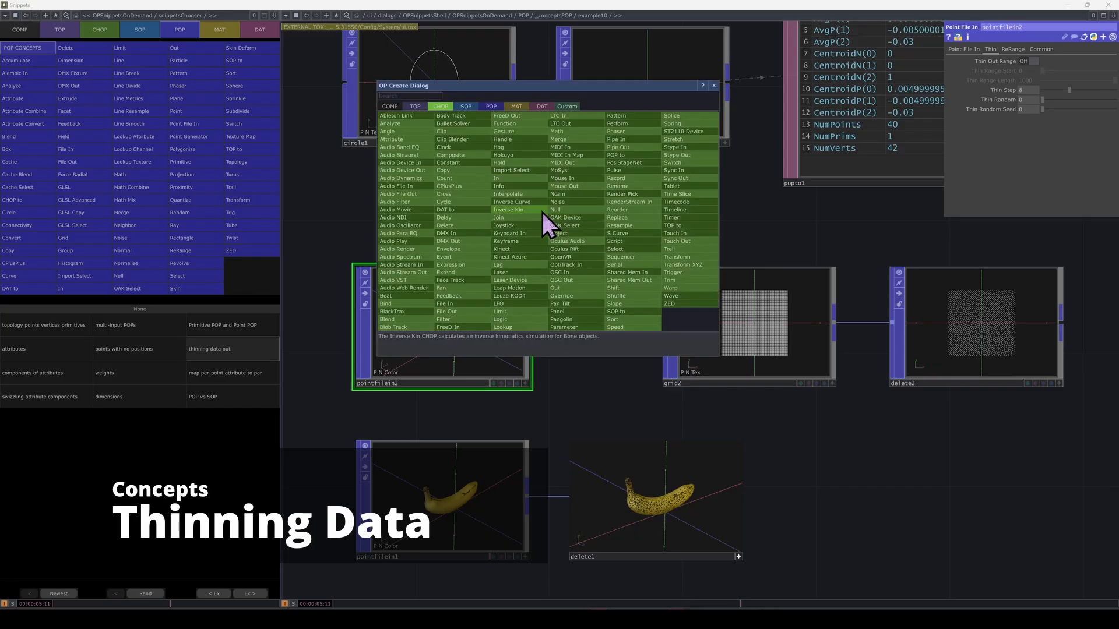
pyautogui.click(490, 106)
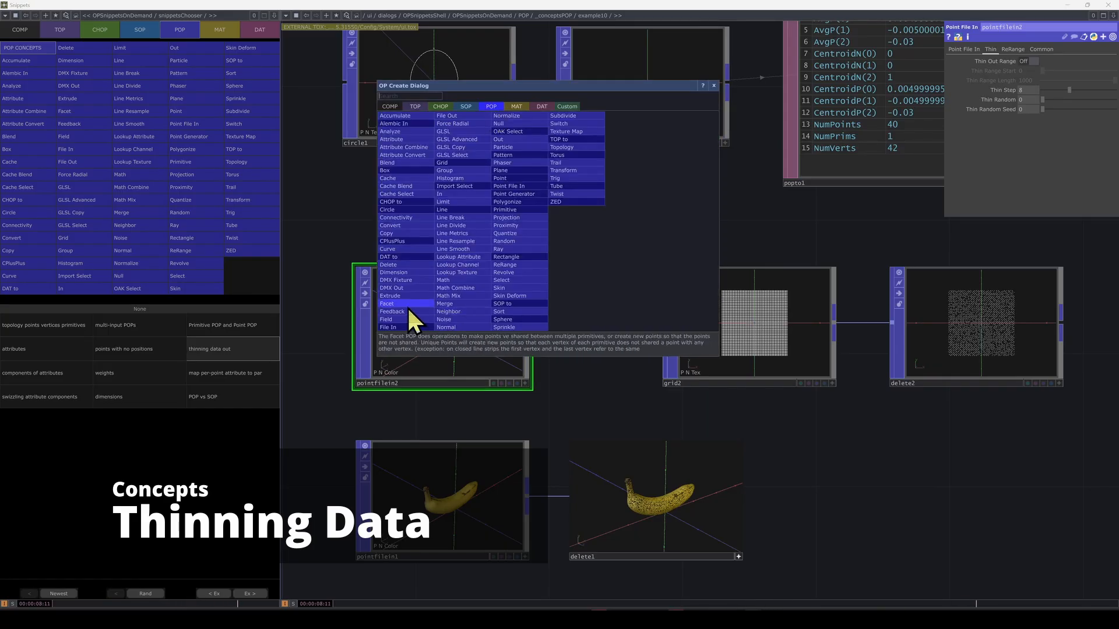
pyautogui.write('point')
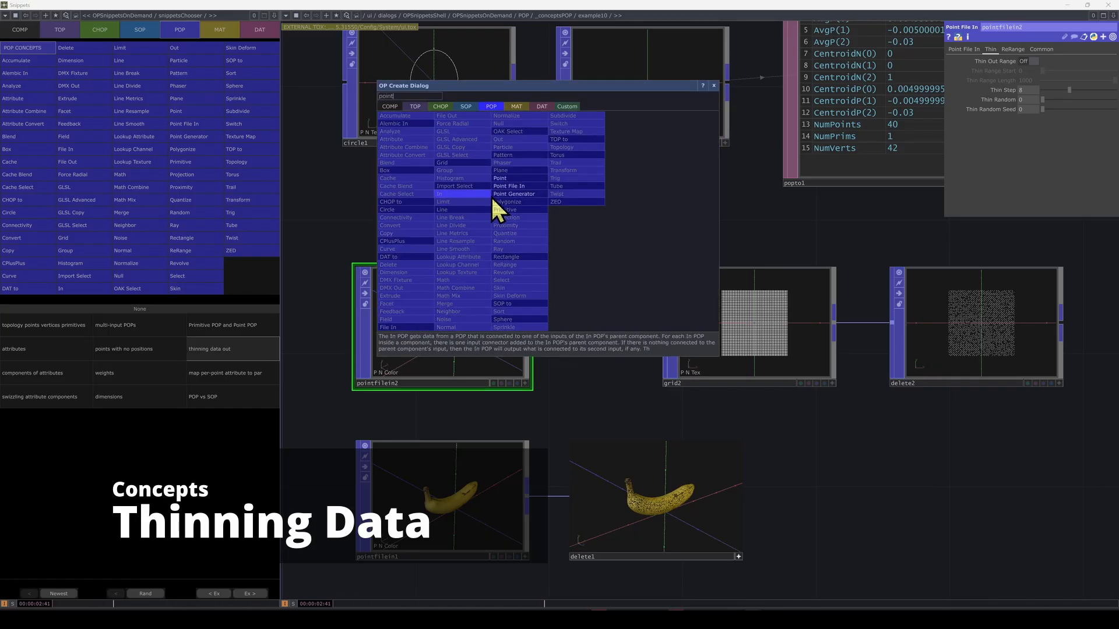
pyautogui.click(525, 186)
pyautogui.click(560, 271)
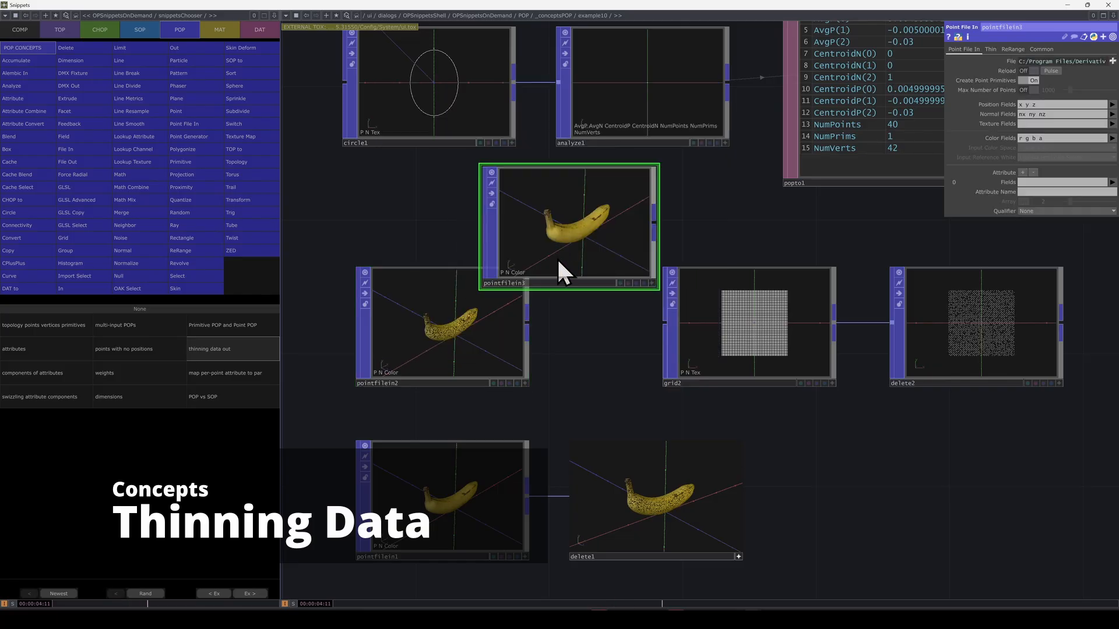
pyautogui.moveTo(589, 216); pyautogui.dragTo(354, 249)
pyautogui.moveTo(572, 360); pyautogui.dragTo(665, 308)
pyautogui.moveTo(670, 174); pyautogui.dragTo(334, 309)
# Step: Set pointfilein2's Thin Step to 20 and inspect the sparse banana point cloud up close
pyautogui.click(513, 273)
pyautogui.scroll(5, 560, 291)
pyautogui.scroll(-5, 608, 313)
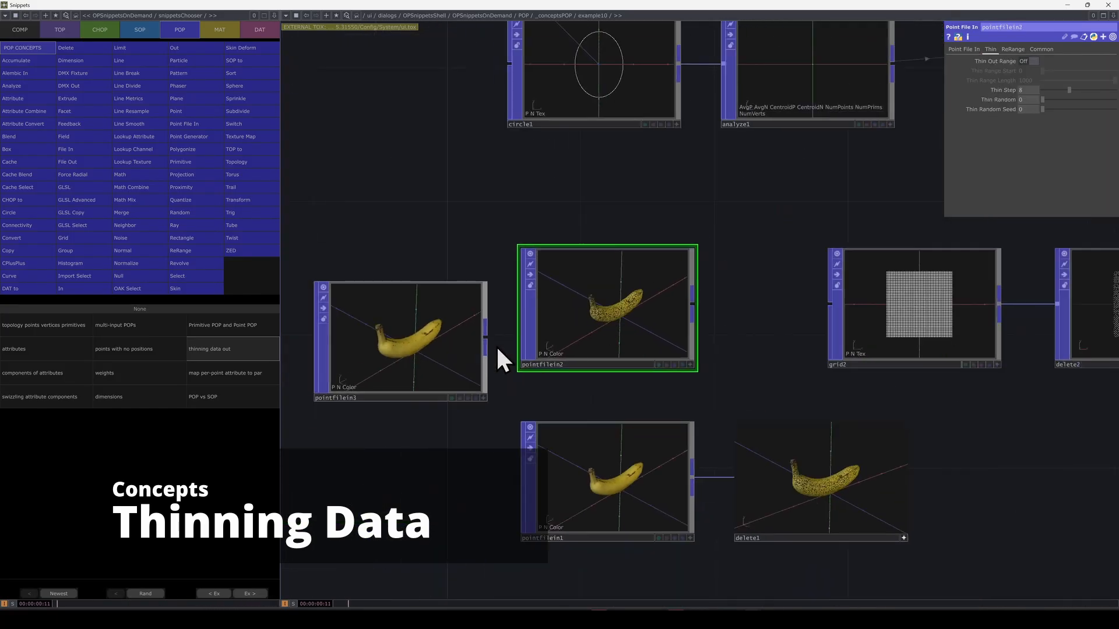
pyautogui.moveTo(935, 121); pyautogui.dragTo(869, 133)
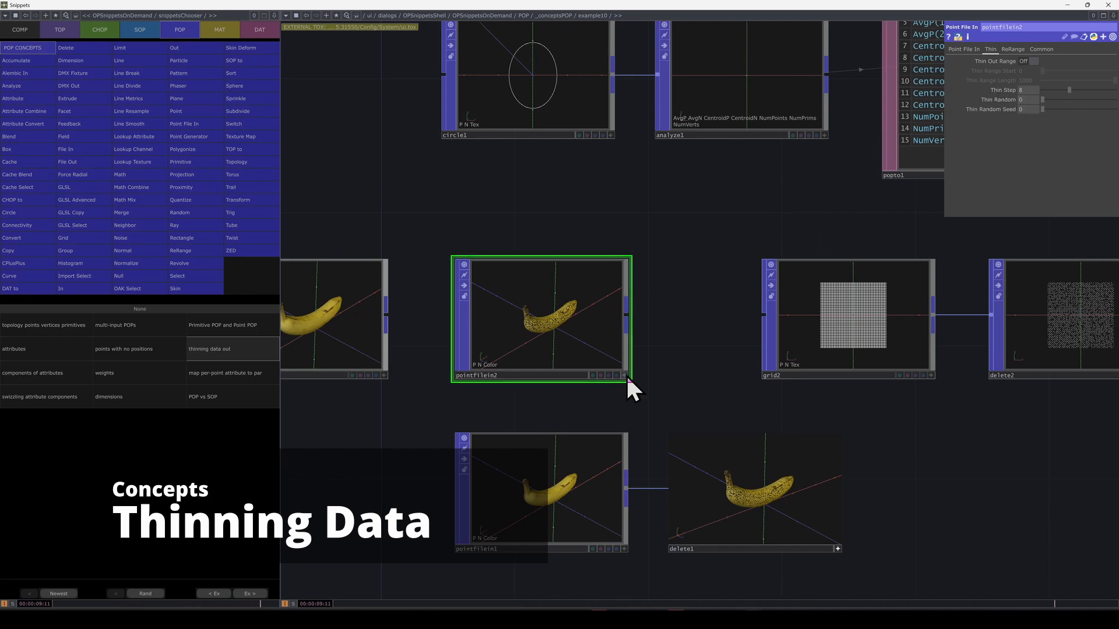
pyautogui.scroll(2, 632, 387)
pyautogui.moveTo(1070, 90); pyautogui.dragTo(1107, 101)
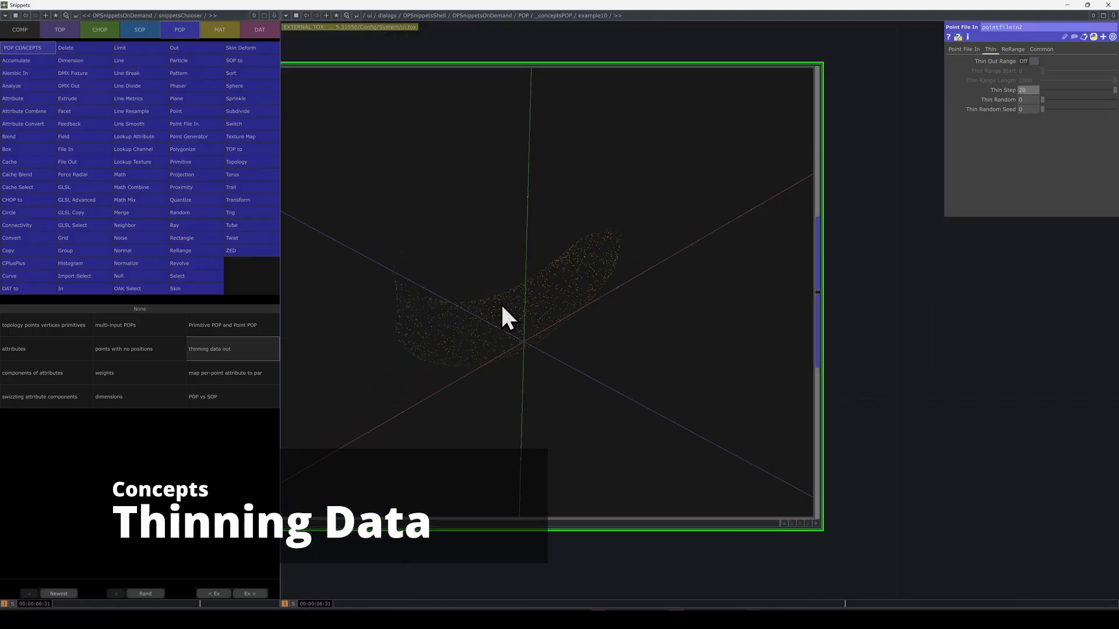
pyautogui.scroll(-4, 641, 316)
pyautogui.scroll(5, 598, 317)
pyautogui.scroll(-3, 570, 345)
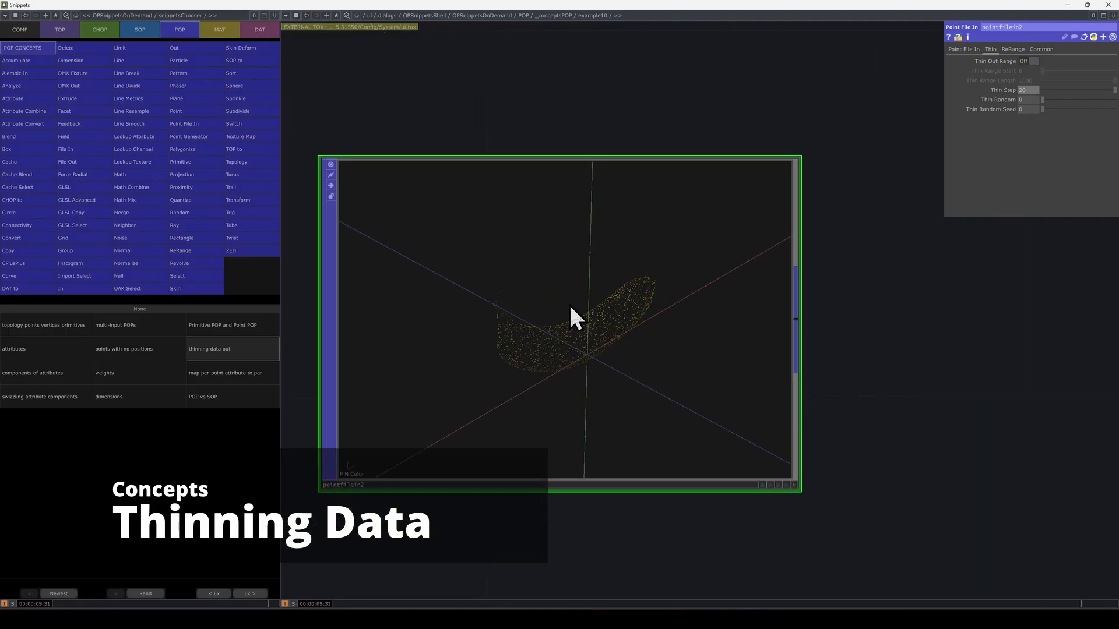
pyautogui.scroll(-3, 793, 315)
# Step: Lower pointfilein2's Thin Step to 4 and further to 1, and inspect the full-density banana
pyautogui.click(1051, 89)
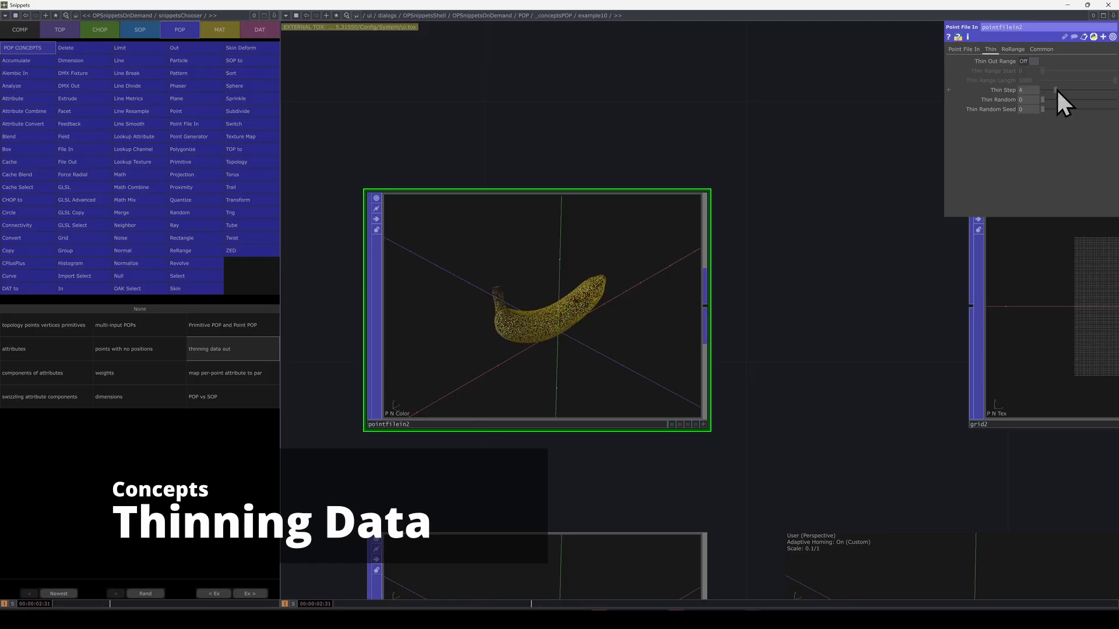
pyautogui.moveTo(1050, 90)
pyautogui.mouseDown()
pyautogui.moveTo(1066, 90)
pyautogui.moveTo(1040, 92)
pyautogui.mouseUp()
pyautogui.scroll(1, 542, 327)
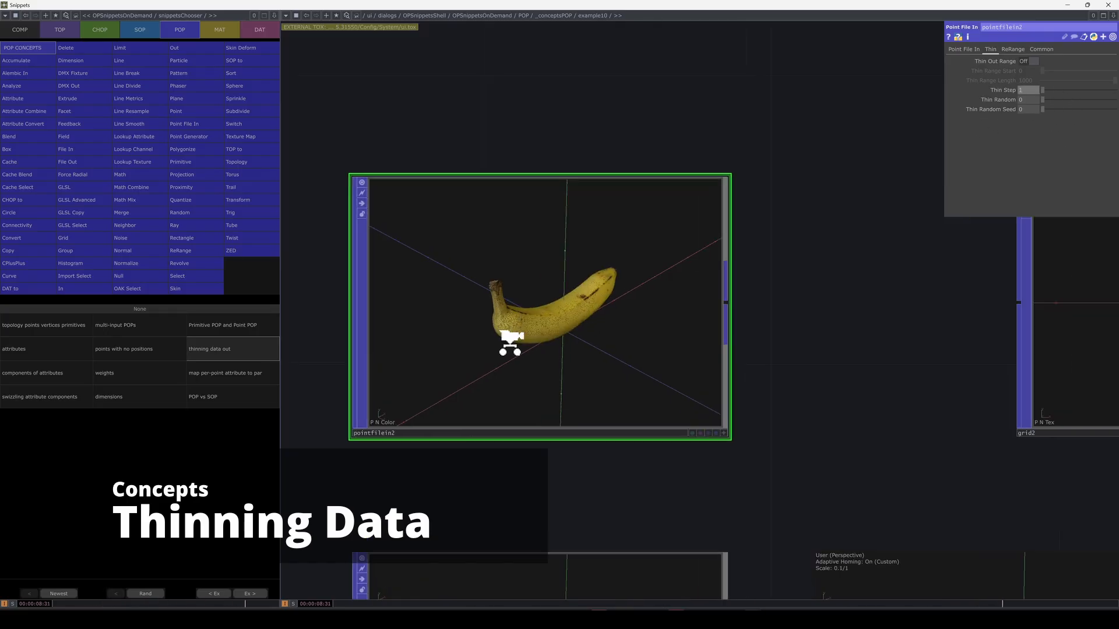
pyautogui.scroll(4, 510, 344)
pyautogui.scroll(-4, 457, 350)
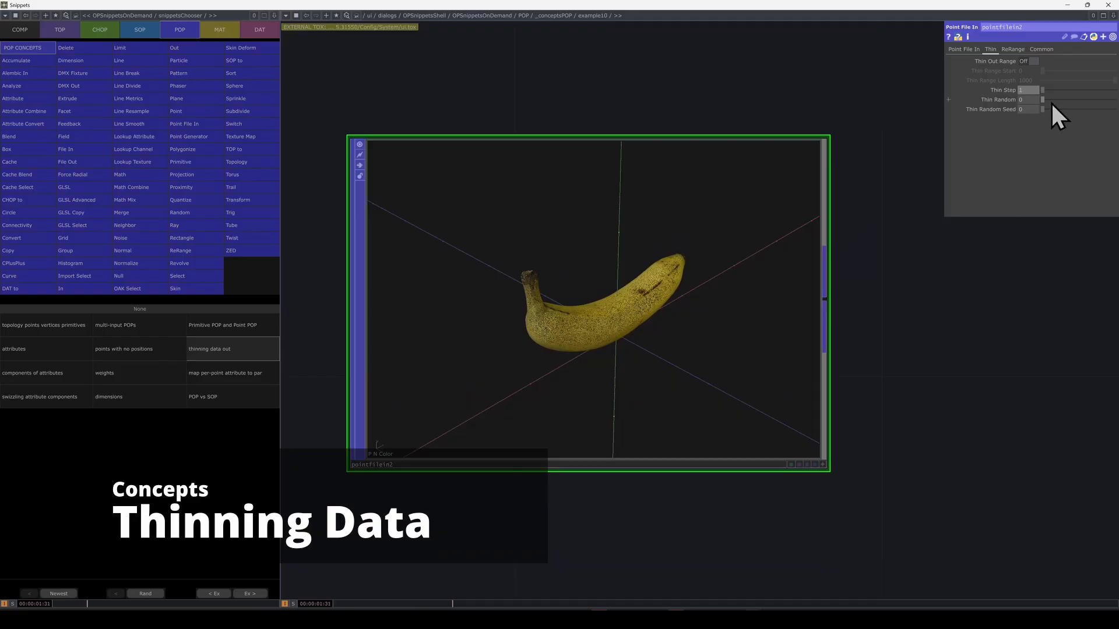
# Step: Set pointfilein2's Thin Random to 0.476 and its Thin Step to 2
pyautogui.moveTo(1042, 100); pyautogui.dragTo(1079, 99)
pyautogui.moveTo(1079, 99); pyautogui.dragTo(1077, 99)
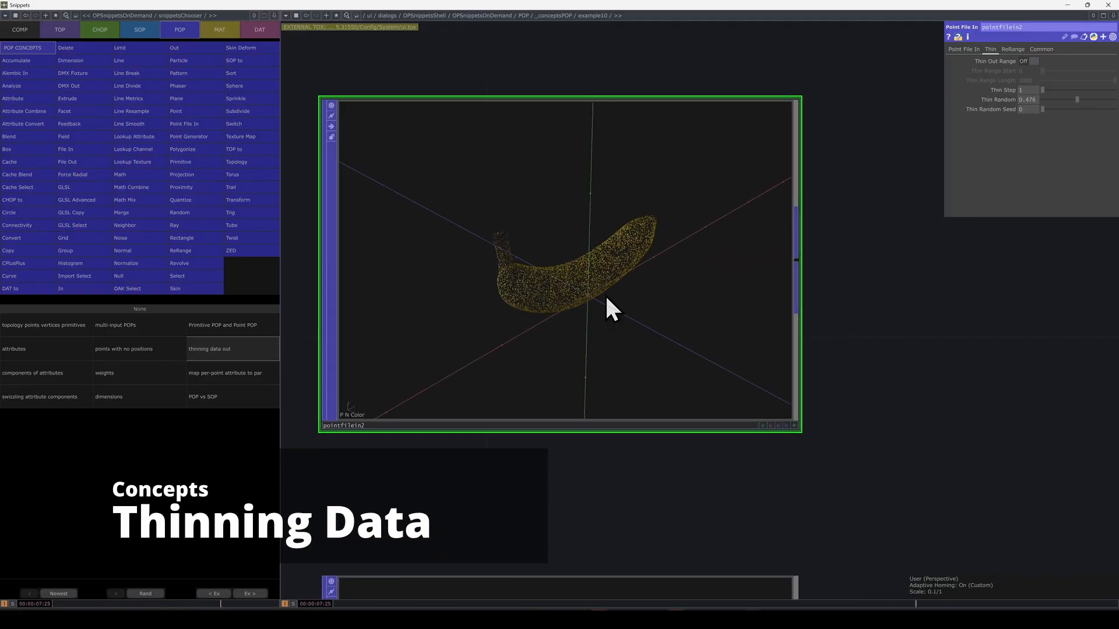
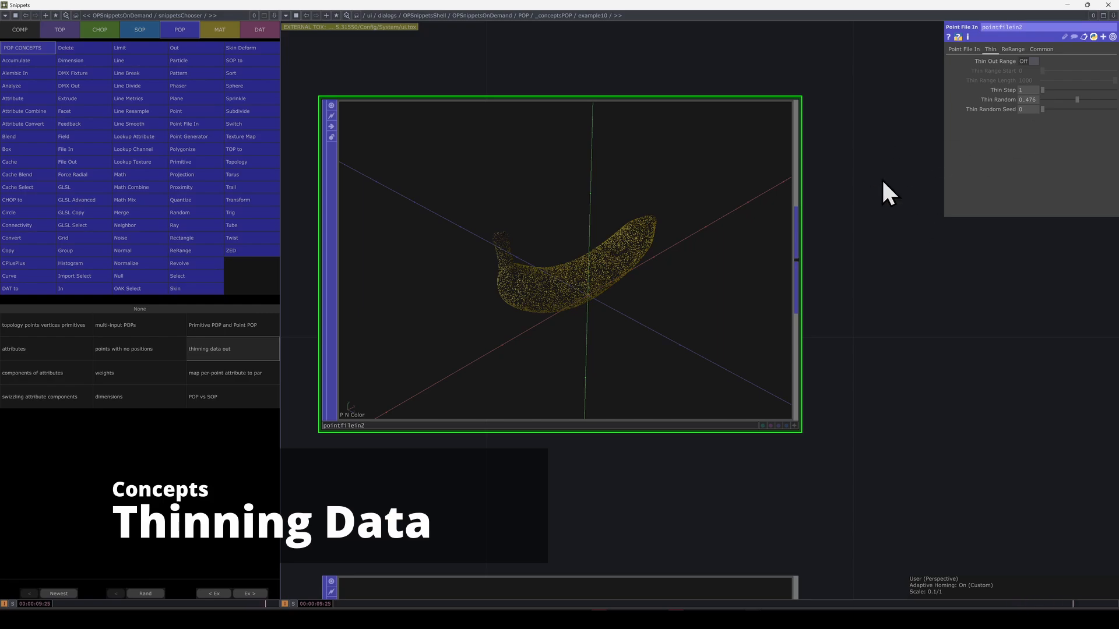
pyautogui.click(1046, 90)
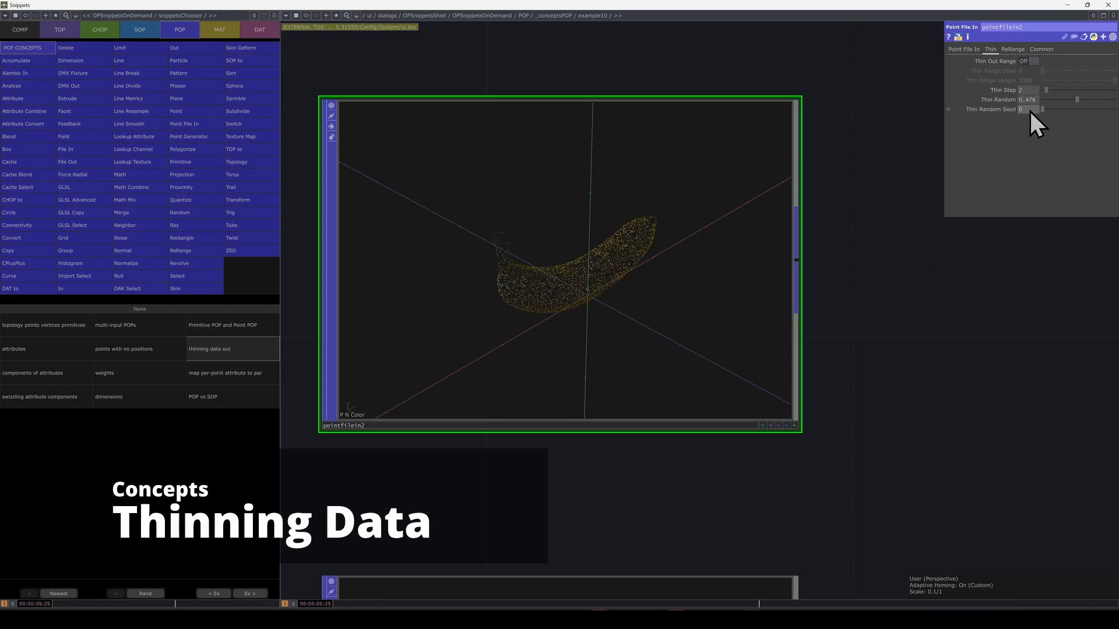
# Step: Return pointfilein2's Thin Step to 1 and reduce Thin Random to 0.006
pyautogui.moveTo(1073, 103); pyautogui.dragTo(1018, 98)
pyautogui.moveTo(896, 335); pyautogui.dragTo(878, 329)
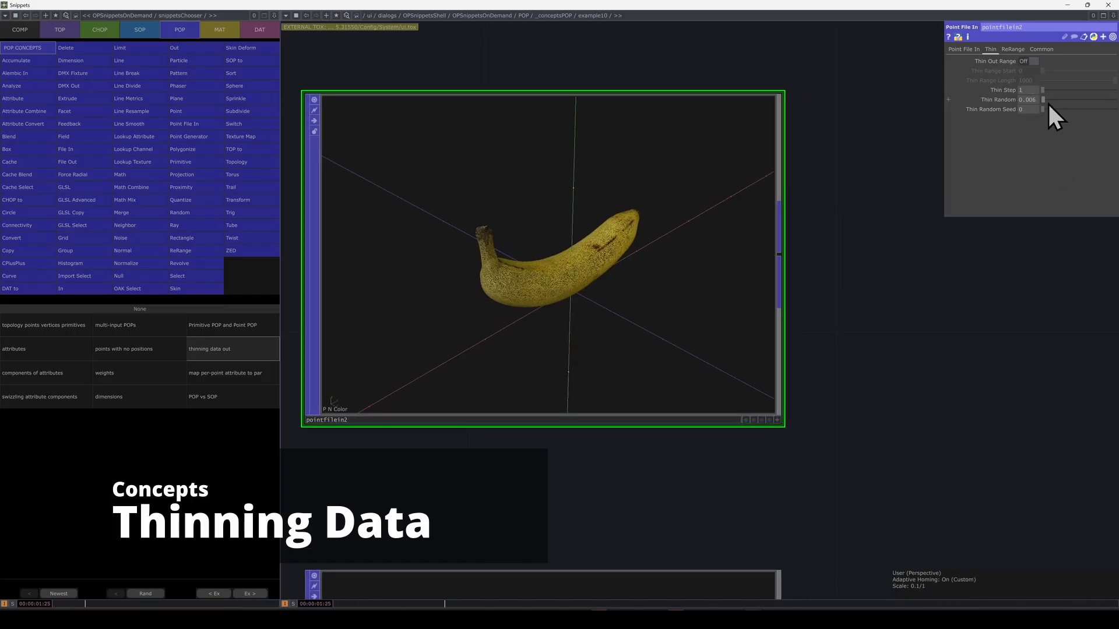
# Step: Add an Info CHOP that monitors pointfilein2 above the node, and reselect pointfilein2
pyautogui.scroll(-4, 854, 379)
pyautogui.press('Tab')
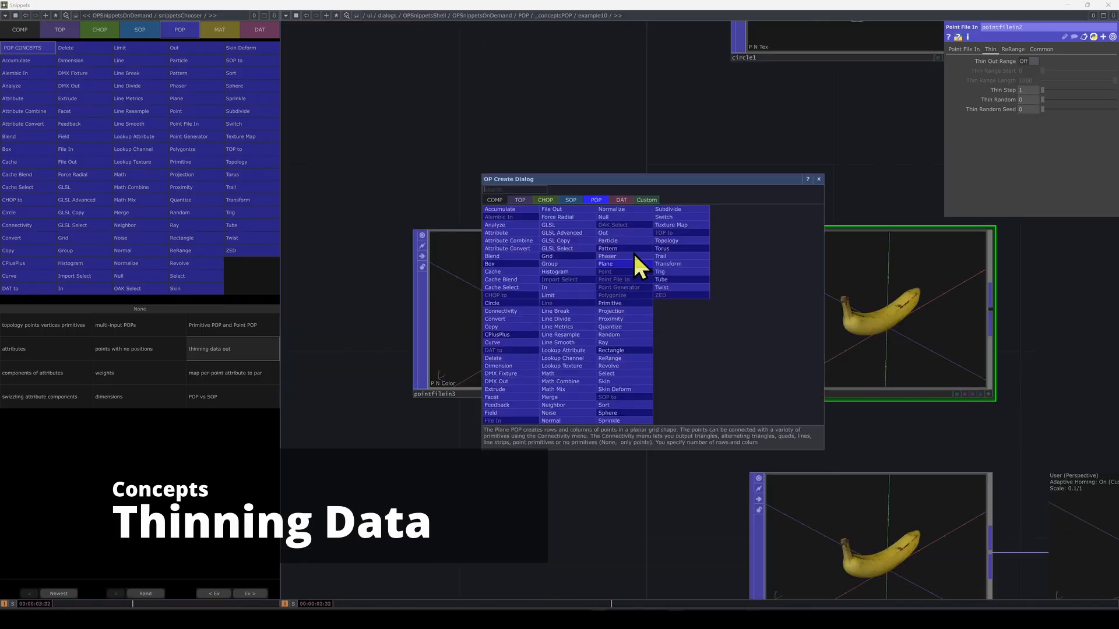
pyautogui.click(546, 200)
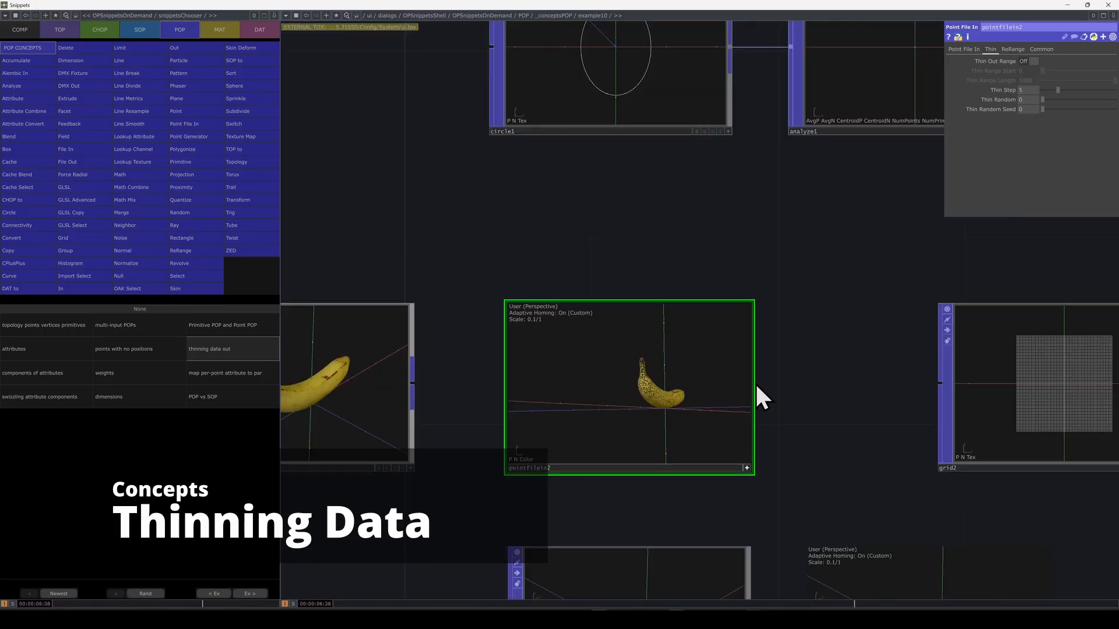
pyautogui.press('Tab')
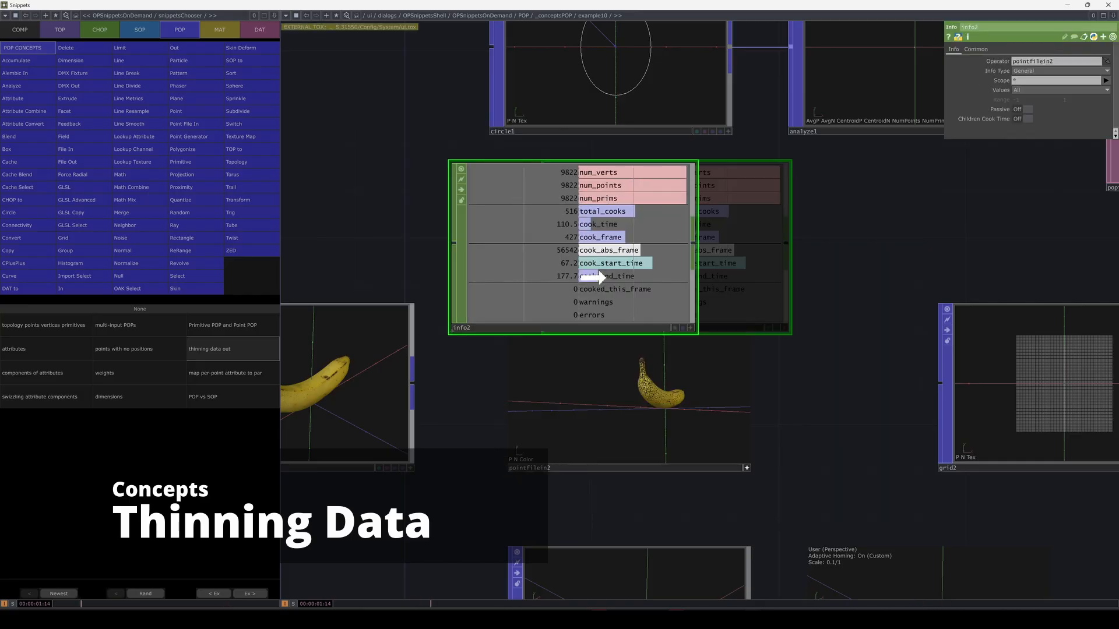
pyautogui.click(737, 465)
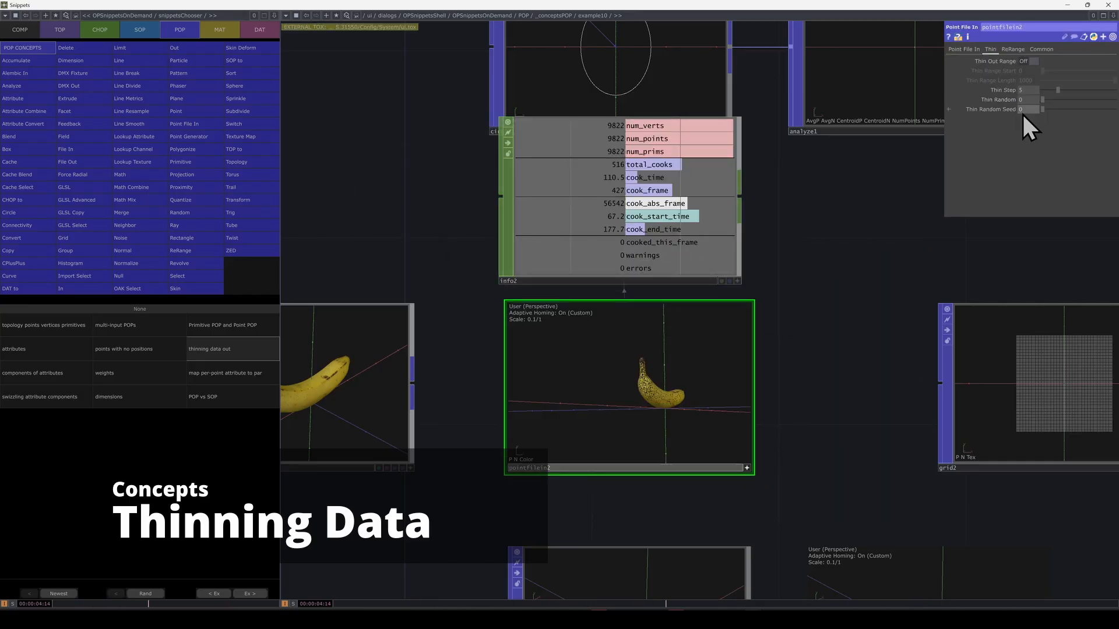
# Step: Set pointfilein2's Thin Step to 1, try 2, and return it to 1 while comparing the point counts in info2
pyautogui.moveTo(1058, 90); pyautogui.dragTo(1037, 92)
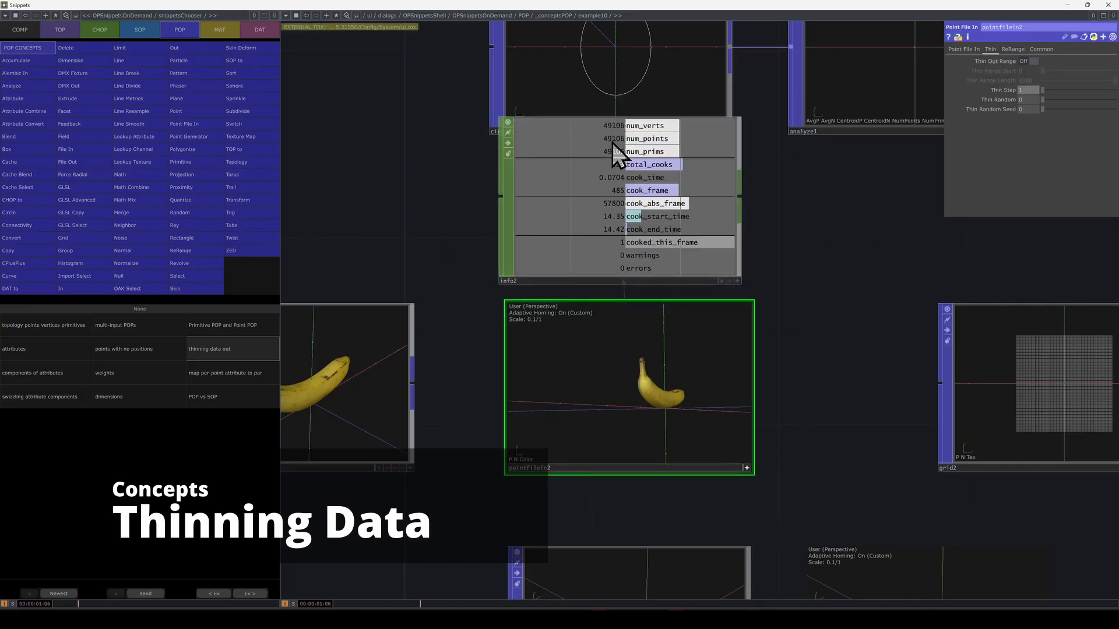
pyautogui.click(1032, 89)
pyautogui.write('2')
pyautogui.press('Return')
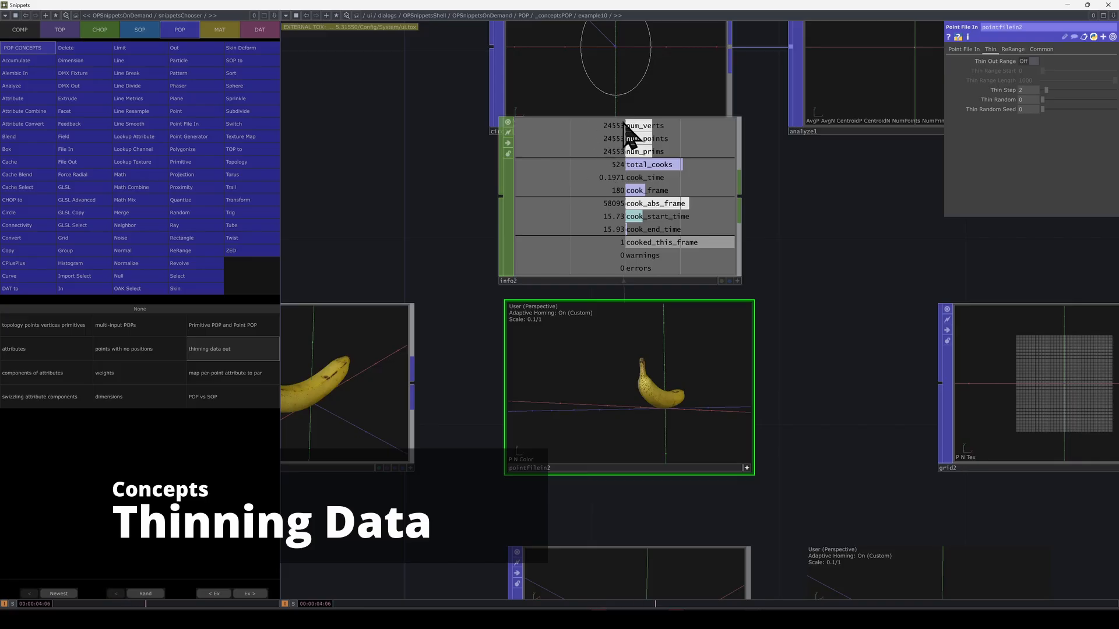
pyautogui.moveTo(1046, 92); pyautogui.dragTo(1037, 97)
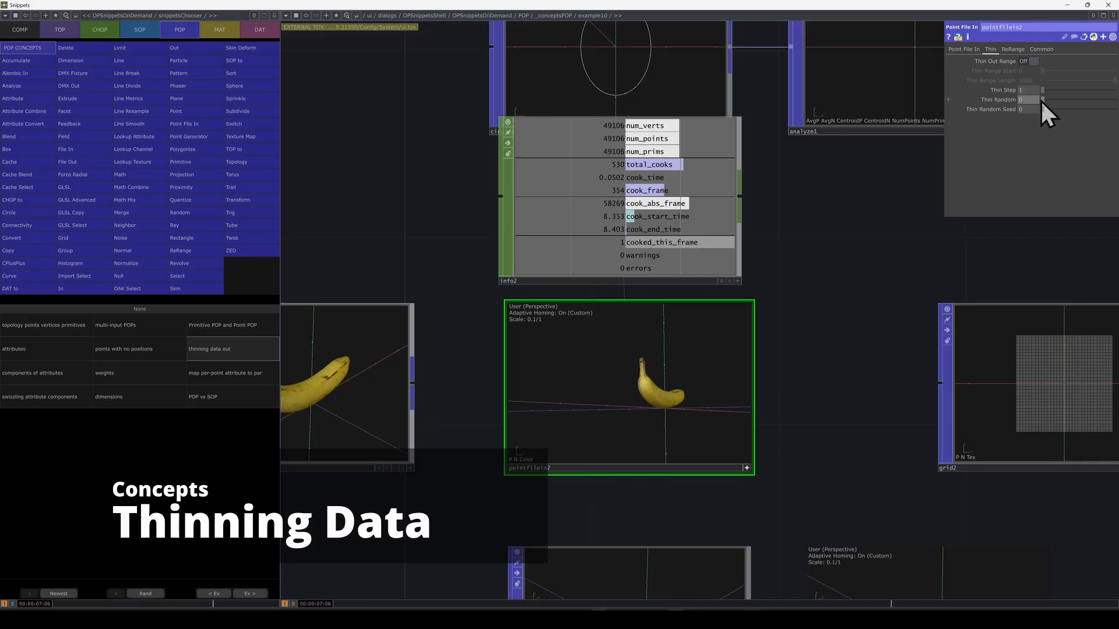
# Step: Try pointfilein2's Thin Random at 0.5 and 0.211, settle on 0.229, and inspect the thinned banana
pyautogui.press('Return')
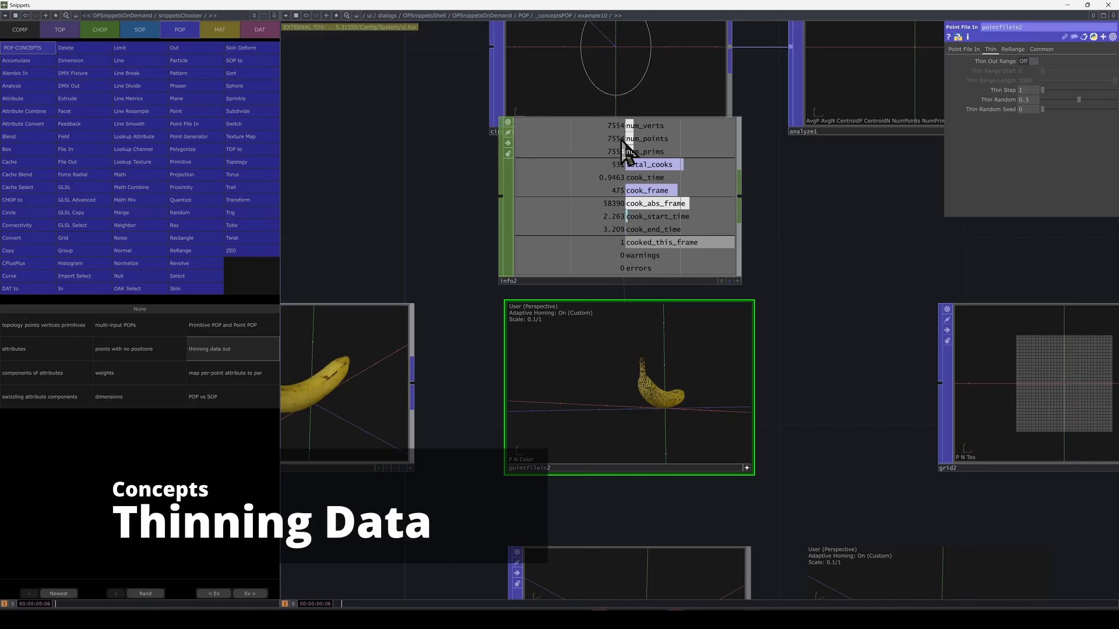
pyautogui.scroll(-5, 805, 257)
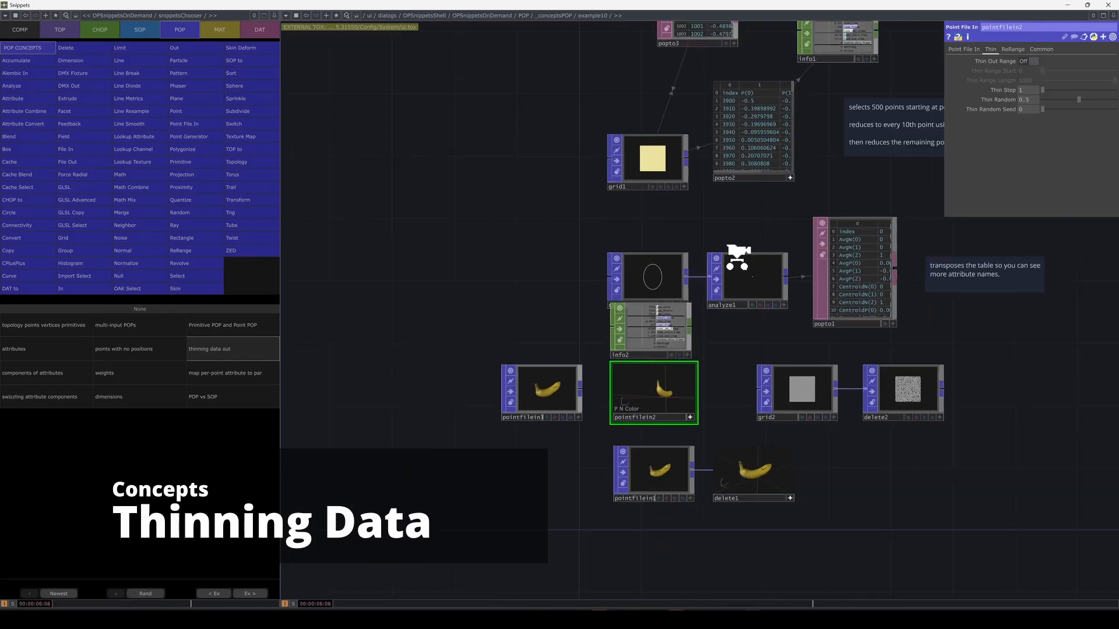
pyautogui.scroll(5, 717, 291)
pyautogui.moveTo(1081, 99); pyautogui.dragTo(1058, 100)
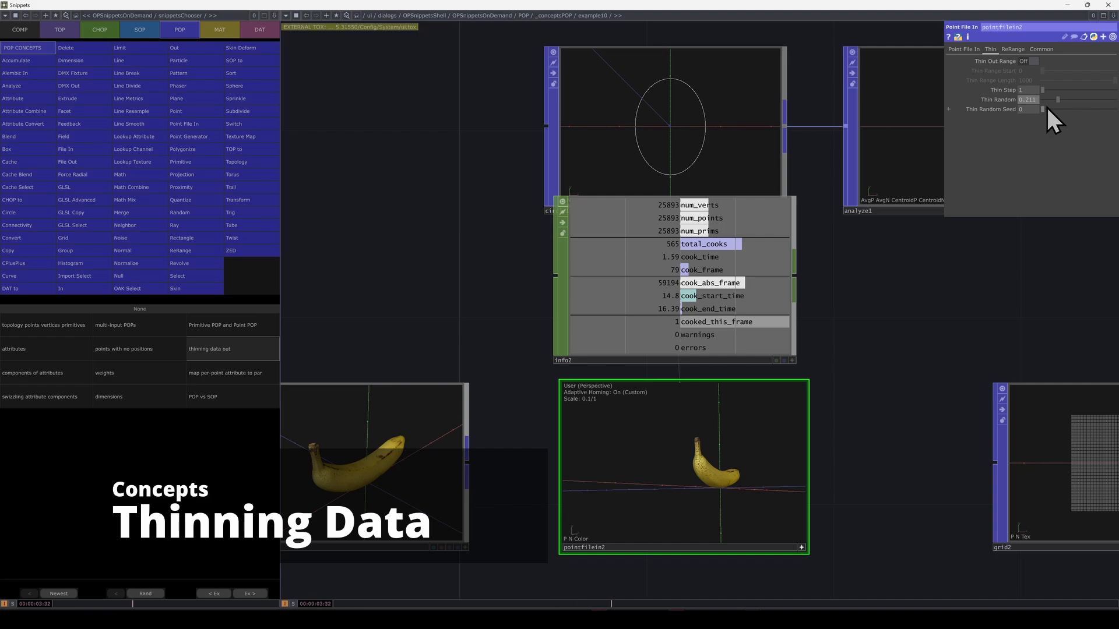
pyautogui.moveTo(1046, 99); pyautogui.dragTo(1062, 103)
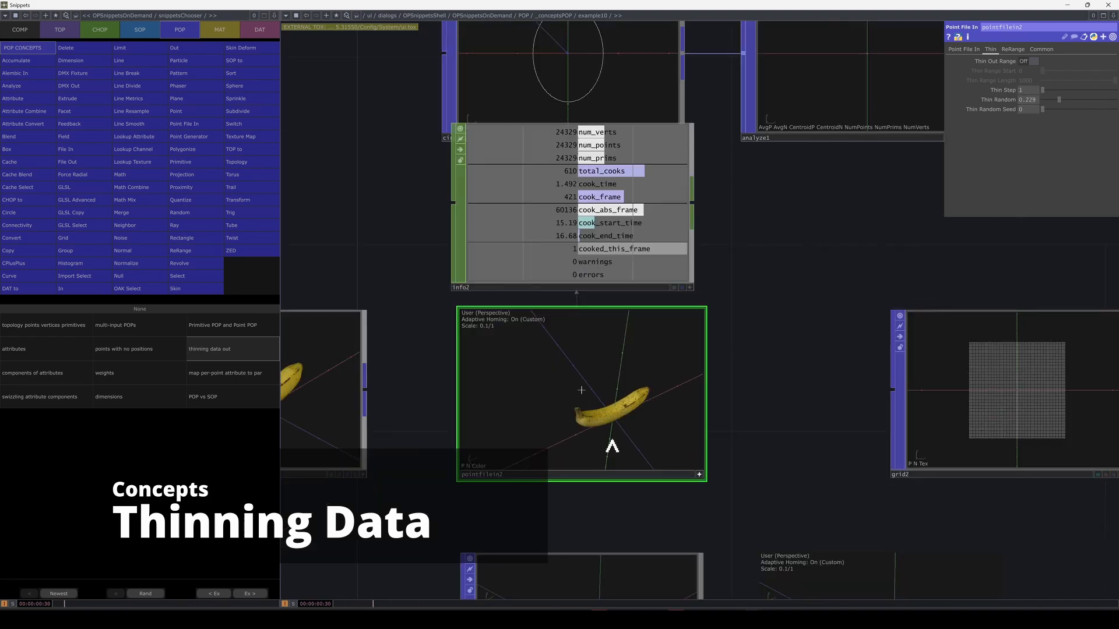
pyautogui.moveTo(612, 444); pyautogui.dragTo(598, 397, button='middle')
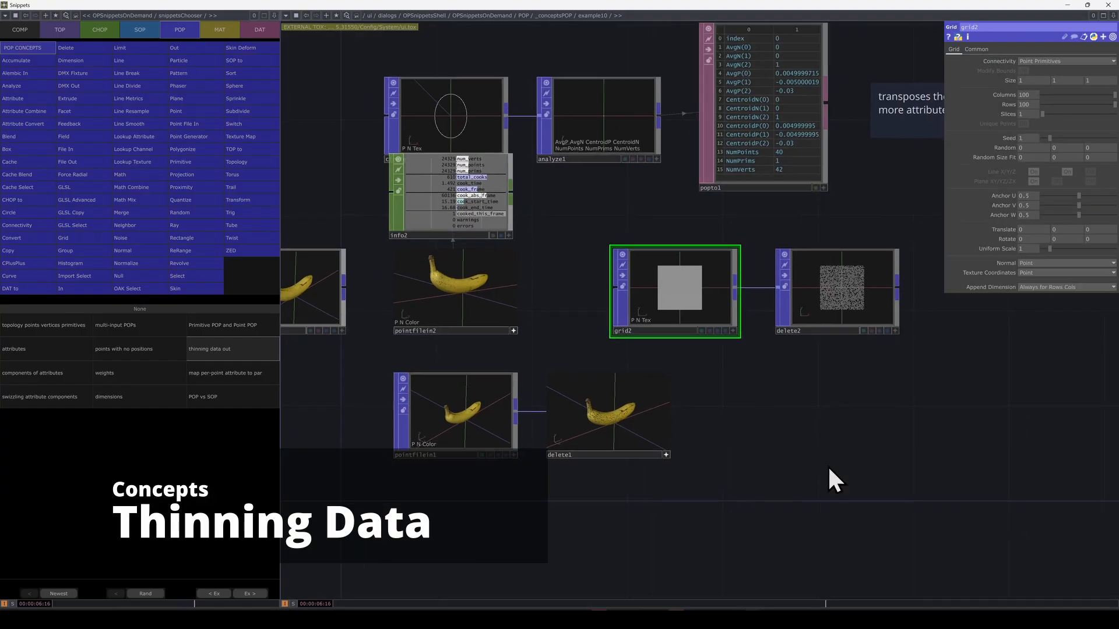
# Step: Select delete2 and vary its Thin Random Seed to reshuffle the thinned grid points
pyautogui.click(877, 308)
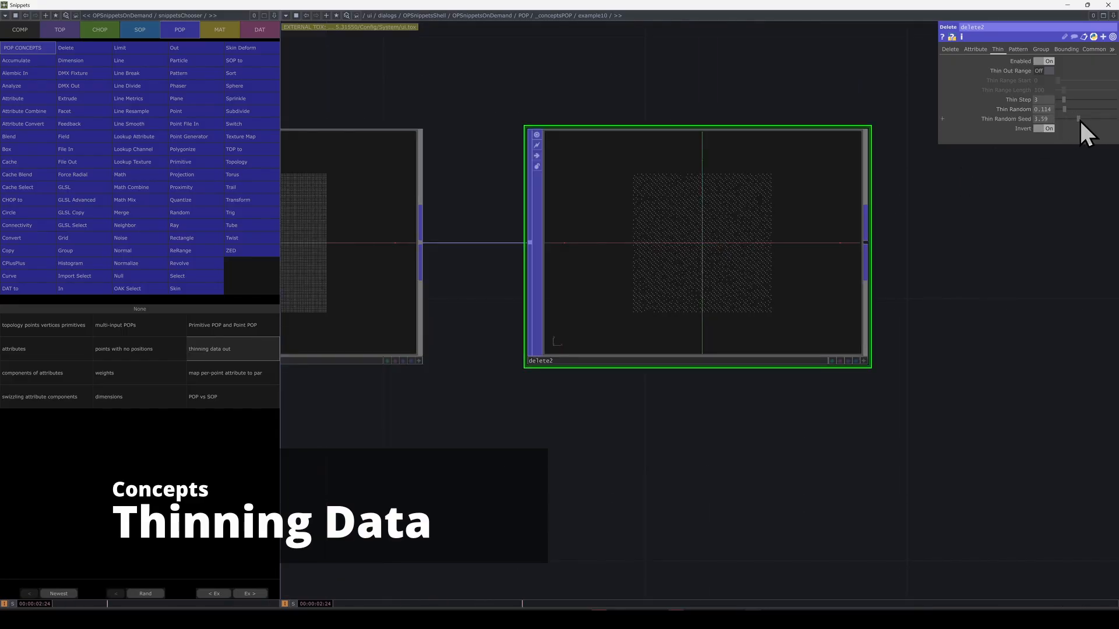
pyautogui.moveTo(1080, 120); pyautogui.dragTo(1068, 124)
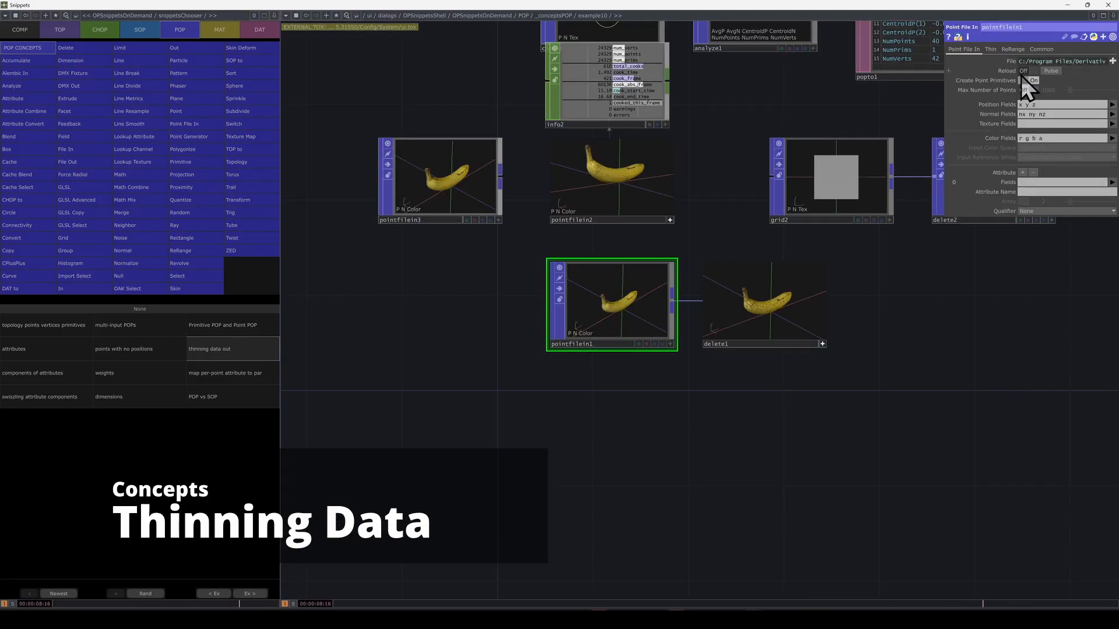
# Step: Examine the Thin settings of pointfilein1 and delete1, comparing the full banana with its thinned version
pyautogui.click(1014, 49)
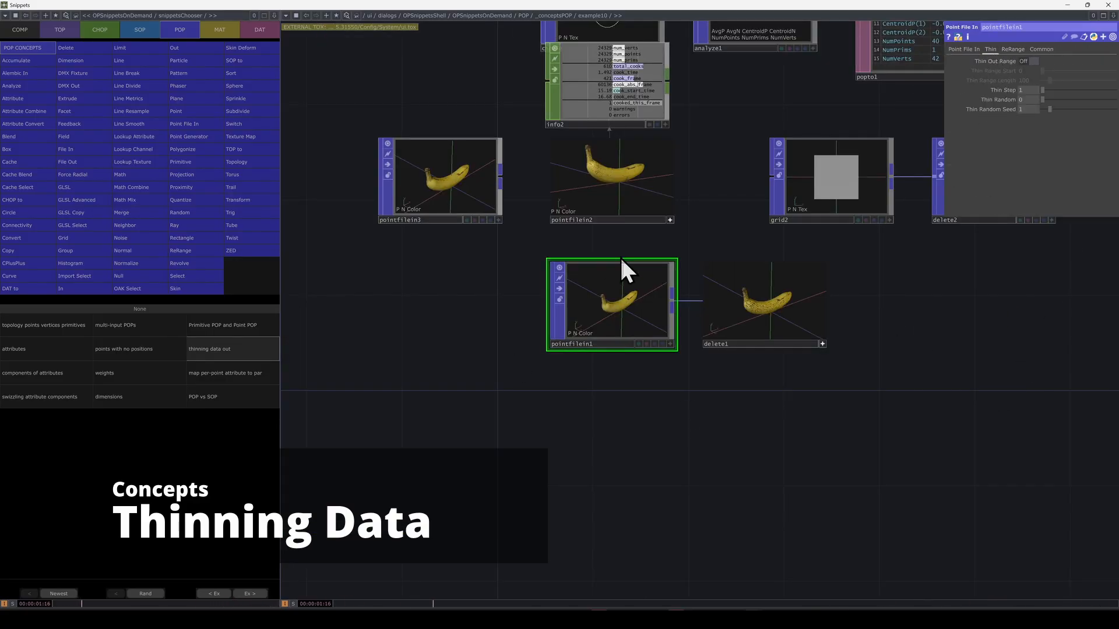
pyautogui.scroll(3, 652, 334)
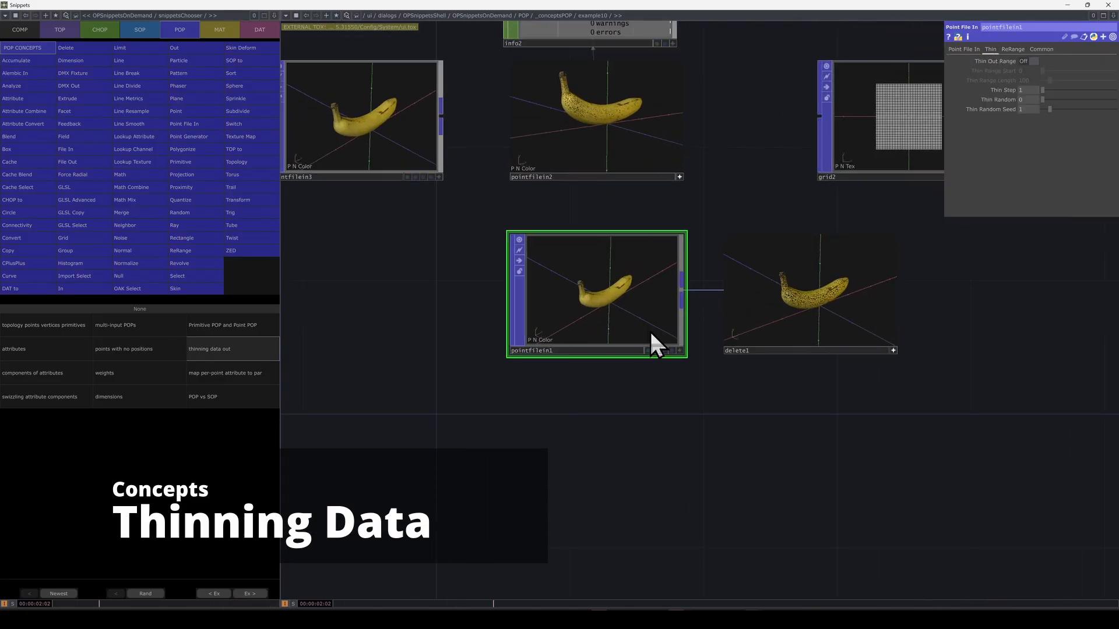
pyautogui.click(805, 296)
pyautogui.moveTo(995, 309); pyautogui.dragTo(928, 427)
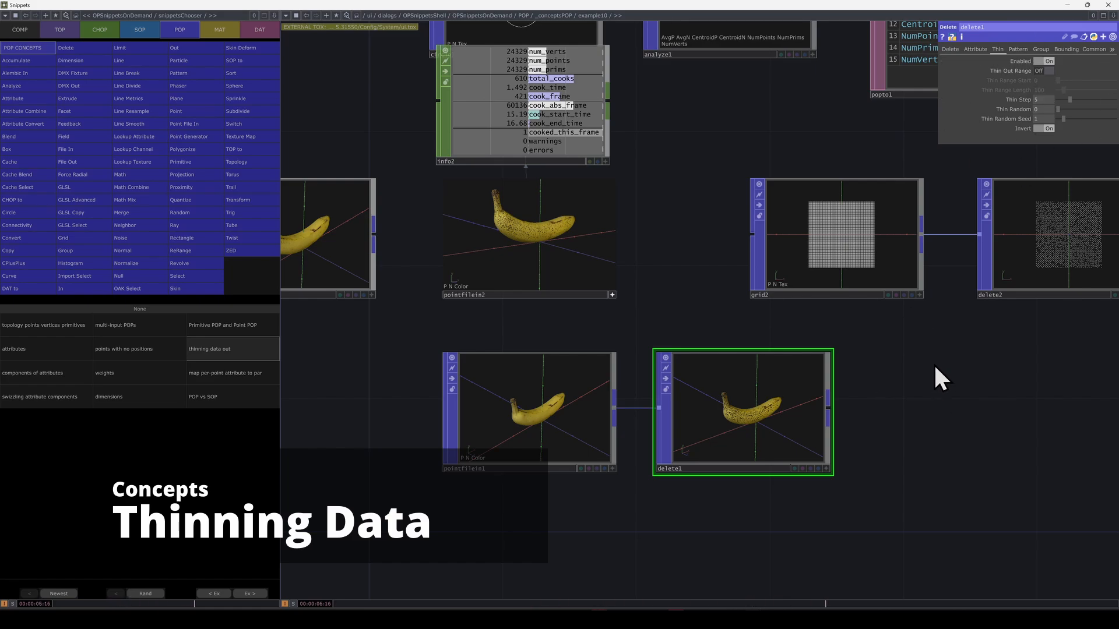
pyautogui.moveTo(936, 368); pyautogui.dragTo(807, 368)
pyautogui.click(737, 248)
pyautogui.click(653, 421)
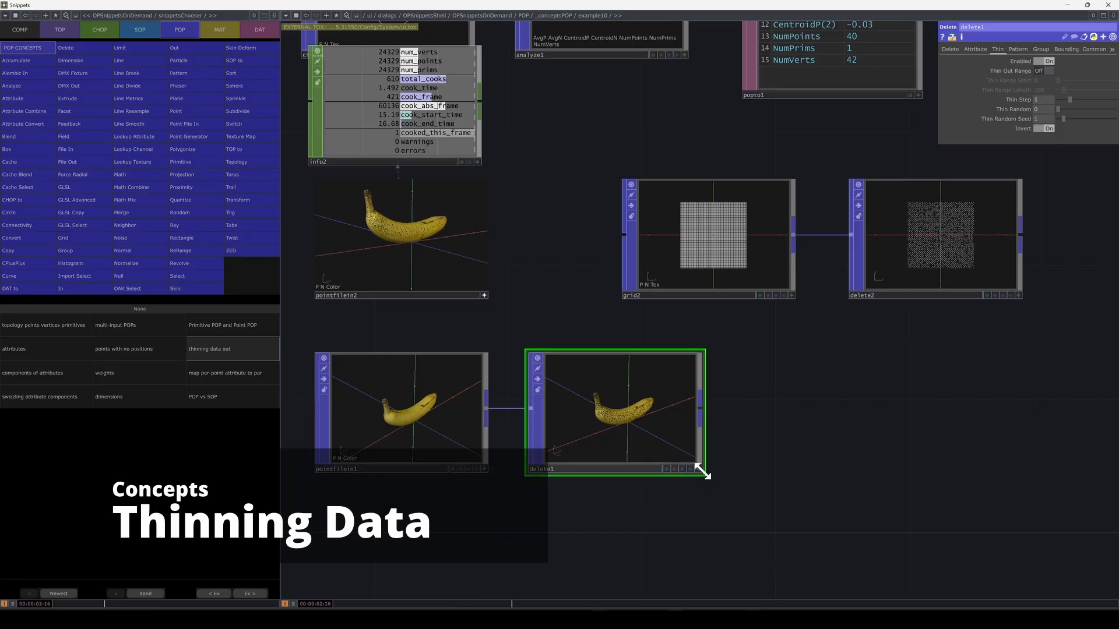
pyautogui.moveTo(584, 275); pyautogui.dragTo(617, 301)
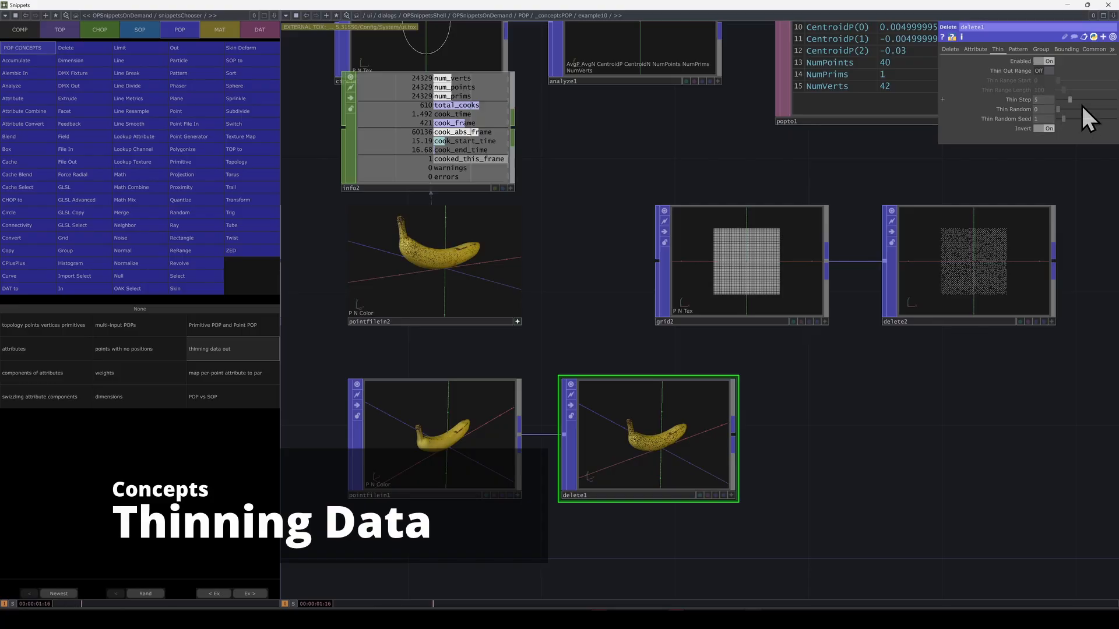
# Step: Open the components of attributes snippet and move torus5 slightly farther from the math nodes
pyautogui.click(64, 377)
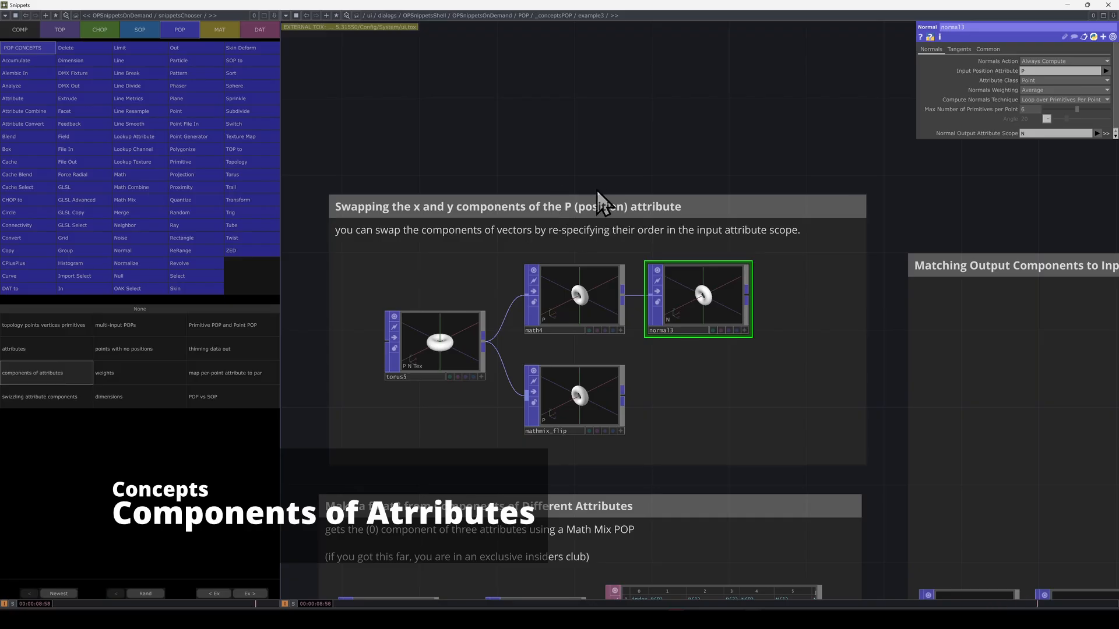
pyautogui.moveTo(443, 346); pyautogui.dragTo(416, 331)
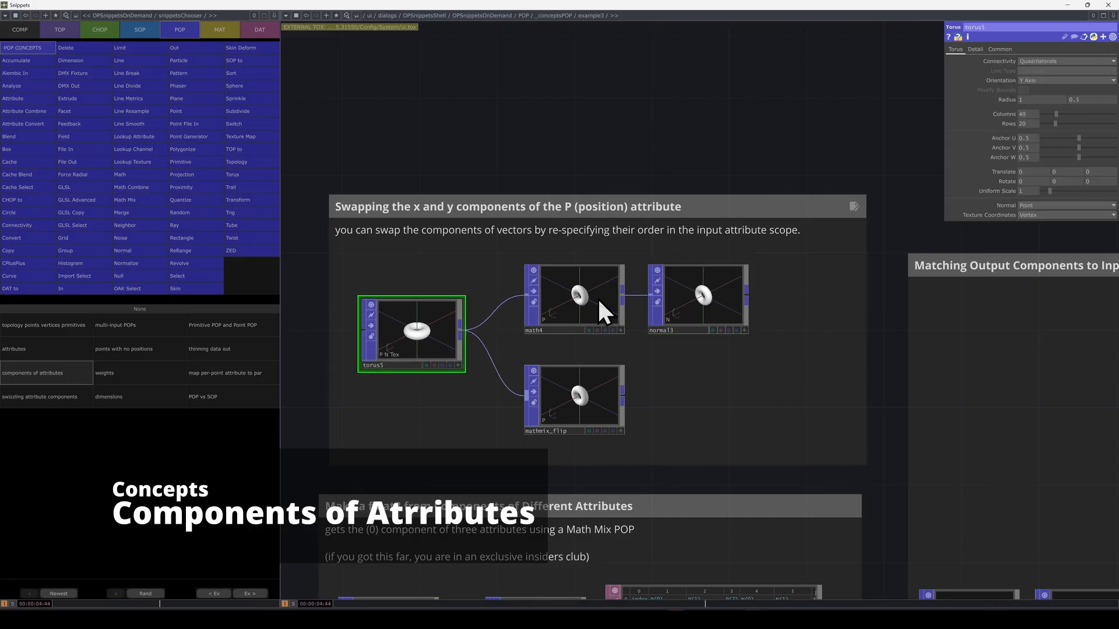
# Step: Select math4 and examine how its Input Attribute Scope reorders the P components written to its Output Attribute Scope
pyautogui.click(596, 297)
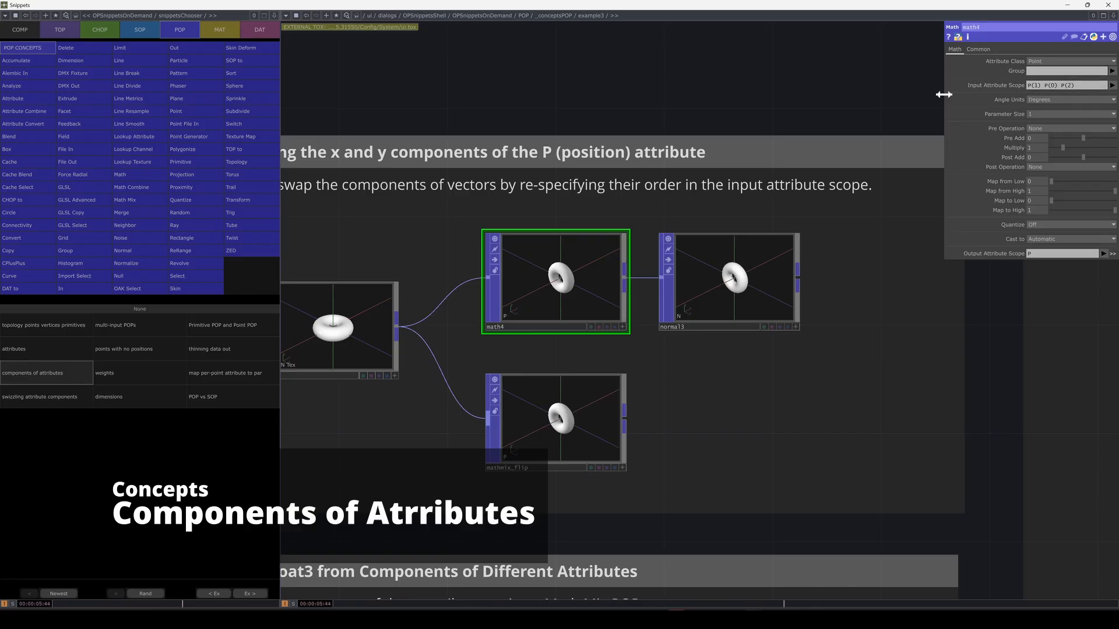
pyautogui.moveTo(818, 108); pyautogui.dragTo(877, 102)
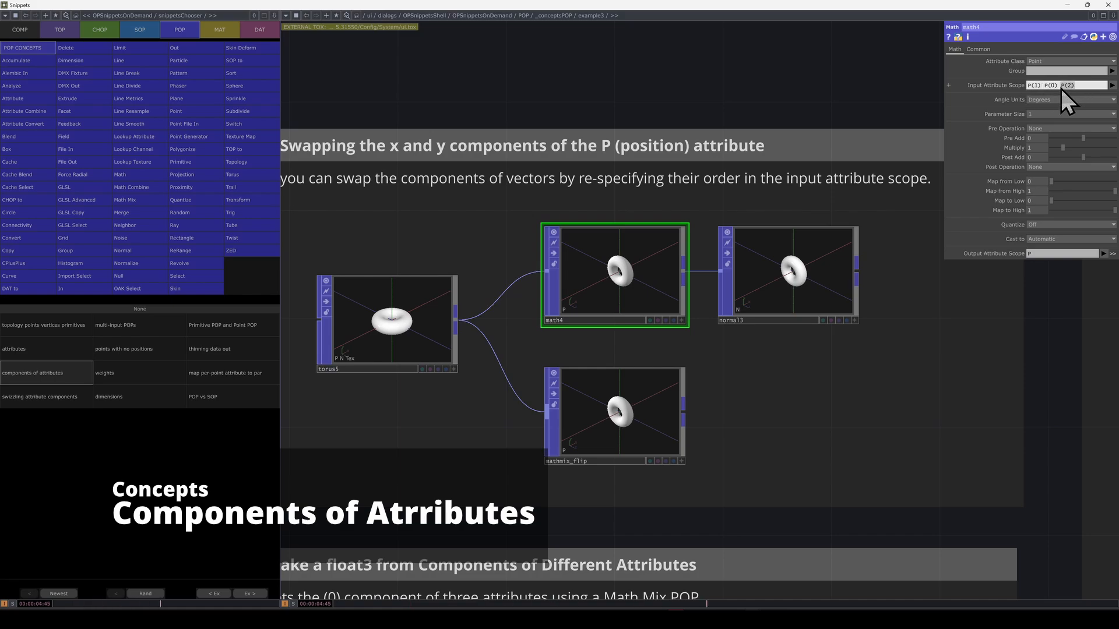
pyautogui.click(1055, 254)
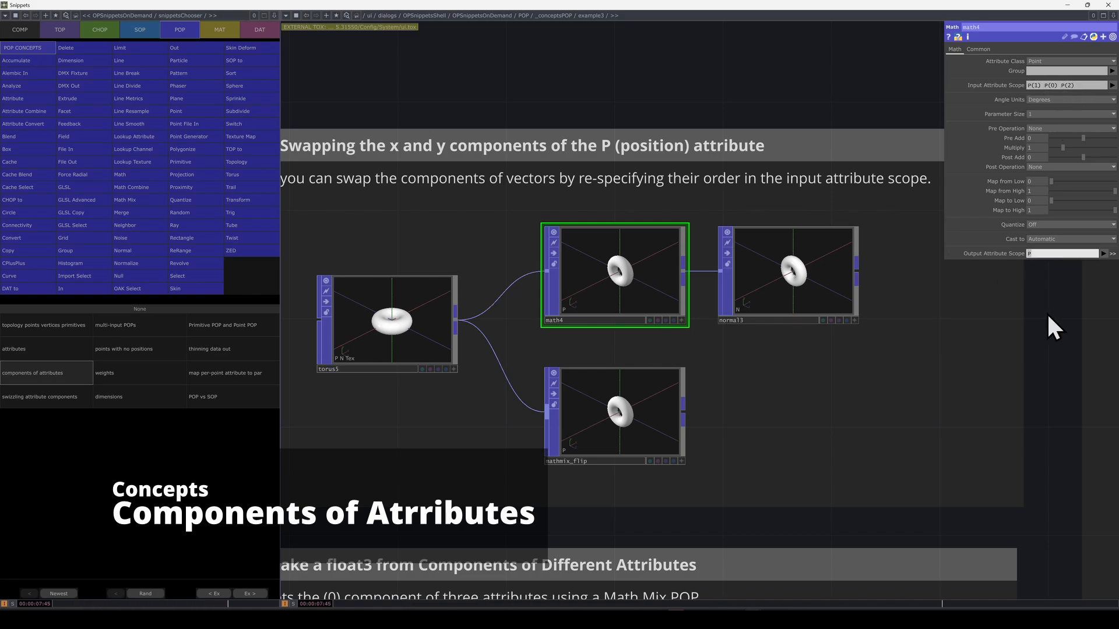
pyautogui.moveTo(1046, 335); pyautogui.dragTo(1043, 334)
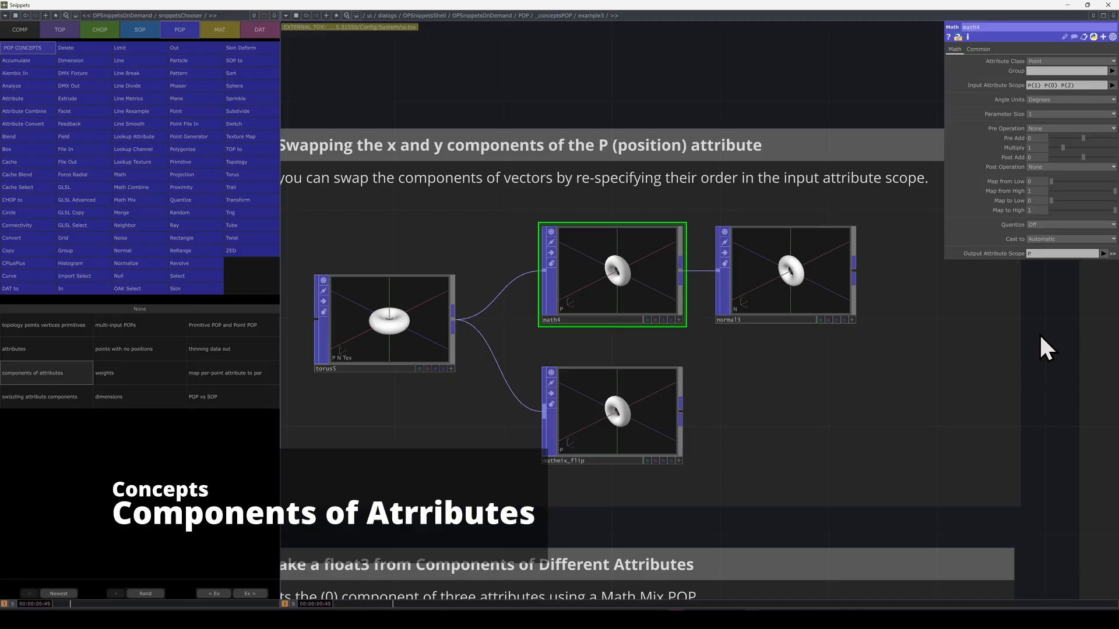
pyautogui.moveTo(752, 70); pyautogui.dragTo(743, 98)
pyautogui.moveTo(799, 120); pyautogui.dragTo(784, 145, button='middle')
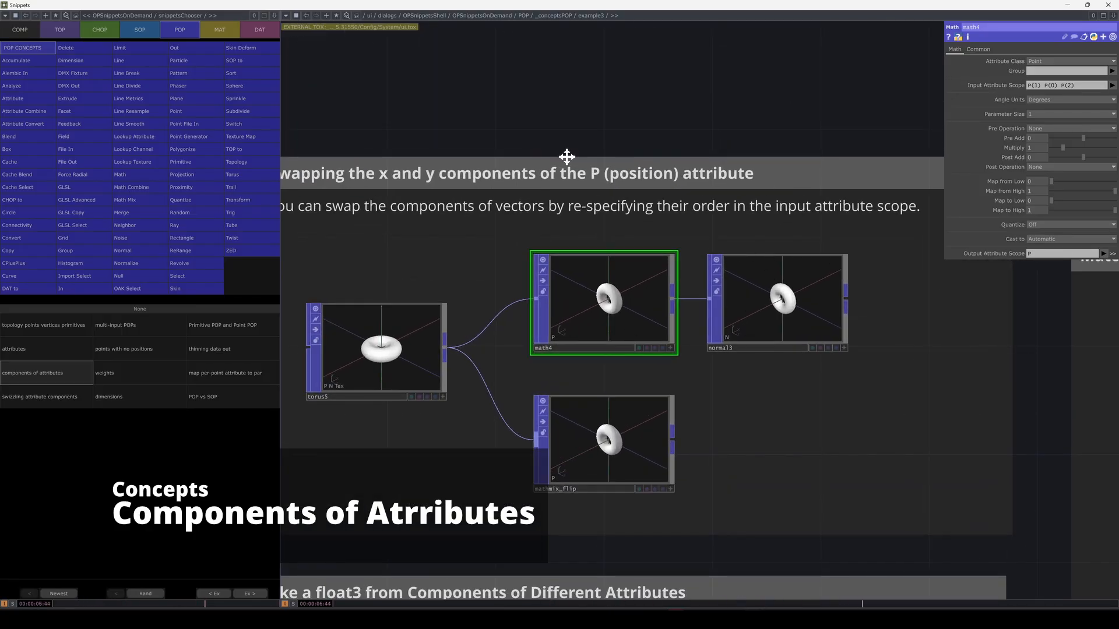
# Step: Capture the area around math4 and its parameters, circle the input P components in red and handwrite "float"
pyautogui.press('F1')
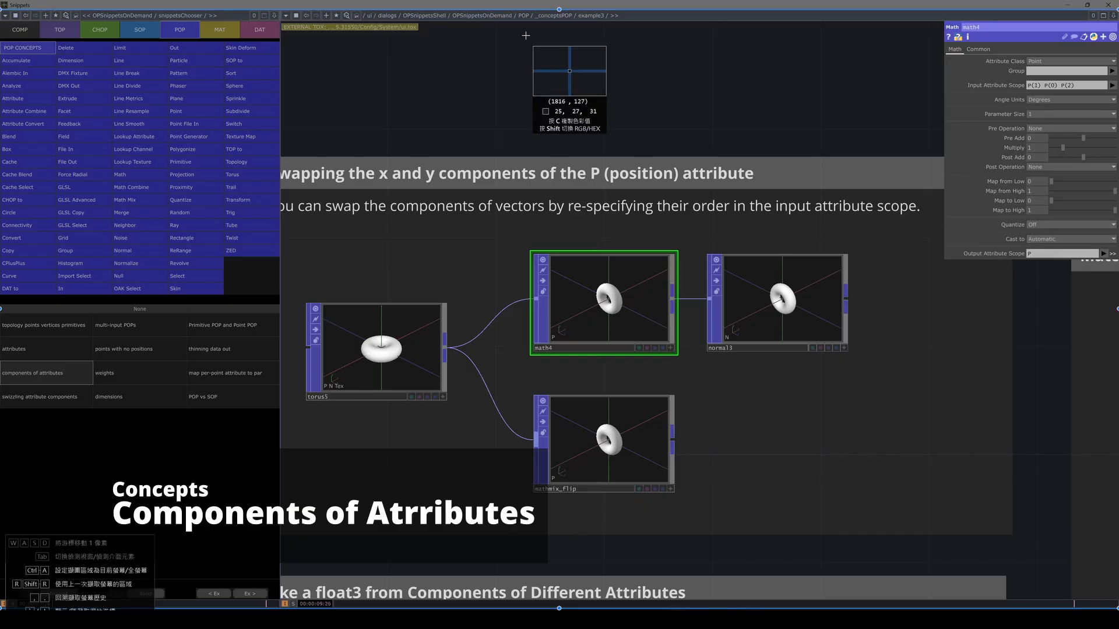
pyautogui.moveTo(512, 27); pyautogui.dragTo(1115, 400)
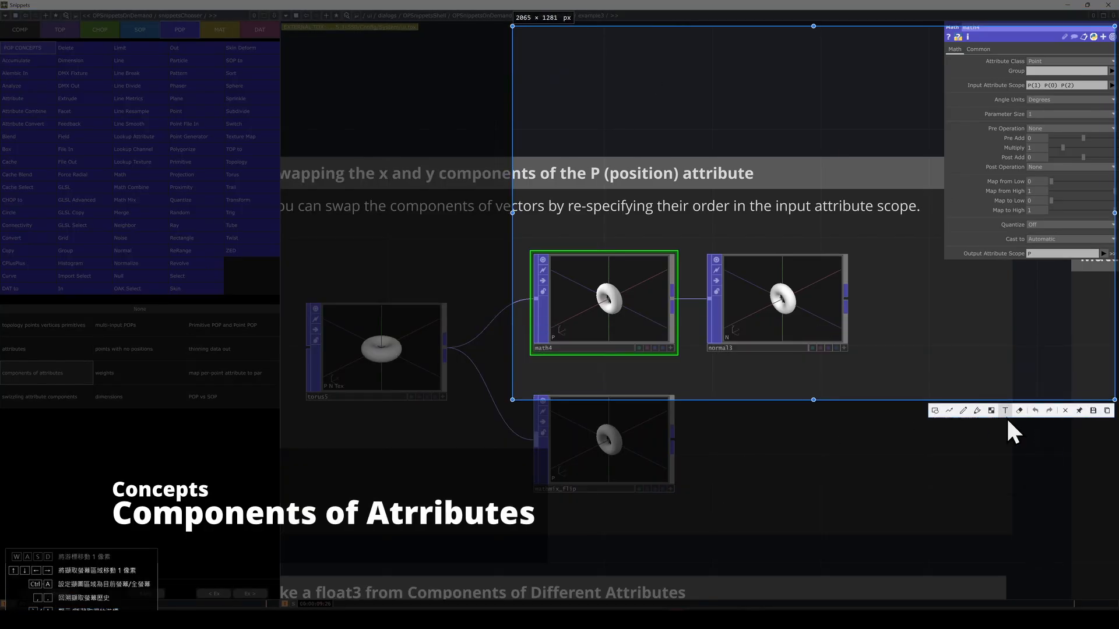
pyautogui.click(963, 411)
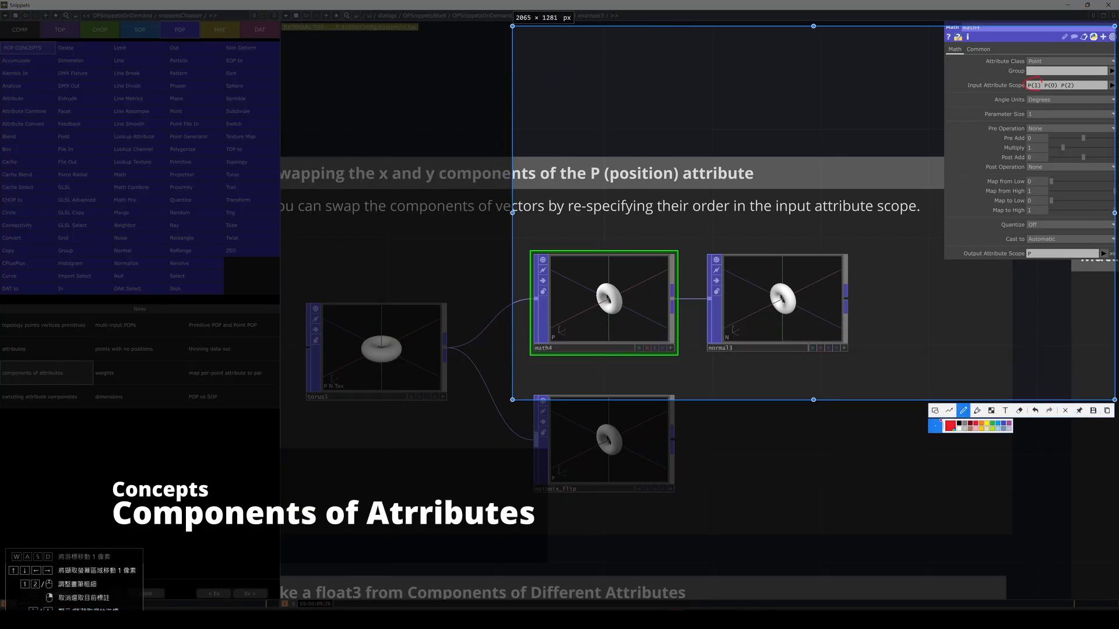
pyautogui.moveTo(1061, 95); pyautogui.dragTo(1049, 82)
pyautogui.moveTo(1058, 82); pyautogui.dragTo(1074, 92)
pyautogui.moveTo(880, 66); pyautogui.dragTo(848, 99)
pyautogui.moveTo(845, 88); pyautogui.dragTo(868, 88)
pyautogui.moveTo(887, 62)
pyautogui.mouseDown()
pyautogui.moveTo(895, 96)
pyautogui.moveTo(912, 104)
pyautogui.moveTo(930, 88)
pyautogui.mouseUp()
pyautogui.moveTo(922, 75); pyautogui.dragTo(926, 108)
# Step: Annotate the Output Attribute Scope with "vec3", handwrite an underlined "P(vec3)" beneath it, and discard the screen capture
pyautogui.moveTo(889, 253); pyautogui.dragTo(944, 251)
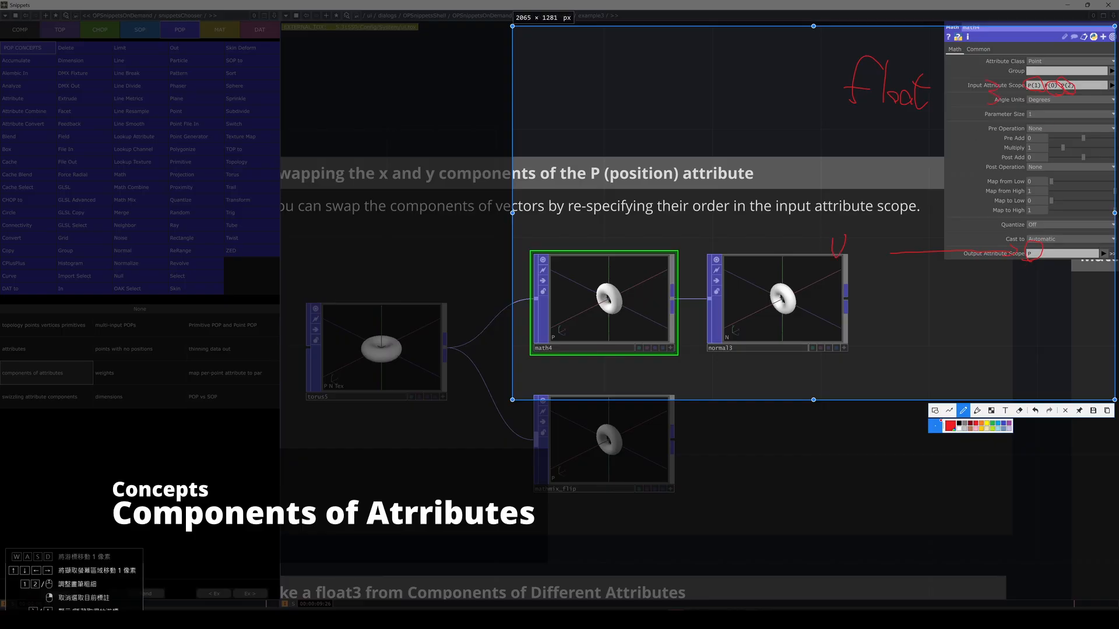
pyautogui.moveTo(849, 252); pyautogui.dragTo(876, 258)
pyautogui.moveTo(877, 238); pyautogui.dragTo(878, 269)
pyautogui.moveTo(1049, 252); pyautogui.dragTo(1063, 251)
pyautogui.moveTo(900, 296); pyautogui.dragTo(901, 348)
pyautogui.moveTo(902, 296)
pyautogui.mouseDown()
pyautogui.moveTo(904, 323)
pyautogui.moveTo(979, 334)
pyautogui.moveTo(947, 352)
pyautogui.mouseUp()
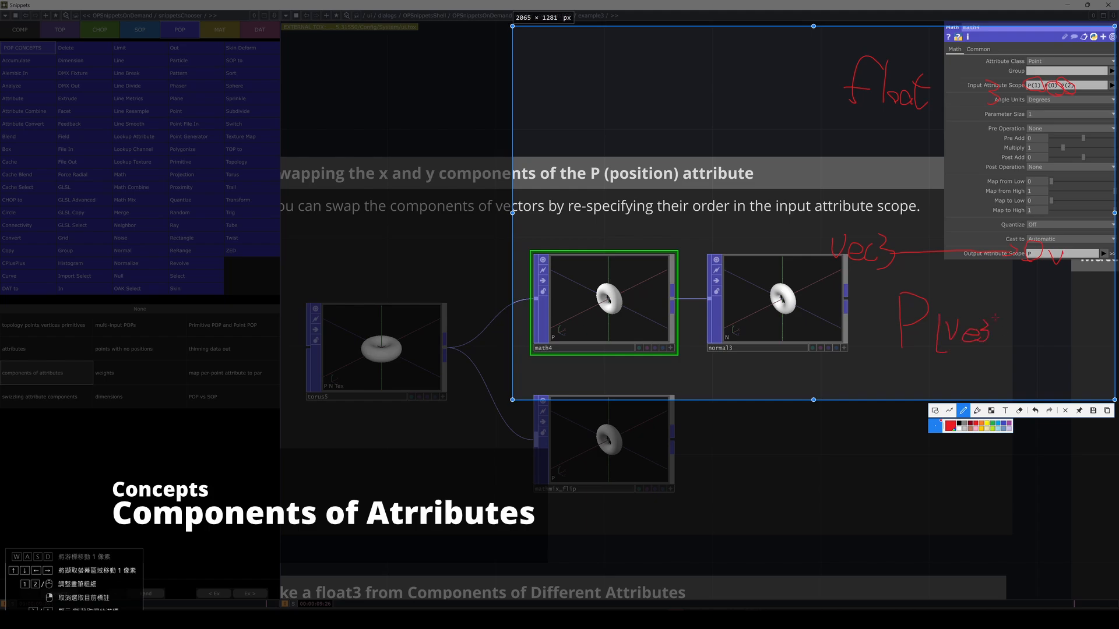
pyautogui.moveTo(859, 361); pyautogui.dragTo(1056, 351)
pyautogui.moveTo(900, 370); pyautogui.dragTo(1050, 357)
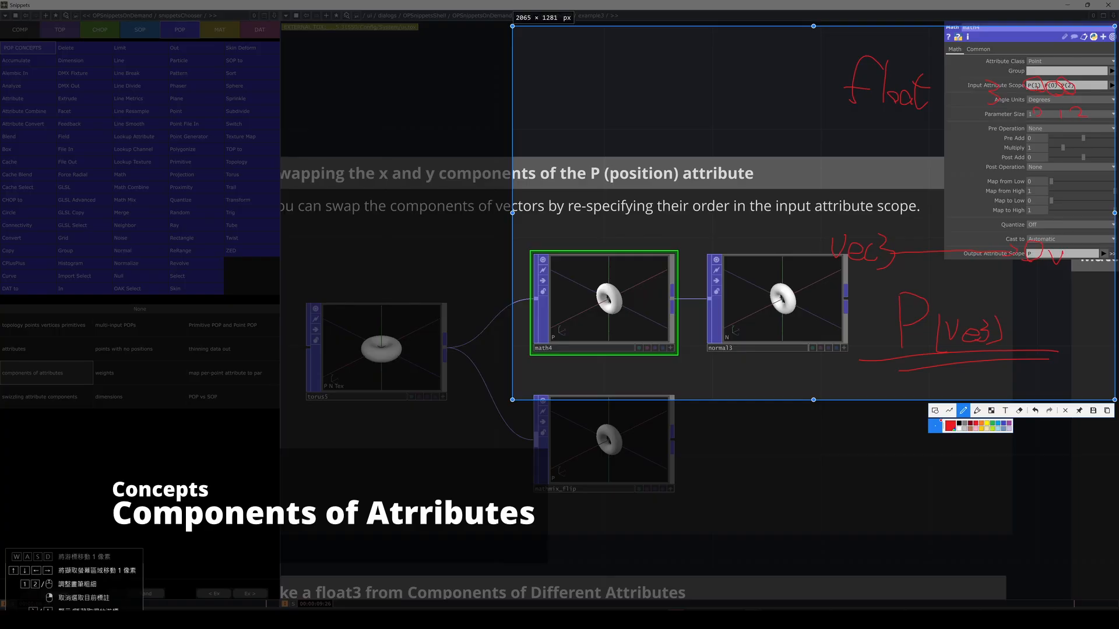
pyautogui.press('Escape')
# Step: Try P Color as math4's Output Attribute Scope with input P(1) P(0) P(2), and set the output to Color instead
pyautogui.click(1035, 255)
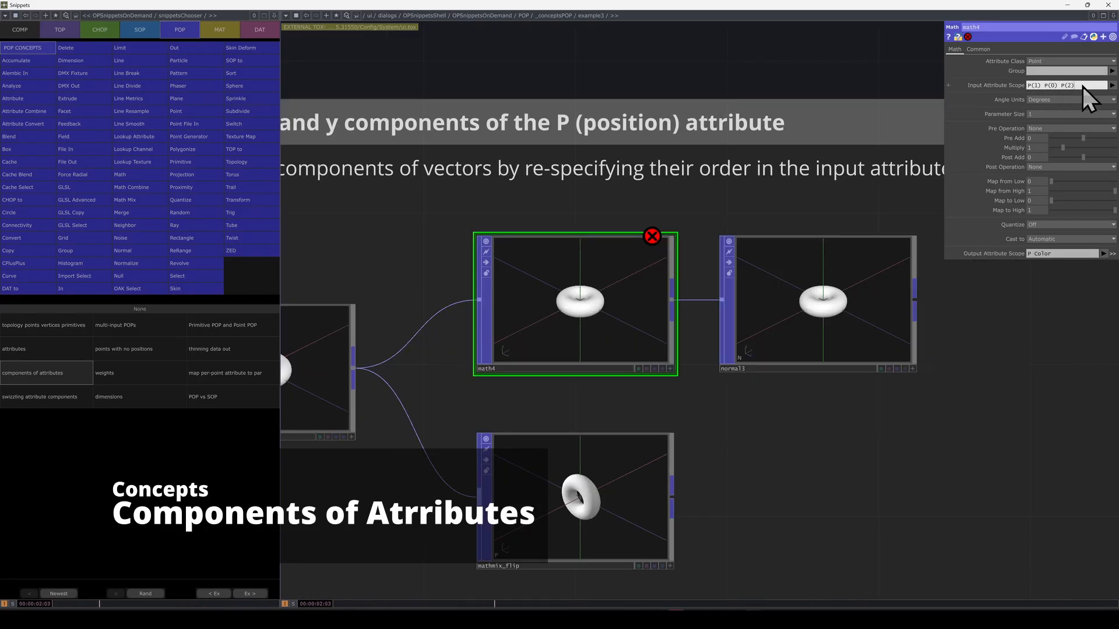
pyautogui.write('P(2)')
pyautogui.press('Return')
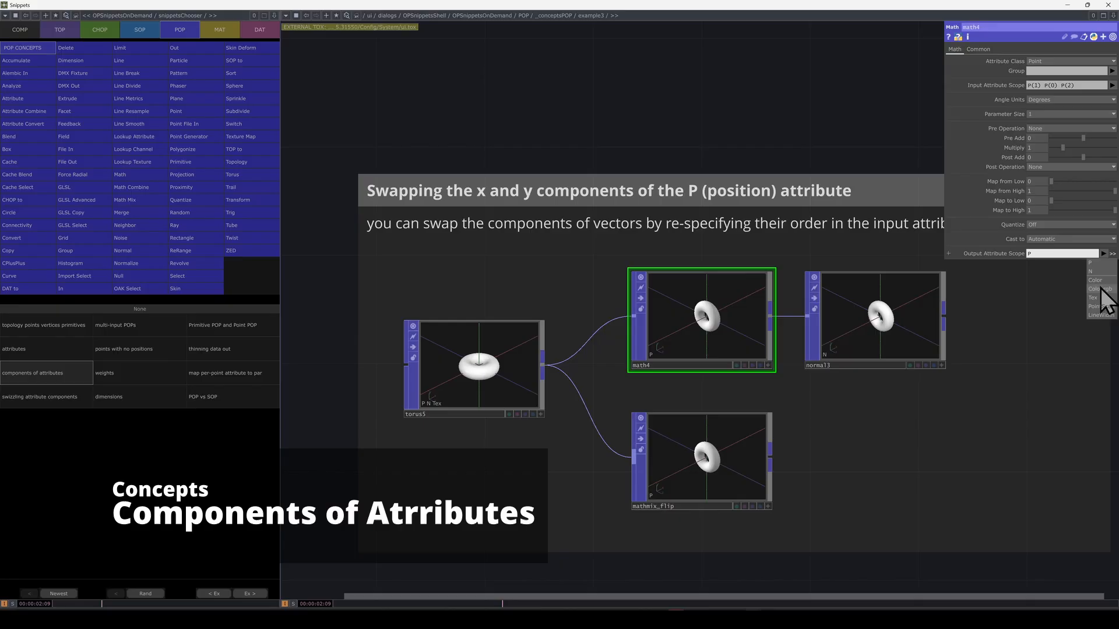
pyautogui.click(1103, 253)
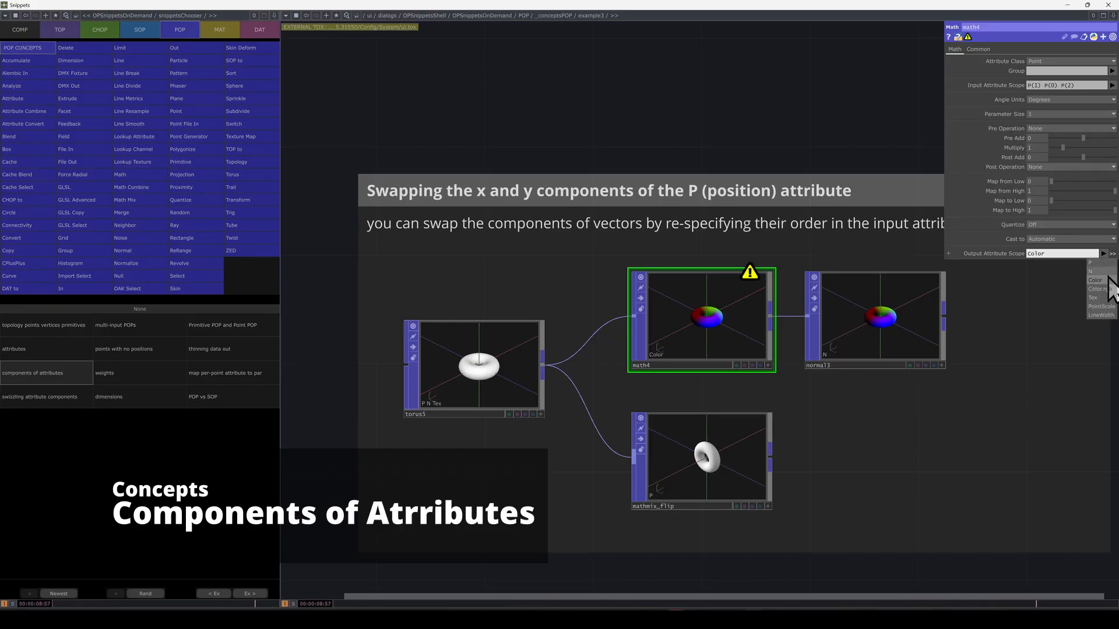
# Step: Set math4's Output Attribute Scope to P, and try the explicit component form P.x P.y P.z
pyautogui.click(1101, 263)
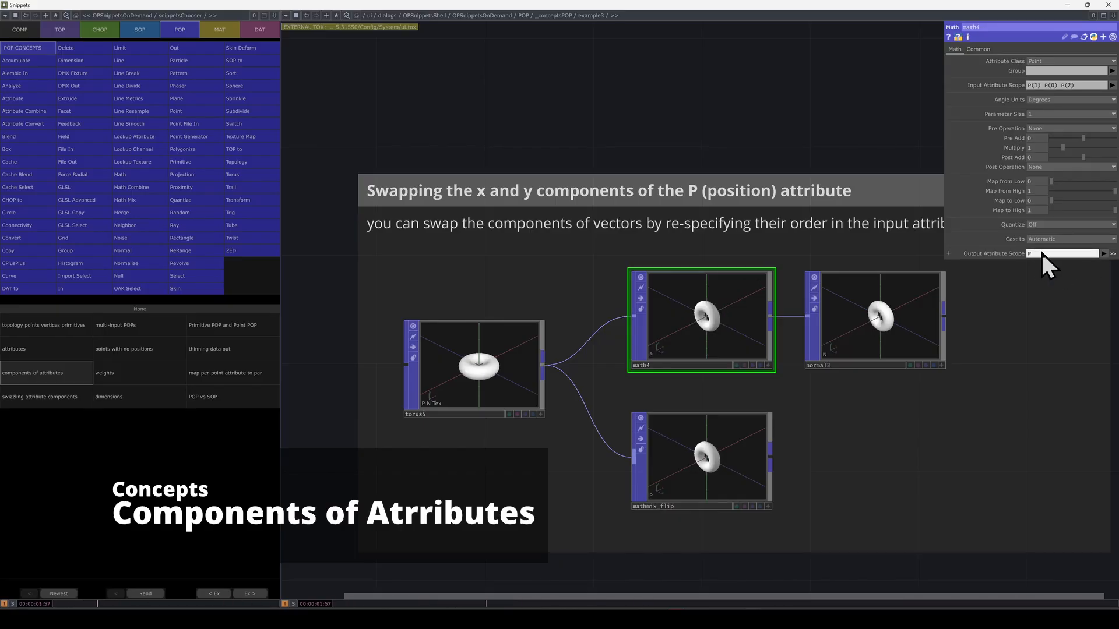
pyautogui.write('.xyz')
pyautogui.click(1103, 254)
pyautogui.write('z')
pyautogui.press('Return')
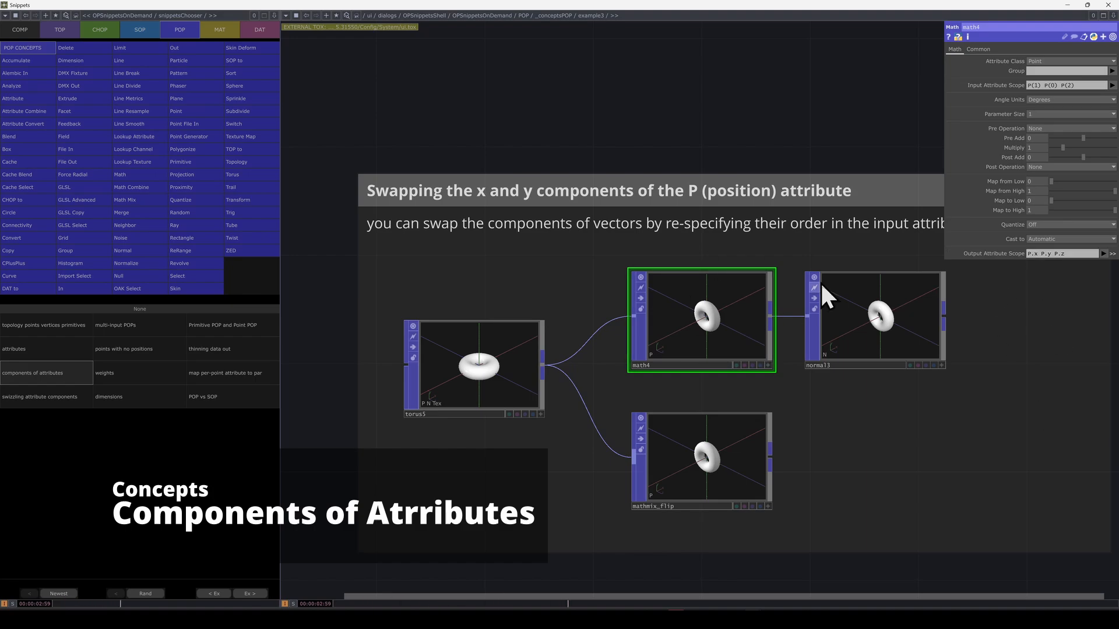
pyautogui.click(1103, 254)
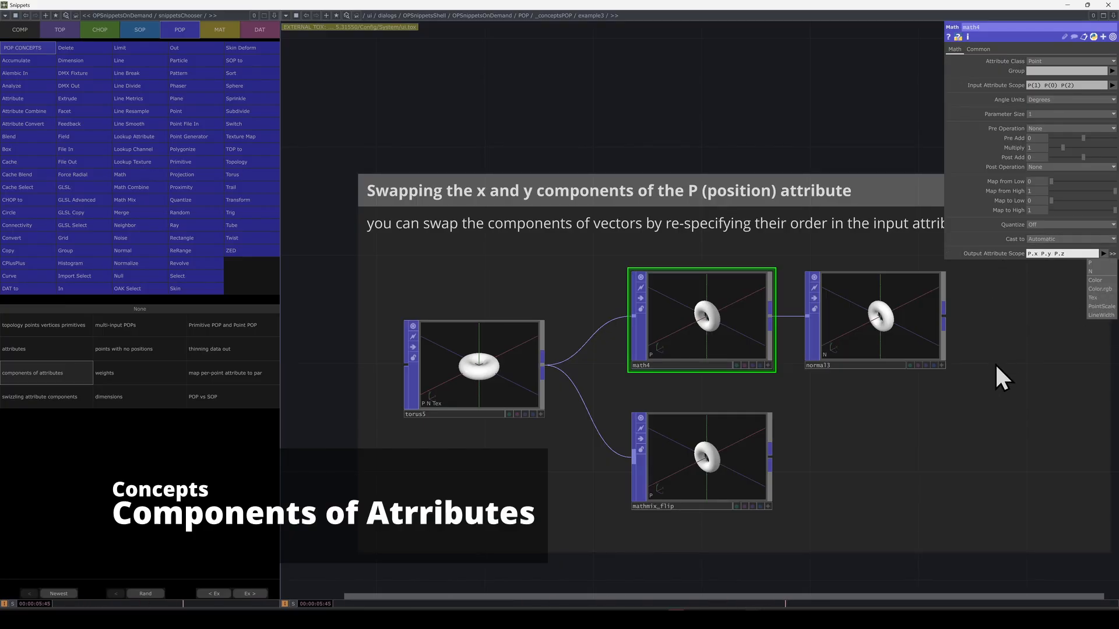
# Step: Add a Point POP above torus5 from the wire feeding math4, and reconnect torus5's output to math4's input
pyautogui.click(491, 377)
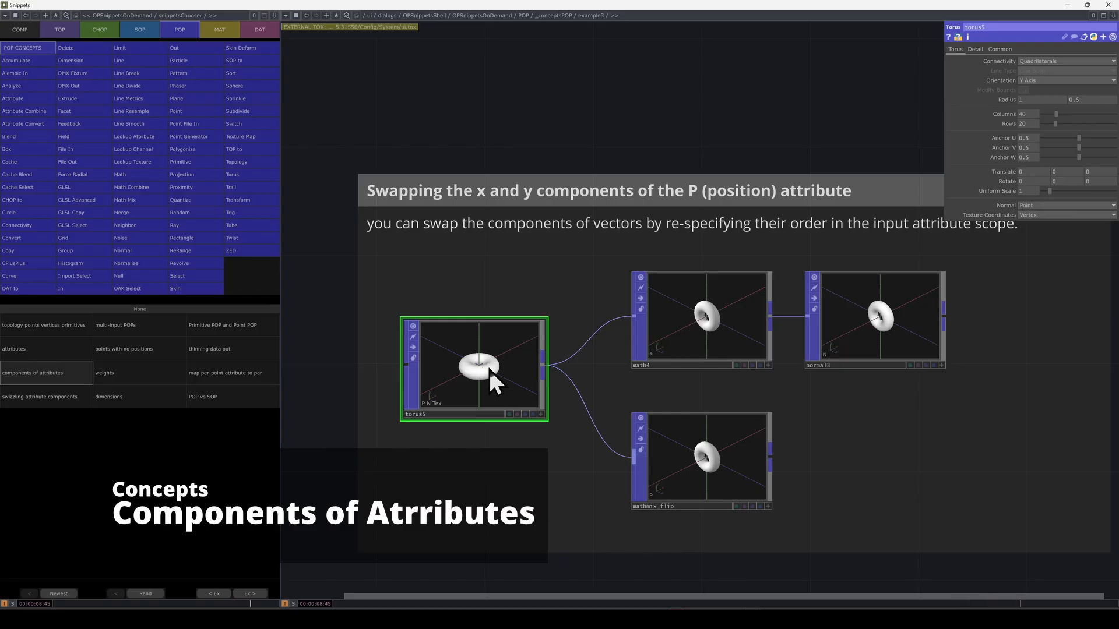
pyautogui.rightClick(607, 329)
pyautogui.click(627, 316)
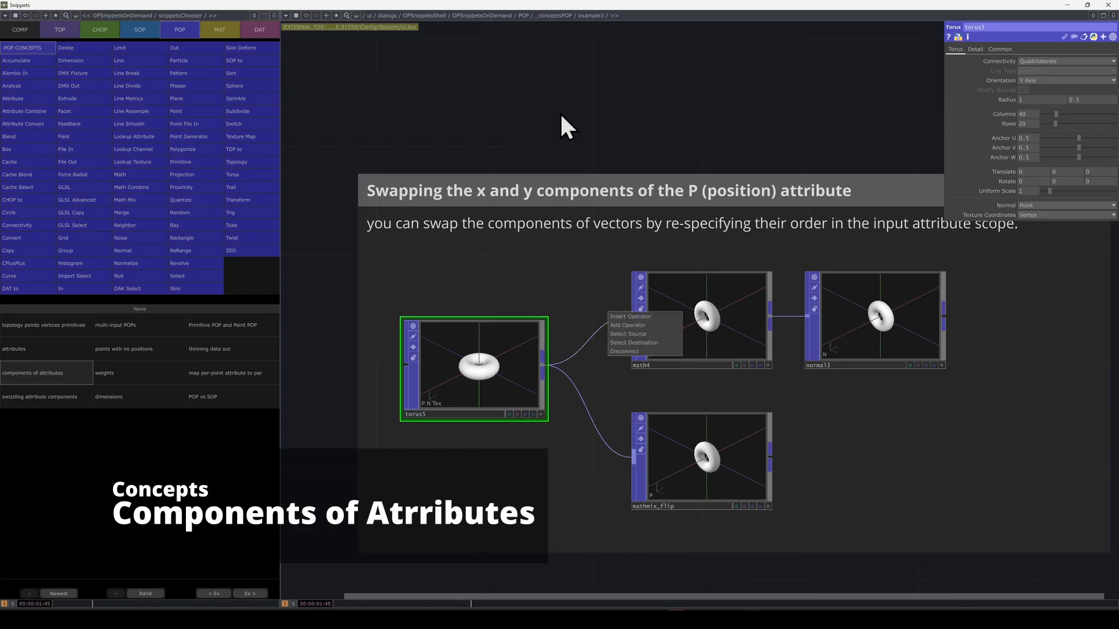
pyautogui.click(481, 86)
pyautogui.click(528, 96)
pyautogui.click(702, 318)
pyautogui.click(1111, 254)
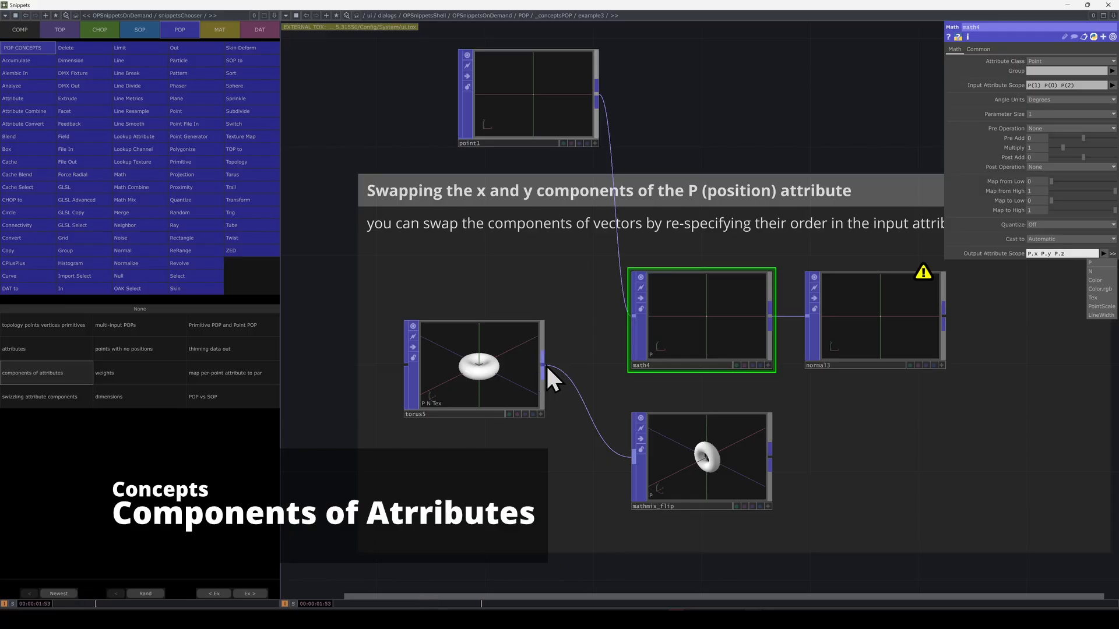
pyautogui.moveTo(544, 366); pyautogui.dragTo(631, 335)
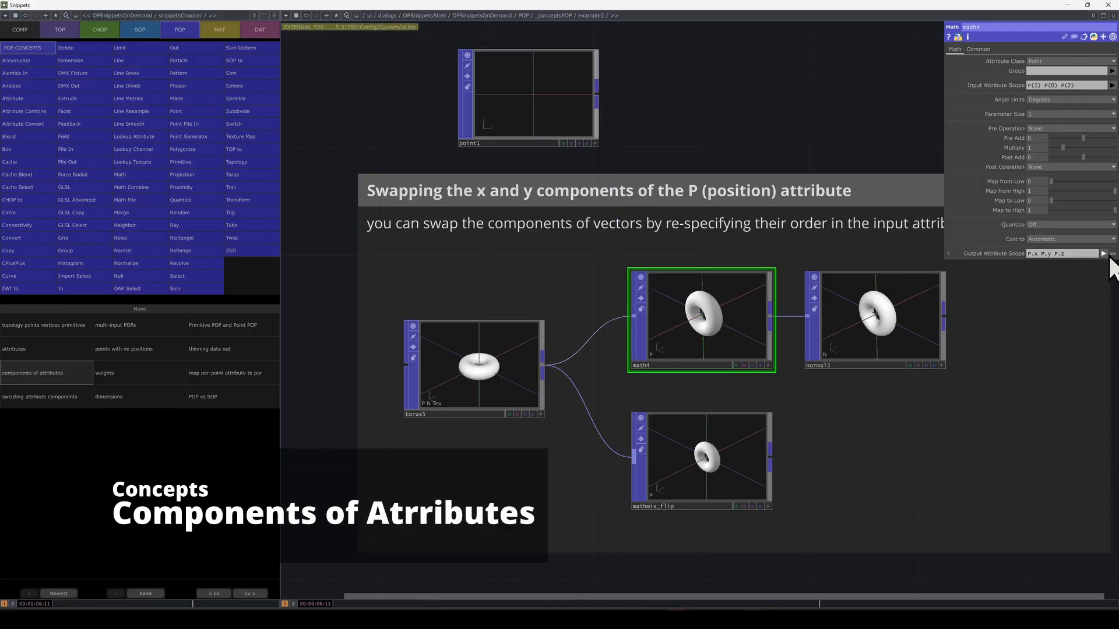
# Step: Try P PointScale as math4's Output Attribute Scope with P(1) P(0) P(2) P(2) as input, and check the operator's info
pyautogui.click(1080, 88)
pyautogui.write('P(2)')
pyautogui.click(1071, 254)
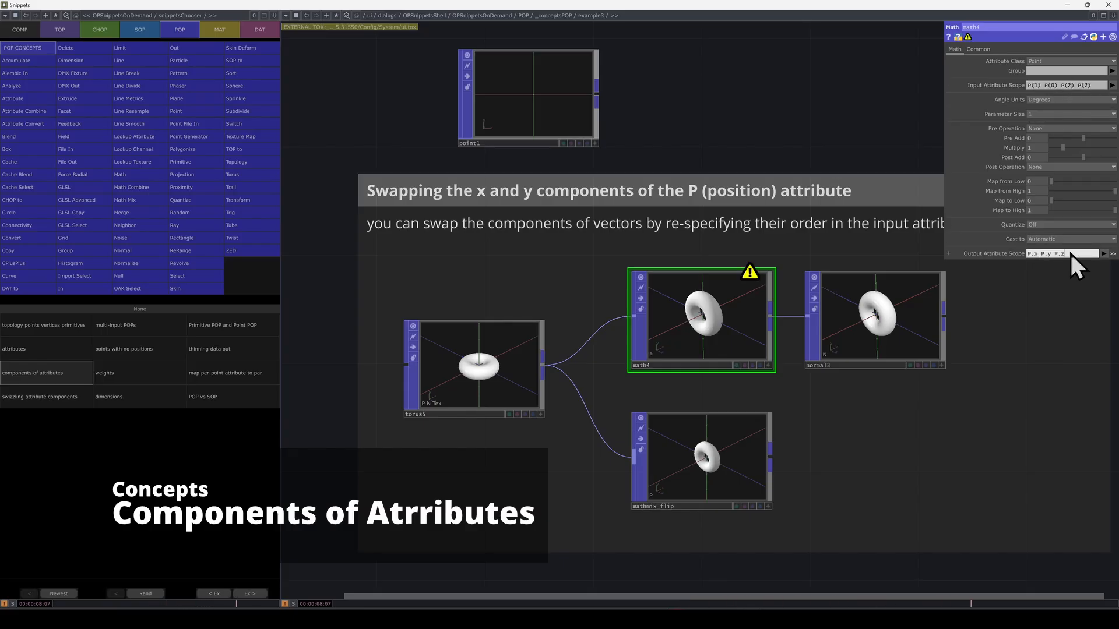
pyautogui.press('BackSpace')
pyautogui.press('BackSpace')
pyautogui.press('BackSpace')
pyautogui.press('BackSpace')
pyautogui.press('BackSpace')
pyautogui.press('BackSpace')
pyautogui.press('BackSpace')
pyautogui.press('BackSpace')
pyautogui.press('BackSpace')
pyautogui.press('BackSpace')
pyautogui.middleClick(708, 331)
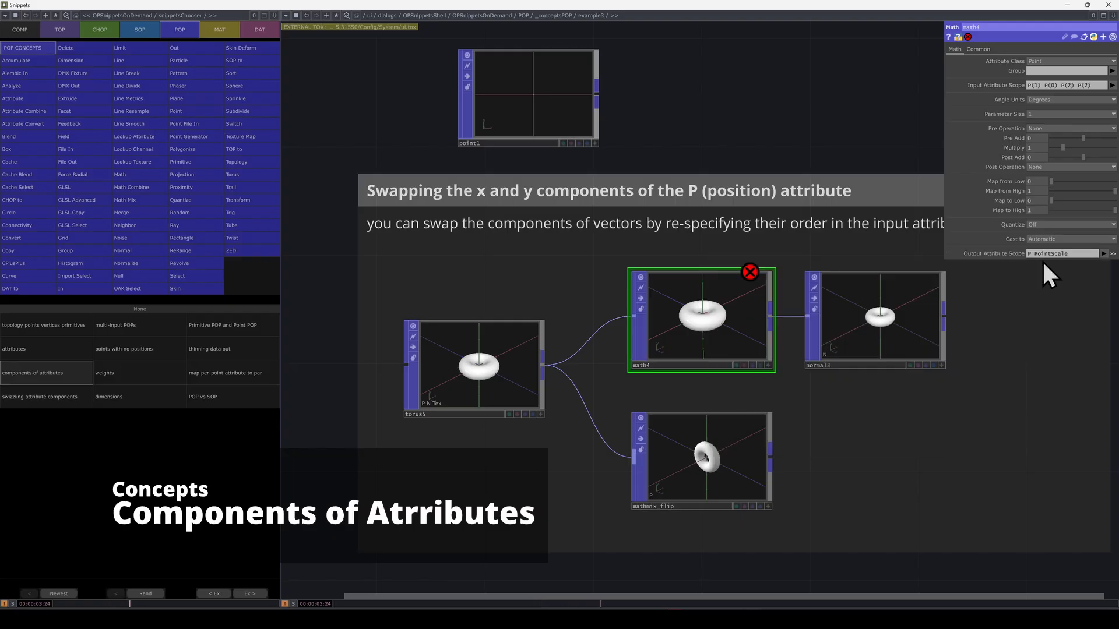
# Step: Try the swizzle P.yxzx as math4's Input Attribute Scope with P PointScale as its Output Attribute Scope
pyautogui.click(980, 85)
pyautogui.write('P.yxzx')
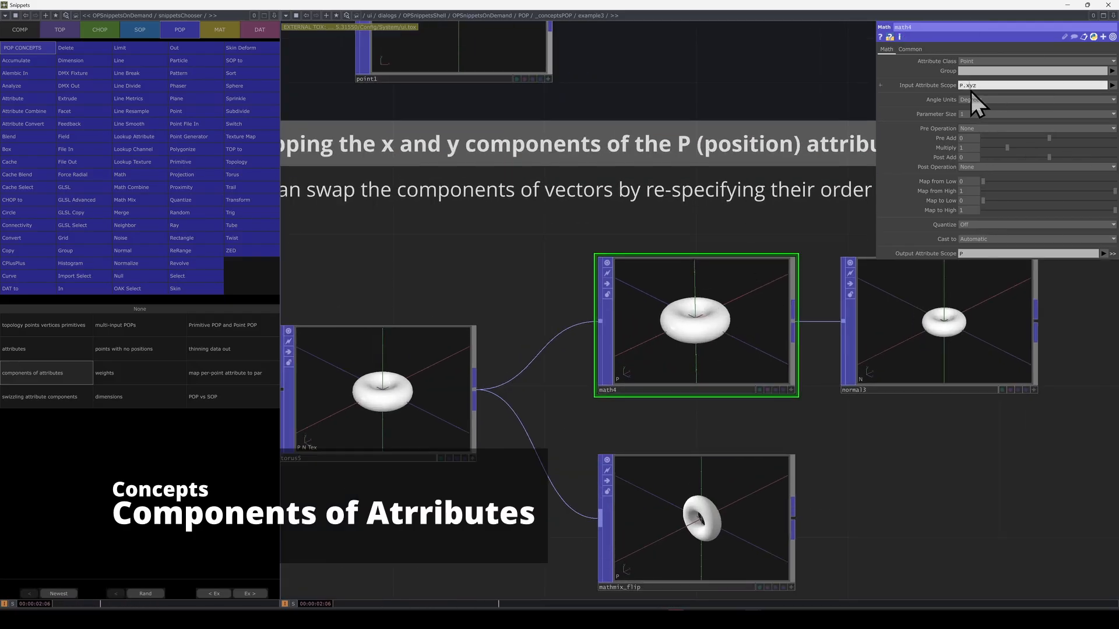
pyautogui.press('Return')
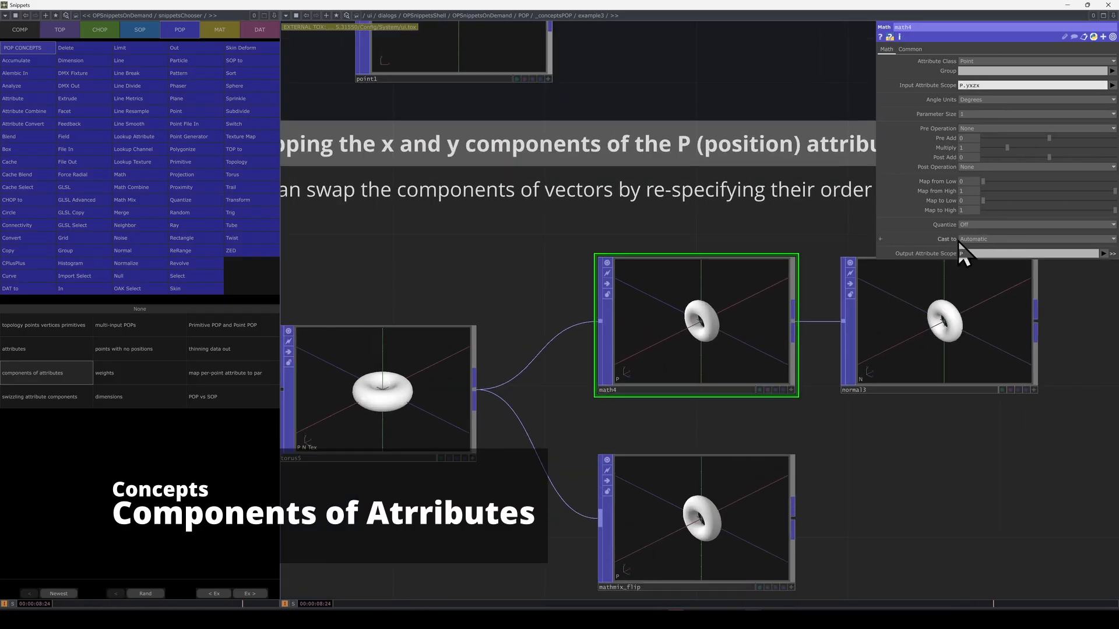
pyautogui.click(974, 254)
pyautogui.write('PointScale')
pyautogui.press('Return')
pyautogui.write('P')
pyautogui.press('Return')
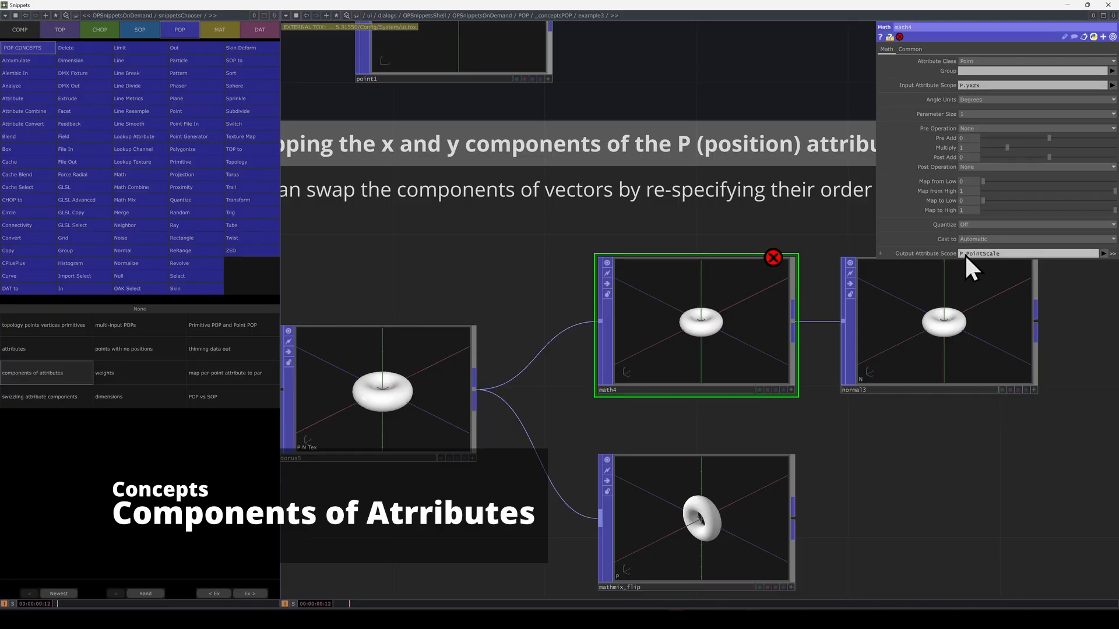
# Step: Remove PointScale from math4's Output Attribute Scope and the extra component from its Input Attribute Scope
pyautogui.moveTo(968, 253); pyautogui.dragTo(1001, 255)
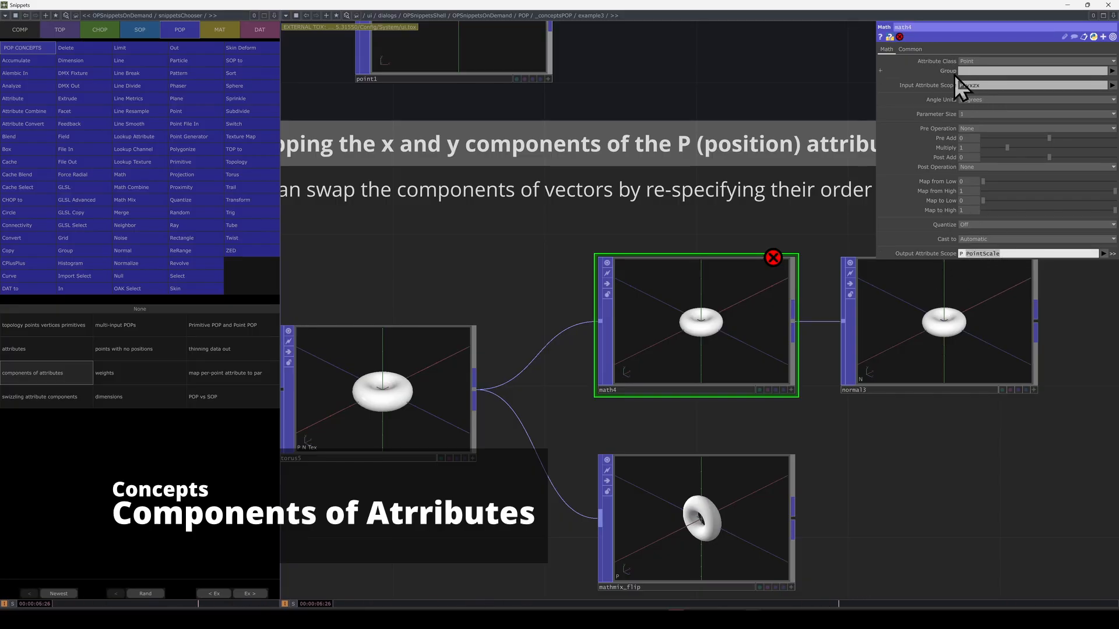
pyautogui.press('BackSpace')
pyautogui.moveTo(964, 85); pyautogui.dragTo(998, 99)
pyautogui.press('BackSpace')
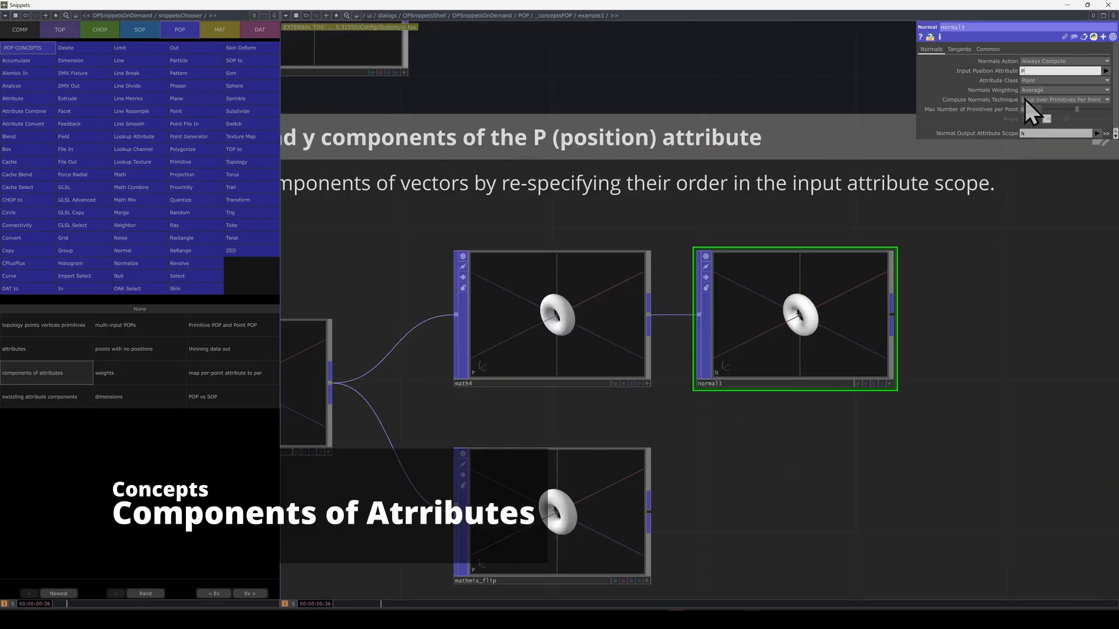
# Step: Examine normal3's Normal Output Attribute Scope and compare the torus shading and orientation in torus5, math4 and normal3
pyautogui.click(1069, 134)
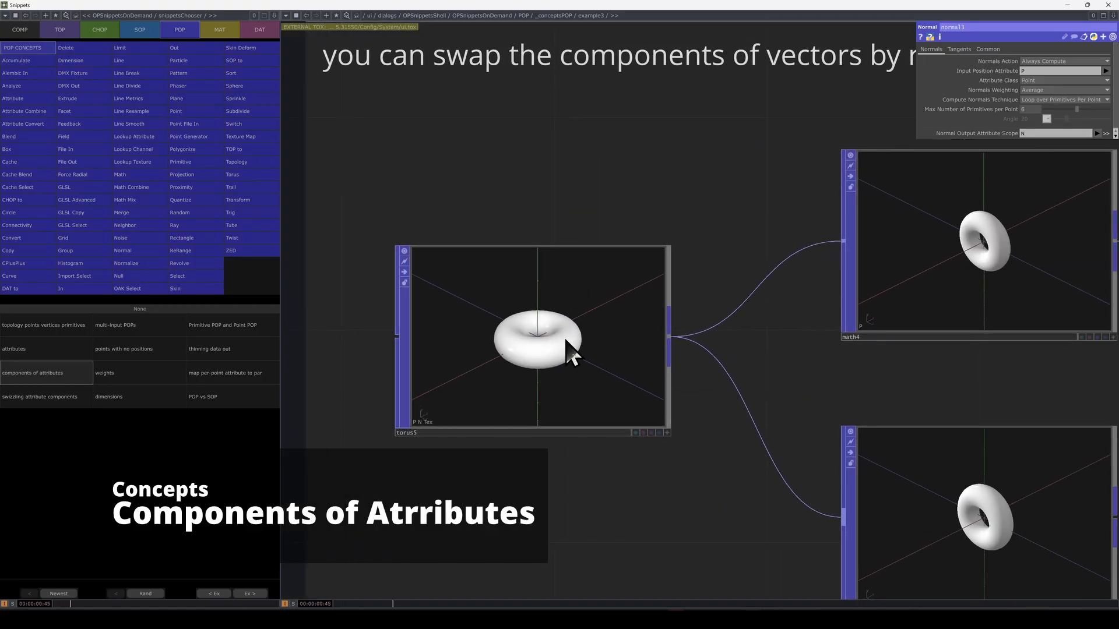
pyautogui.moveTo(982, 245); pyautogui.dragTo(846, 257)
pyautogui.scroll(3, 846, 256)
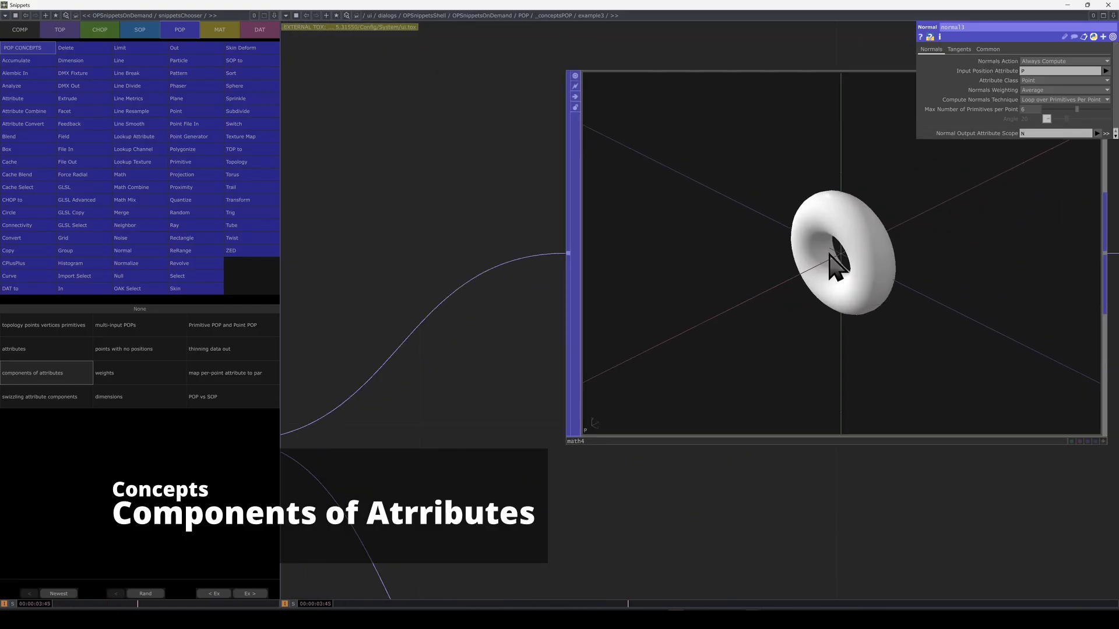
pyautogui.scroll(-3, 982, 492)
pyautogui.moveTo(982, 492); pyautogui.dragTo(704, 447)
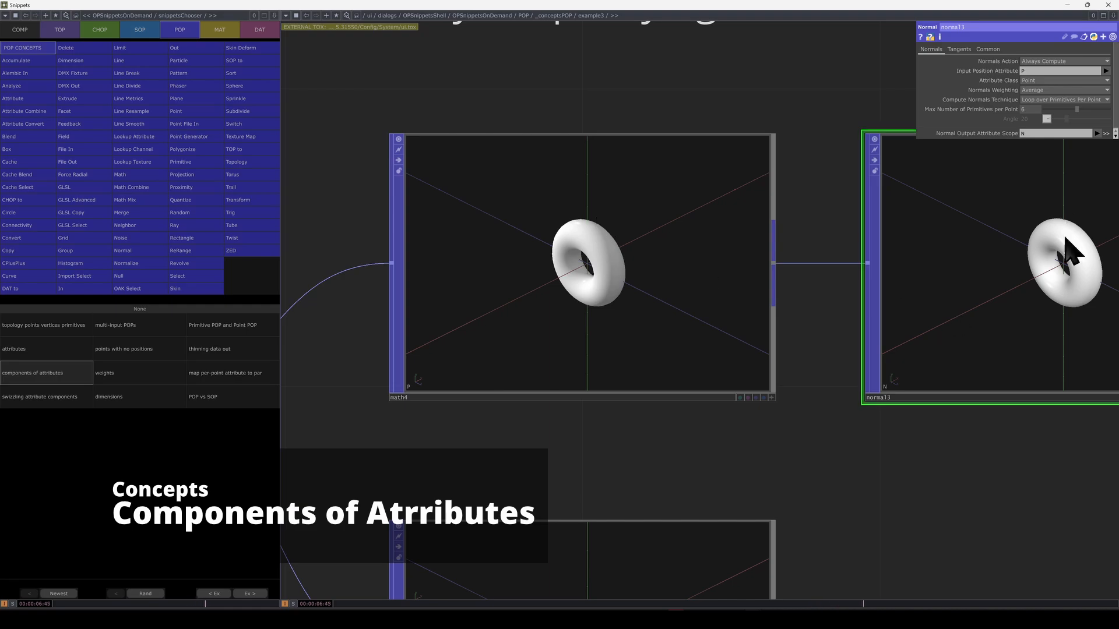
pyautogui.moveTo(971, 514); pyautogui.dragTo(888, 516)
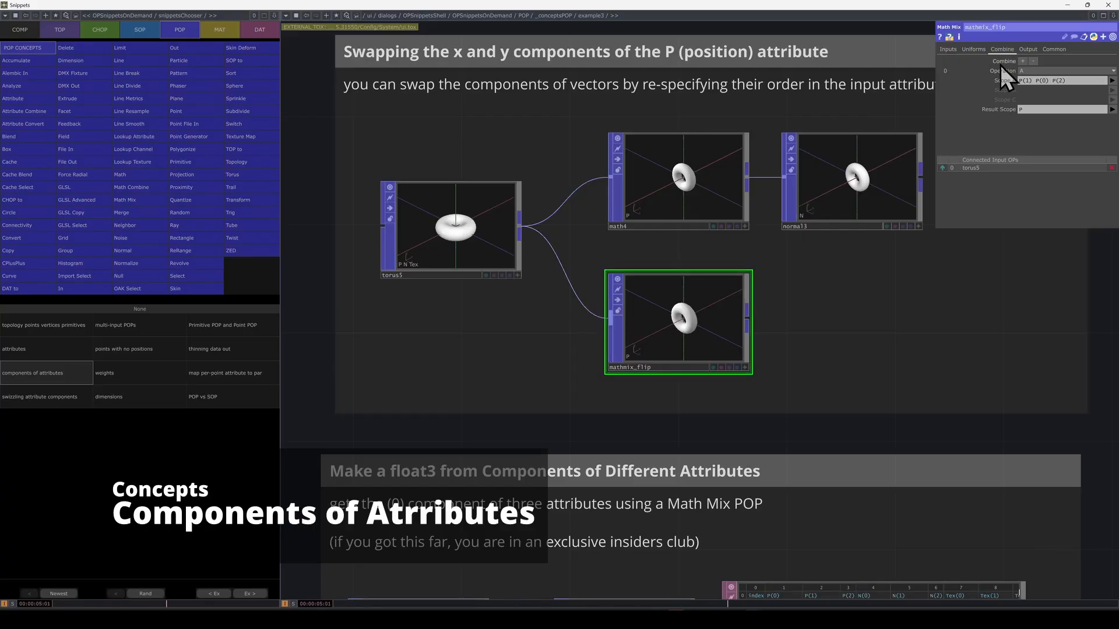
# Step: Compare math4's Input Attribute Scope with the Operation, Scope A and Result Scope settings of mathmix_flip
pyautogui.click(1030, 71)
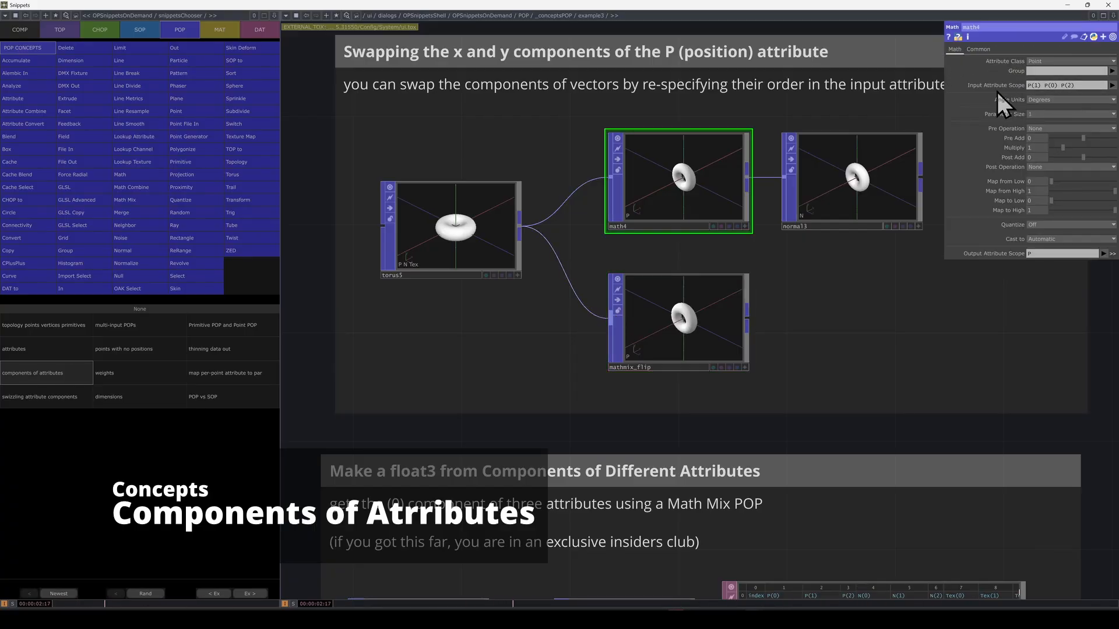
pyautogui.click(655, 324)
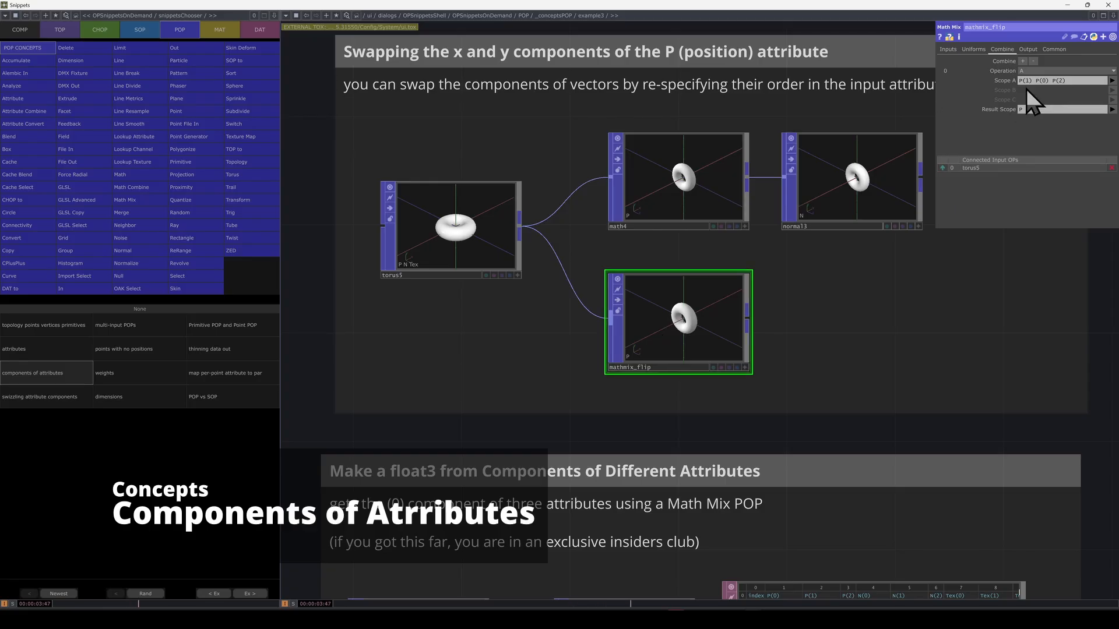
pyautogui.click(1072, 81)
pyautogui.click(1023, 109)
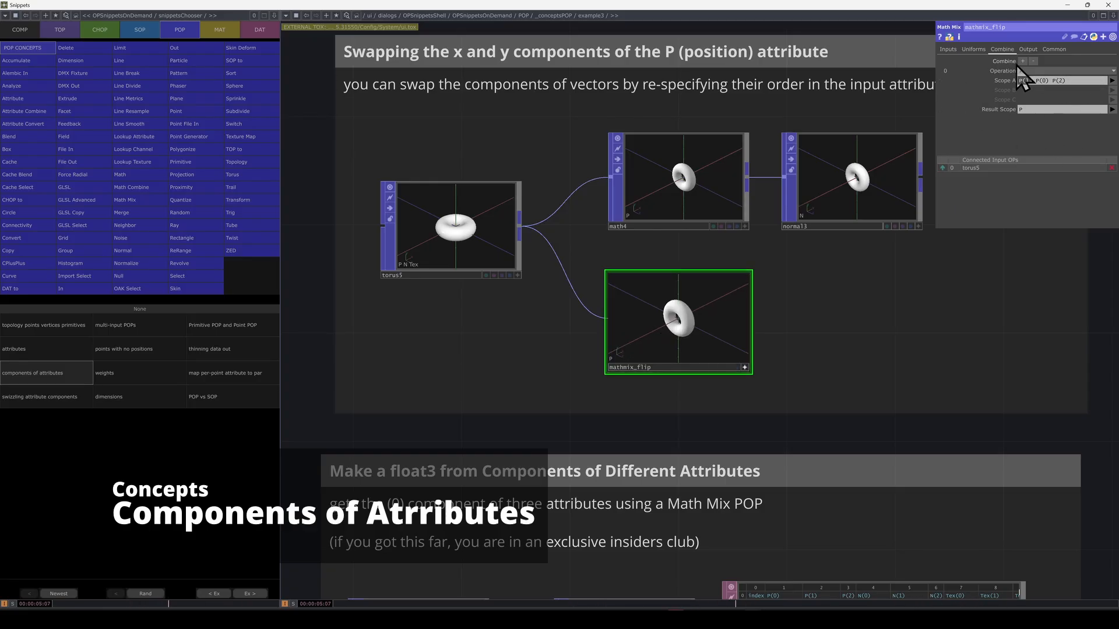
# Step: Search the available operators for "flip" without adding one, and review mathmix_flip's combine Operation
pyautogui.press('Tab')
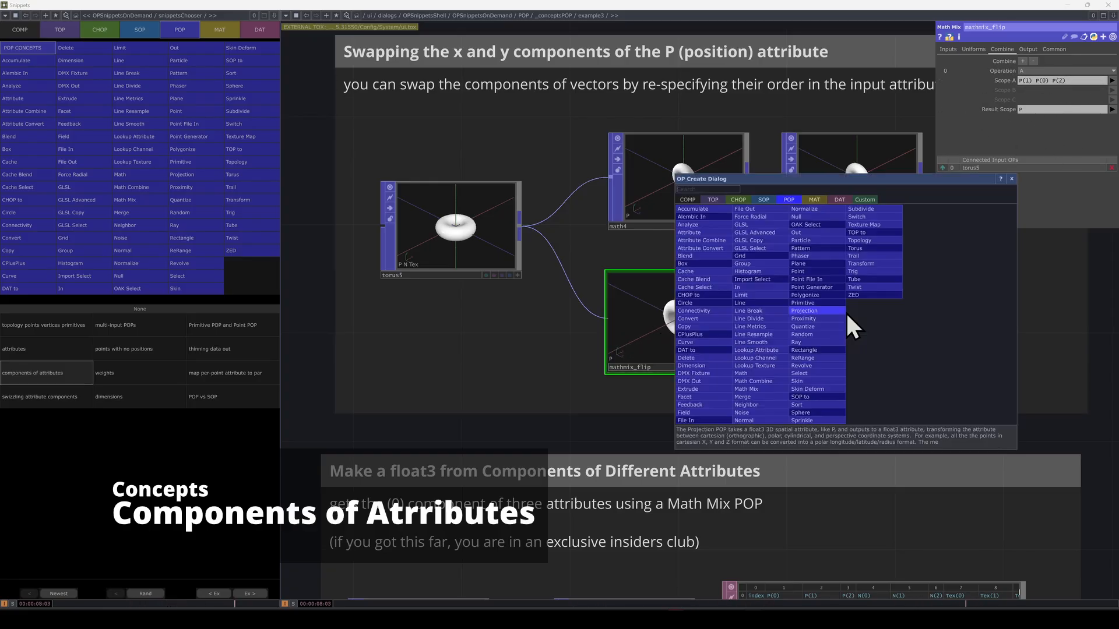
pyautogui.write('flip')
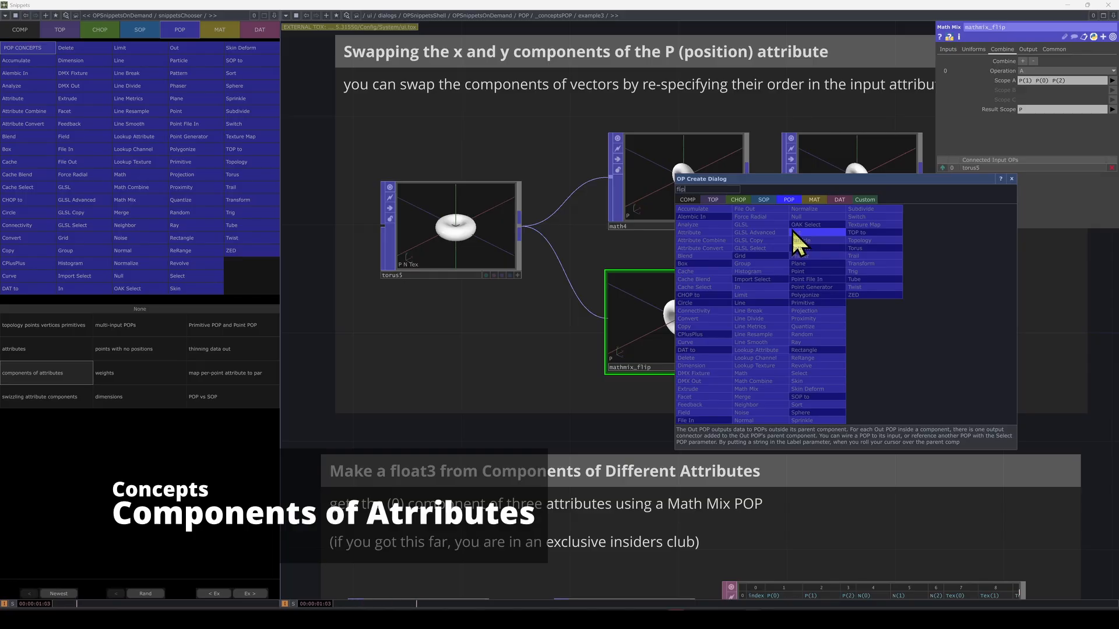
pyautogui.click(593, 358)
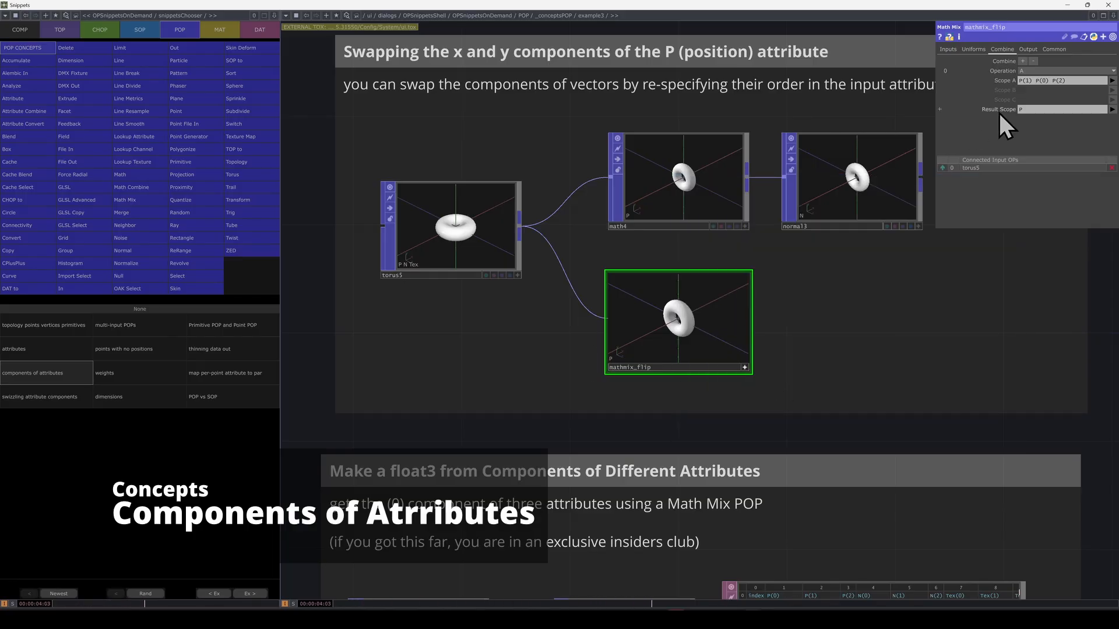
pyautogui.click(1058, 71)
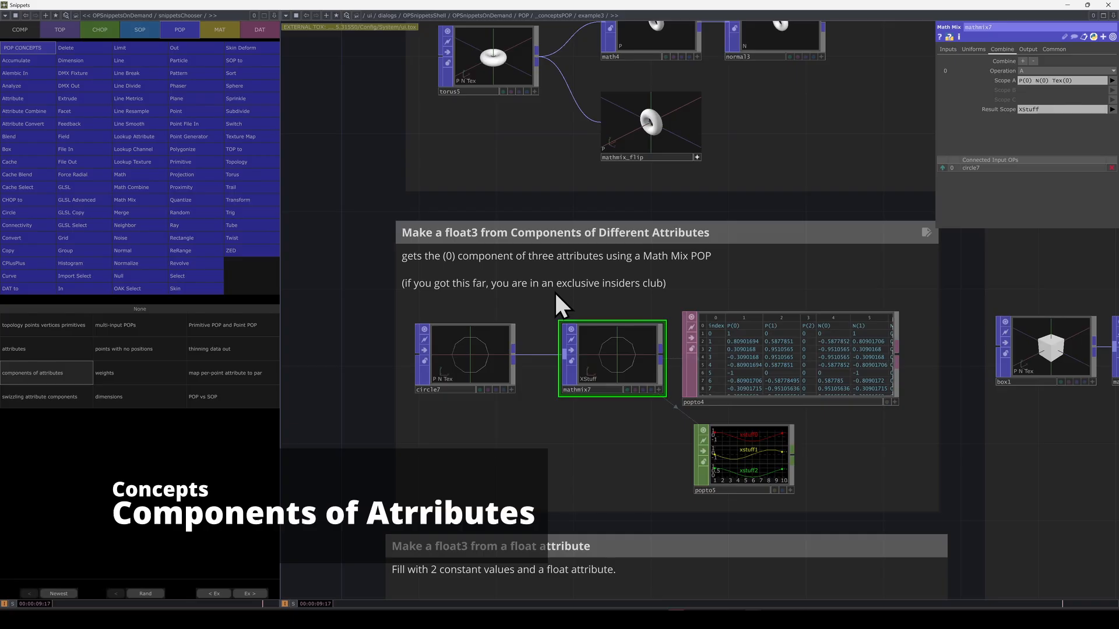
# Step: Examine circle7's attributes and how mathmix7 combines components of different attributes into XStuff
pyautogui.scroll(2, 554, 292)
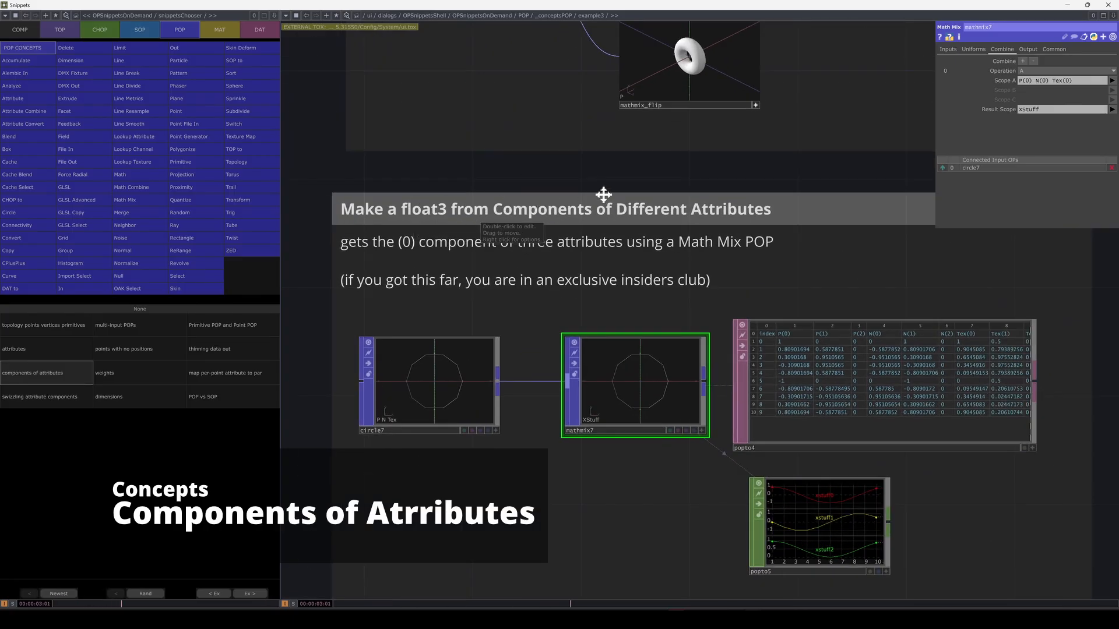
pyautogui.scroll(-3, 641, 298)
pyautogui.click(499, 367)
pyautogui.scroll(2, 674, 474)
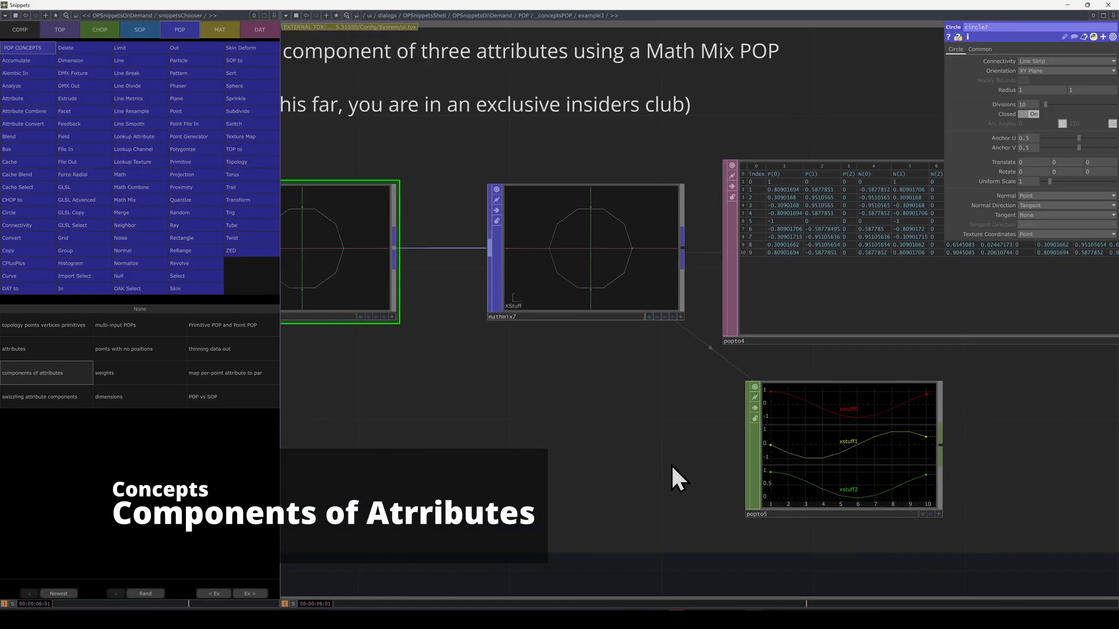
pyautogui.scroll(-2, 677, 453)
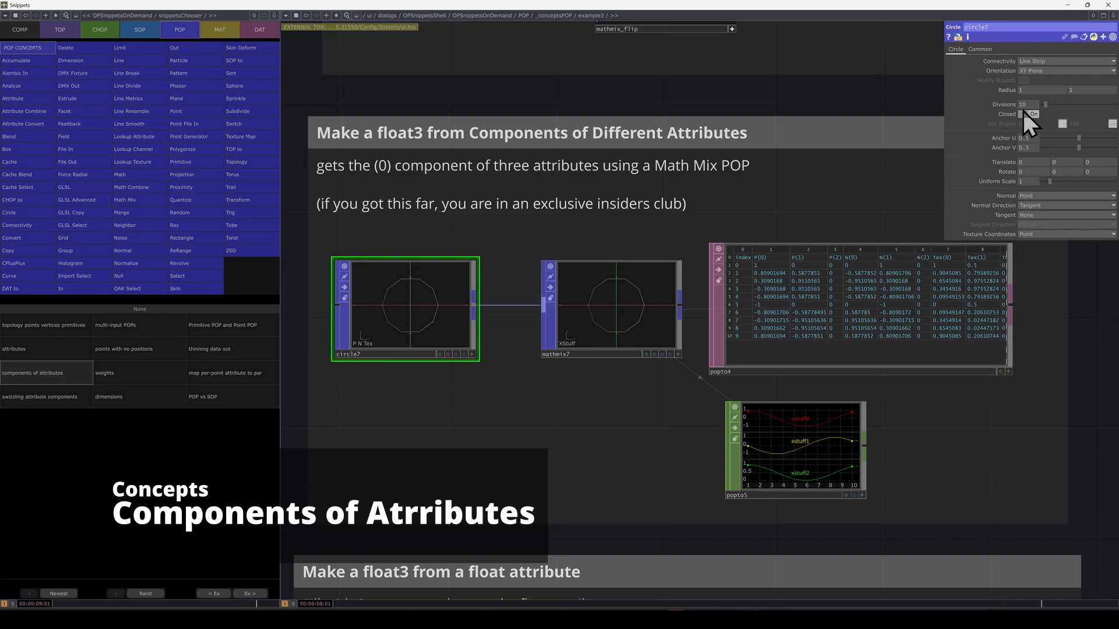
pyautogui.click(539, 309)
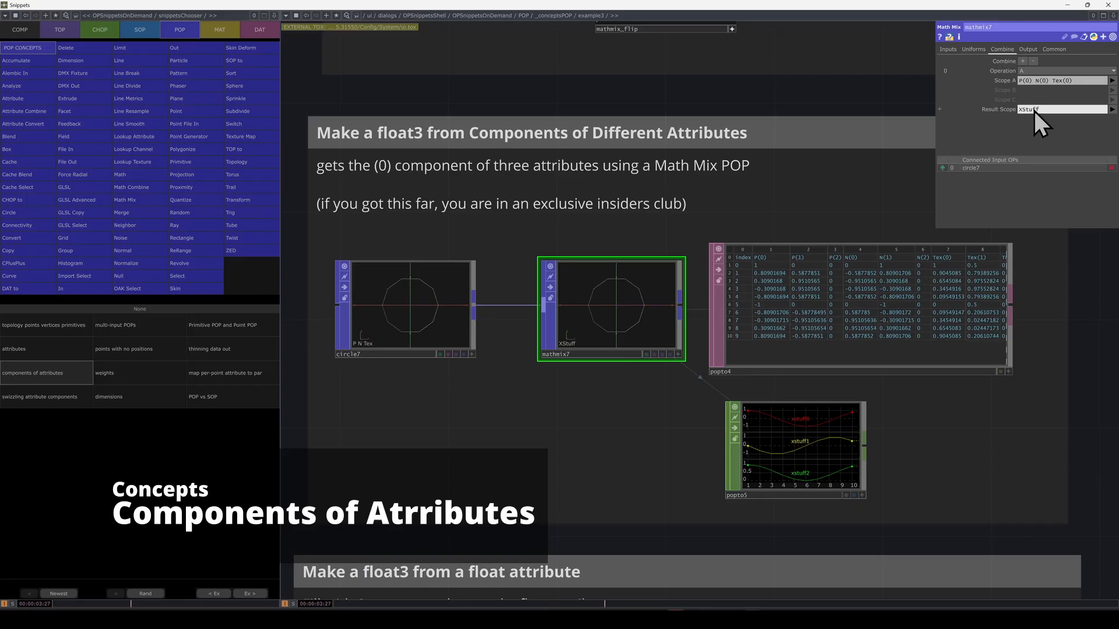
# Step: Examine the XStuff components in the popto4 table and the popto5 channels, and return to mathmix7's settings
pyautogui.moveTo(903, 440); pyautogui.dragTo(815, 381)
pyautogui.click(817, 239)
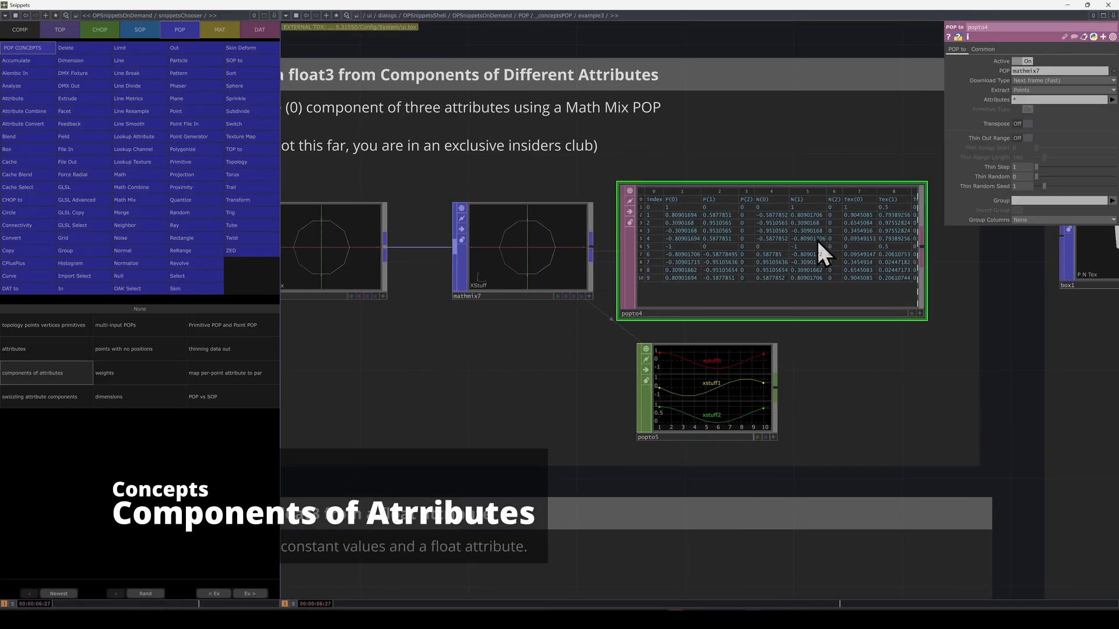
pyautogui.scroll(3, 818, 240)
pyautogui.moveTo(799, 120); pyautogui.dragTo(788, 202)
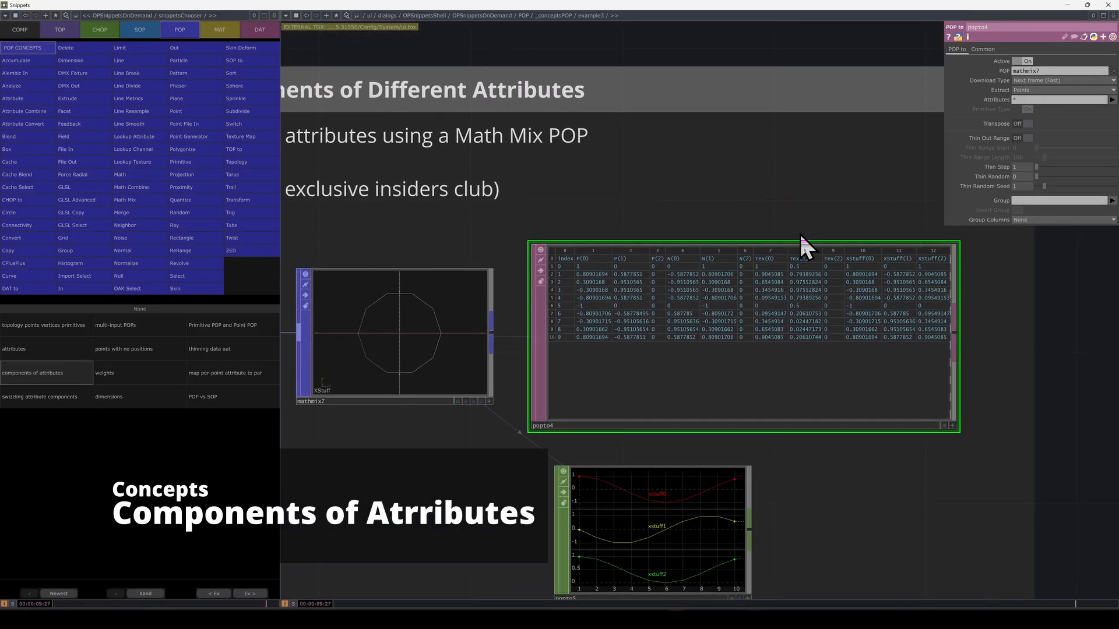
pyautogui.moveTo(799, 232); pyautogui.dragTo(866, 264, button='middle')
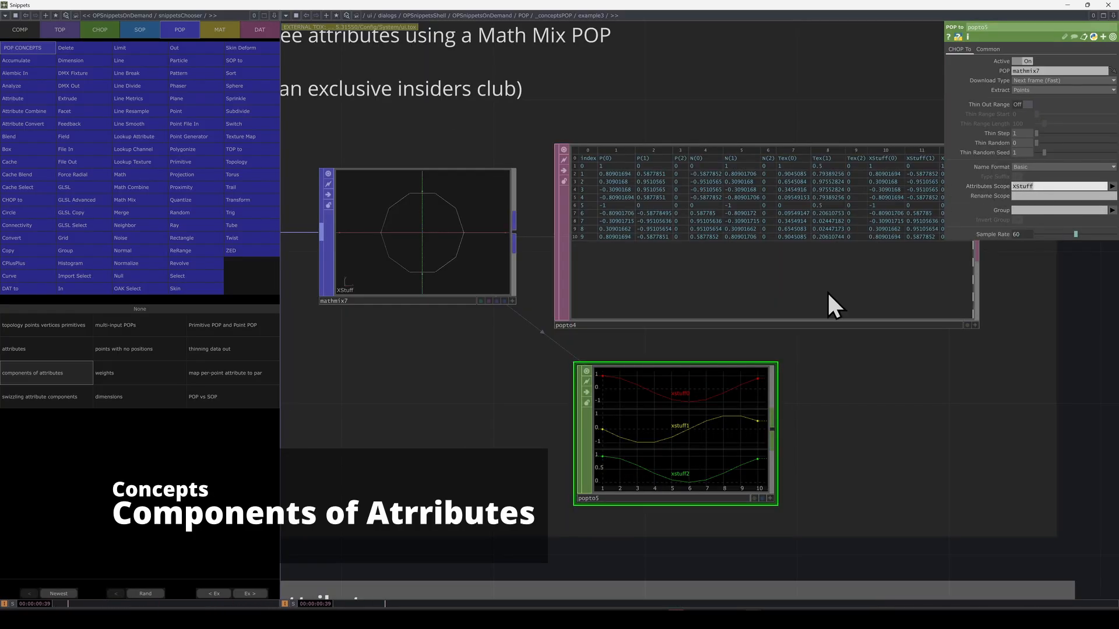
pyautogui.moveTo(507, 387); pyautogui.dragTo(649, 370)
pyautogui.click(612, 262)
# Step: Go to the "Make a float3 from a float attribute" example and examine circle1 and the attribute created in attribute1
pyautogui.scroll(-3, 852, 369)
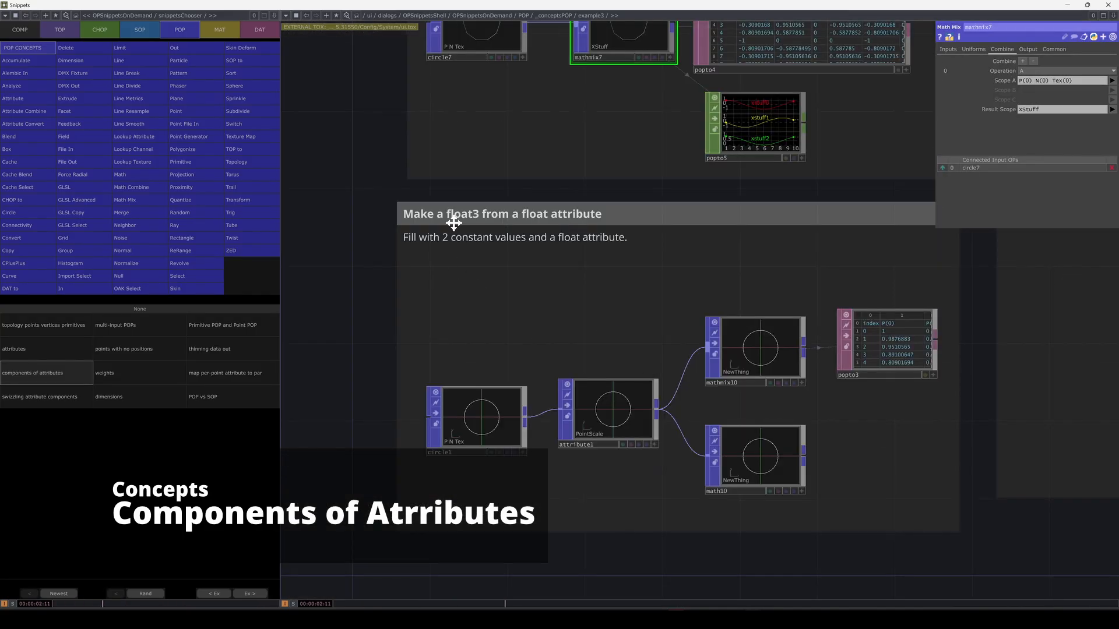
pyautogui.scroll(2, 512, 229)
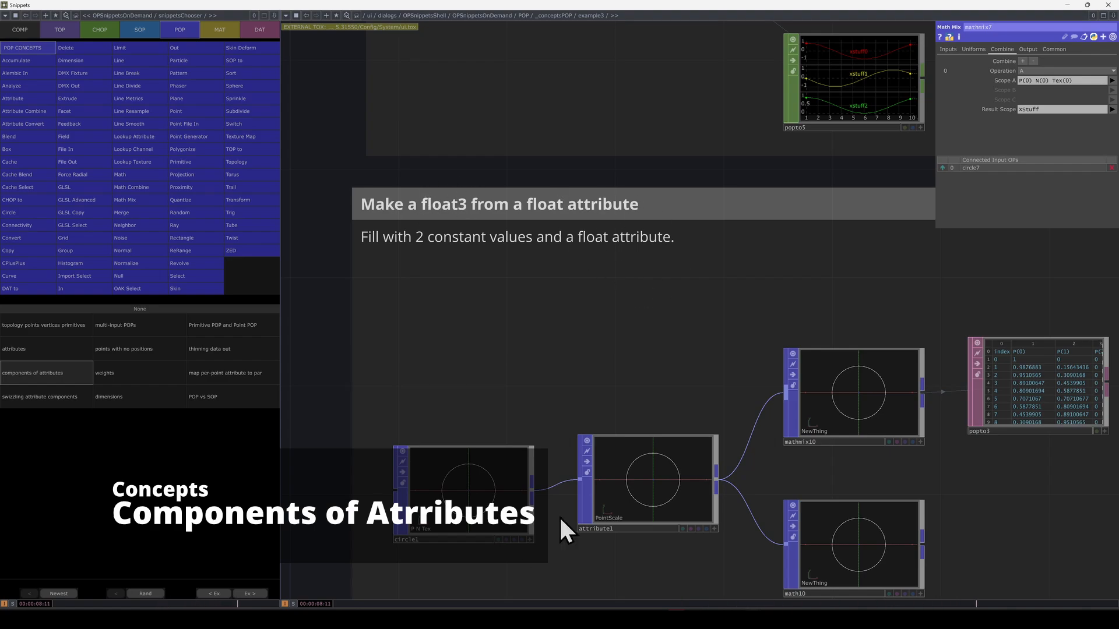
pyautogui.click(484, 525)
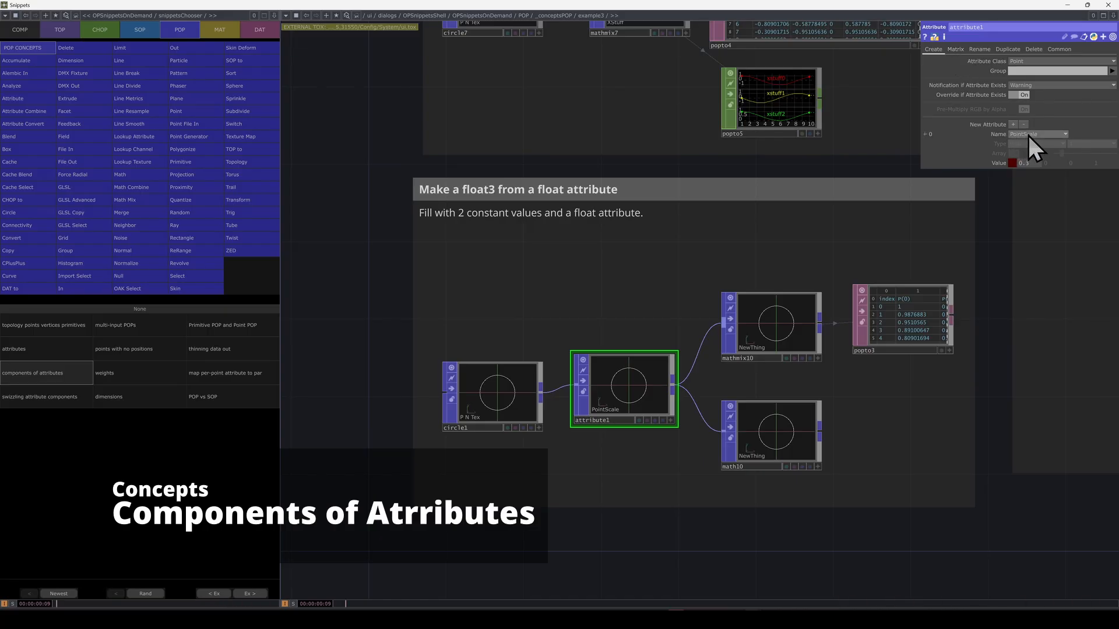
# Step: Examine mathmix10's combine settings for building NewThing from two constants and the PointScale attribute
pyautogui.scroll(3, 708, 409)
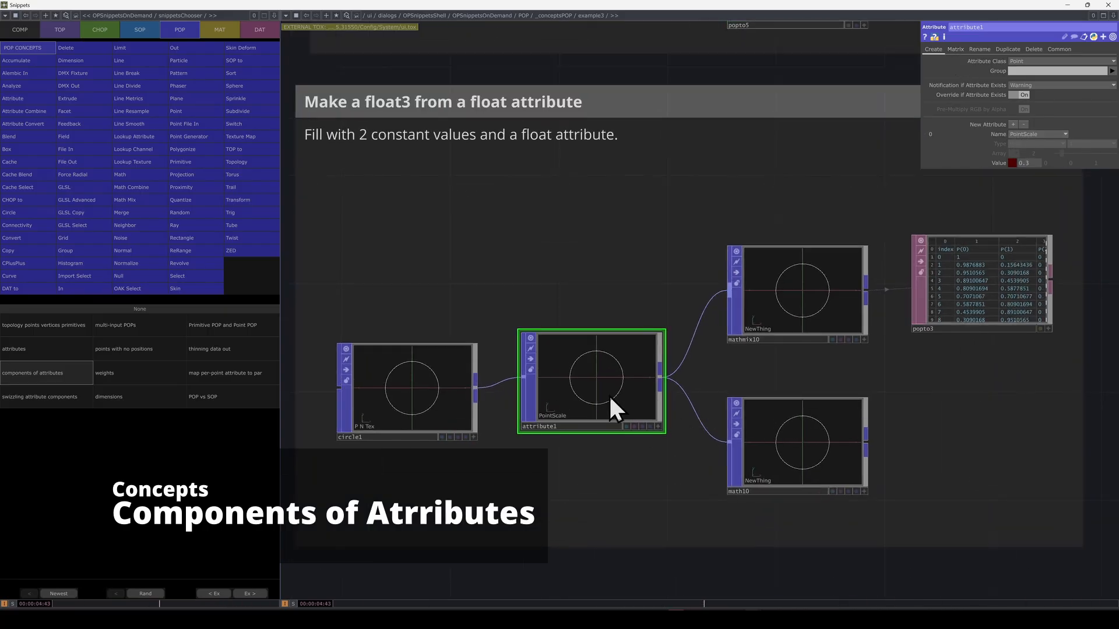
pyautogui.click(818, 279)
pyautogui.moveTo(887, 381); pyautogui.dragTo(768, 349)
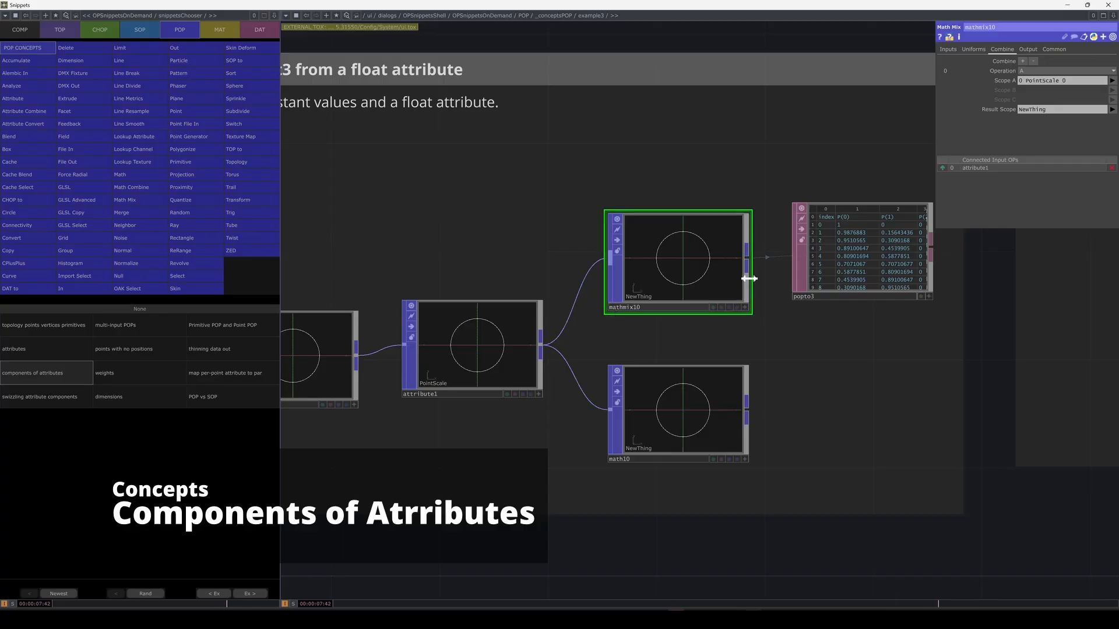
pyautogui.click(1018, 83)
# Step: Go to the "Matching Output Components to Input Components and Parameter Size" example and open mathcombine1's combine parameters in a floating window
pyautogui.scroll(8, 941, 274)
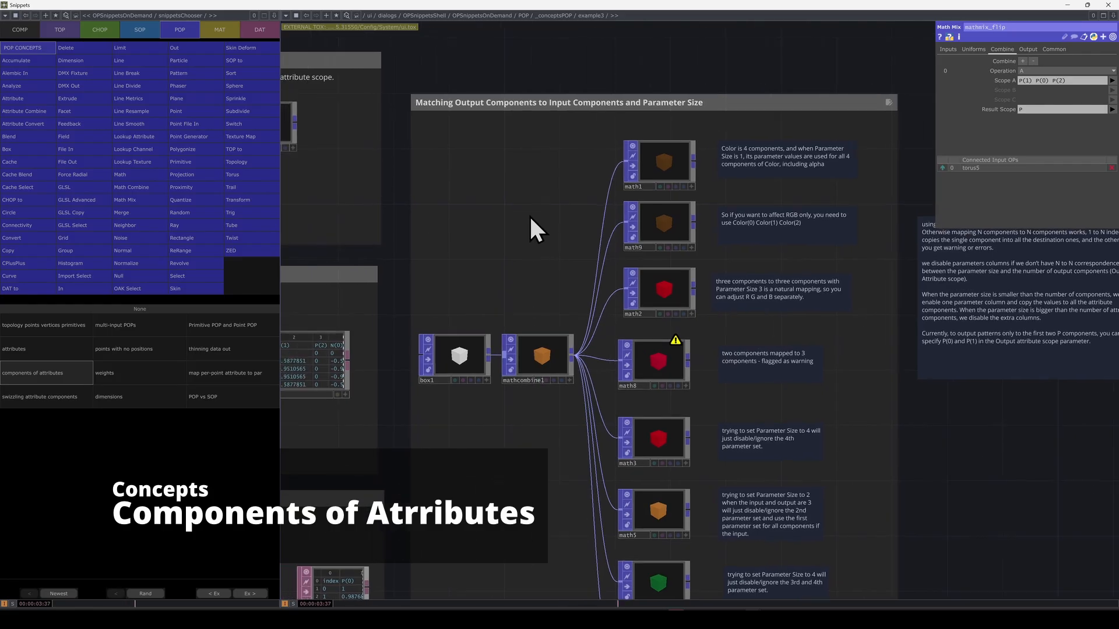
pyautogui.moveTo(485, 126); pyautogui.dragTo(509, 163)
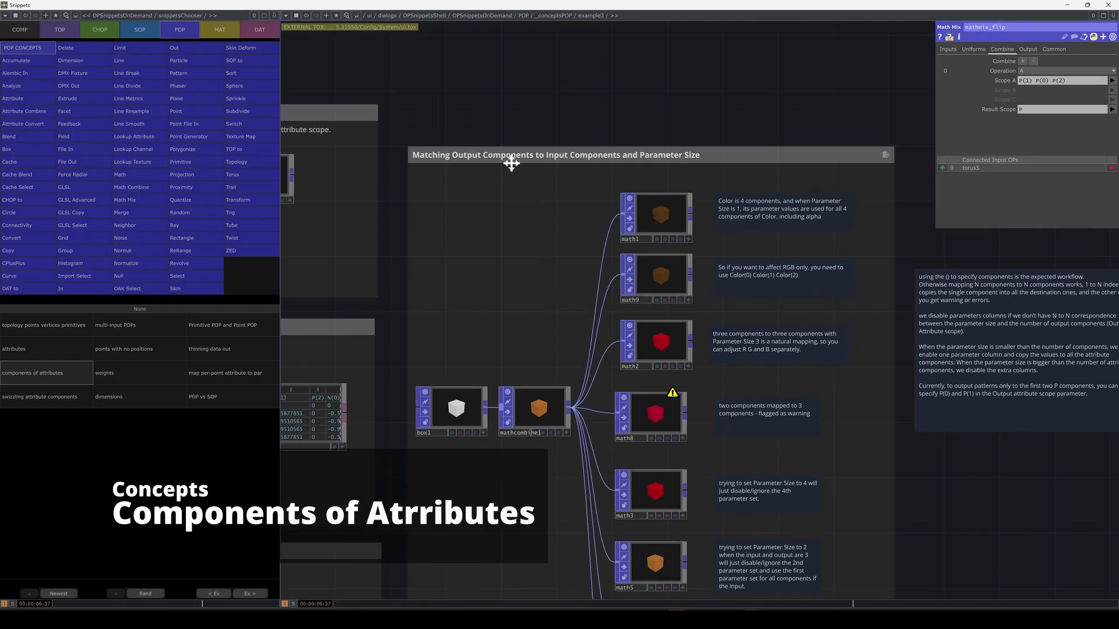
pyautogui.moveTo(527, 353); pyautogui.dragTo(491, 338)
pyautogui.scroll(3, 496, 367)
pyautogui.click(397, 416)
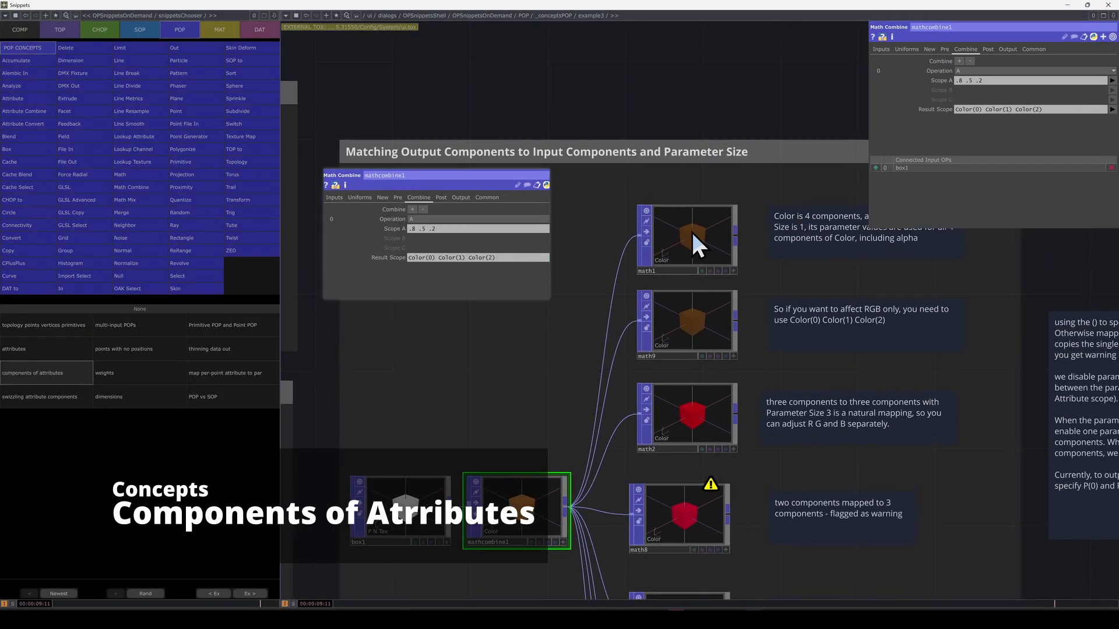
# Step: Examine math1's parameters and show its points in a POP to table to inspect the individual Color components
pyautogui.click(701, 233)
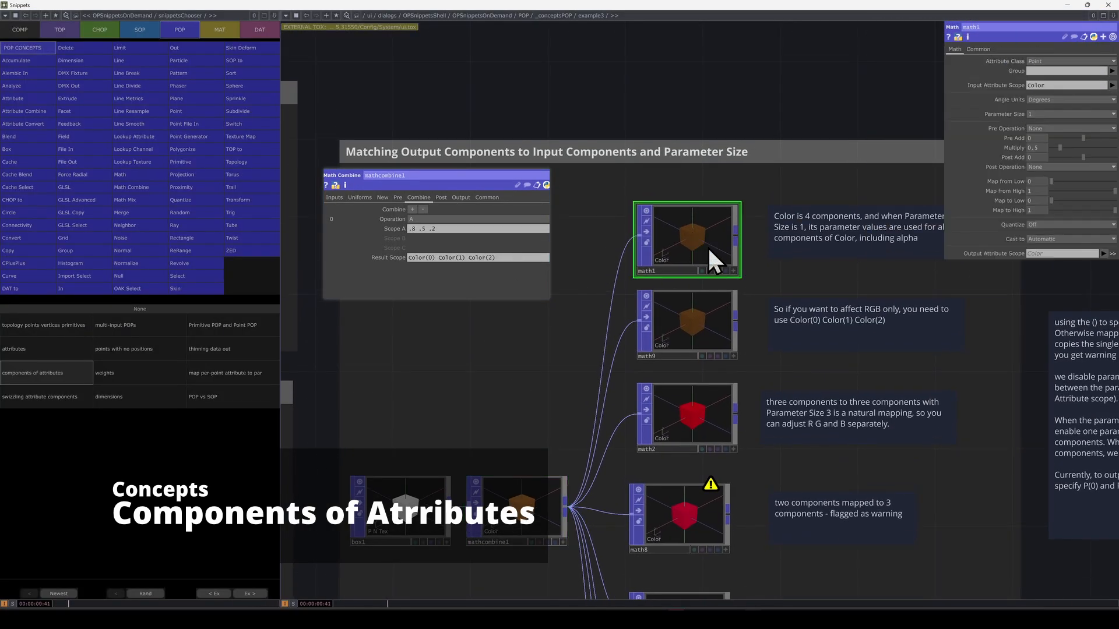
pyautogui.moveTo(861, 202); pyautogui.dragTo(796, 230)
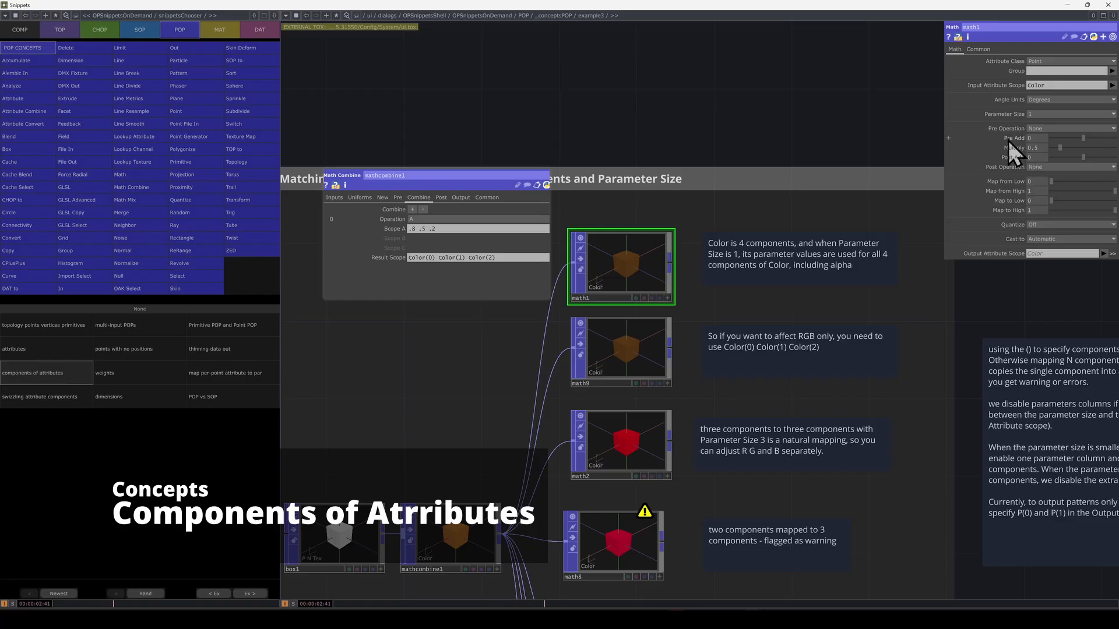
pyautogui.moveTo(457, 238); pyautogui.dragTo(417, 219)
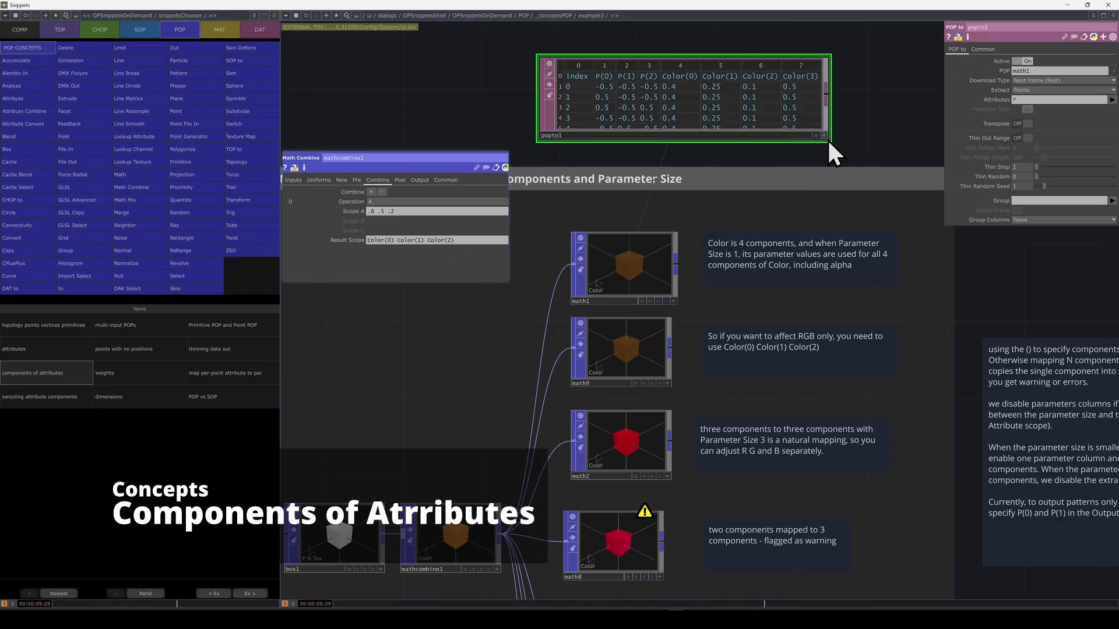
pyautogui.click(827, 138)
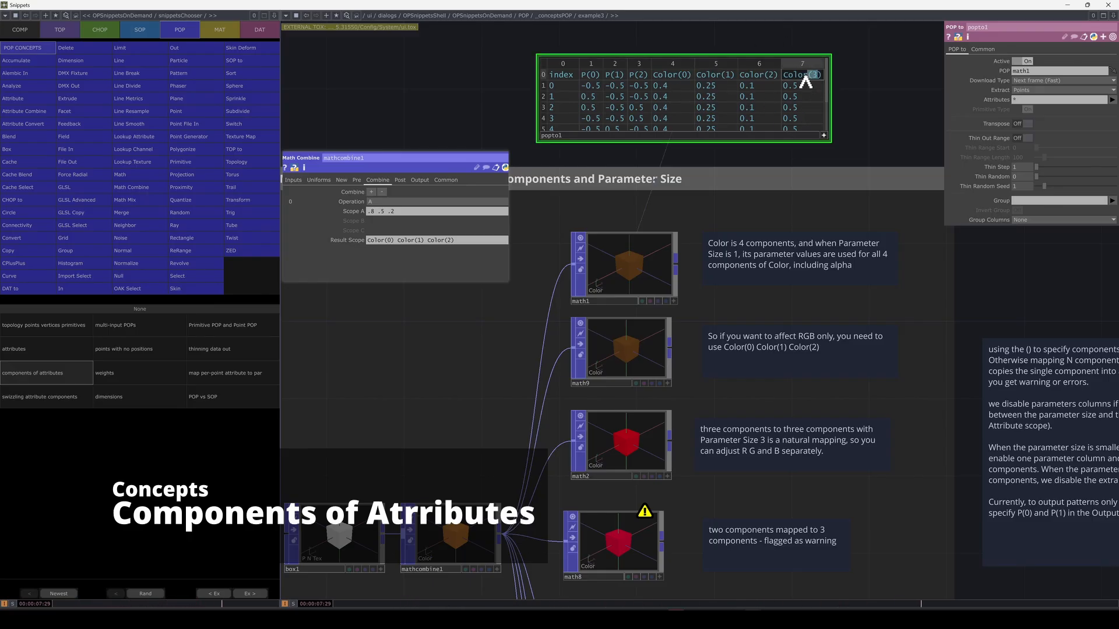
pyautogui.click(656, 280)
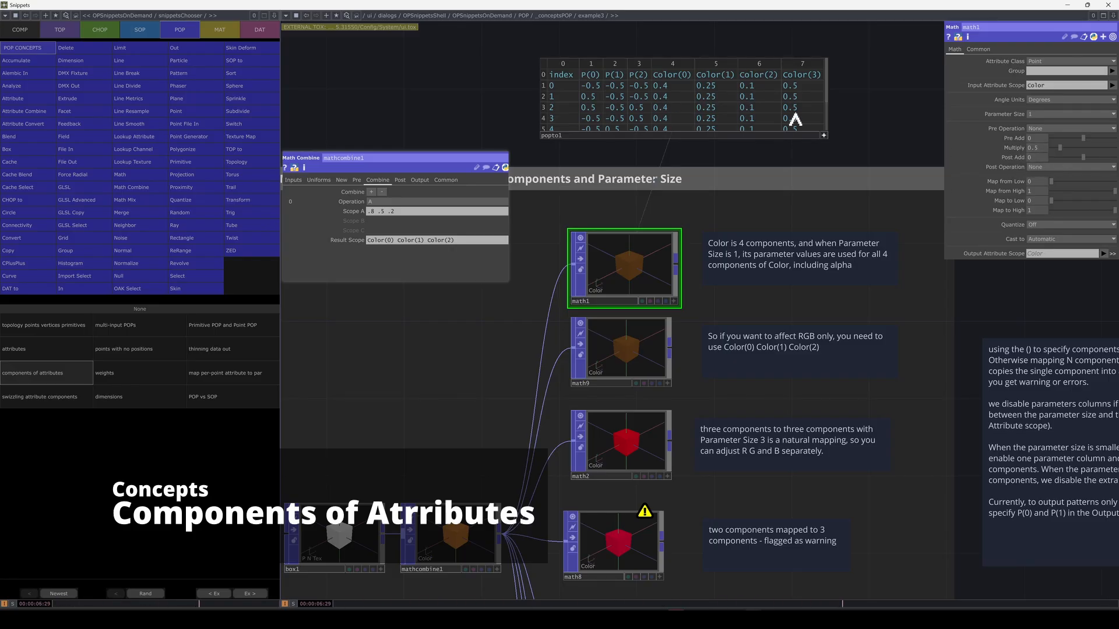
# Step: Examine math9's Input Attribute Scope, activate its viewer and orbit the cube in perspective
pyautogui.scroll(-1, 804, 107)
pyautogui.scroll(1, 806, 120)
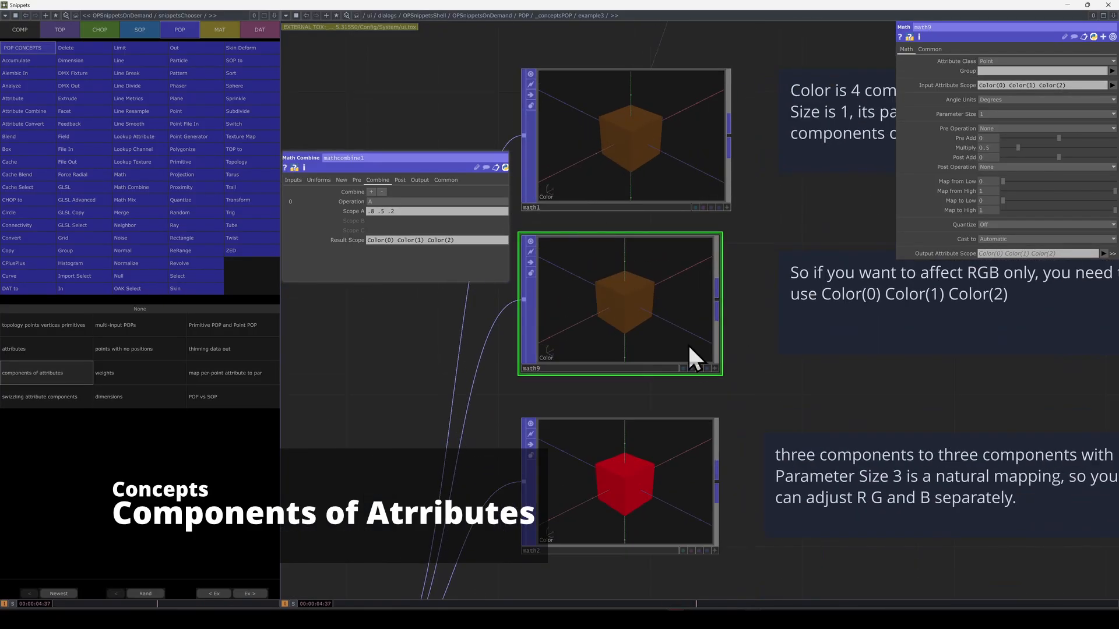
pyautogui.click(716, 366)
pyautogui.moveTo(640, 305); pyautogui.dragTo(653, 312)
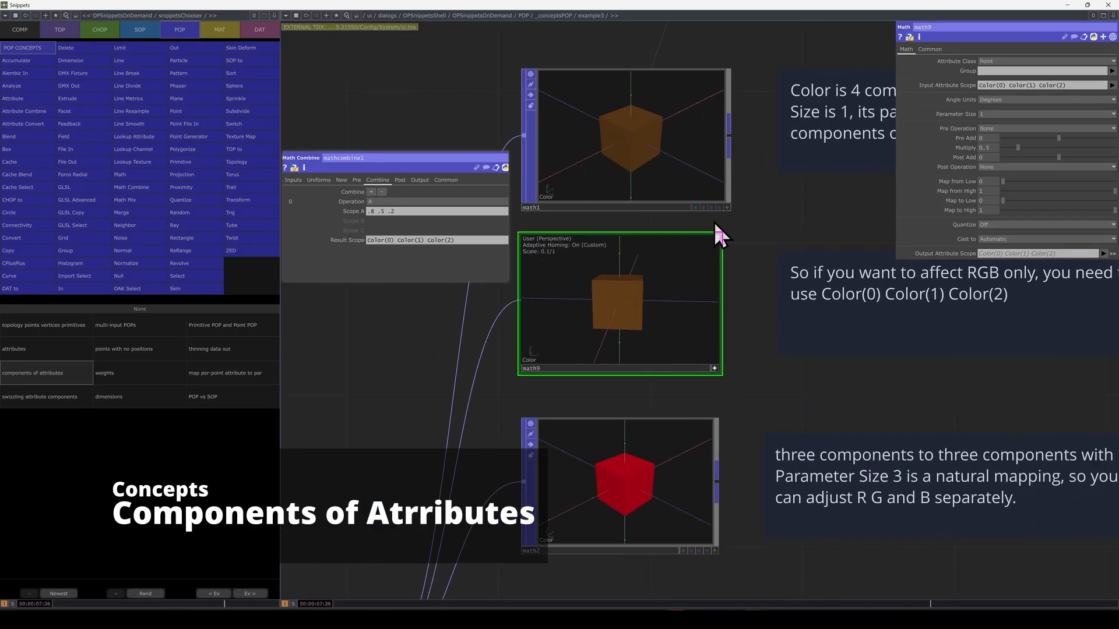
# Step: Activate math1's viewer, orbit its cube and set math1's Multiply to 0.24
pyautogui.click(726, 208)
pyautogui.moveTo(667, 161)
pyautogui.mouseDown()
pyautogui.moveTo(646, 150)
pyautogui.moveTo(676, 165)
pyautogui.moveTo(665, 141)
pyautogui.mouseUp()
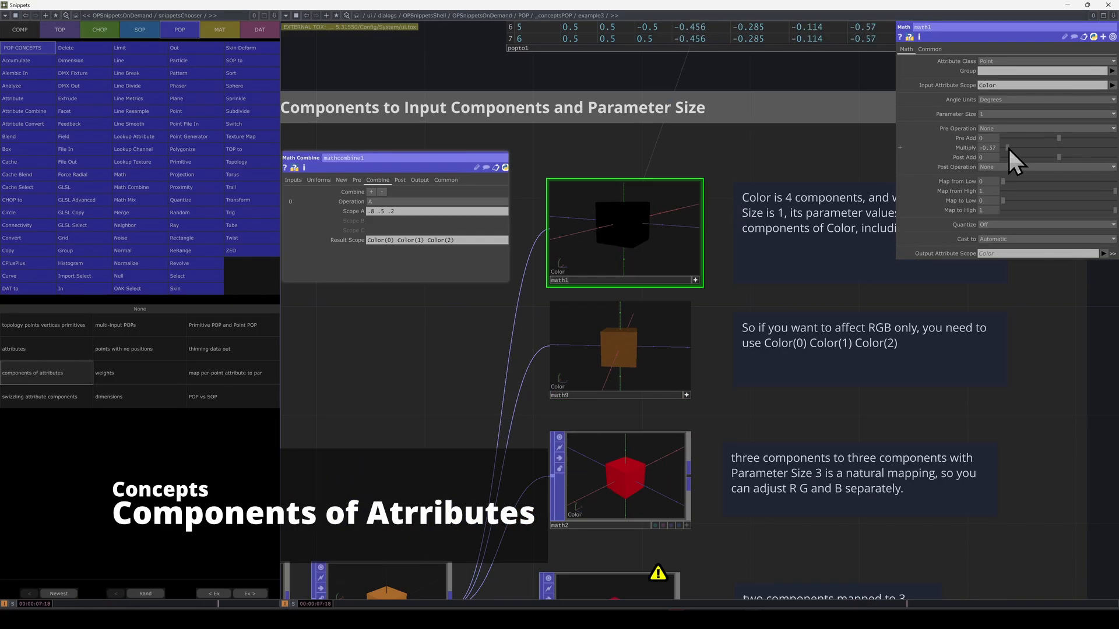
pyautogui.moveTo(1009, 147); pyautogui.dragTo(1015, 146)
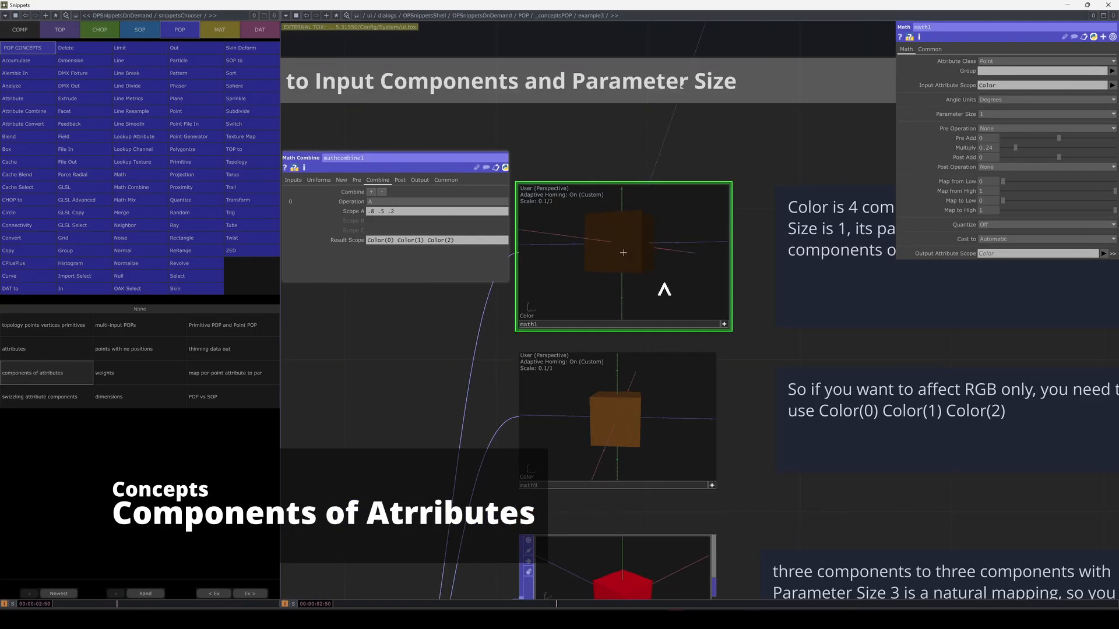
pyautogui.moveTo(665, 289)
pyautogui.mouseDown()
pyautogui.moveTo(686, 300)
pyautogui.moveTo(664, 299)
pyautogui.mouseUp()
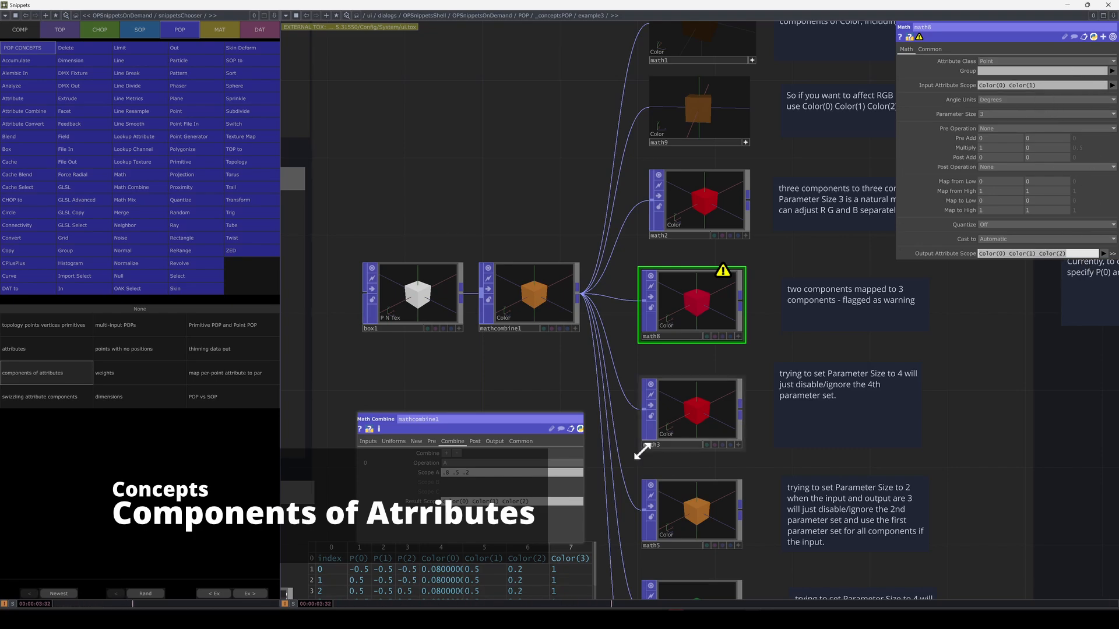
# Step: Examine how math3, math5 and math6 match Parameter Size to their input and output Color components, widening the parameter display
pyautogui.click(702, 394)
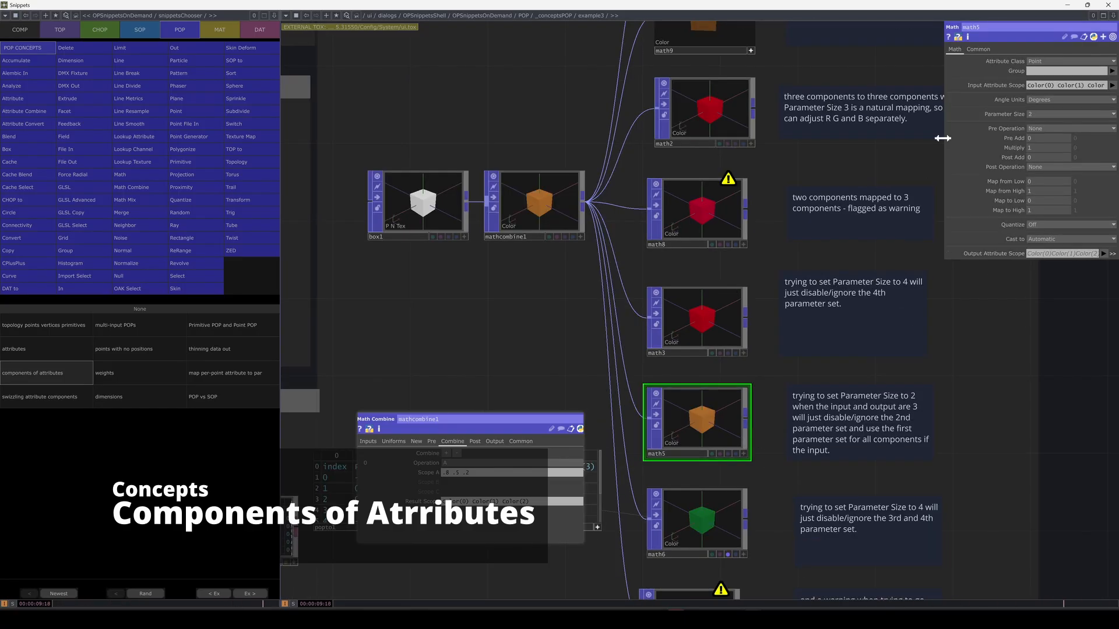
pyautogui.moveTo(943, 138); pyautogui.dragTo(859, 138)
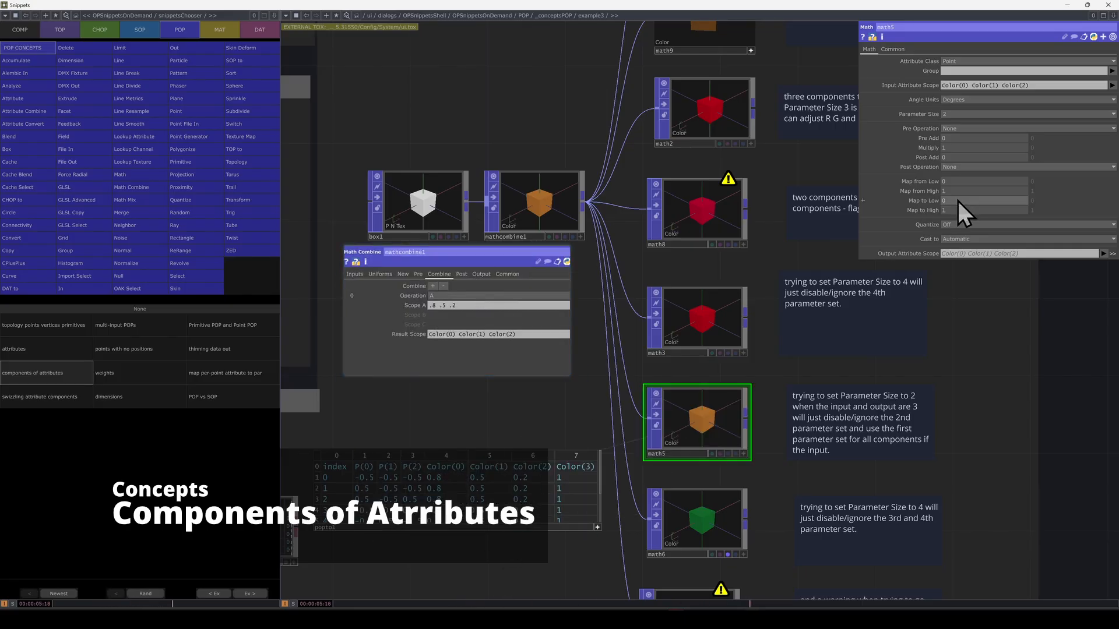
pyautogui.click(994, 113)
pyautogui.scroll(-3, 935, 470)
pyautogui.click(709, 413)
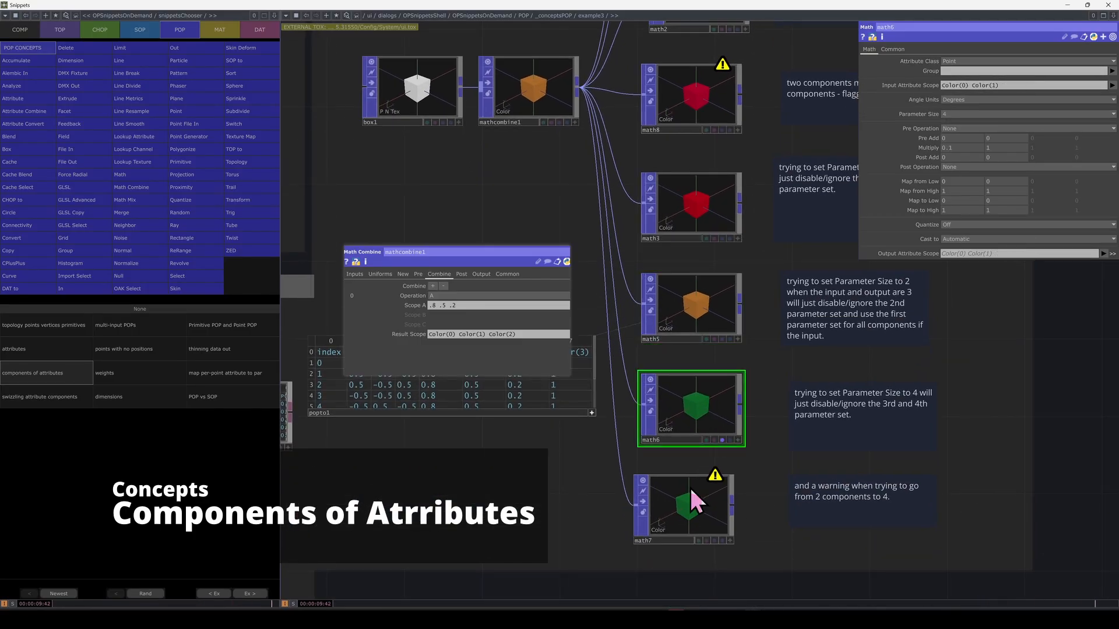